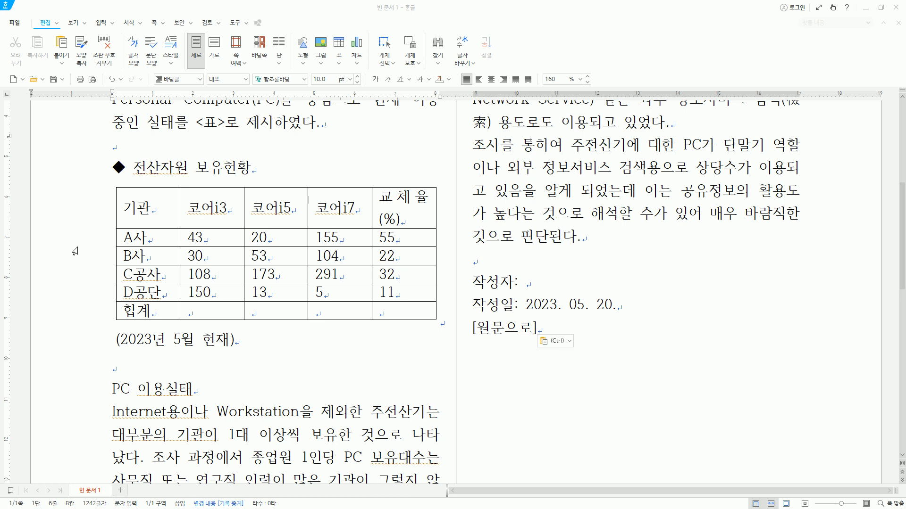
# - Center-align the text in every cell of the 전산자원 보유현황 table
pyautogui.click(75, 251)
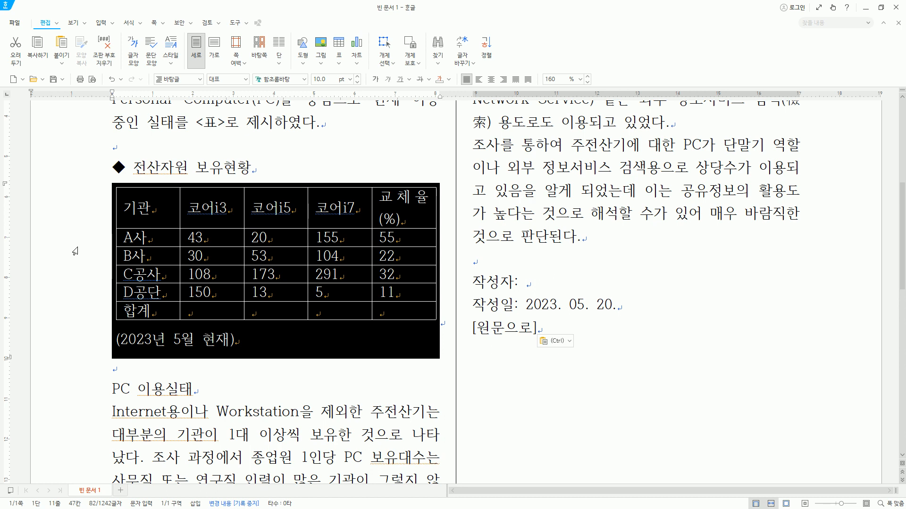
pyautogui.hotkey('ctrl', 'shift', 'c')
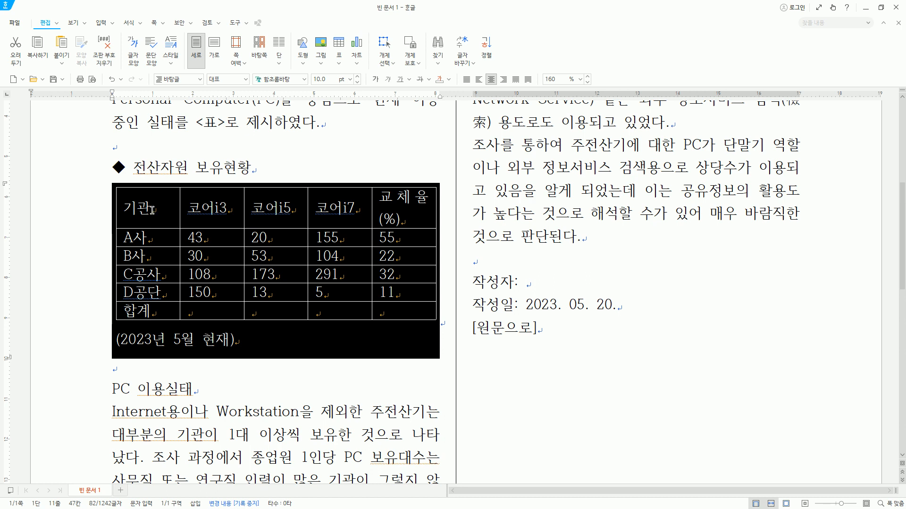
pyautogui.moveTo(152, 210); pyautogui.dragTo(430, 310)
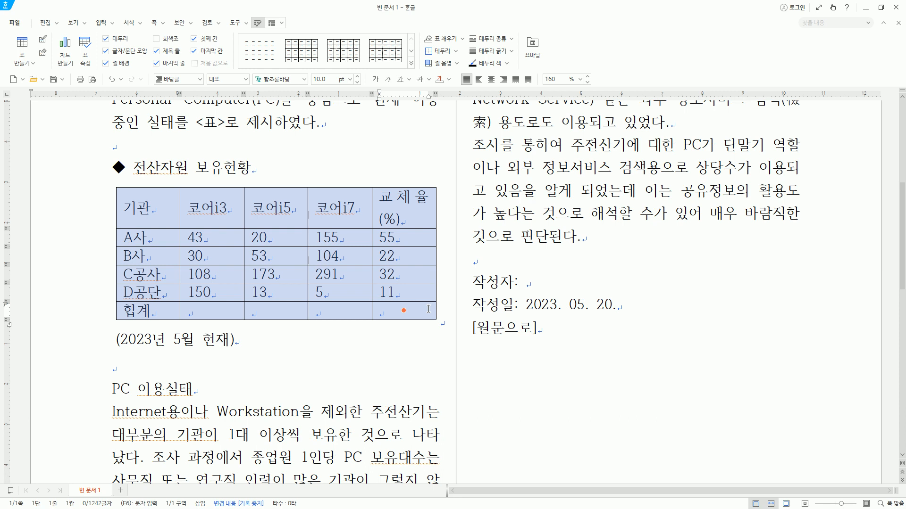
pyautogui.hotkey('ctrl', 'shift', 'c')
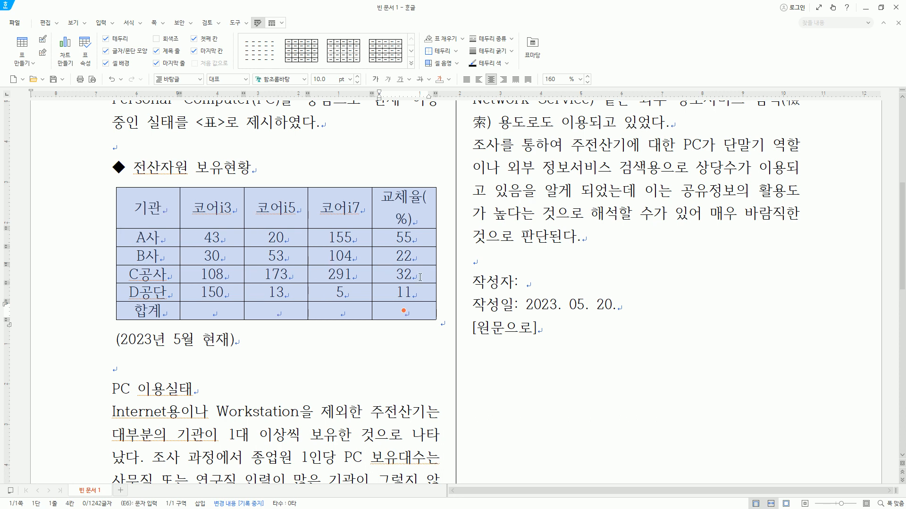
# - Left-align the institution names A사 through D공단 in the table's 기관 column
pyautogui.click(163, 241)
pyautogui.moveTo(162, 242); pyautogui.dragTo(148, 292)
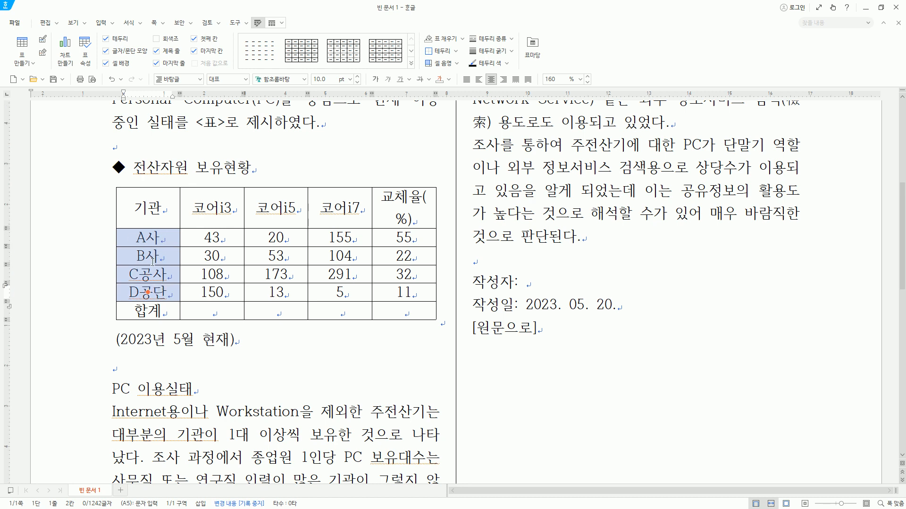
pyautogui.hotkey('ctrl', 'shift', 'l')
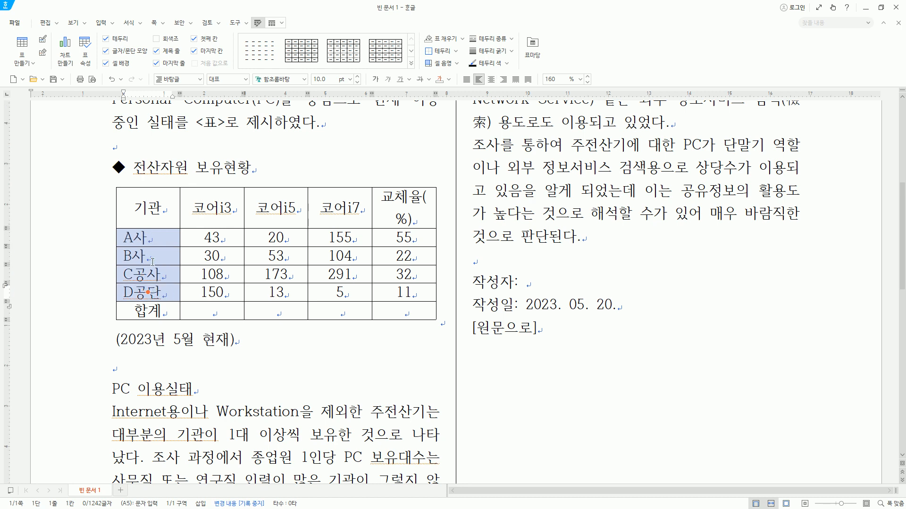
# - Right-align the 코어i3 to 코어i7 cells from A사 through 합계, and the closing 작성자, 작성일 and [원문으로] lines
pyautogui.moveTo(226, 242); pyautogui.dragTo(332, 312)
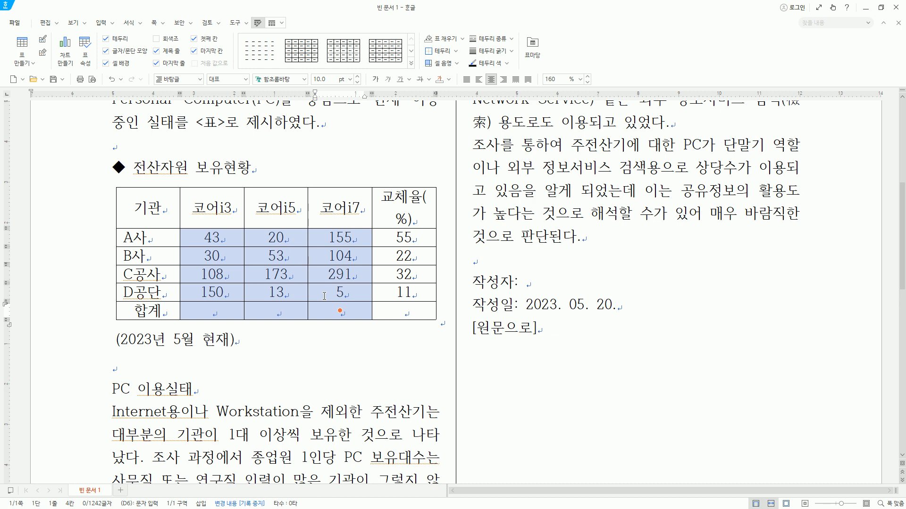
pyautogui.hotkey('ctrl', 'shift', 'r')
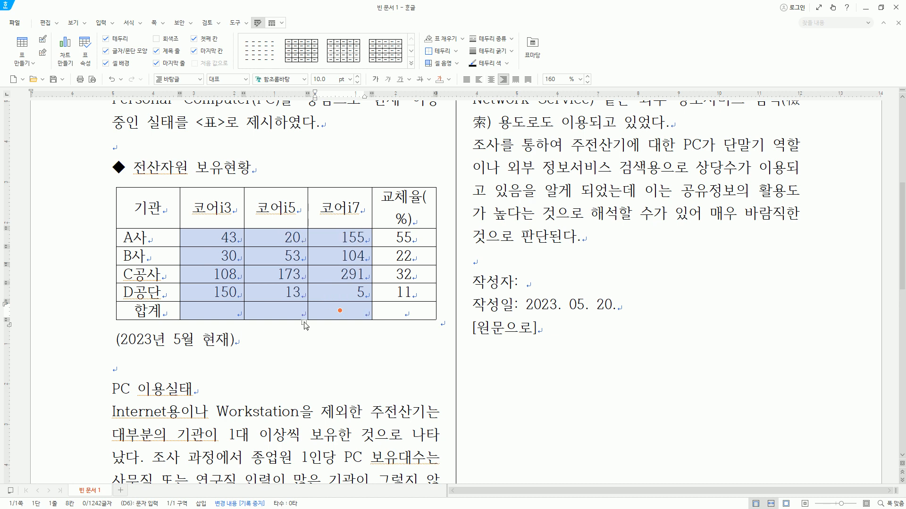
pyautogui.moveTo(487, 282); pyautogui.dragTo(514, 329)
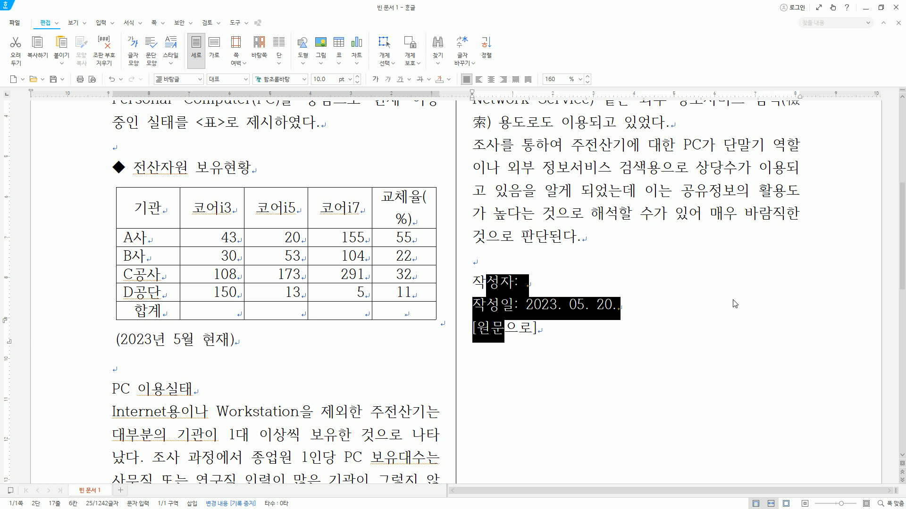
pyautogui.hotkey('ctrl', 'shift', 'r')
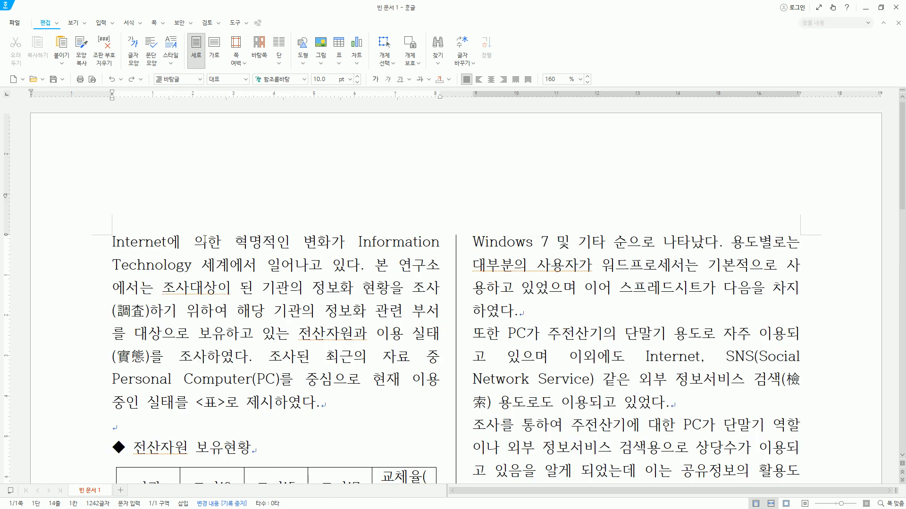
pyautogui.moveTo(109, 231); pyautogui.dragTo(434, 415)
pyautogui.press('Escape')
pyautogui.click(223, 442)
# - Indent the first line of the "Internet용이나" paragraph under the PC 이용실태 heading by 10 pt
pyautogui.scroll(-5, 213, 404)
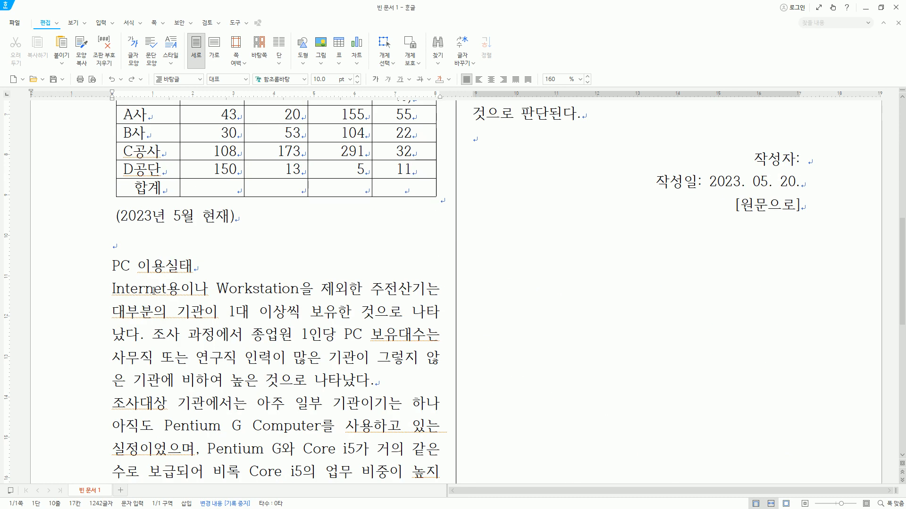
pyautogui.click(112, 288)
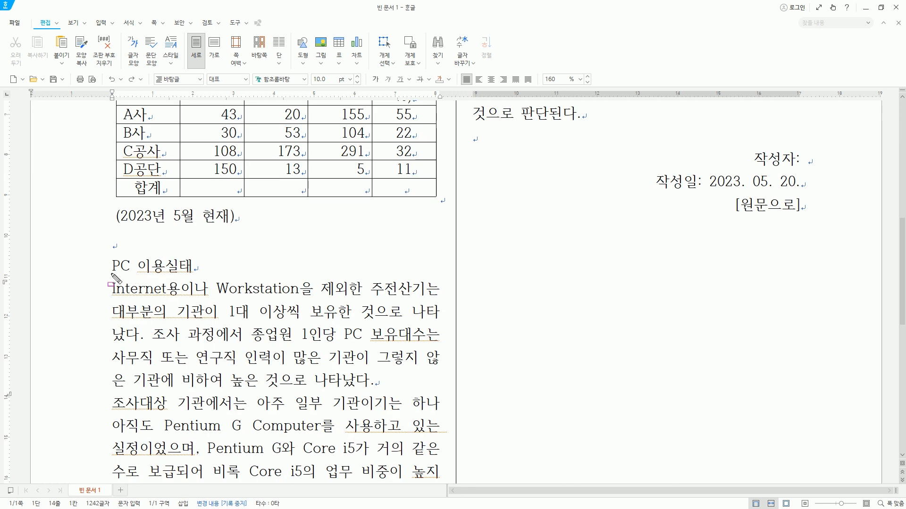
pyautogui.moveTo(107, 259); pyautogui.dragTo(197, 277)
pyautogui.press('Escape')
pyautogui.hotkey('alt', 't')
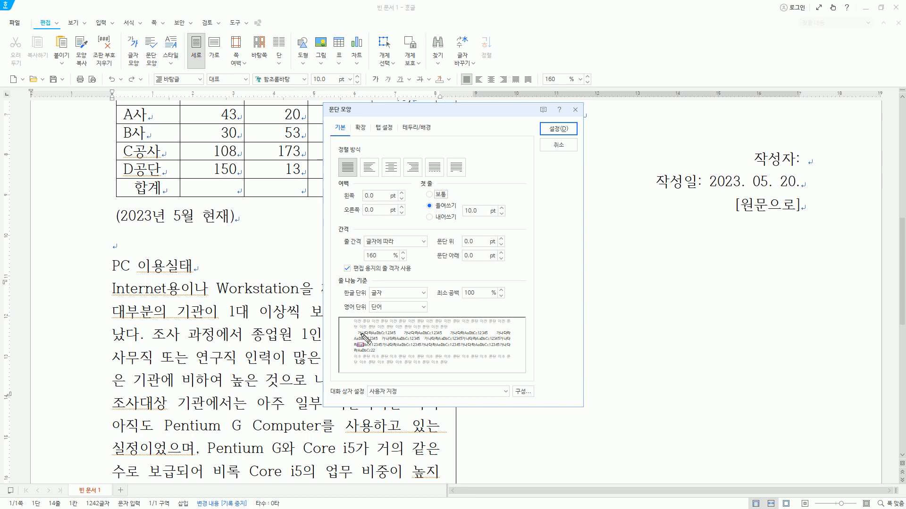
pyautogui.moveTo(421, 199); pyautogui.dragTo(458, 211)
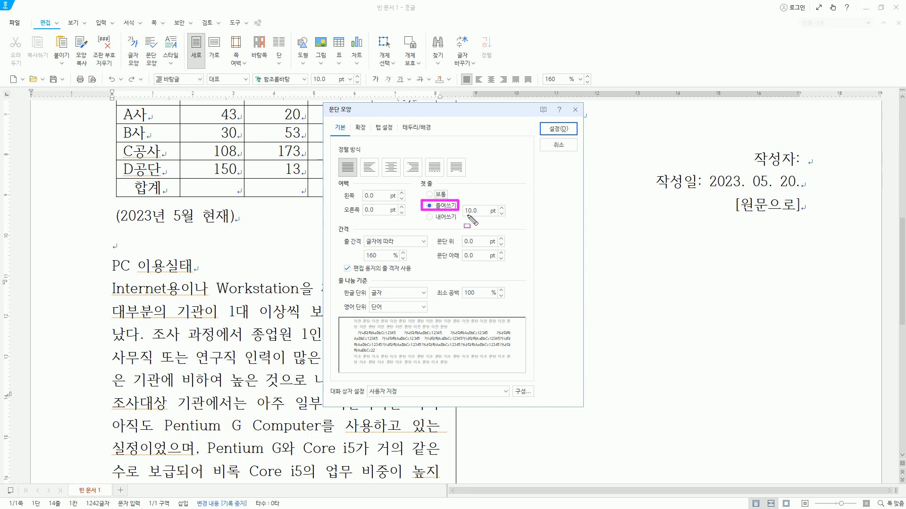
pyautogui.press('Escape')
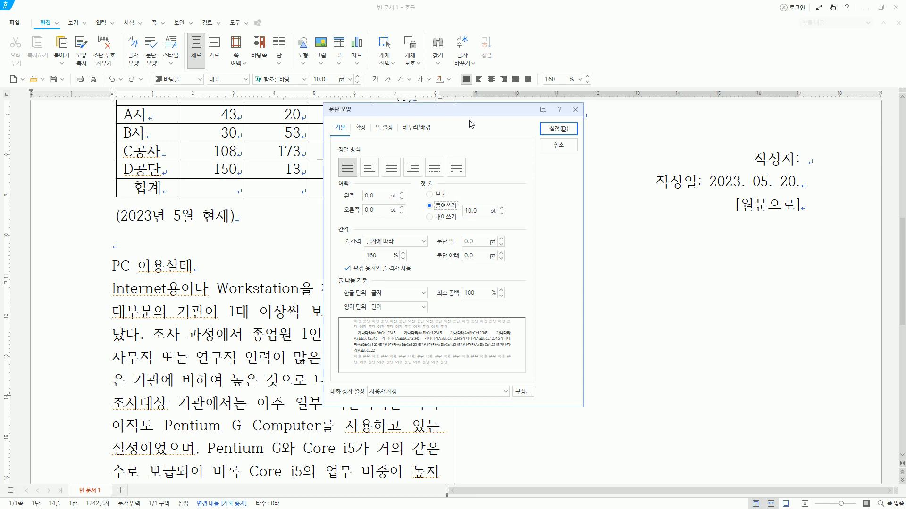
pyautogui.press('Return')
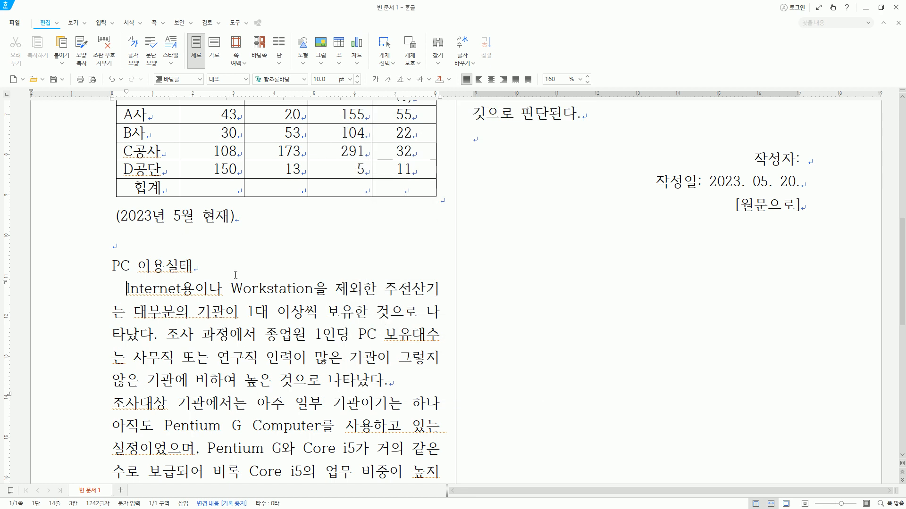
# - Give the paragraph beginning "조사대상 기관에서는" a first-line indent of 10 pt
pyautogui.press('Hangul')
pyautogui.hotkey('ctrl', 'Down')
pyautogui.hotkey('alt', 't')
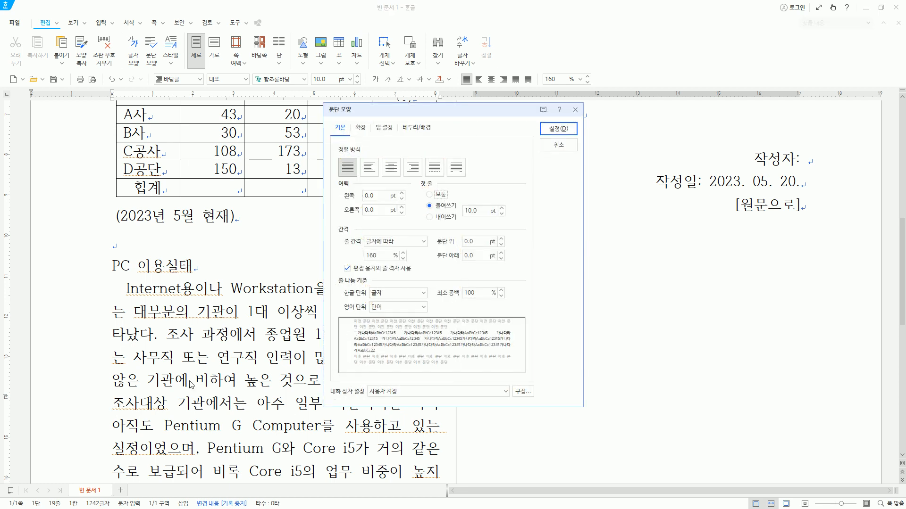
pyautogui.press('Return')
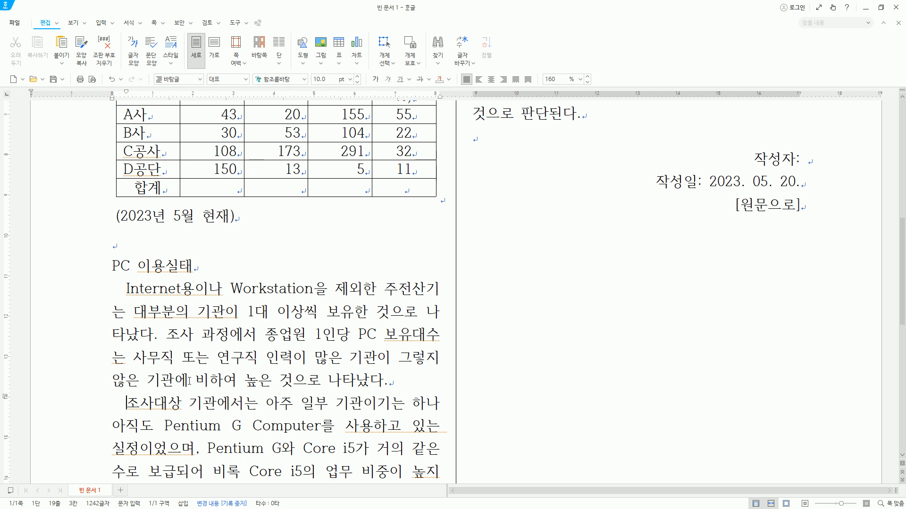
# - Apply the same first-line indent to the paragraph beginning "PC에서 주로" under the 용도별 이용현황 heading
pyautogui.hotkey('ctrl', 'Down')
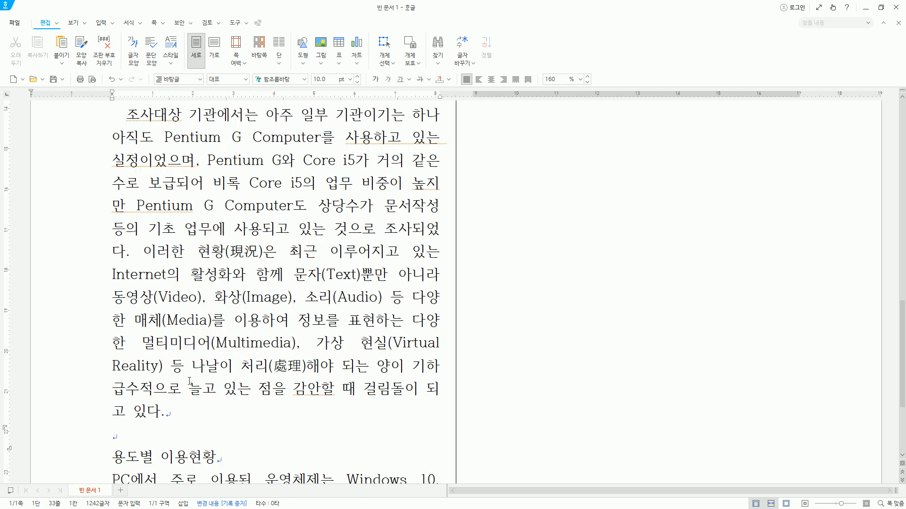
pyautogui.press('Down')
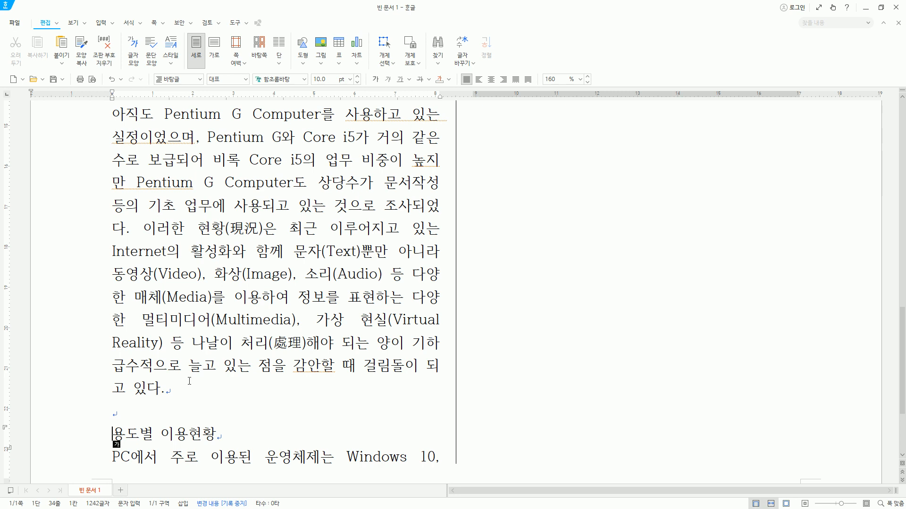
pyautogui.press('Down')
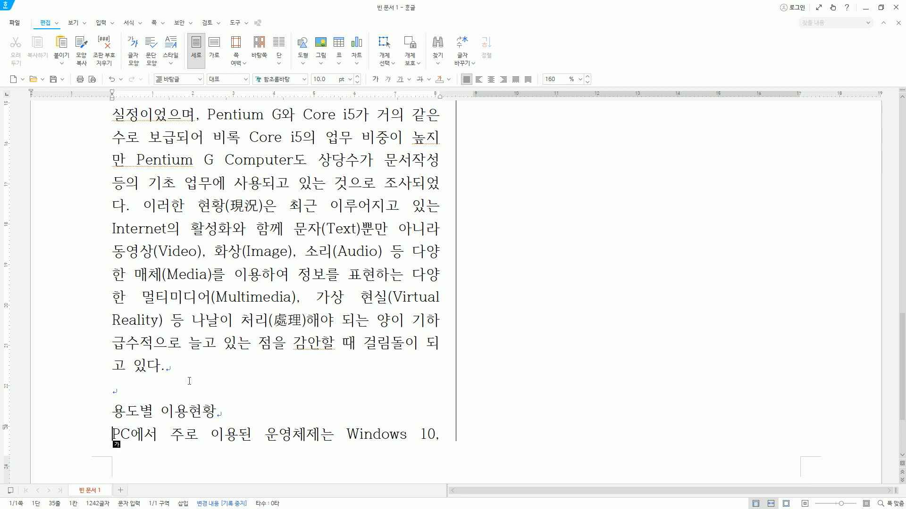
pyautogui.hotkey('alt', 't')
pyautogui.hotkey('alt', 'a')
pyautogui.press('Return')
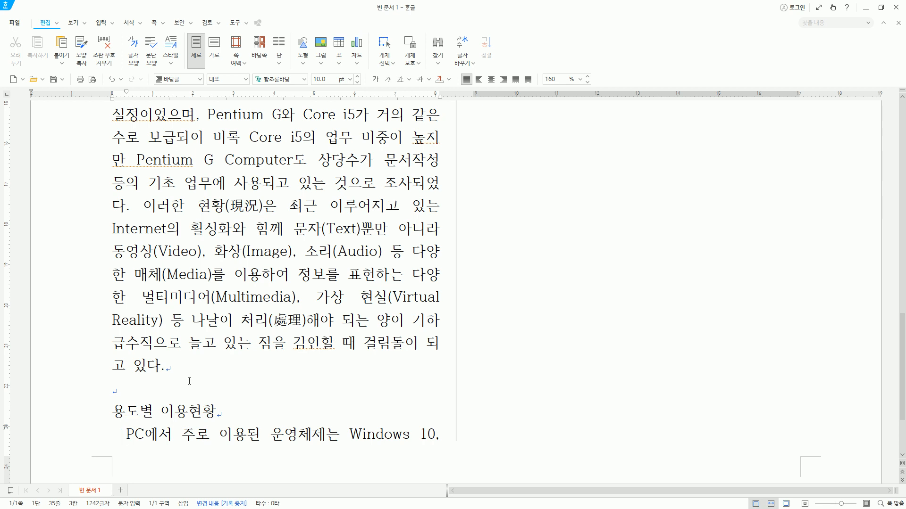
# - Apply the same first-line indent to the two paragraphs beginning "또한 PC가" and "조사를 통하여" in the second column
pyautogui.hotkey('ctrl', 'Down')
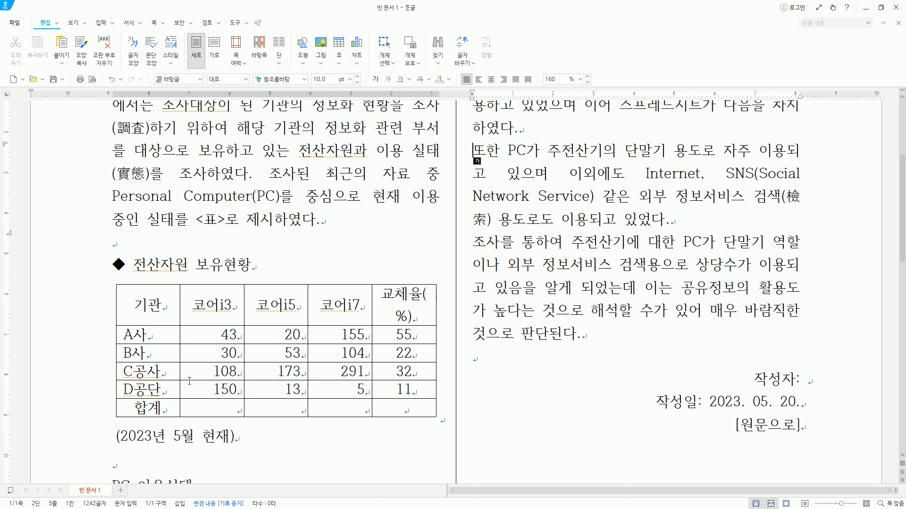
pyautogui.hotkey('alt', 't')
pyautogui.press('Return')
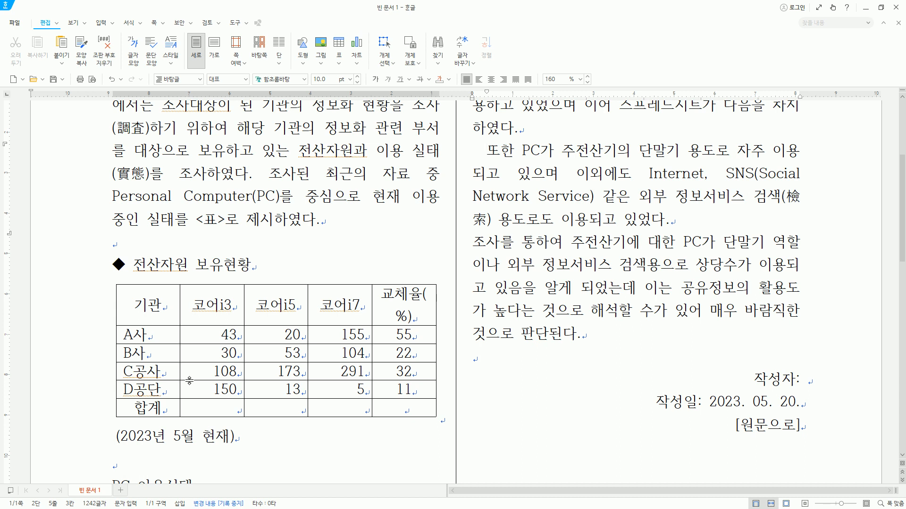
pyautogui.hotkey('ctrl', 'Down')
pyautogui.press('Hangul')
pyautogui.hotkey('alt', 't')
pyautogui.press('Return')
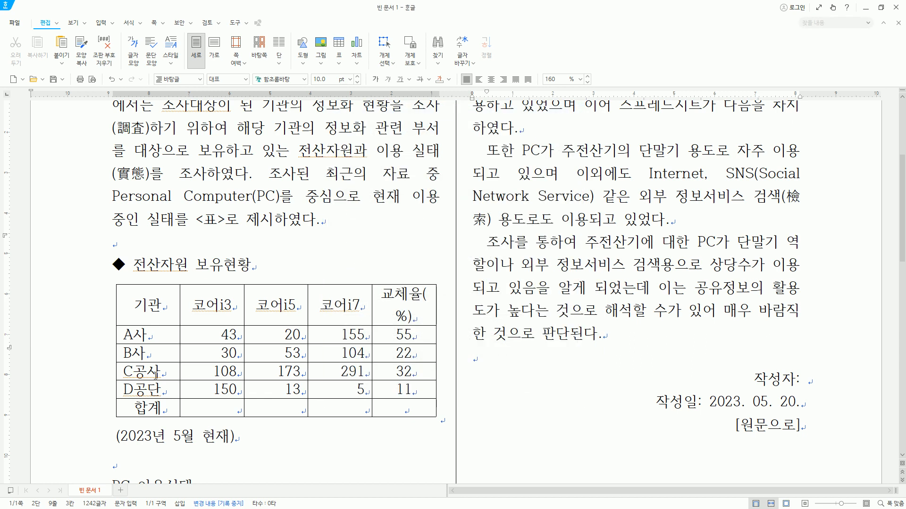
pyautogui.scroll(-6, 130, 350)
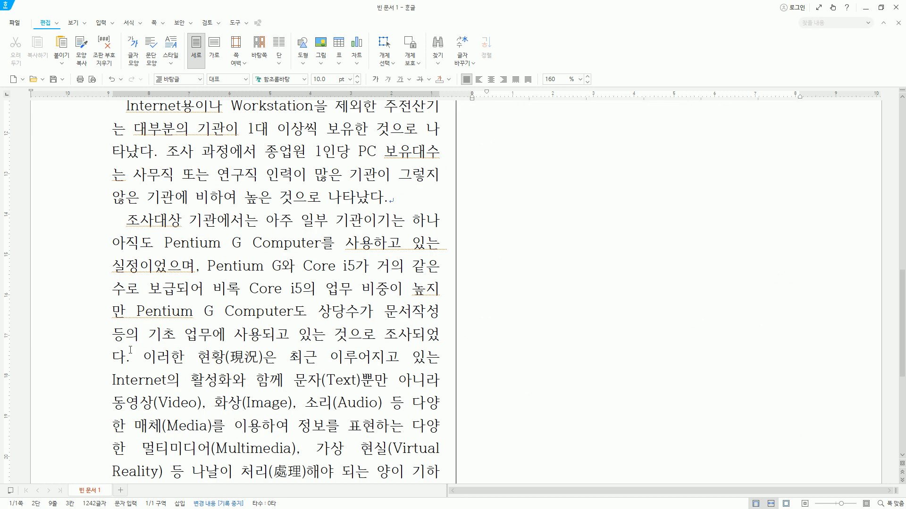
pyautogui.scroll(8, 131, 350)
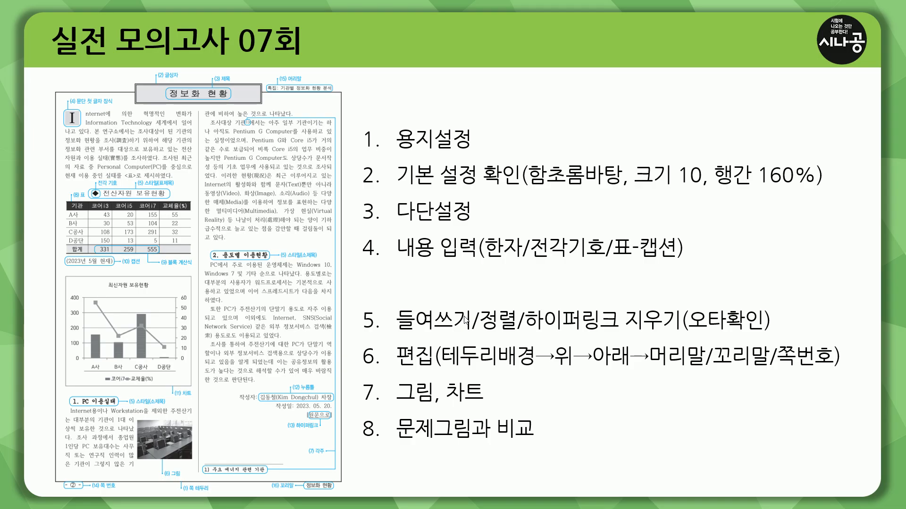
pyautogui.moveTo(359, 335); pyautogui.dragTo(425, 335)
pyautogui.moveTo(494, 336); pyautogui.dragTo(807, 337)
pyautogui.press('e')
pyautogui.moveTo(395, 343)
pyautogui.mouseDown()
pyautogui.moveTo(430, 371)
pyautogui.moveTo(539, 367)
pyautogui.mouseUp()
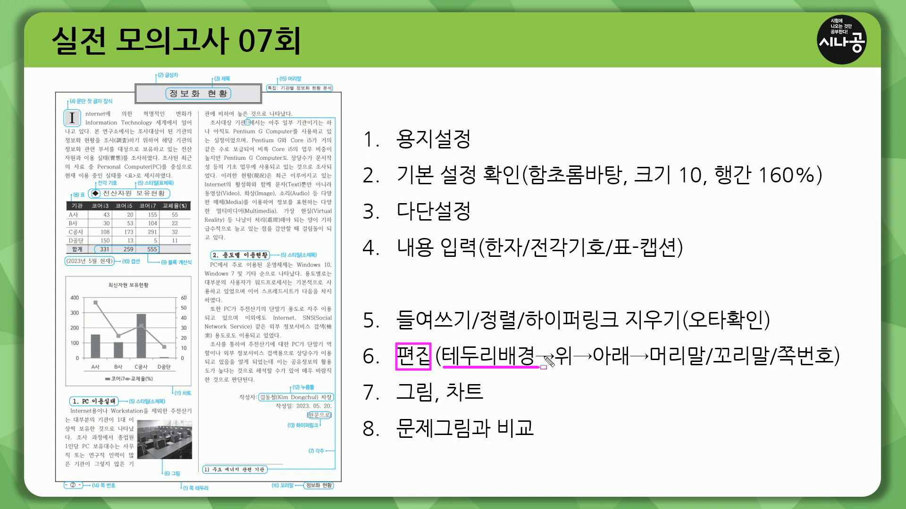
pyautogui.moveTo(555, 342)
pyautogui.mouseDown()
pyautogui.moveTo(555, 359)
pyautogui.moveTo(633, 369)
pyautogui.mouseUp()
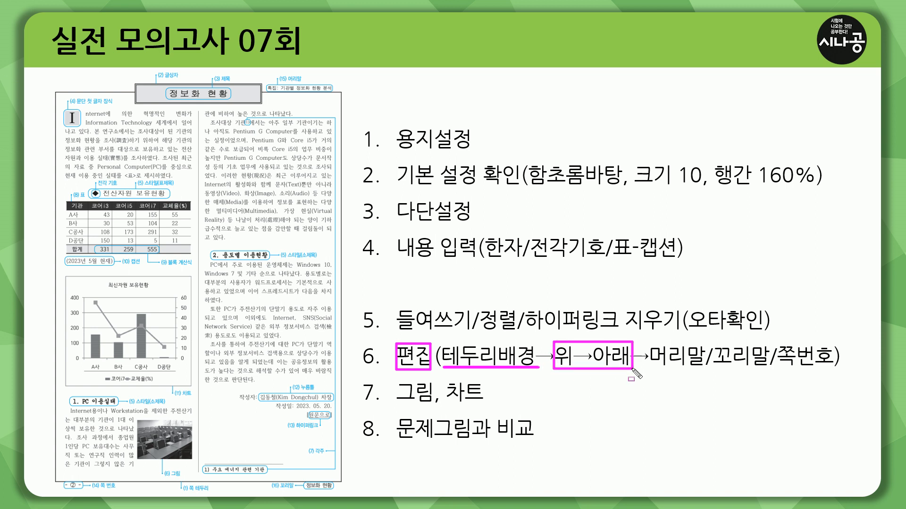
pyautogui.moveTo(397, 404); pyautogui.dragTo(489, 405)
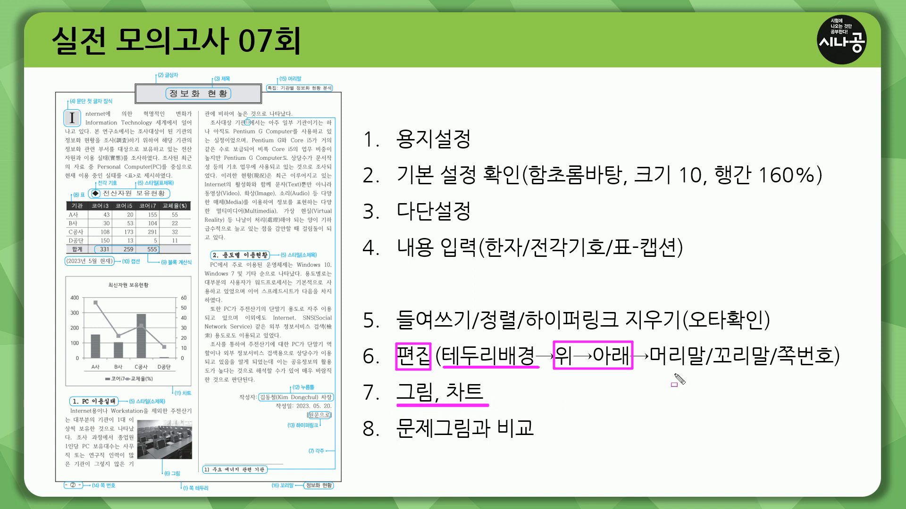
pyautogui.moveTo(648, 371); pyautogui.dragTo(835, 371)
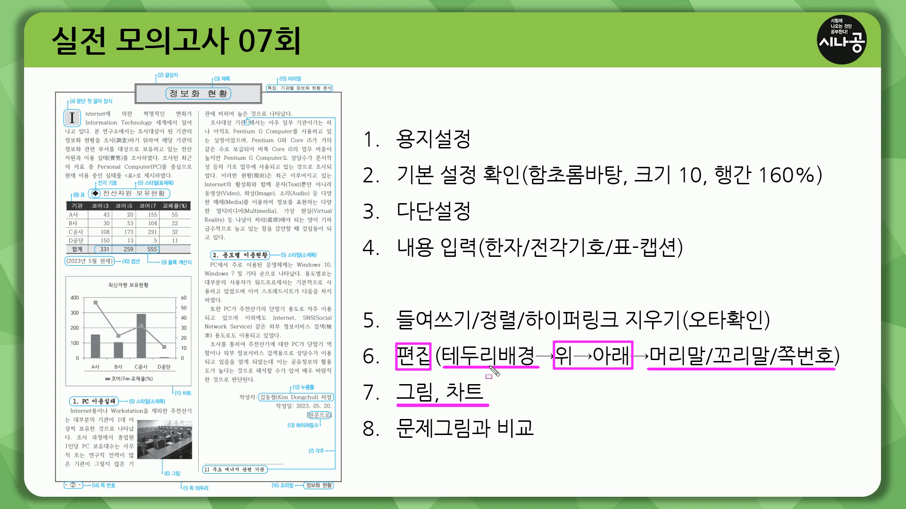
pyautogui.press('Escape')
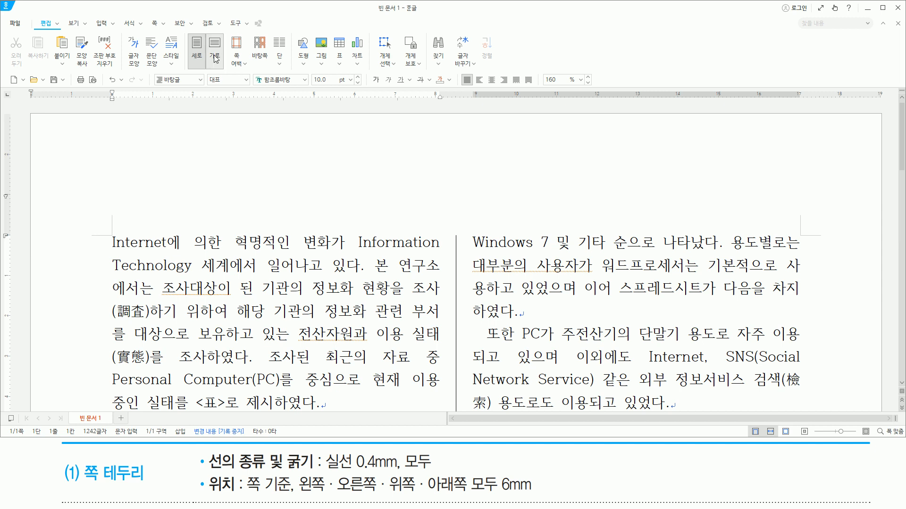
# - Set the page border to a solid line 0.4 mm thick on all four sides
pyautogui.click(155, 23)
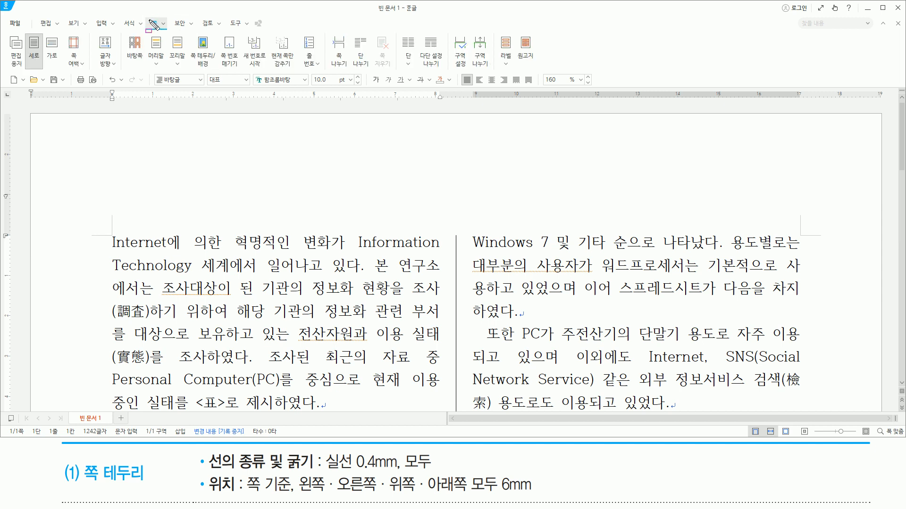
pyautogui.click(206, 61)
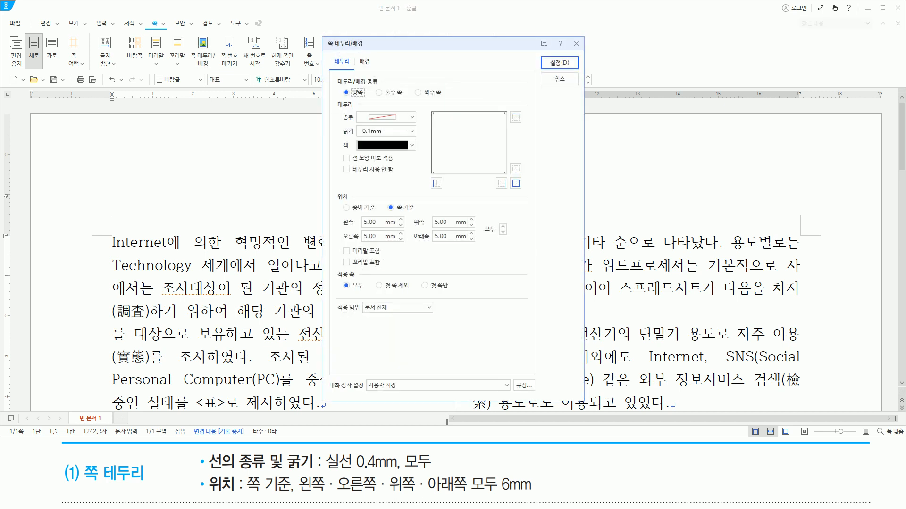
pyautogui.moveTo(324, 37)
pyautogui.mouseDown()
pyautogui.moveTo(341, 141)
pyautogui.moveTo(585, 384)
pyautogui.moveTo(584, 399)
pyautogui.mouseUp()
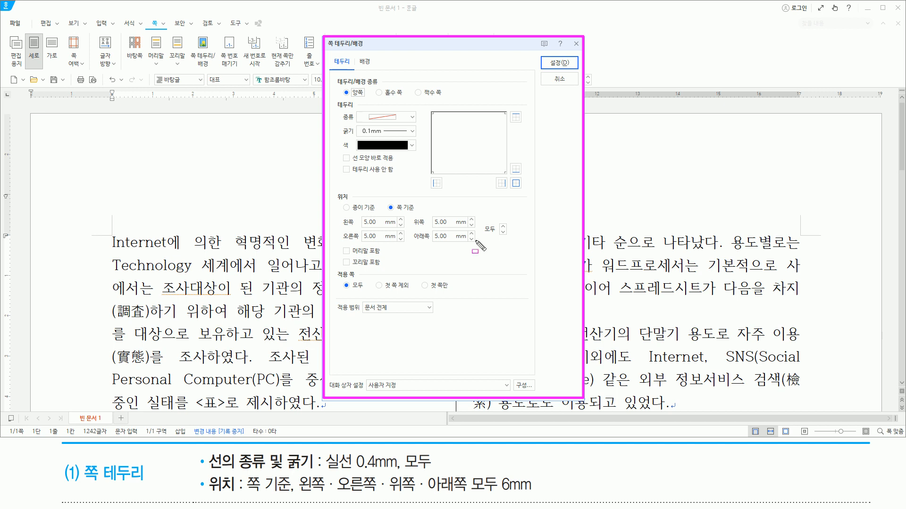
pyautogui.moveTo(340, 152); pyautogui.dragTo(397, 165)
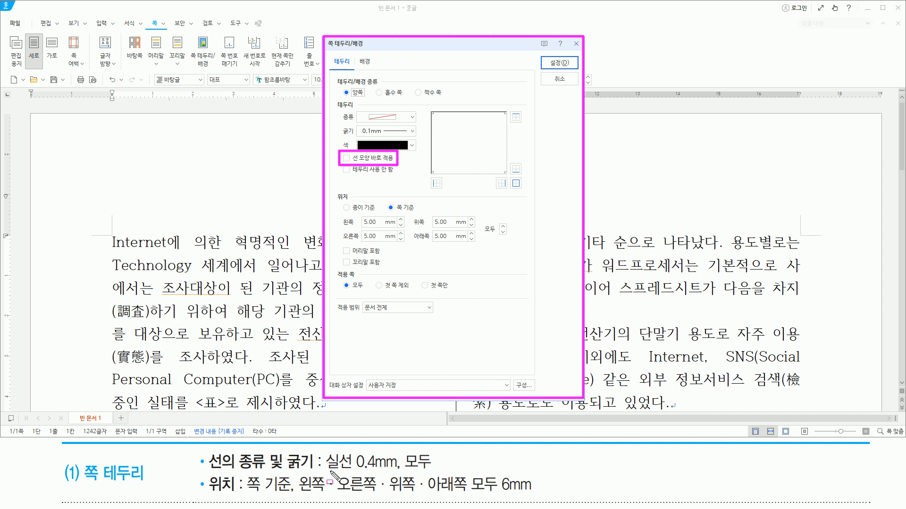
pyautogui.moveTo(324, 470); pyautogui.dragTo(441, 471)
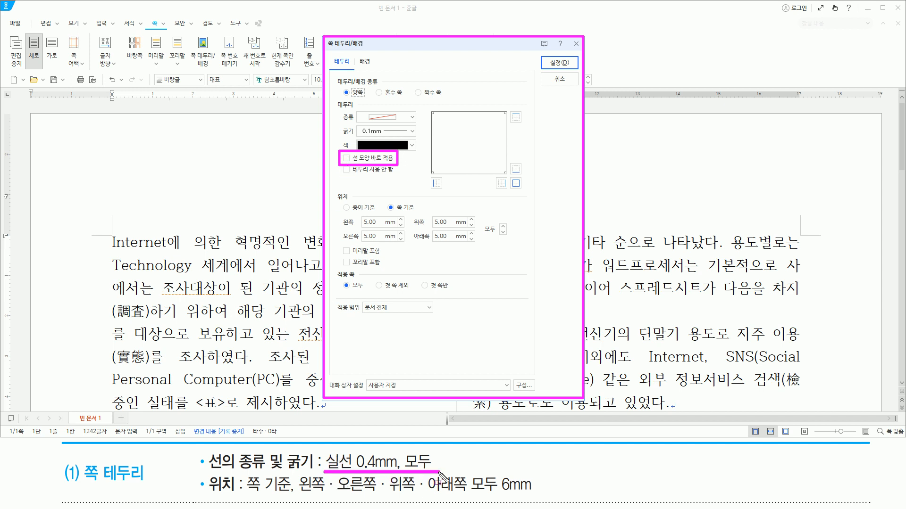
pyautogui.press('Escape')
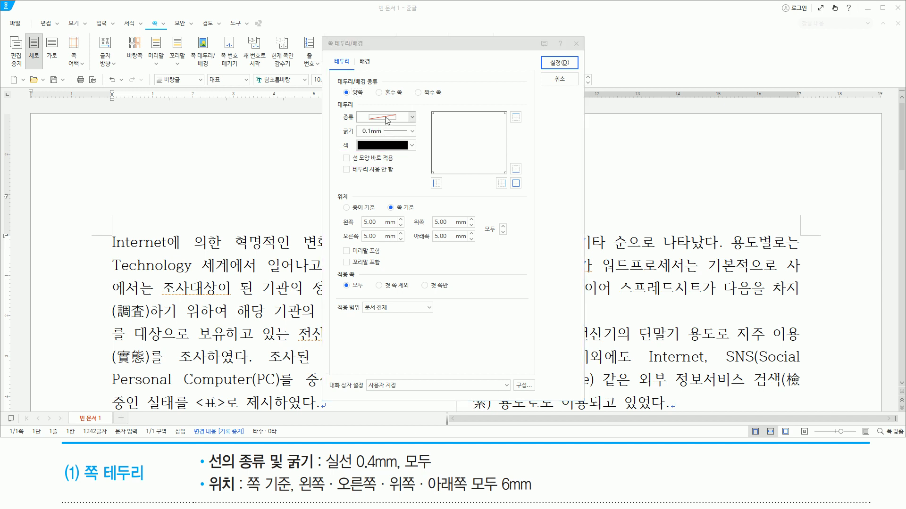
pyautogui.click(386, 118)
pyautogui.click(390, 140)
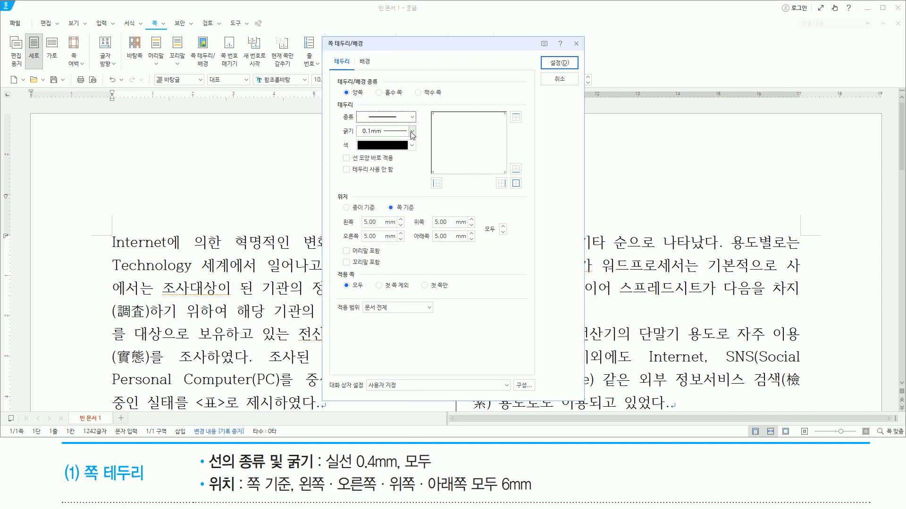
pyautogui.click(412, 134)
pyautogui.click(395, 218)
pyautogui.moveTo(355, 110)
pyautogui.mouseDown()
pyautogui.moveTo(390, 141)
pyautogui.moveTo(417, 141)
pyautogui.mouseUp()
pyautogui.moveTo(508, 177); pyautogui.dragTo(525, 189)
pyautogui.click(516, 183)
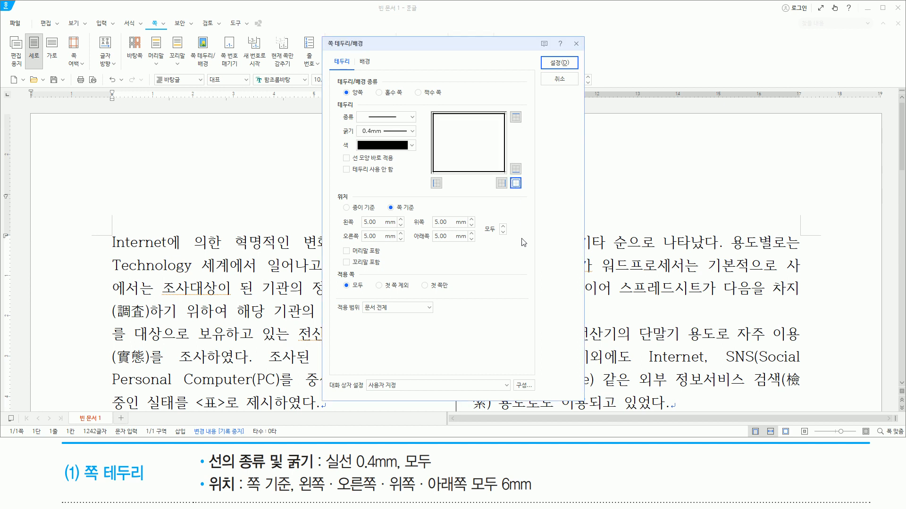
# - Set the page border's offsets to 6 mm on all four sides, measured from the page, and apply the border
pyautogui.moveTo(206, 473)
pyautogui.mouseDown()
pyautogui.moveTo(236, 496)
pyautogui.moveTo(306, 485)
pyautogui.moveTo(537, 494)
pyautogui.mouseUp()
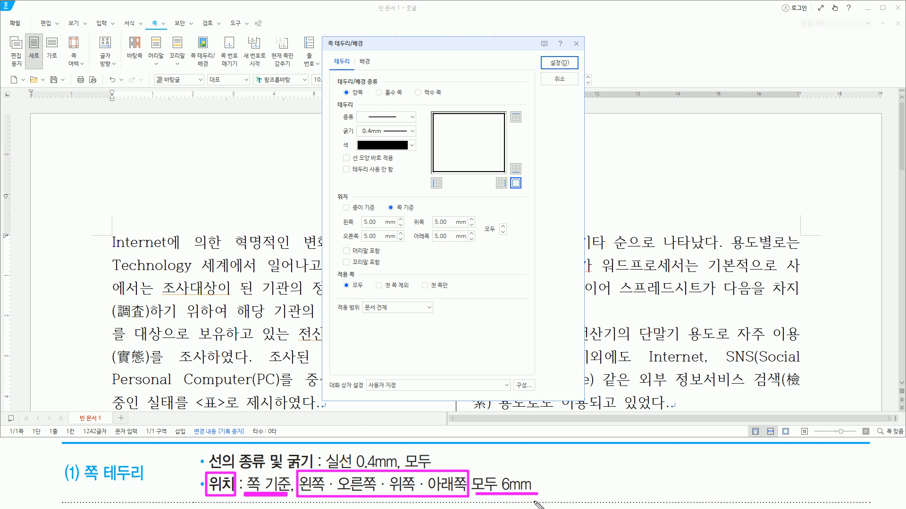
pyautogui.moveTo(395, 212)
pyautogui.mouseDown()
pyautogui.moveTo(407, 212)
pyautogui.moveTo(412, 225)
pyautogui.moveTo(420, 212)
pyautogui.mouseUp()
pyautogui.moveTo(340, 215)
pyautogui.mouseDown()
pyautogui.moveTo(461, 246)
pyautogui.moveTo(510, 231)
pyautogui.mouseUp()
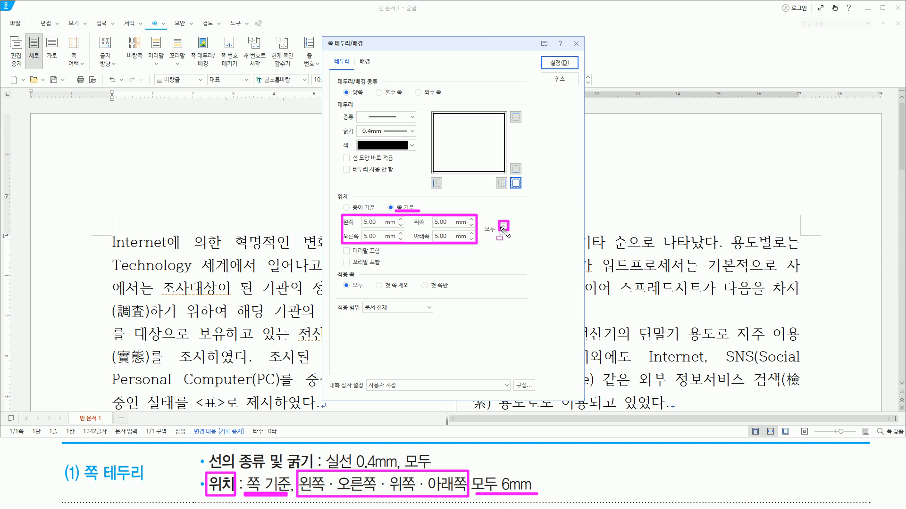
pyautogui.press('Escape')
pyautogui.click(503, 226)
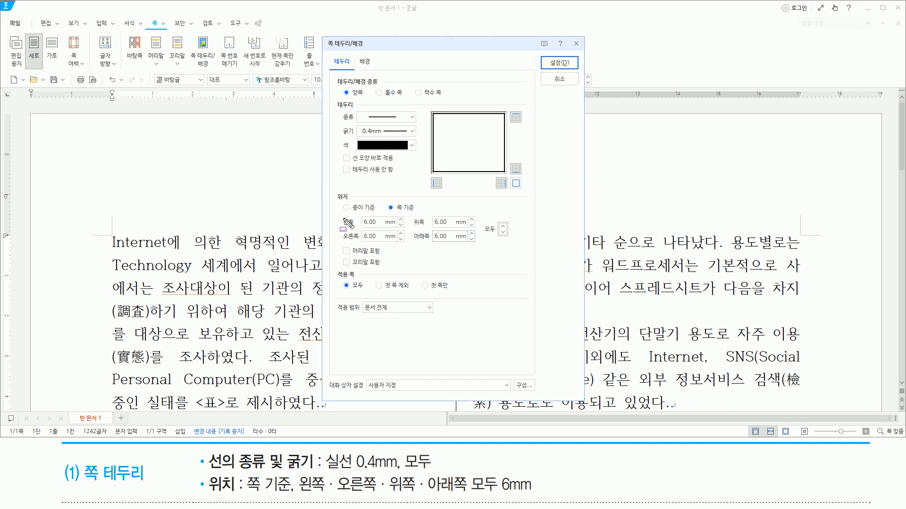
pyautogui.moveTo(342, 215); pyautogui.dragTo(478, 246)
pyautogui.moveTo(516, 271); pyautogui.dragTo(520, 273)
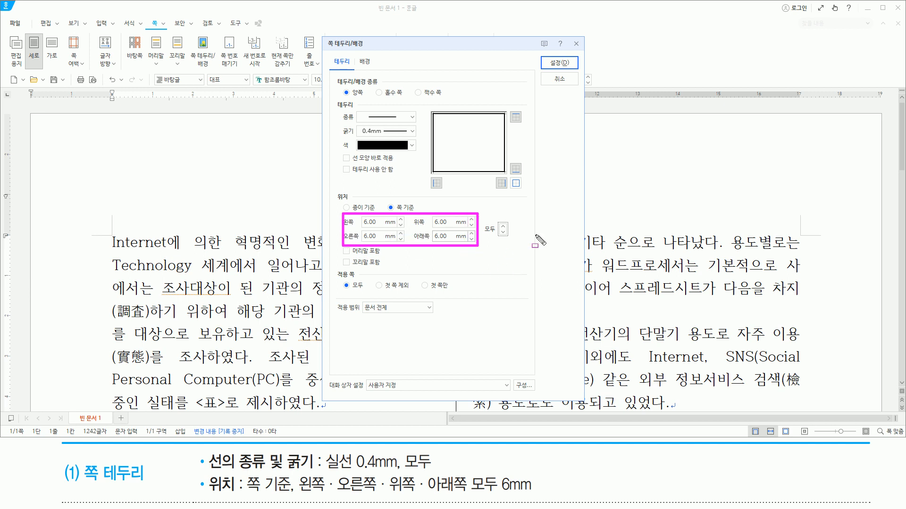
pyautogui.moveTo(546, 53); pyautogui.dragTo(573, 71)
pyautogui.press('Escape')
pyautogui.click(566, 65)
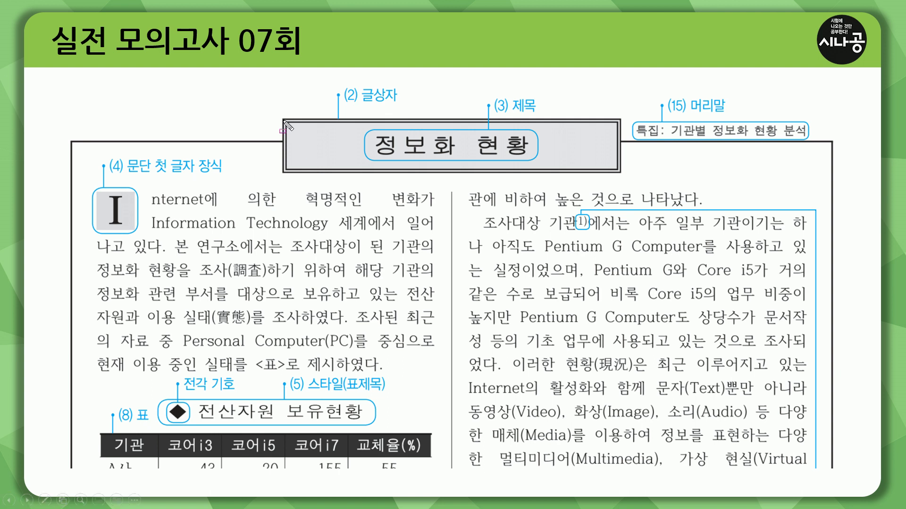
pyautogui.moveTo(283, 119)
pyautogui.mouseDown()
pyautogui.moveTo(297, 156)
pyautogui.moveTo(622, 173)
pyautogui.mouseUp()
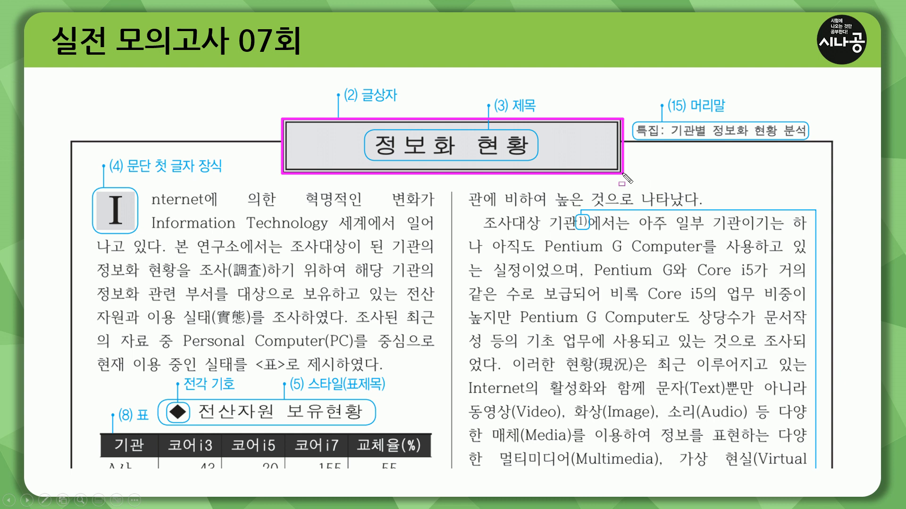
pyautogui.press('Escape')
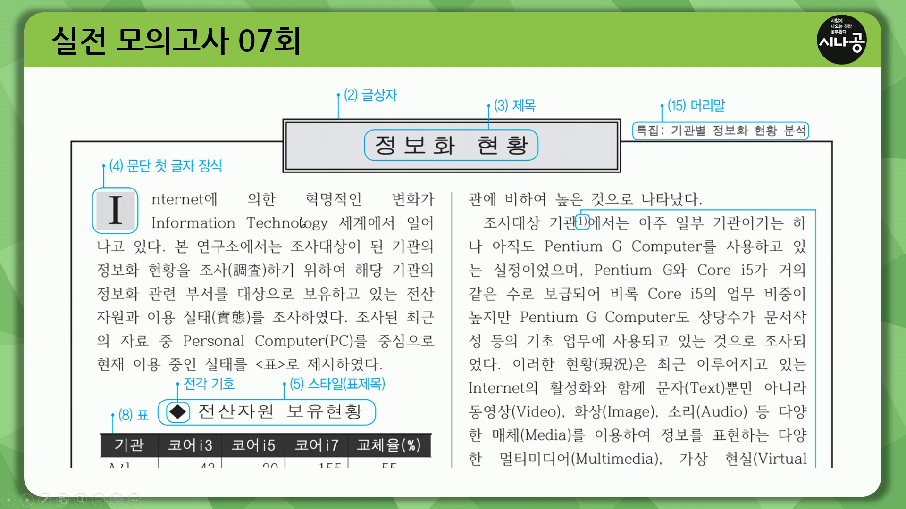
pyautogui.click(300, 219)
pyautogui.moveTo(375, 161); pyautogui.dragTo(532, 161)
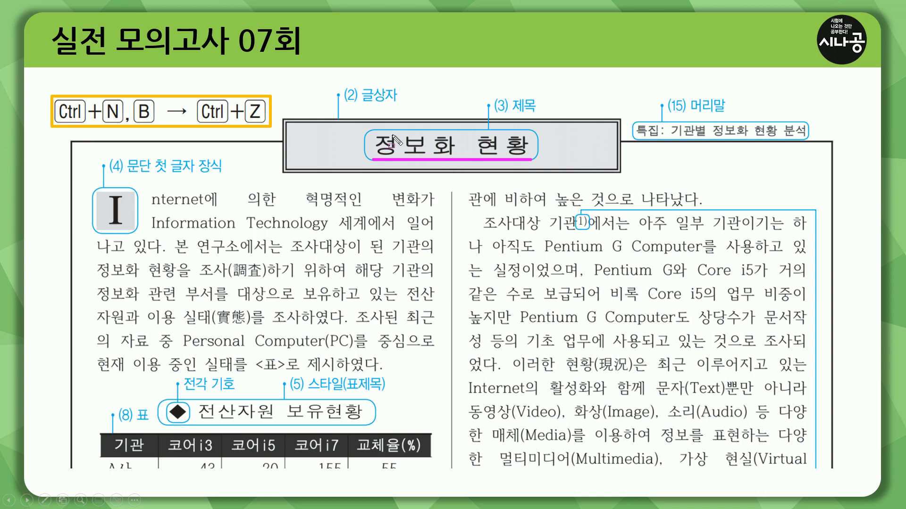
pyautogui.moveTo(492, 96); pyautogui.dragTo(541, 116)
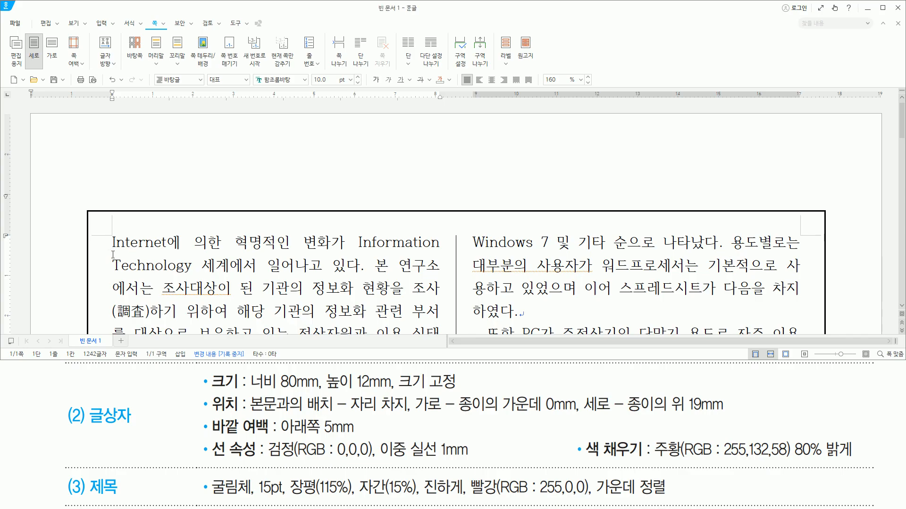
# - Insert a text box at the very start of the document and enter the title "정보화 현황" in it
pyautogui.moveTo(104, 230); pyautogui.dragTo(119, 255)
pyautogui.press('Escape')
pyautogui.hotkey('ctrl', 'n')
pyautogui.press('b')
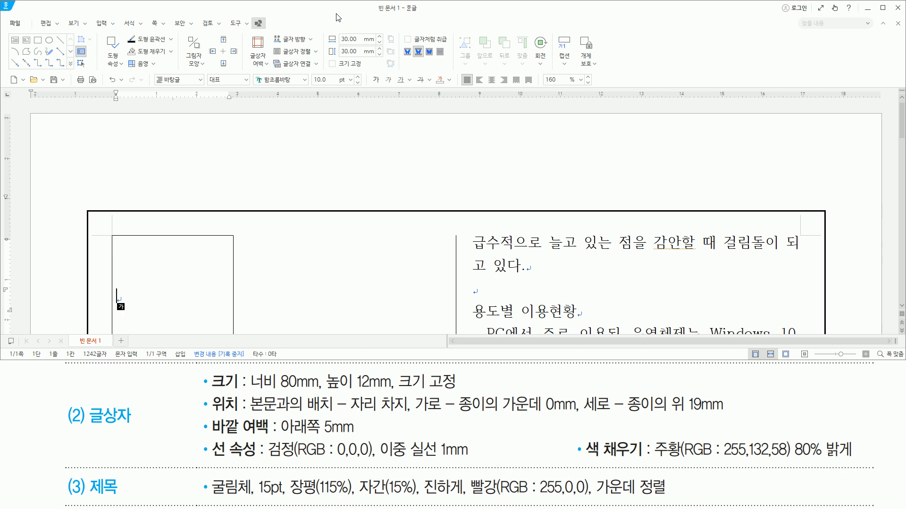
pyautogui.write('정보화')
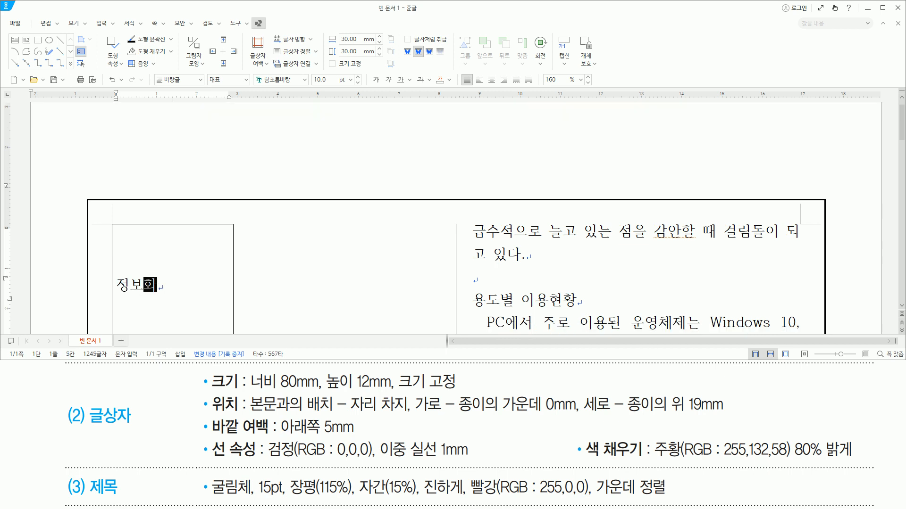
pyautogui.write(' 현화')
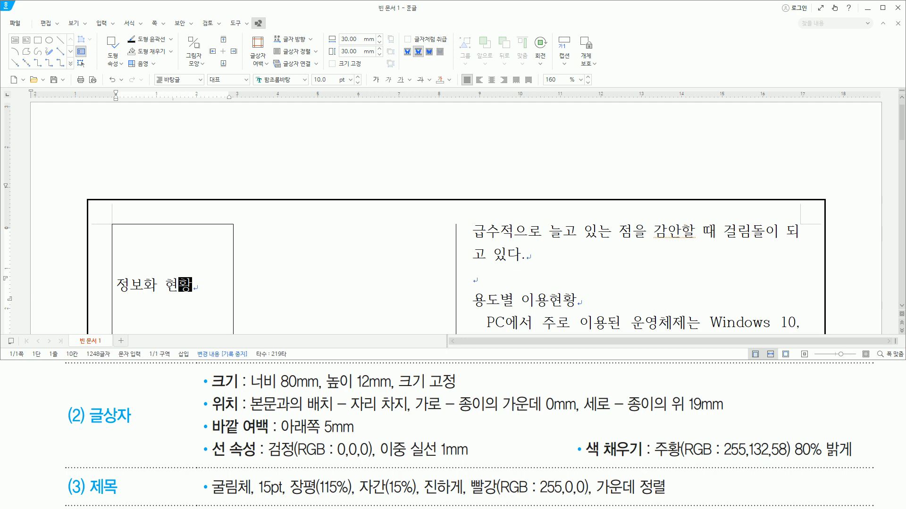
# - In the title text box's object properties, set the width to 80 mm and height to 12 mm, and lock the size (크기 고정)
pyautogui.moveTo(204, 370)
pyautogui.mouseDown()
pyautogui.moveTo(250, 404)
pyautogui.moveTo(378, 430)
pyautogui.moveTo(393, 445)
pyautogui.moveTo(656, 465)
pyautogui.moveTo(857, 463)
pyautogui.mouseUp()
pyautogui.press('Escape')
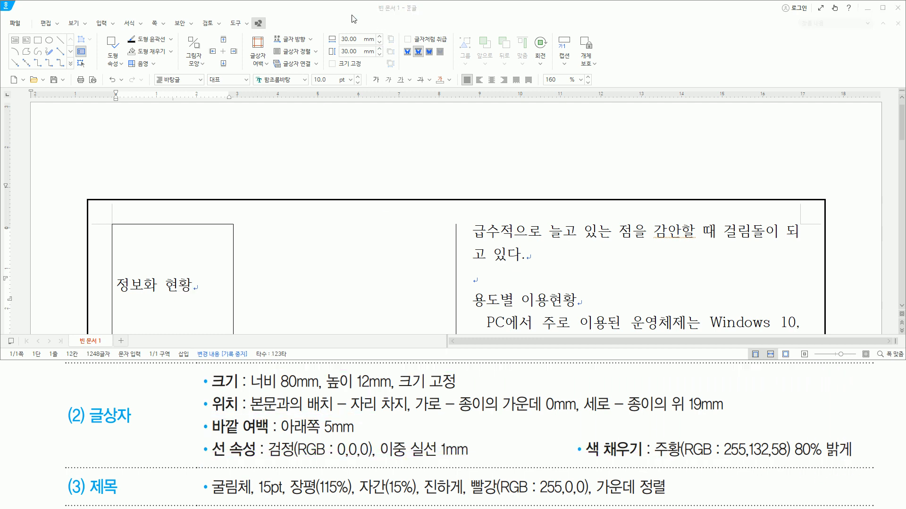
pyautogui.click(344, 9)
pyautogui.press('p')
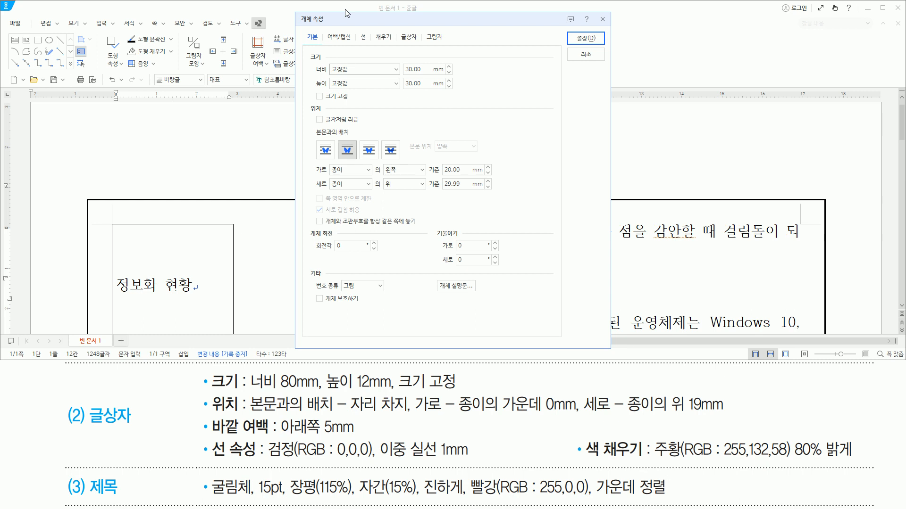
pyautogui.moveTo(249, 392); pyautogui.dragTo(387, 392)
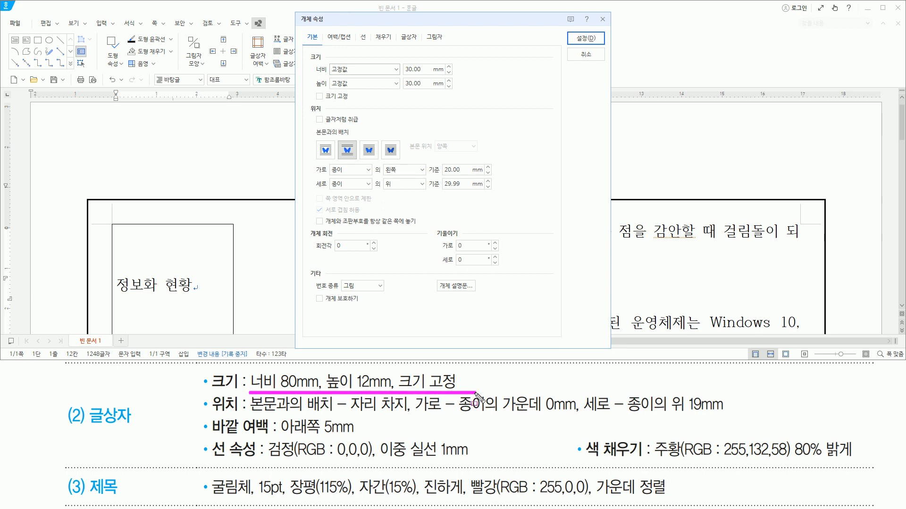
pyautogui.click(489, 24)
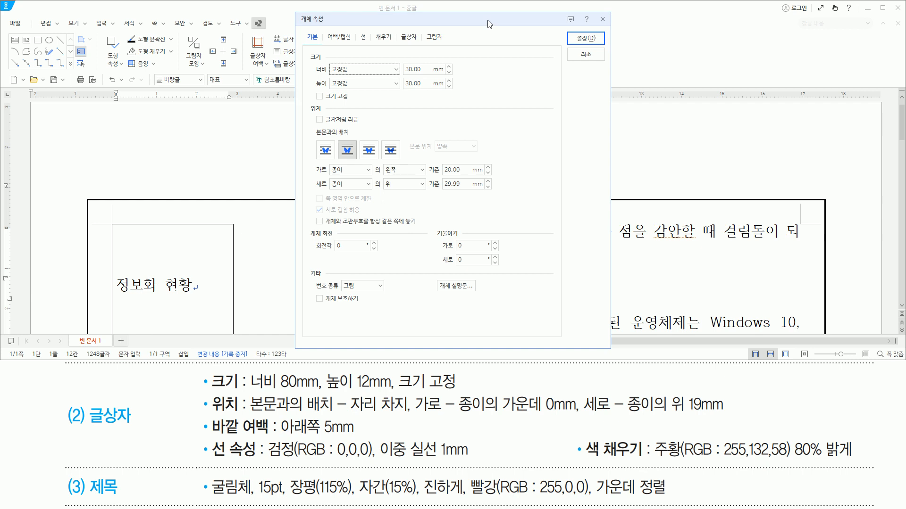
pyautogui.press('Tab')
pyautogui.write('80')
pyautogui.press('Tab')
pyautogui.press('Tab')
pyautogui.write('12')
pyautogui.press('Tab')
pyautogui.press('space')
pyautogui.moveTo(399, 59)
pyautogui.mouseDown()
pyautogui.moveTo(415, 91)
pyautogui.moveTo(428, 93)
pyautogui.mouseUp()
pyautogui.moveTo(309, 103); pyautogui.dragTo(350, 103)
# - Align the title text box horizontally to the centre (가운데) of the paper
pyautogui.moveTo(210, 393); pyautogui.dragTo(240, 413)
pyautogui.moveTo(349, 415); pyautogui.dragTo(412, 415)
pyautogui.moveTo(340, 139); pyautogui.dragTo(356, 159)
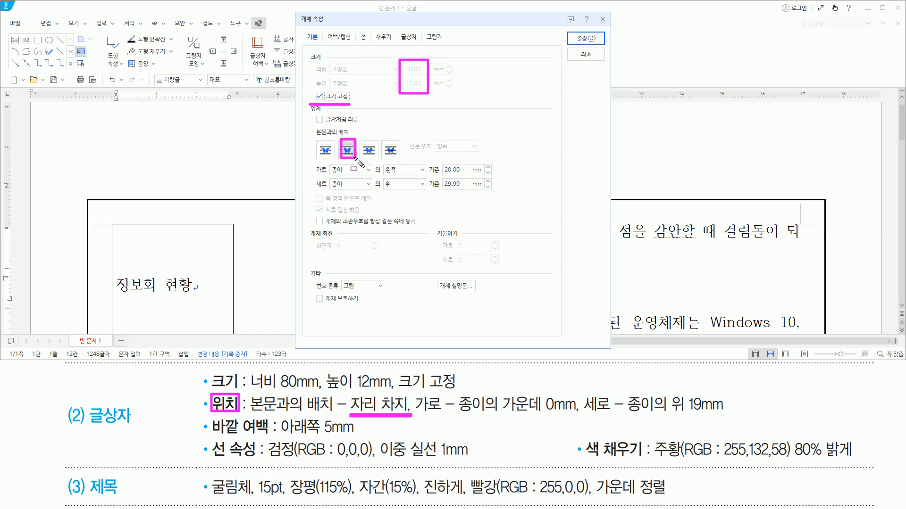
pyautogui.moveTo(457, 415); pyautogui.dragTo(576, 415)
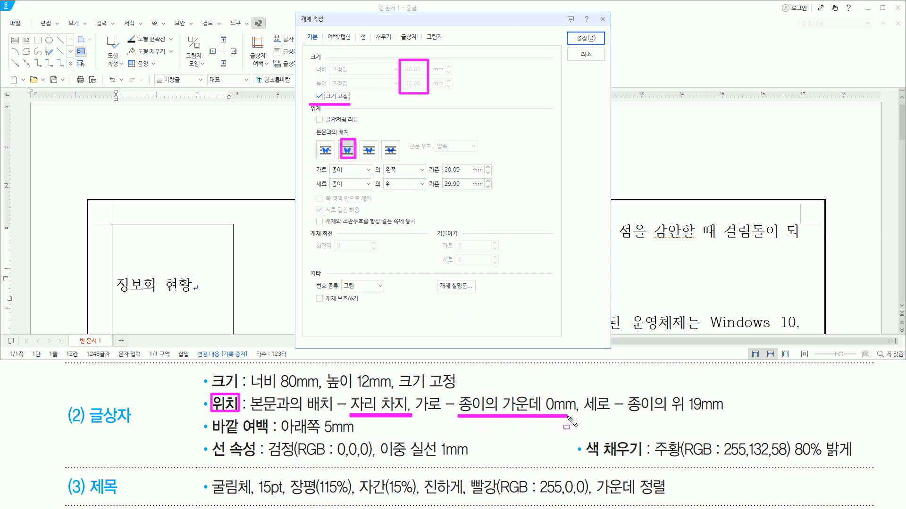
pyautogui.moveTo(328, 176); pyautogui.dragTo(494, 175)
pyautogui.press('Escape')
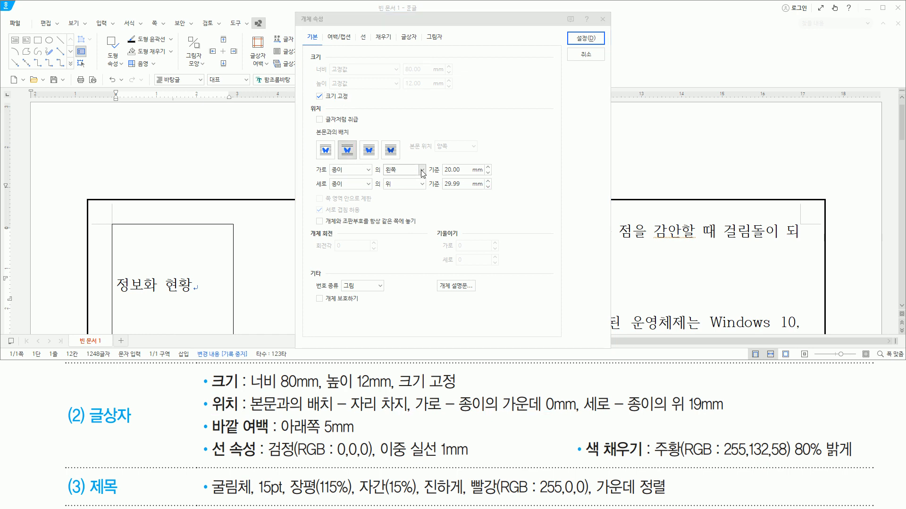
pyautogui.click(422, 169)
pyautogui.click(408, 200)
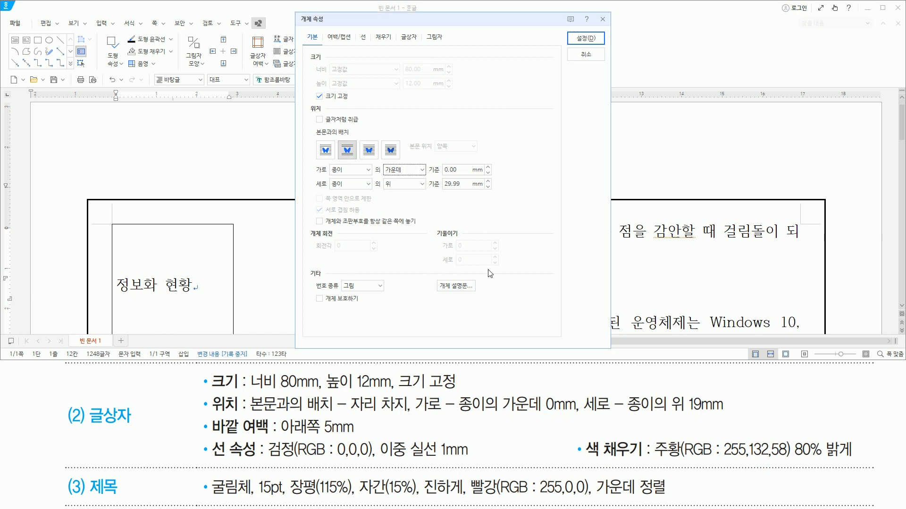
# - Set the title text box's vertical position to 19 mm from the top of the paper
pyautogui.moveTo(583, 415); pyautogui.dragTo(730, 416)
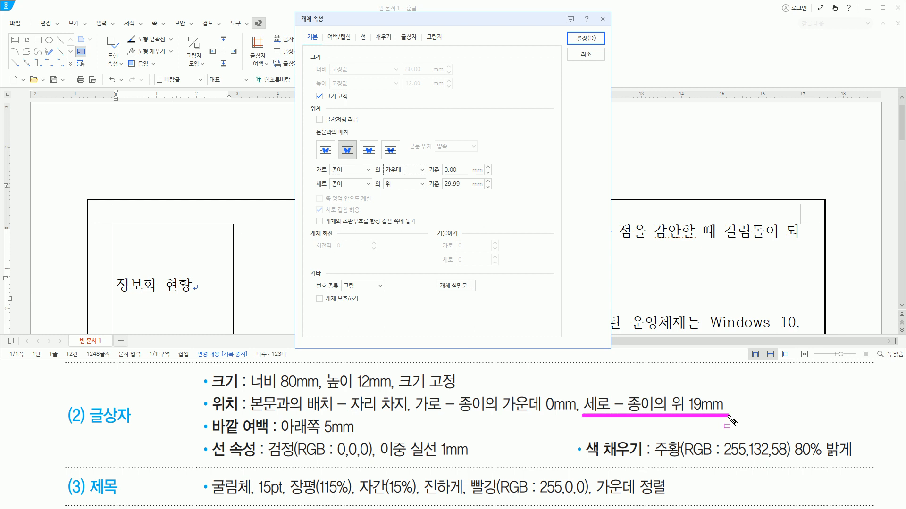
pyautogui.moveTo(330, 195); pyautogui.dragTo(424, 195)
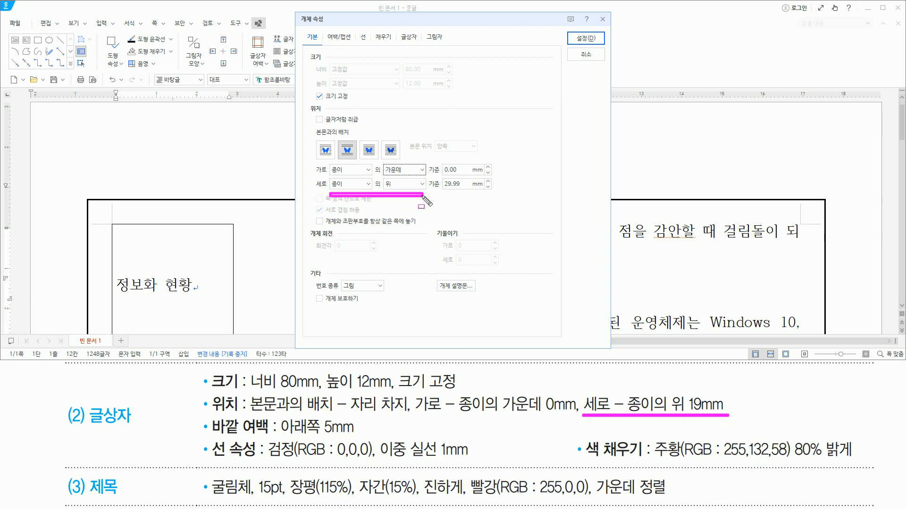
pyautogui.press('Escape')
pyautogui.click(451, 185)
pyautogui.doubleClick(452, 185)
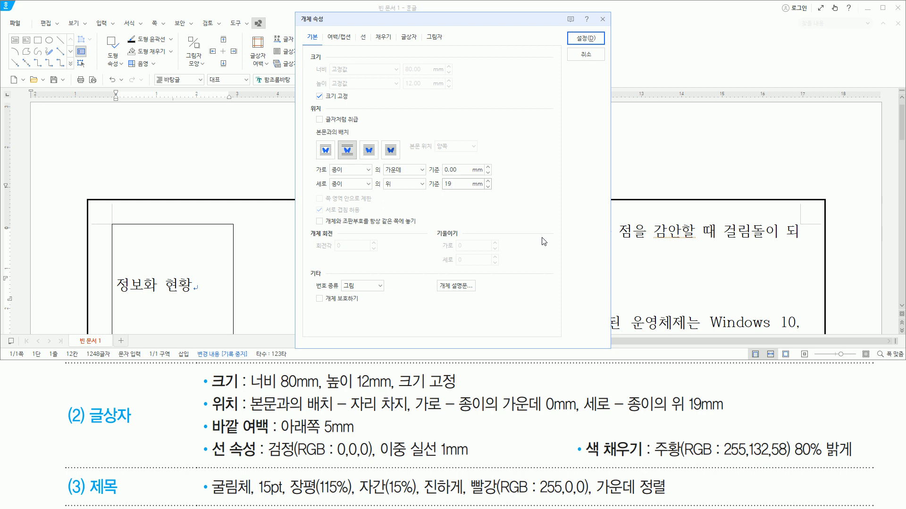
pyautogui.moveTo(320, 192); pyautogui.dragTo(495, 191)
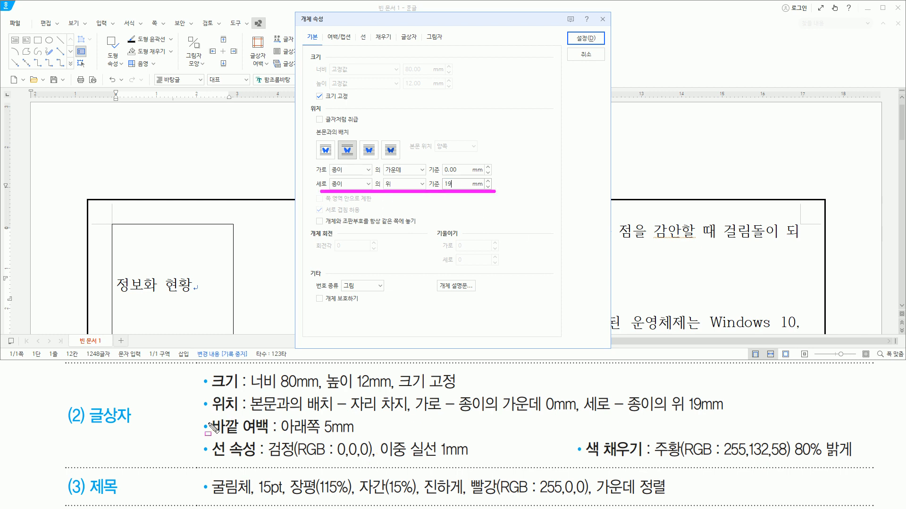
# - Set the title text box's bottom outer margin (바깥 여백 아래쪽) to 5 mm
pyautogui.moveTo(209, 418)
pyautogui.mouseDown()
pyautogui.moveTo(251, 435)
pyautogui.moveTo(360, 435)
pyautogui.mouseUp()
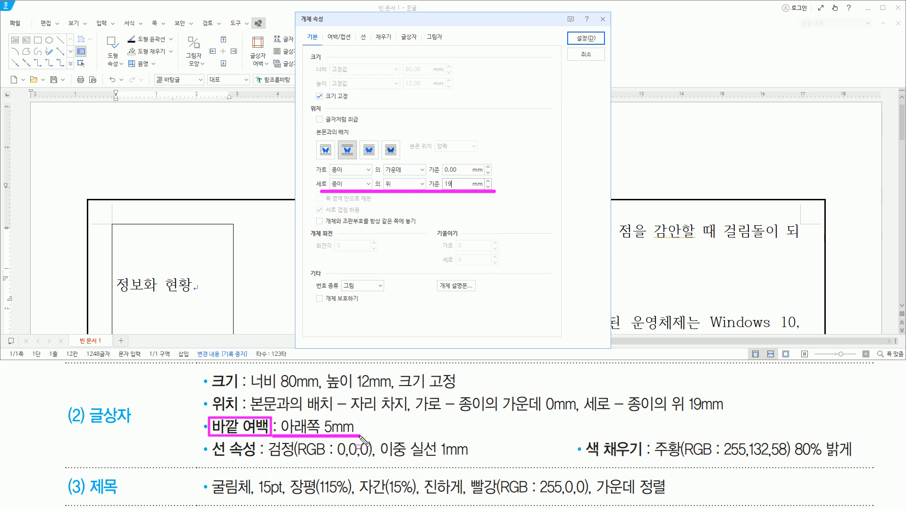
pyautogui.press('Escape')
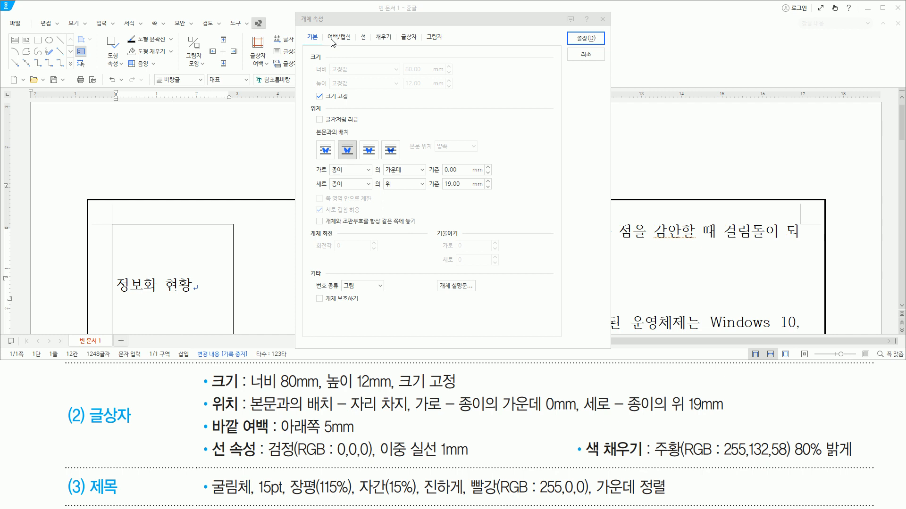
pyautogui.click(333, 42)
pyautogui.moveTo(324, 29); pyautogui.dragTo(357, 43)
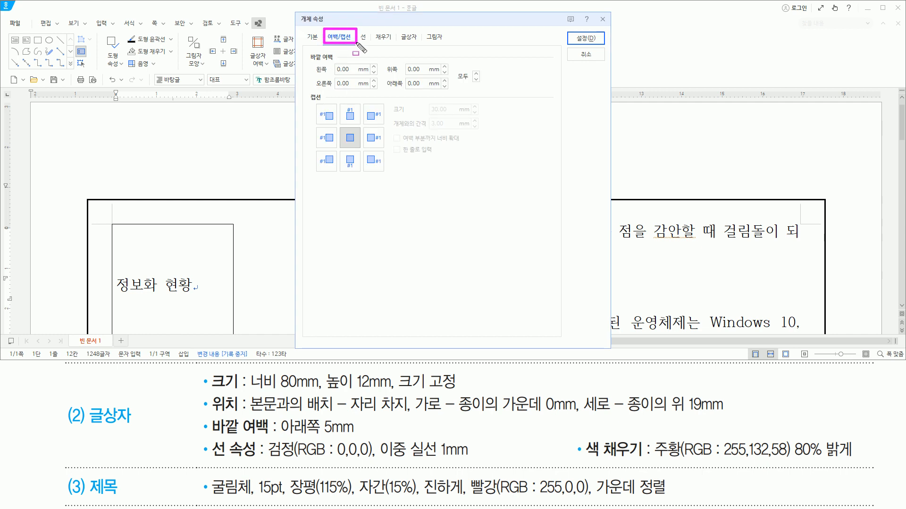
pyautogui.press('Escape')
pyautogui.click(415, 83)
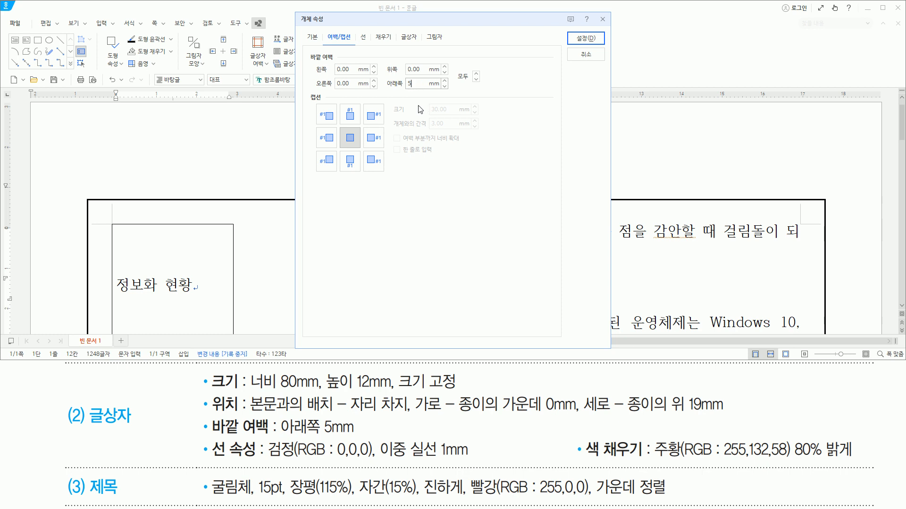
pyautogui.moveTo(383, 91); pyautogui.dragTo(429, 91)
# - Give the title text box a double solid (이중 실선) outline with a thickness of 1 mm
pyautogui.moveTo(210, 438)
pyautogui.mouseDown()
pyautogui.moveTo(230, 458)
pyautogui.moveTo(260, 464)
pyautogui.mouseUp()
pyautogui.moveTo(359, 29); pyautogui.dragTo(369, 46)
pyautogui.press('Escape')
pyautogui.click(363, 38)
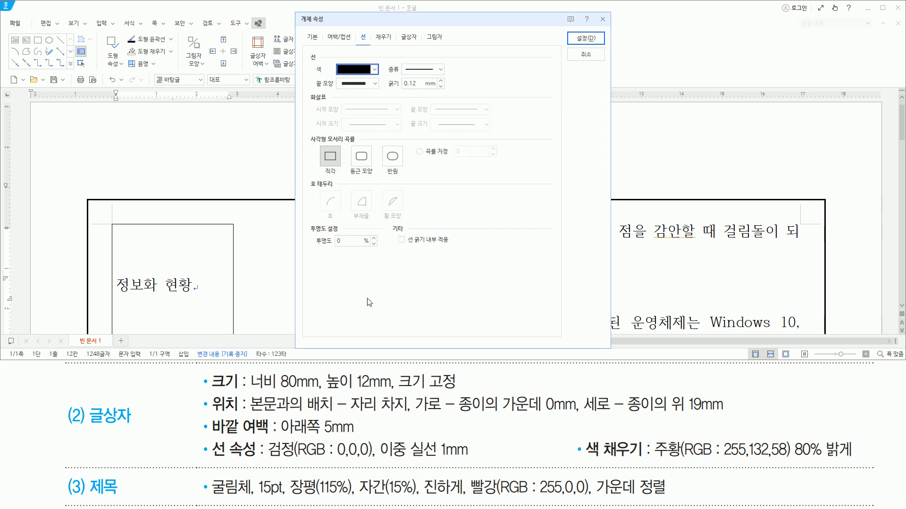
pyautogui.moveTo(269, 460); pyautogui.dragTo(367, 461)
pyautogui.moveTo(382, 461); pyautogui.dragTo(482, 461)
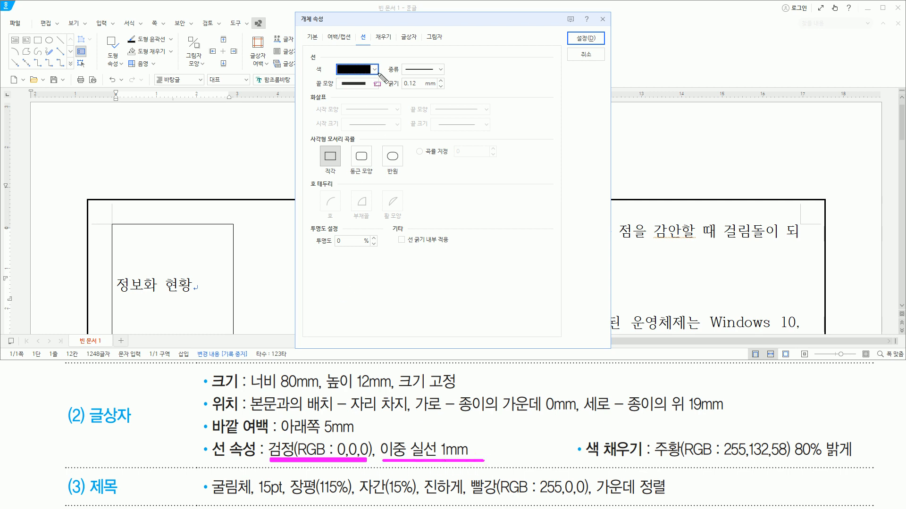
pyautogui.click(441, 70)
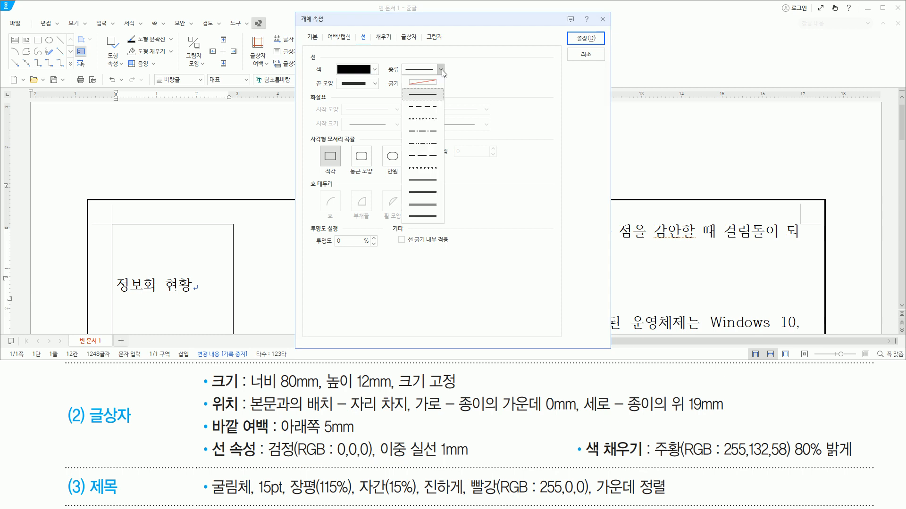
pyautogui.click(437, 181)
pyautogui.moveTo(388, 89); pyautogui.dragTo(448, 89)
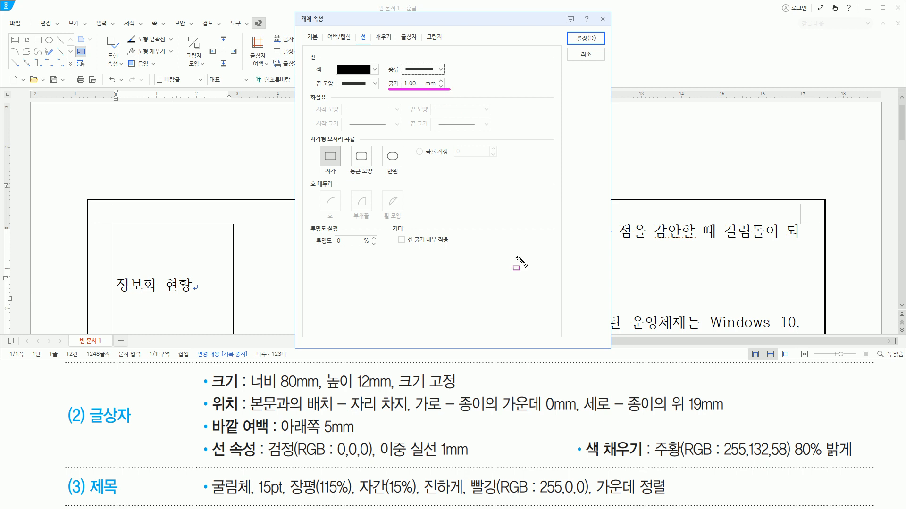
# - Fill the title text box with orange 주황(RGB: 255,132,58) 80% 밝게 and apply the object properties
pyautogui.moveTo(580, 433); pyautogui.dragTo(644, 465)
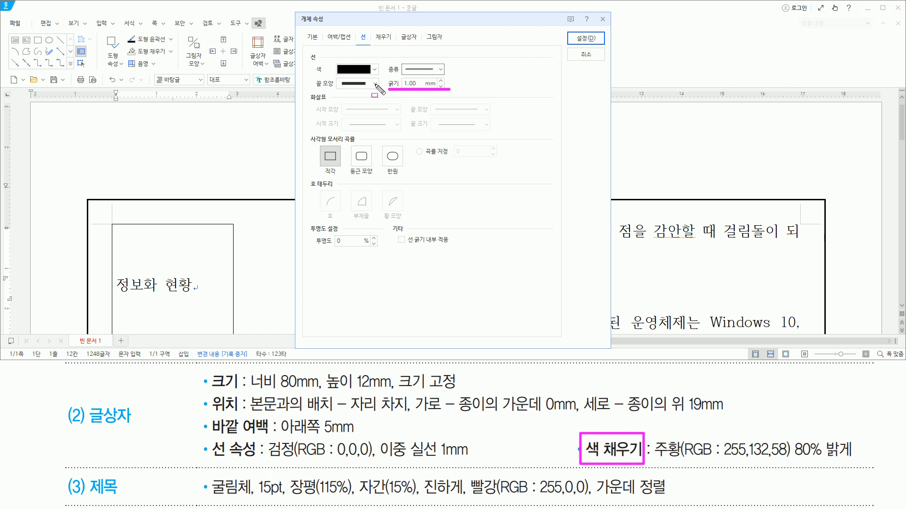
pyautogui.moveTo(371, 28); pyautogui.dragTo(395, 47)
pyautogui.click(385, 40)
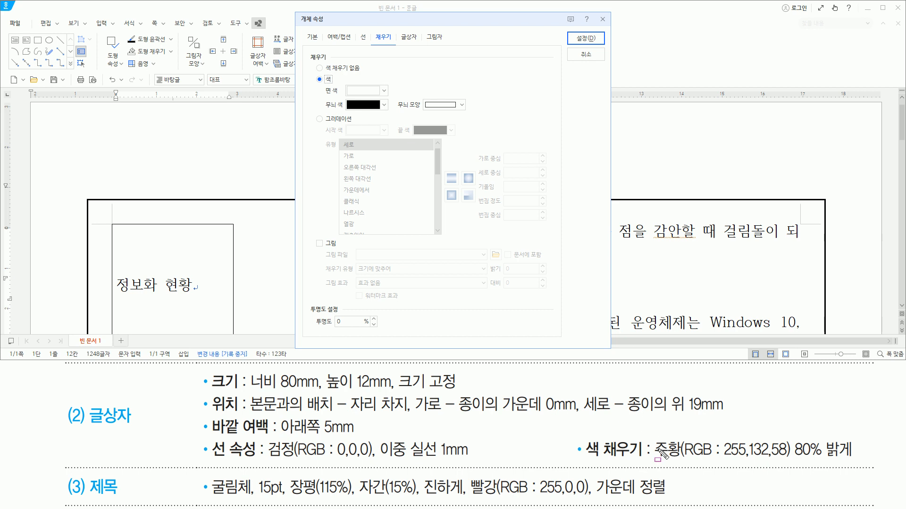
pyautogui.moveTo(650, 457); pyautogui.dragTo(849, 457)
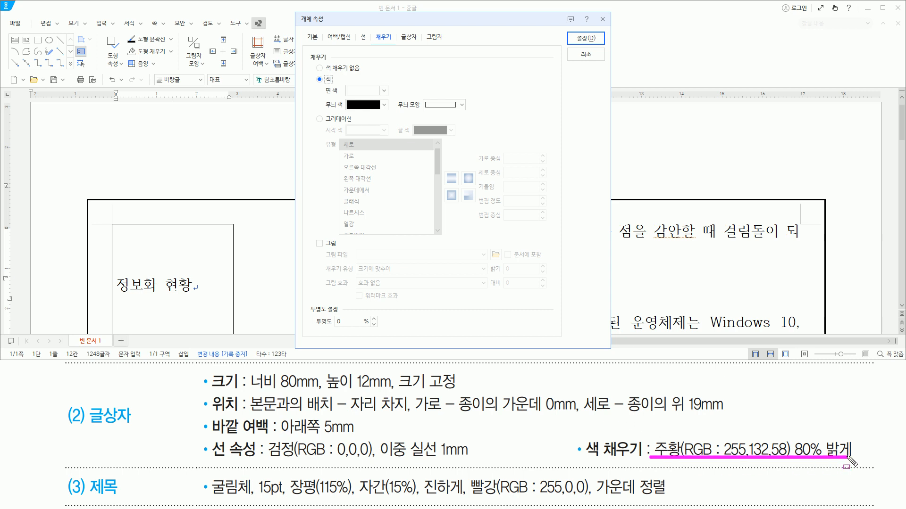
pyautogui.click(366, 91)
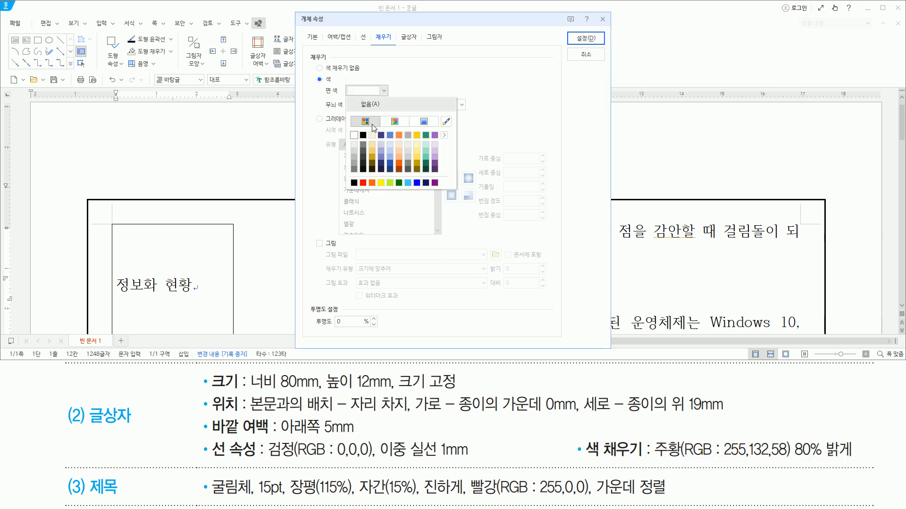
pyautogui.click(400, 143)
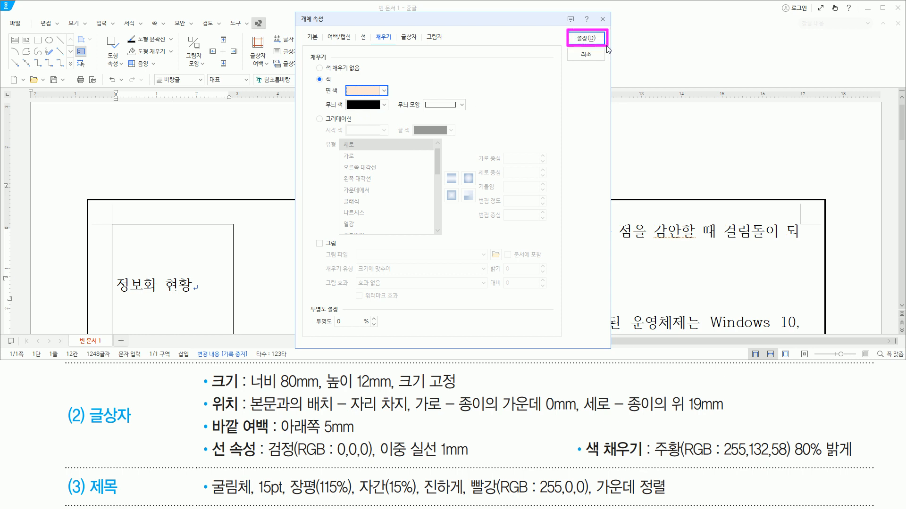
pyautogui.click(586, 37)
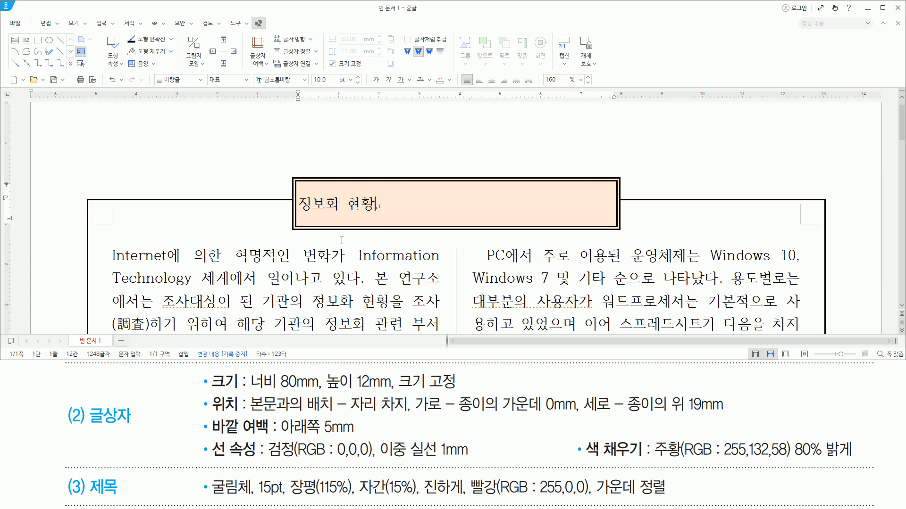
# - Select the whole title "정보화 현황" in the text box and choose the font 굴림체 in its character settings
pyautogui.moveTo(210, 503); pyautogui.dragTo(691, 499)
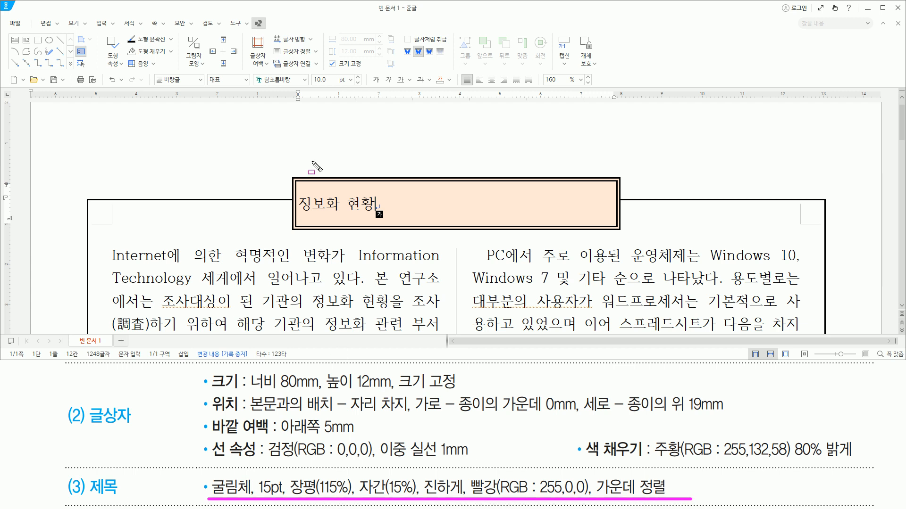
pyautogui.moveTo(371, 190); pyautogui.dragTo(380, 221)
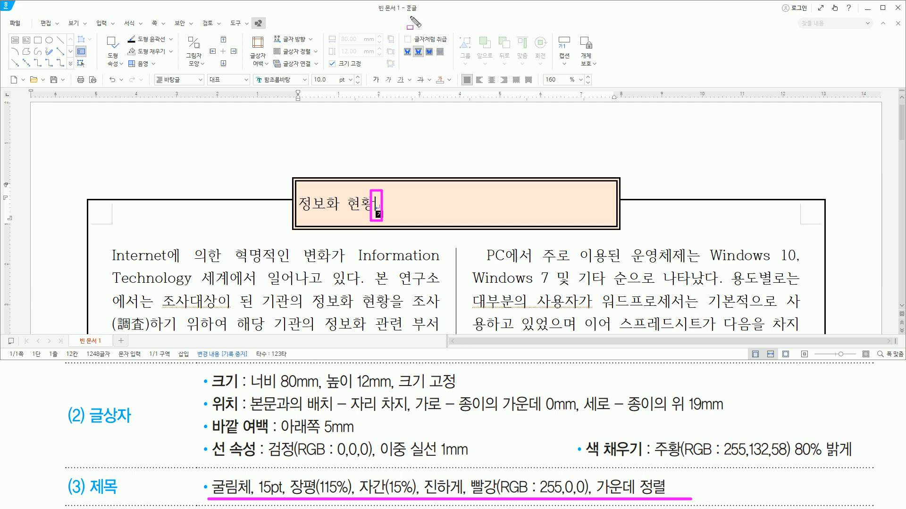
pyautogui.press('Escape')
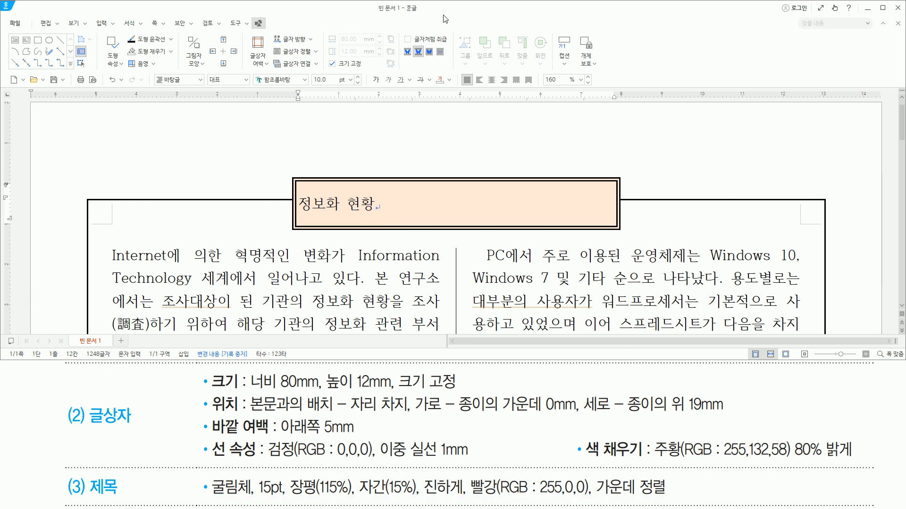
pyautogui.hotkey('shift', 'Home')
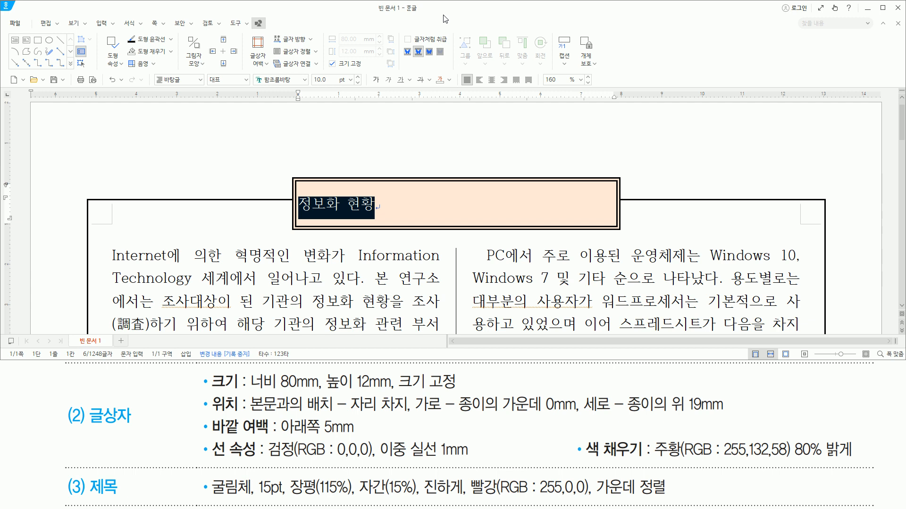
pyautogui.hotkey('alt', 'l')
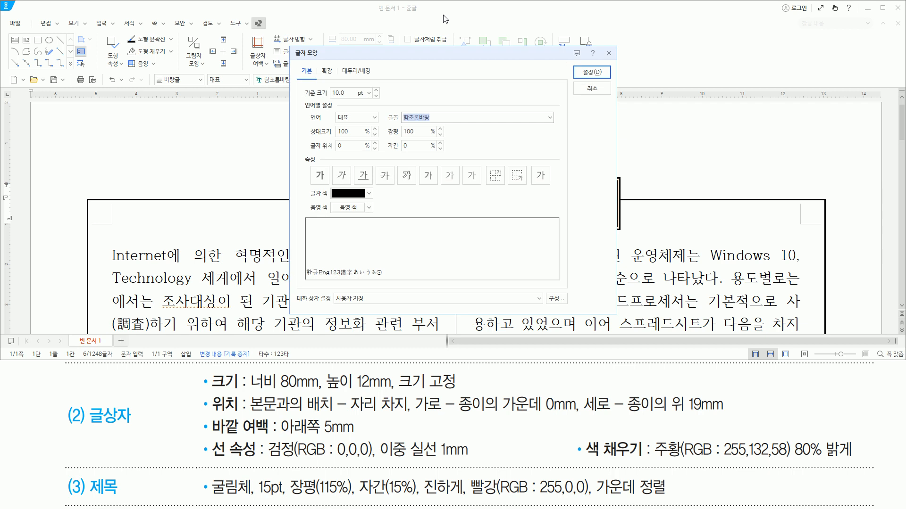
pyautogui.write('구ㄹ림체')
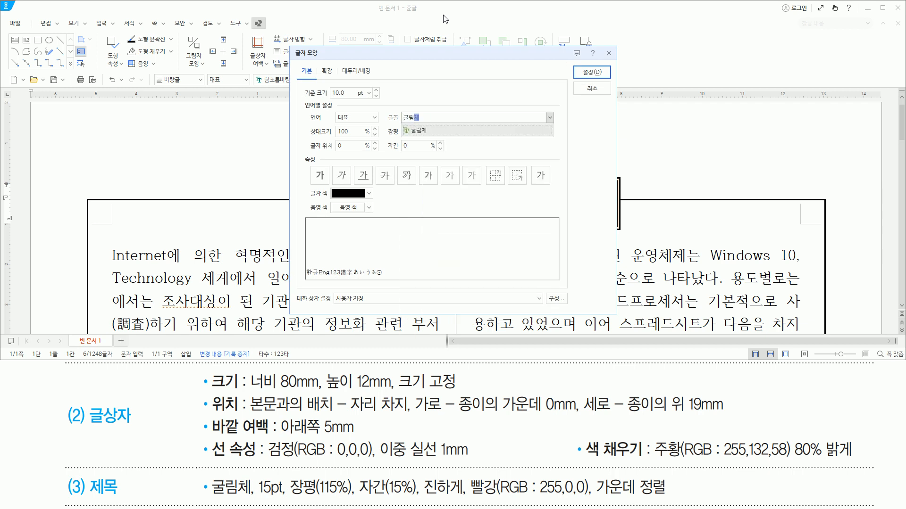
pyautogui.press('Return')
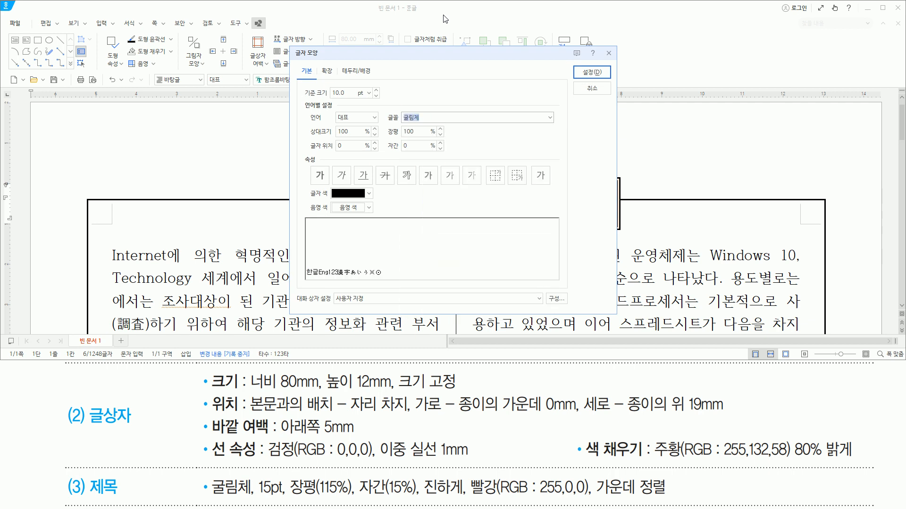
# - Set the title's font size to 15 pt, character width (장평) to 115% and letter spacing (자간) to 15%
pyautogui.press('alt')
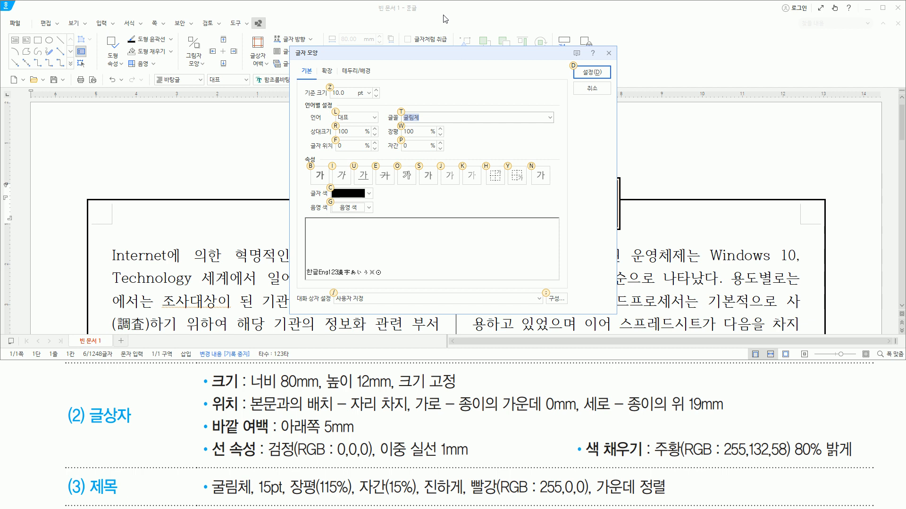
pyautogui.write('z15')
pyautogui.press('alt')
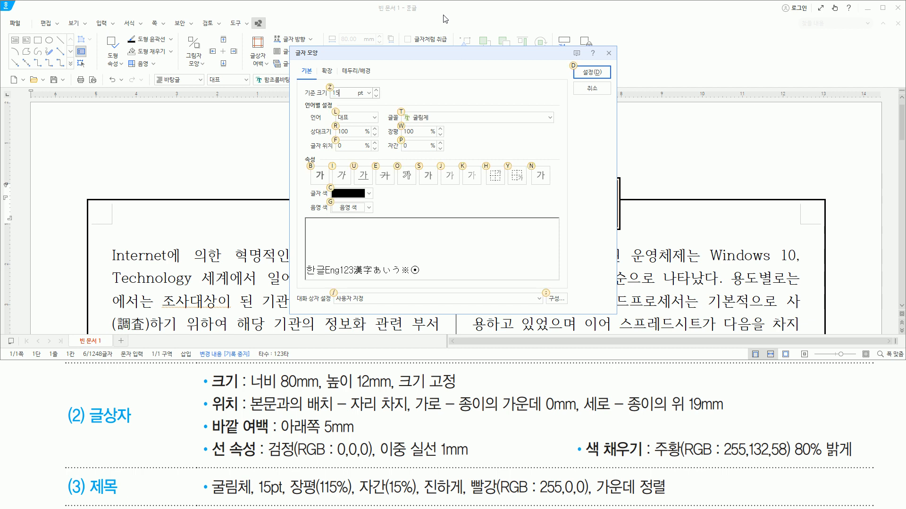
pyautogui.write('w115')
pyautogui.press('alt')
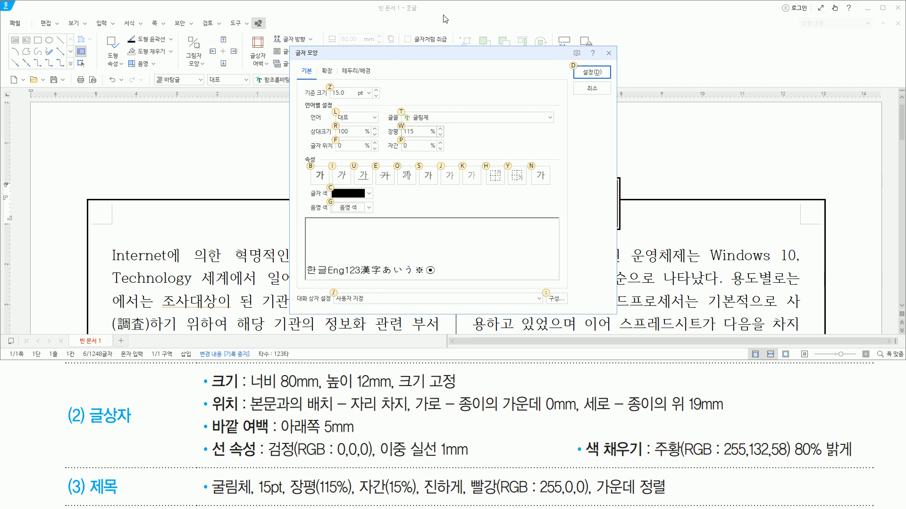
pyautogui.write('p15')
# - Make the title bold (진하게) and red 빨강(RGB: 255,0,0), and apply the character settings
pyautogui.press('alt')
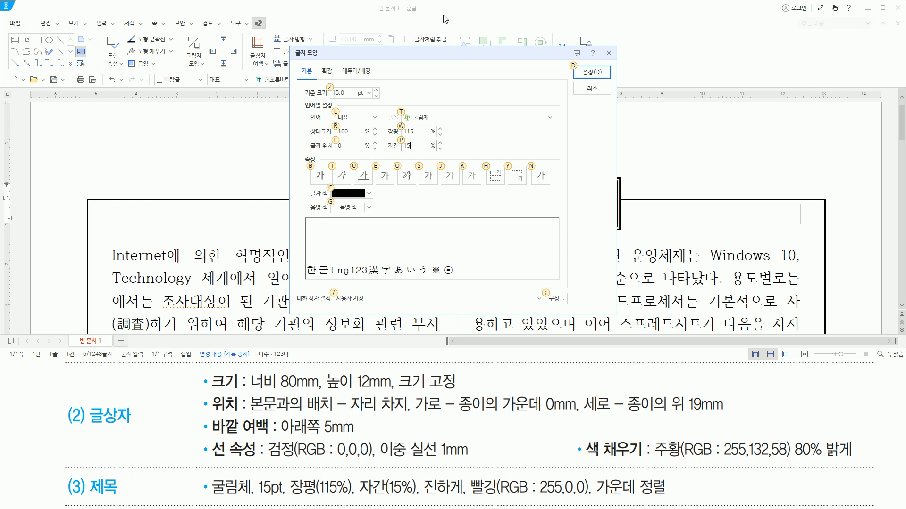
pyautogui.press('b')
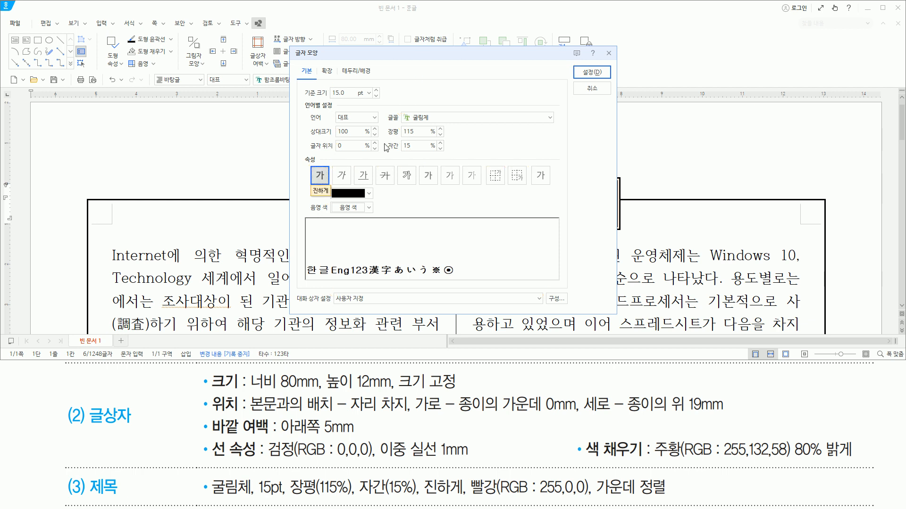
pyautogui.click(368, 194)
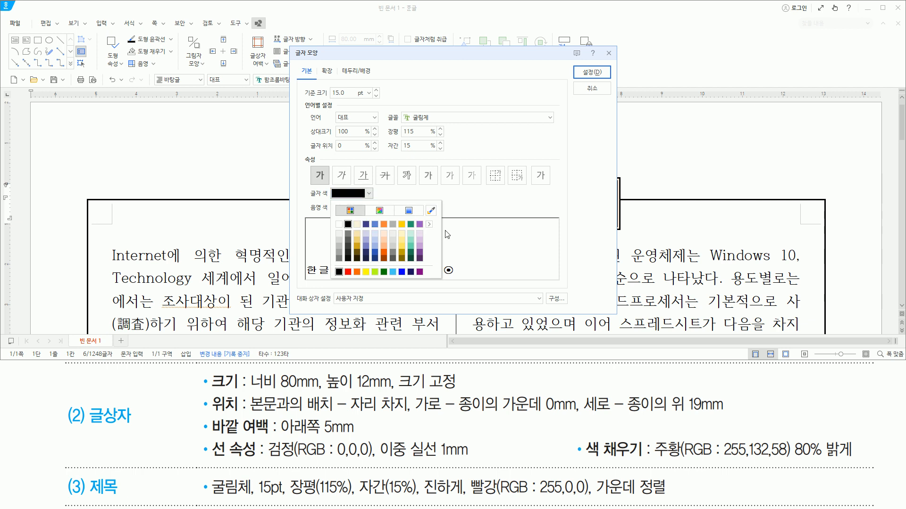
pyautogui.click(428, 225)
pyautogui.click(454, 250)
pyautogui.click(472, 204)
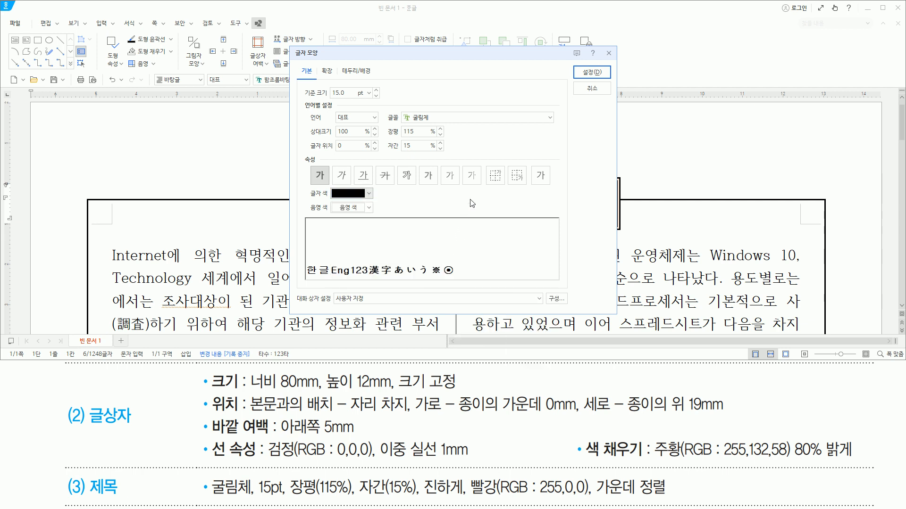
pyautogui.click(369, 194)
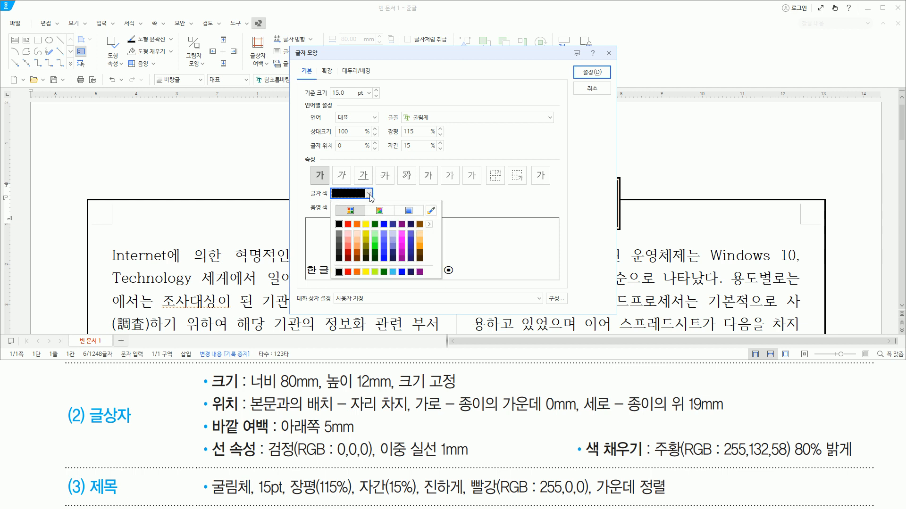
pyautogui.click(348, 224)
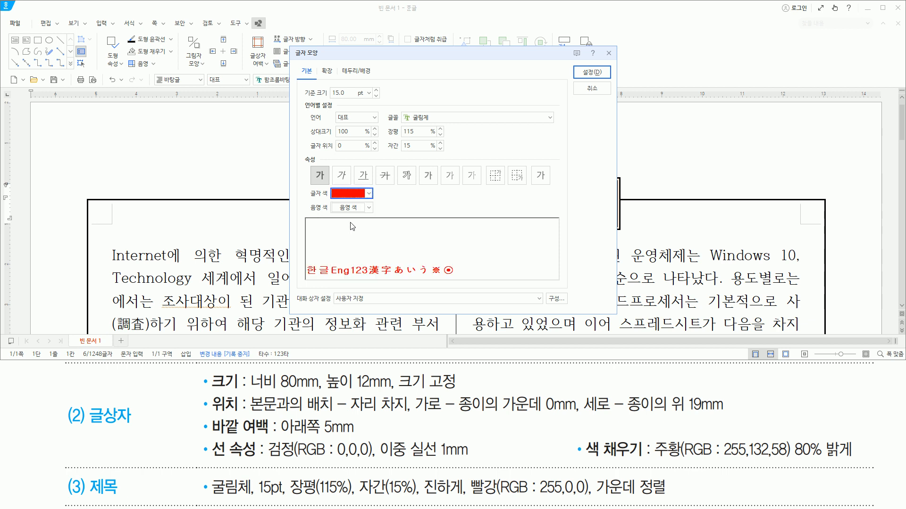
pyautogui.moveTo(403, 120); pyautogui.dragTo(438, 121)
pyautogui.moveTo(331, 98); pyautogui.dragTo(355, 98)
pyautogui.moveTo(384, 125); pyautogui.dragTo(426, 154)
pyautogui.moveTo(330, 166)
pyautogui.mouseDown()
pyautogui.moveTo(310, 178)
pyautogui.moveTo(330, 179)
pyautogui.moveTo(351, 202)
pyautogui.moveTo(380, 203)
pyautogui.mouseUp()
pyautogui.moveTo(581, 79)
pyautogui.mouseDown()
pyautogui.moveTo(596, 63)
pyautogui.moveTo(604, 81)
pyautogui.mouseUp()
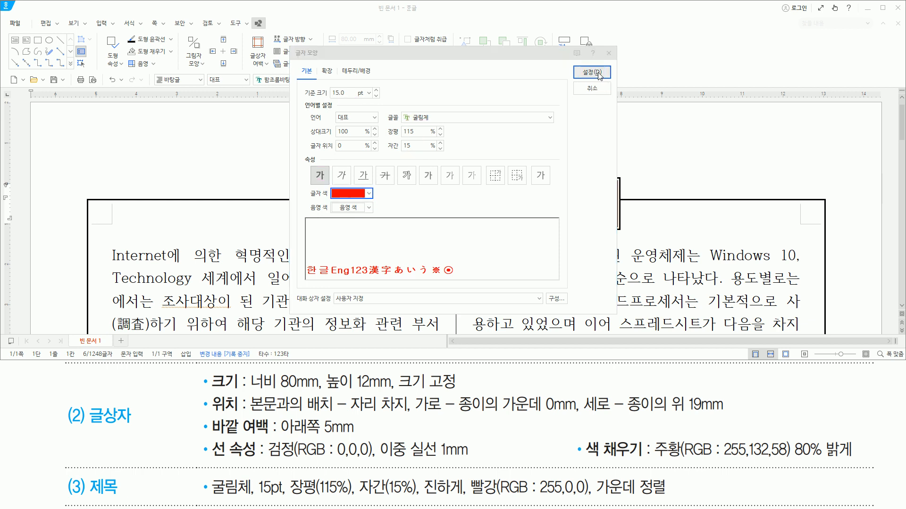
pyautogui.click(592, 72)
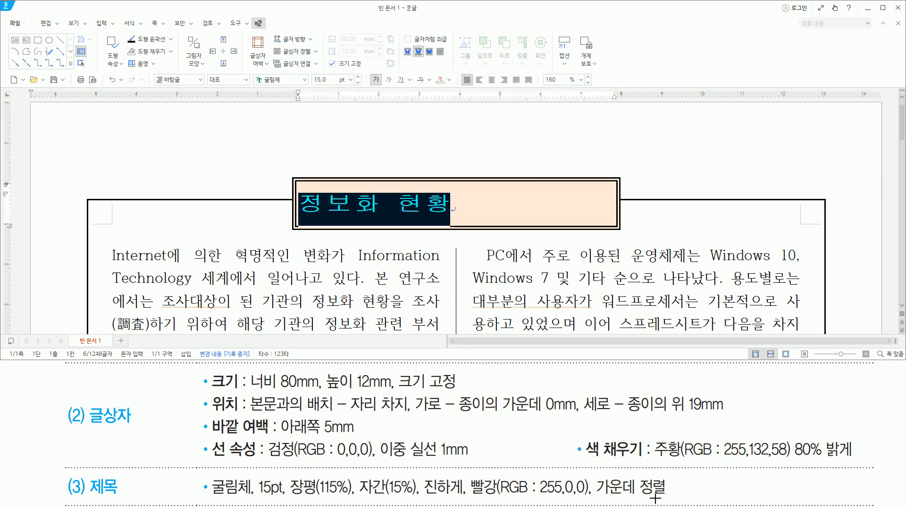
# - Centre-align the title "정보화 현황" inside its text box
pyautogui.moveTo(599, 495); pyautogui.dragTo(670, 495)
pyautogui.press('Escape')
pyautogui.hotkey('ctrl', 'shift', 'c')
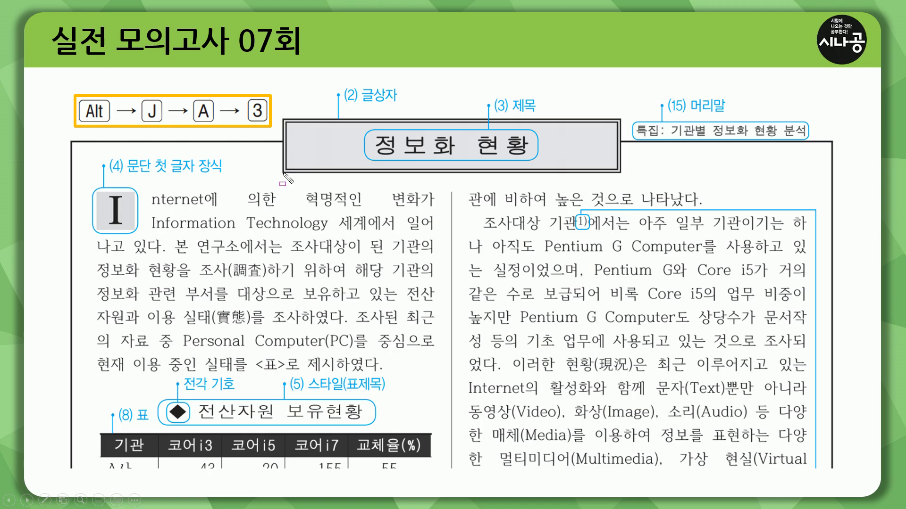
pyautogui.moveTo(282, 173); pyautogui.dragTo(628, 174)
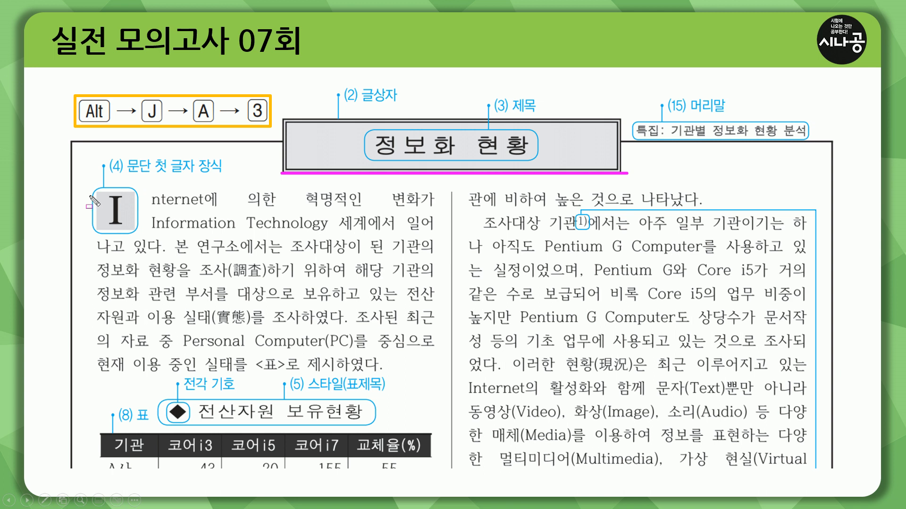
pyautogui.moveTo(92, 185); pyautogui.dragTo(139, 237)
pyautogui.moveTo(120, 175); pyautogui.dragTo(226, 175)
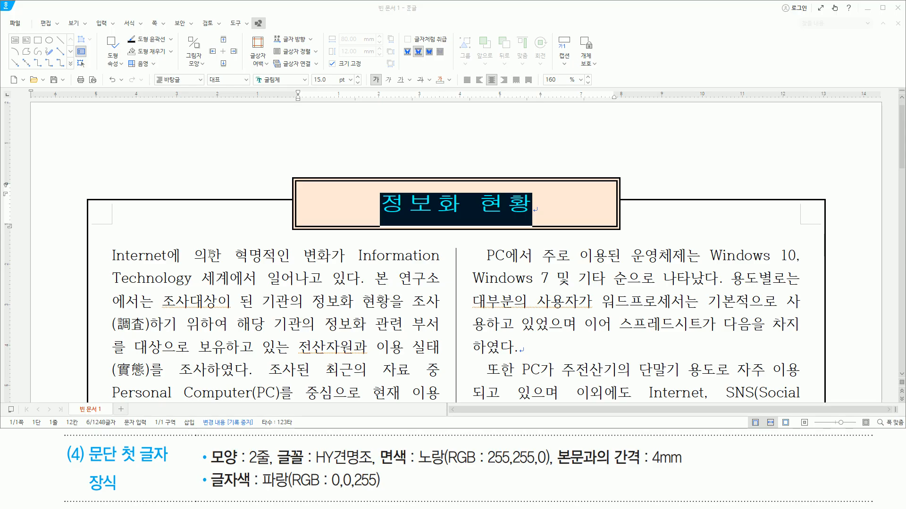
# - Start a first-letter decoration (문단 첫 글자 장식) for the paragraph beginning "Internet에" and choose the 2줄 shape
pyautogui.click(112, 257)
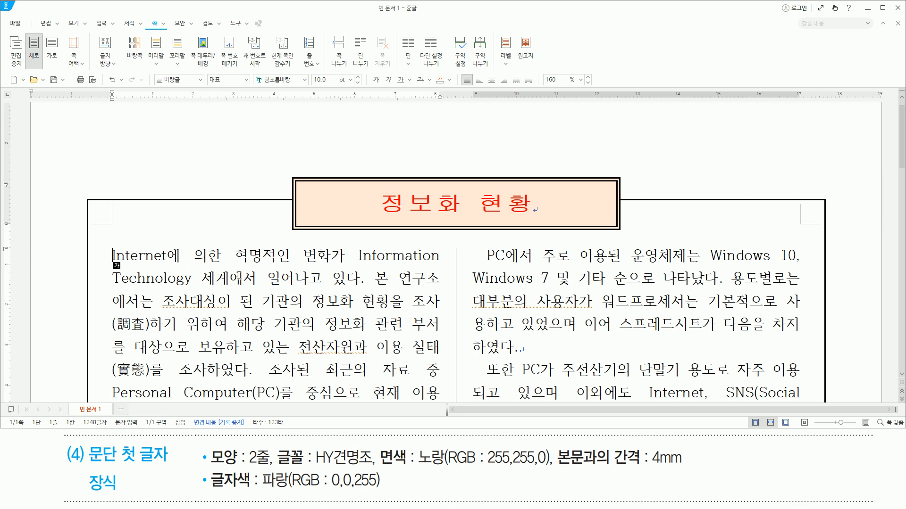
pyautogui.press('alt')
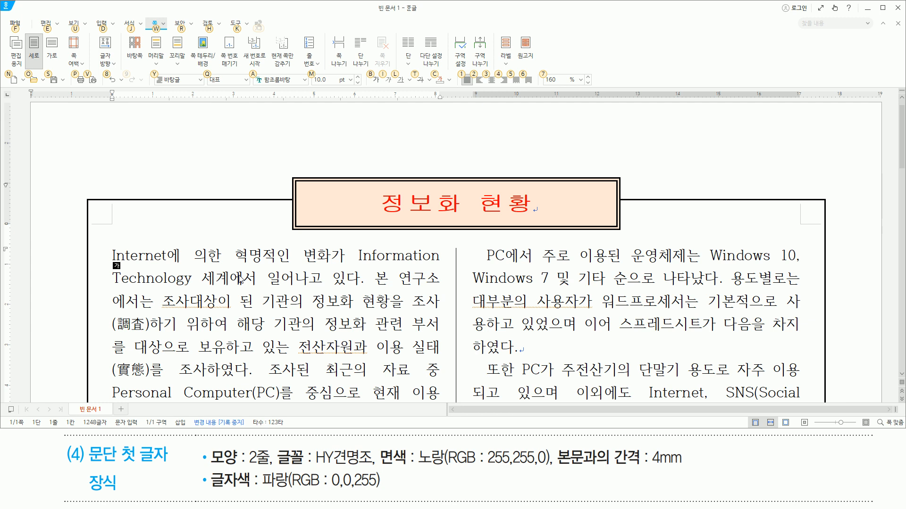
pyautogui.press('j')
pyautogui.press('a')
pyautogui.press('3')
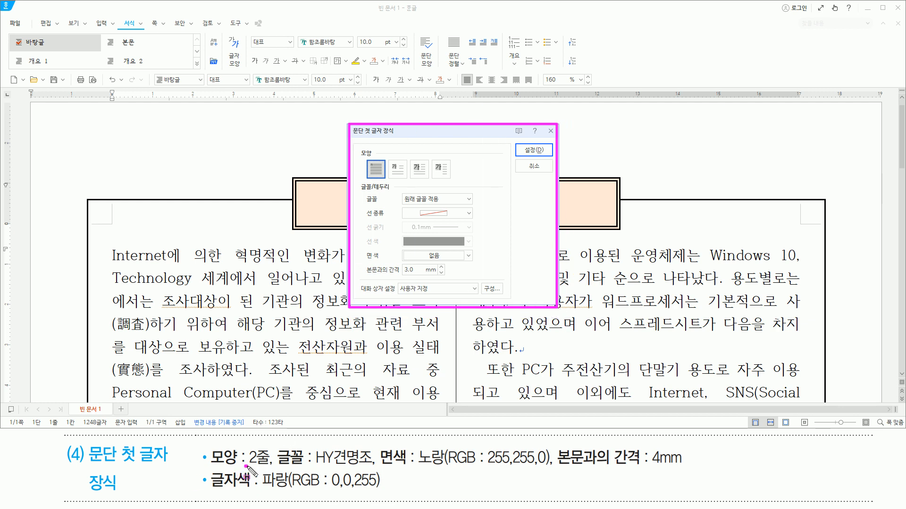
pyautogui.click(399, 169)
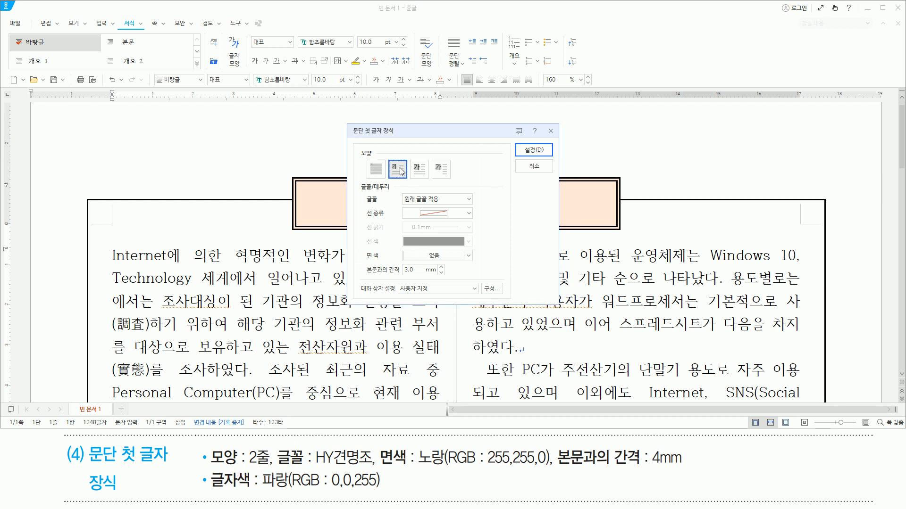
# - Set the decorated first letter's font to HY견명조
pyautogui.moveTo(310, 467); pyautogui.dragTo(376, 467)
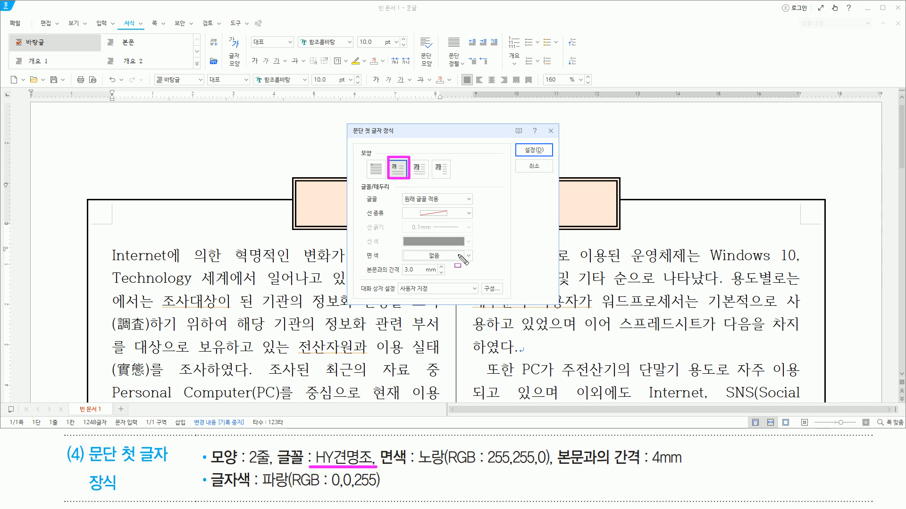
pyautogui.click(469, 200)
pyautogui.scroll(-10, 455, 276)
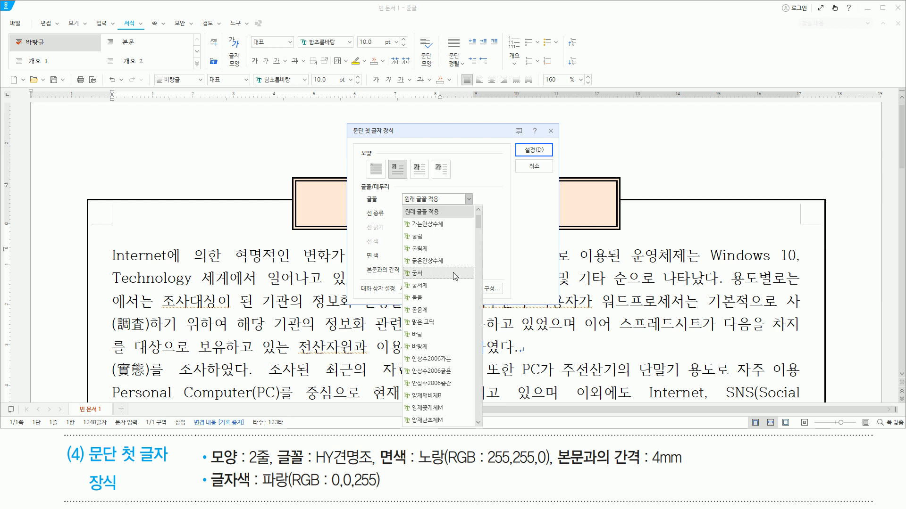
pyautogui.scroll(-8, 455, 276)
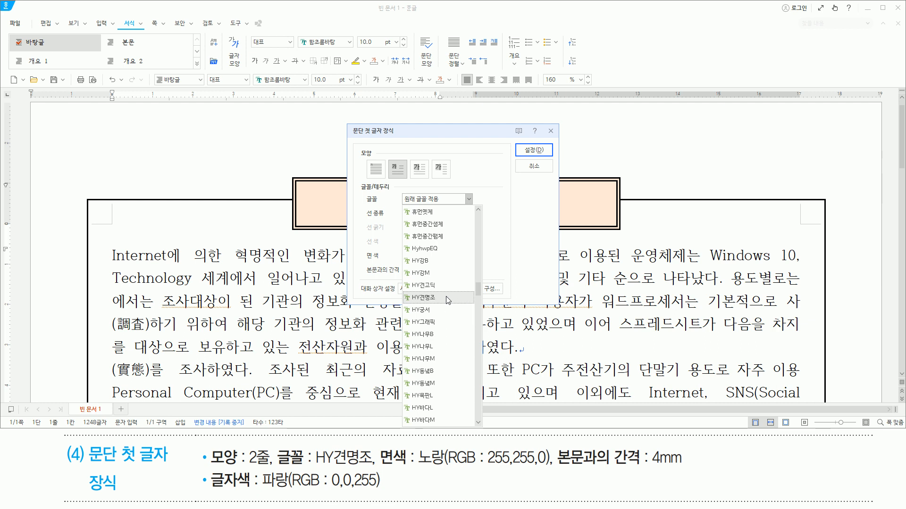
pyautogui.click(446, 296)
# - Set the decorated letter's fill colour (면 색) to 노랑(RGB: 255,255,0) from the 오피스 colour theme
pyautogui.moveTo(381, 466); pyautogui.dragTo(552, 466)
pyautogui.click(469, 256)
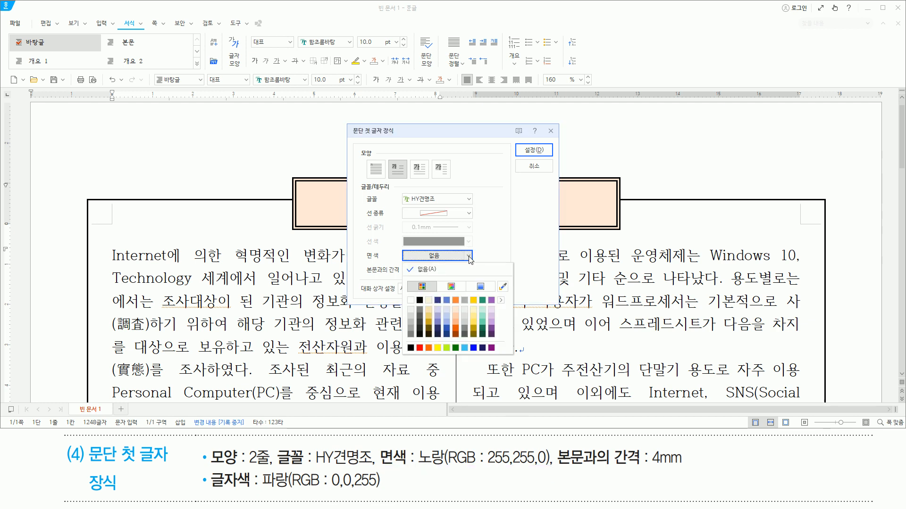
pyautogui.click(501, 300)
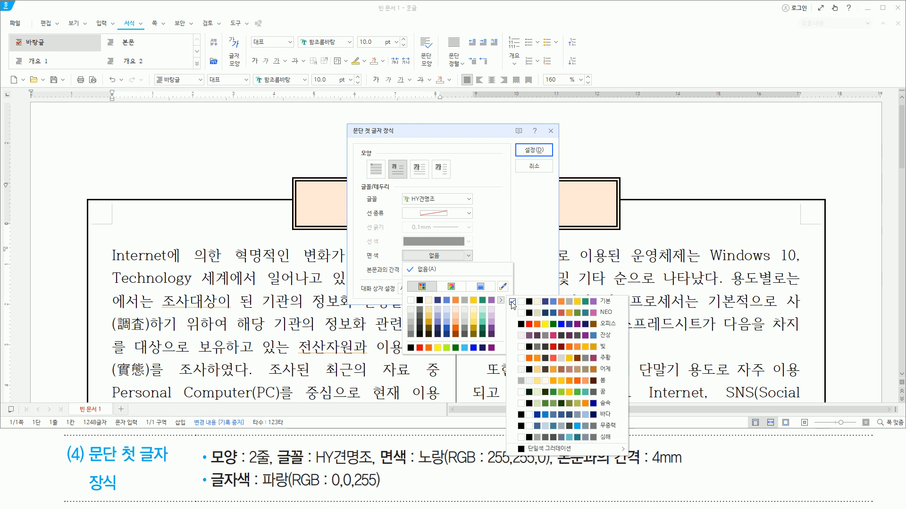
pyautogui.click(532, 325)
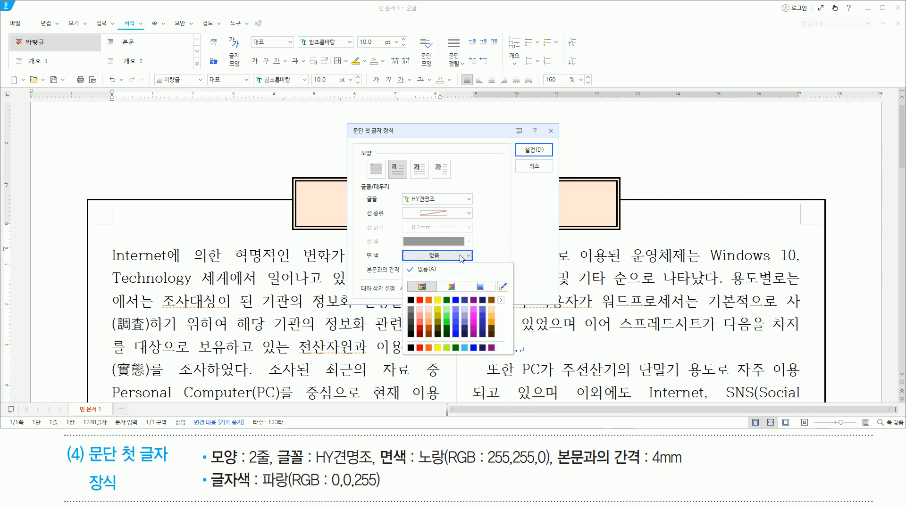
pyautogui.click(438, 301)
# - Set the decoration's distance from the body text (본문과의 간격) to 4.0 mm and apply the first-letter decoration
pyautogui.moveTo(555, 469); pyautogui.dragTo(688, 469)
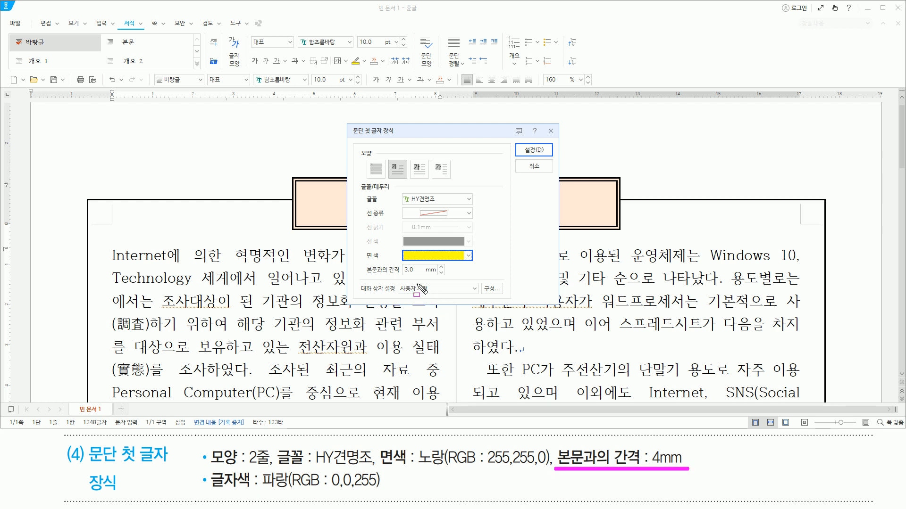
pyautogui.moveTo(398, 278)
pyautogui.mouseDown()
pyautogui.moveTo(445, 271)
pyautogui.moveTo(410, 278)
pyautogui.moveTo(445, 279)
pyautogui.mouseUp()
pyautogui.press('Escape')
pyautogui.click(442, 267)
pyautogui.hotkey('ctrl', '2')
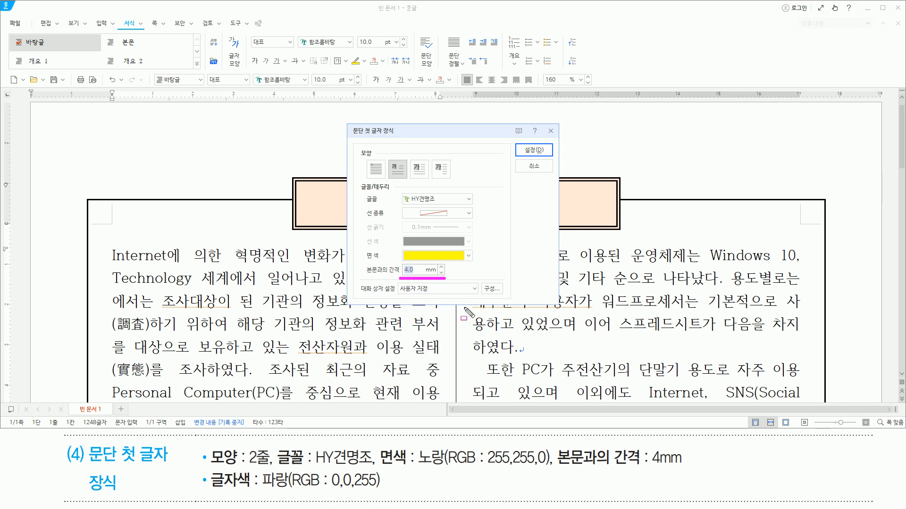
pyautogui.moveTo(521, 141); pyautogui.dragTo(548, 156)
pyautogui.press('Escape')
pyautogui.click(533, 149)
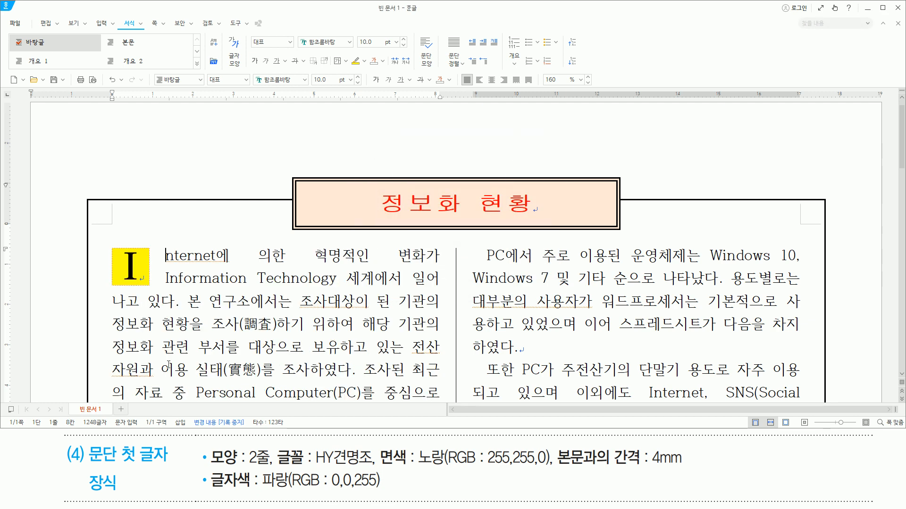
# - Colour the decorated letter "I" 파랑(RGB: 0,0,255) using the 오피스 colour theme, and return to the body text after "nternet에"
pyautogui.moveTo(206, 491); pyautogui.dragTo(386, 491)
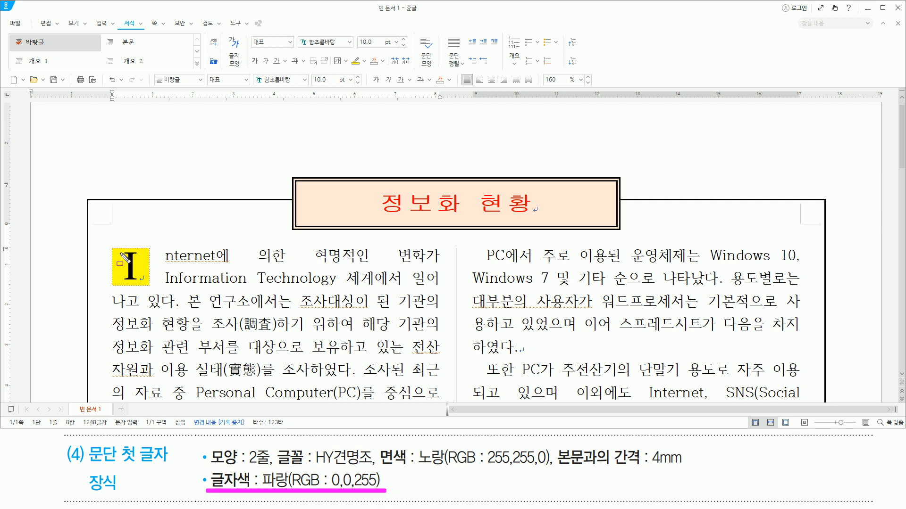
pyautogui.doubleClick(135, 267)
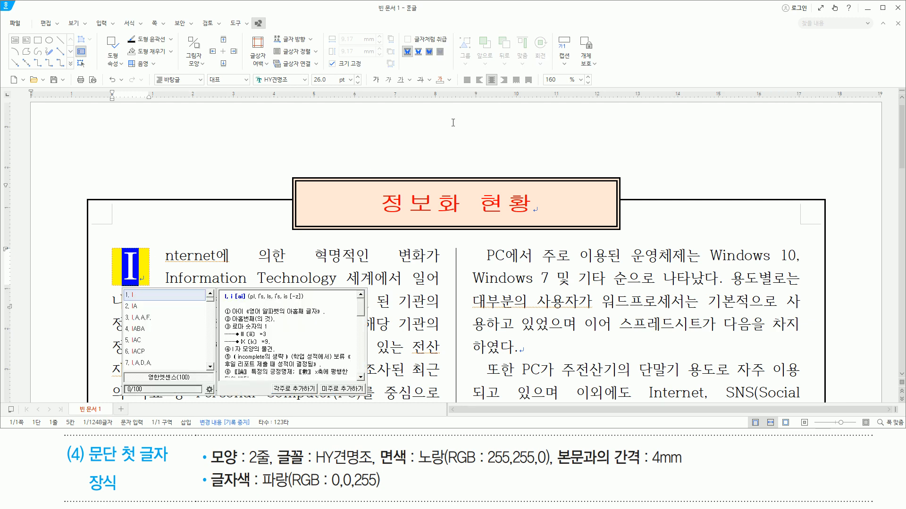
pyautogui.moveTo(431, 72); pyautogui.dragTo(456, 92)
pyautogui.click(450, 83)
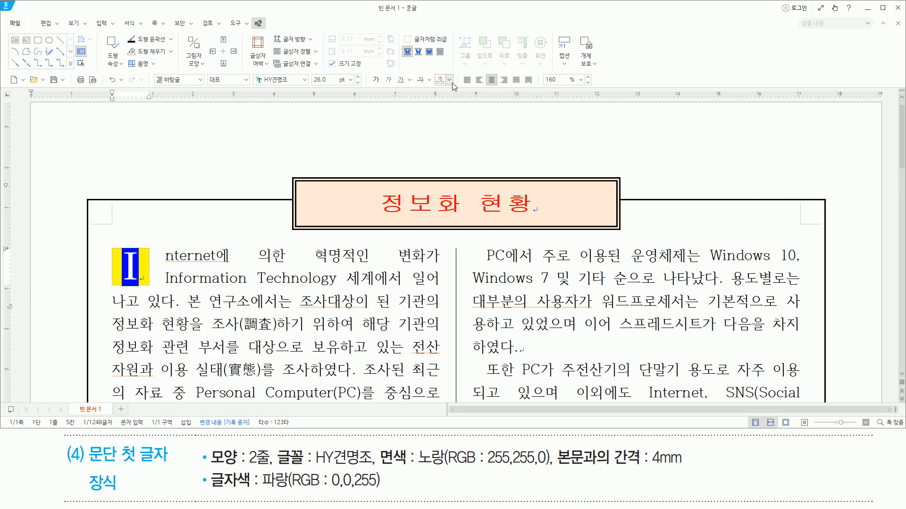
pyautogui.click(533, 117)
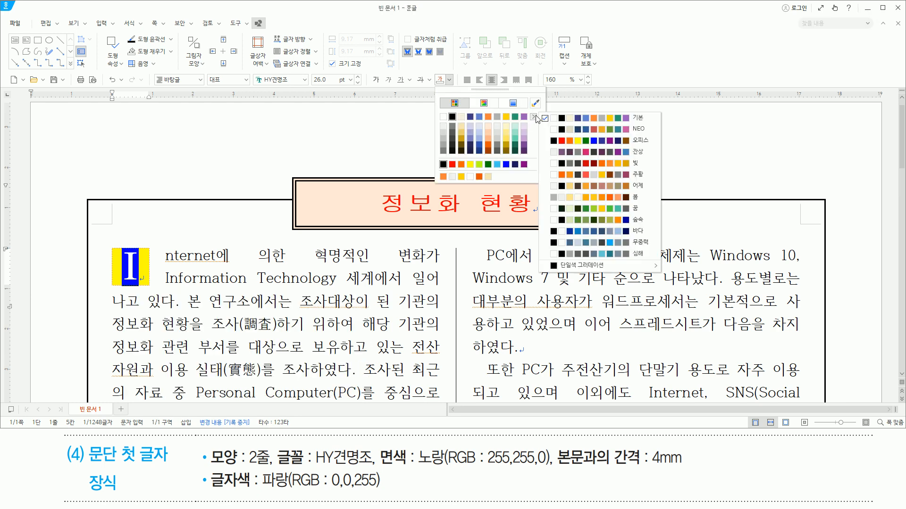
pyautogui.click(562, 141)
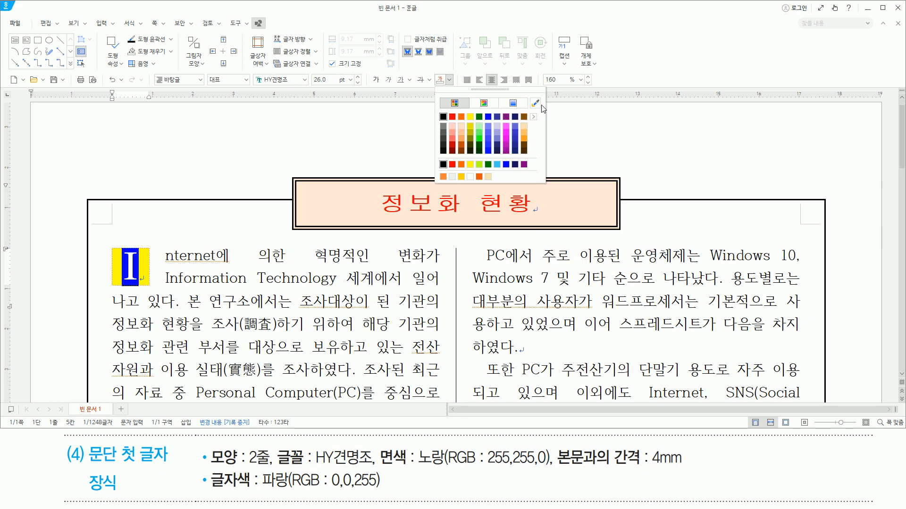
pyautogui.click(450, 83)
pyautogui.click(451, 81)
pyautogui.click(488, 117)
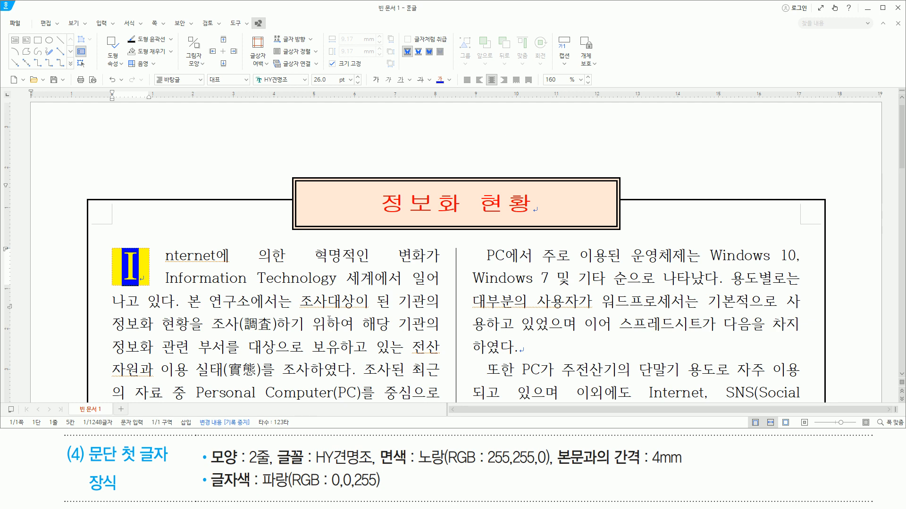
pyautogui.moveTo(285, 286); pyautogui.dragTo(331, 289)
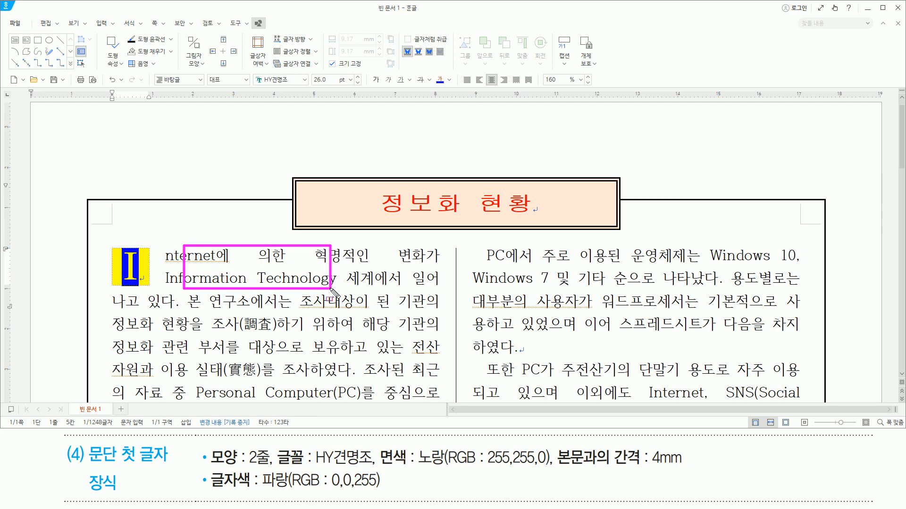
pyautogui.press('Escape')
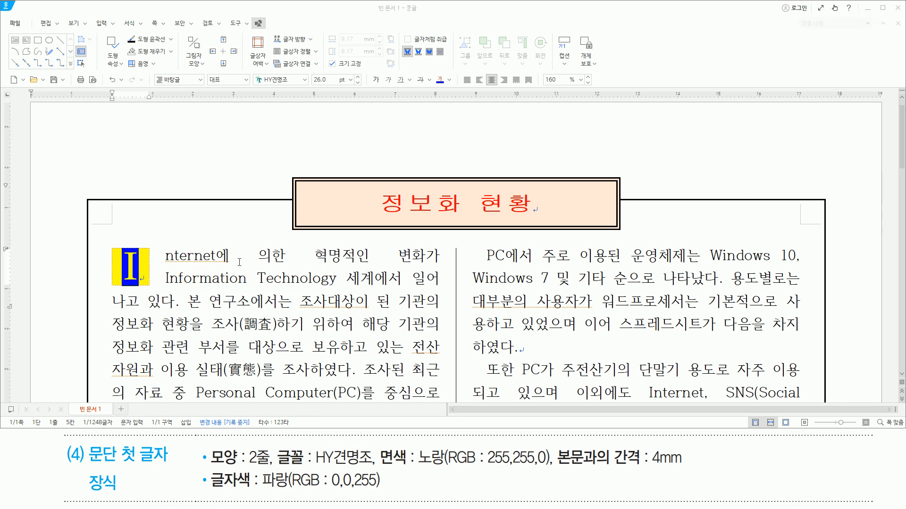
pyautogui.click(240, 263)
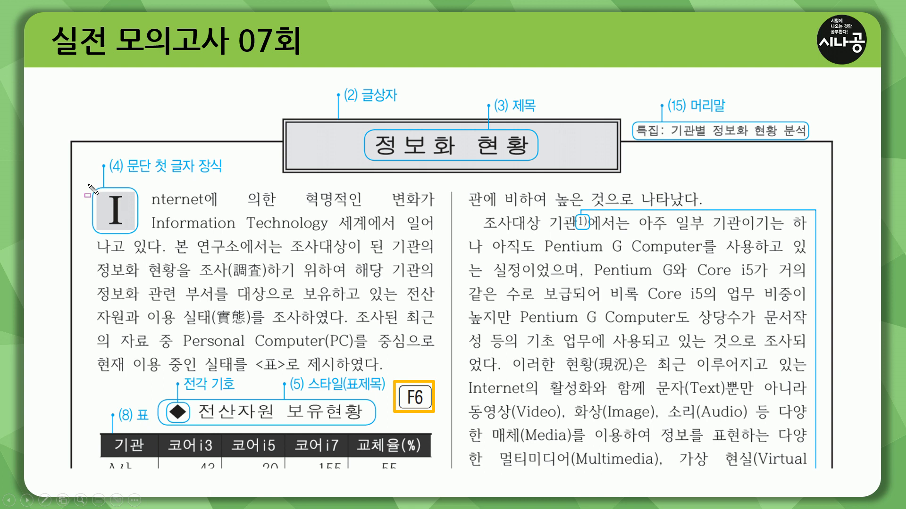
pyautogui.moveTo(89, 185); pyautogui.dragTo(138, 234)
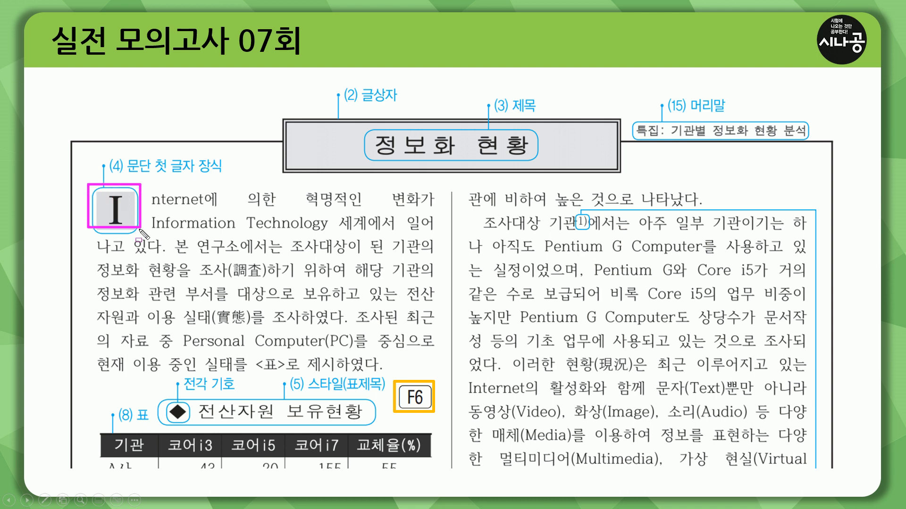
pyautogui.moveTo(178, 392); pyautogui.dragTo(234, 392)
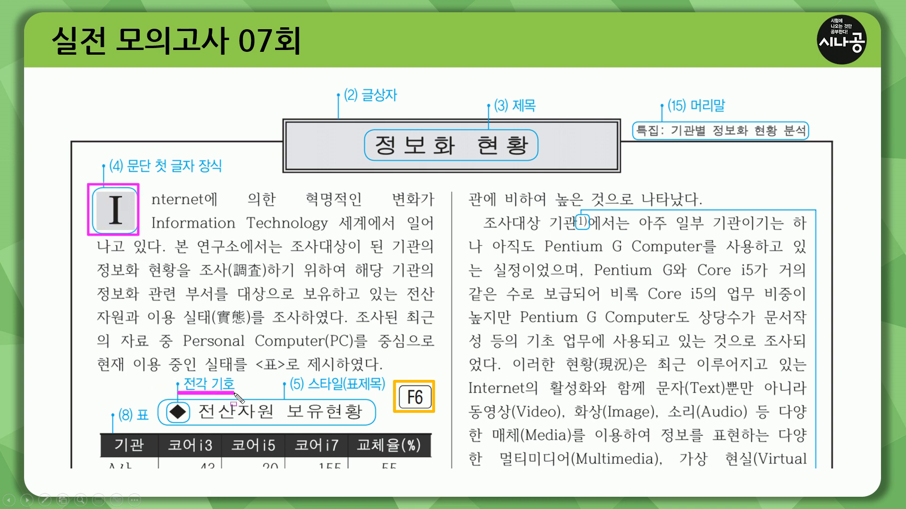
pyautogui.moveTo(126, 424); pyautogui.dragTo(148, 424)
pyautogui.press('e')
pyautogui.moveTo(308, 392); pyautogui.dragTo(382, 392)
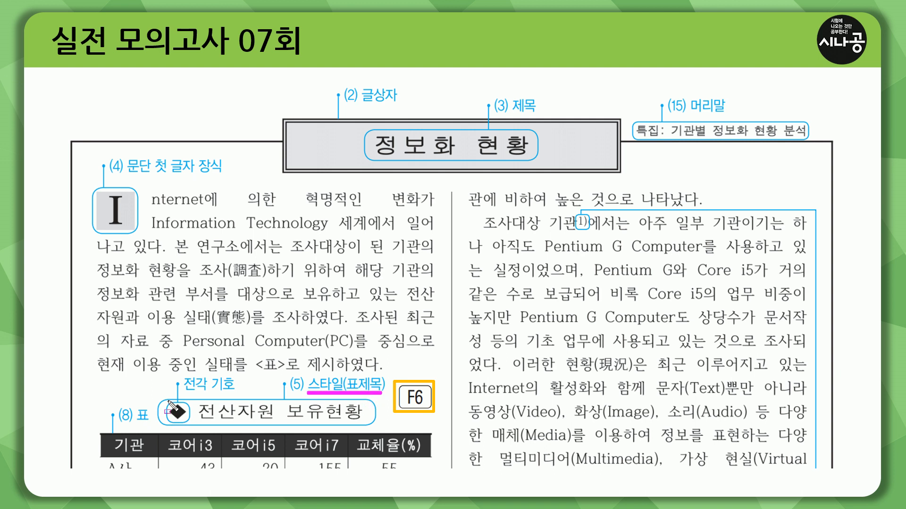
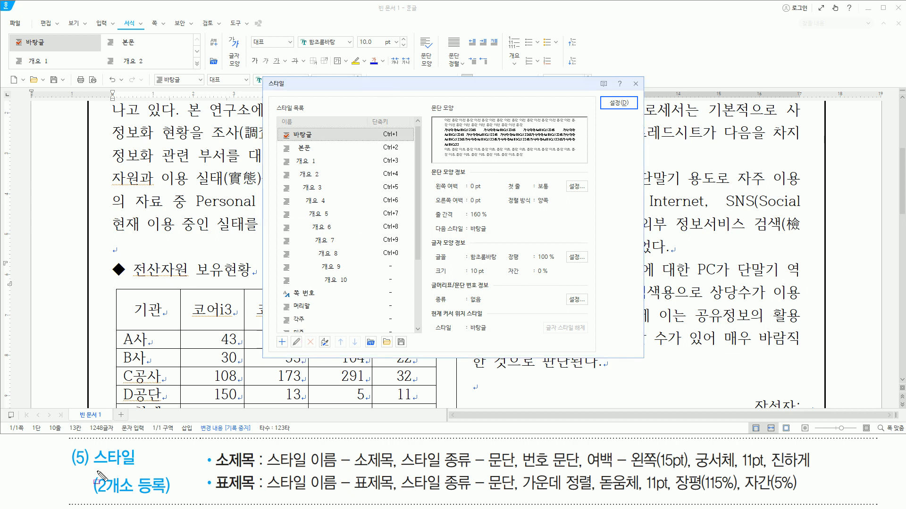
pyautogui.moveTo(93, 471); pyautogui.dragTo(143, 470)
pyautogui.moveTo(94, 493)
pyautogui.mouseDown()
pyautogui.moveTo(136, 486)
pyautogui.moveTo(164, 497)
pyautogui.moveTo(136, 496)
pyautogui.mouseUp()
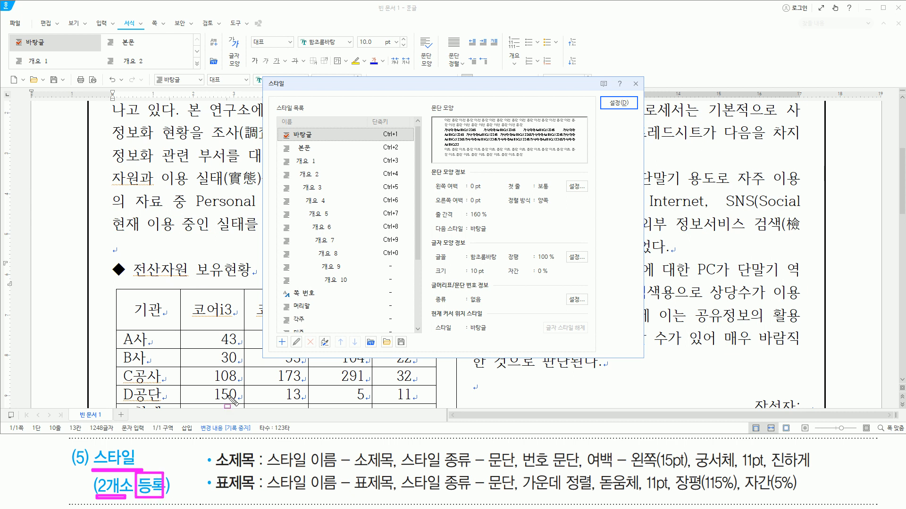
pyautogui.moveTo(123, 258)
pyautogui.mouseDown()
pyautogui.moveTo(113, 274)
pyautogui.moveTo(251, 283)
pyautogui.mouseUp()
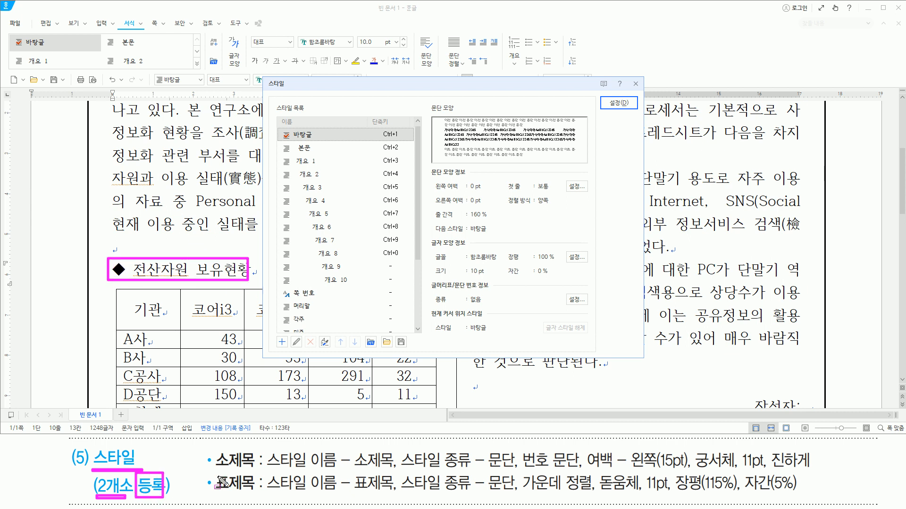
pyautogui.moveTo(214, 494); pyautogui.dragTo(263, 495)
pyautogui.press('Escape')
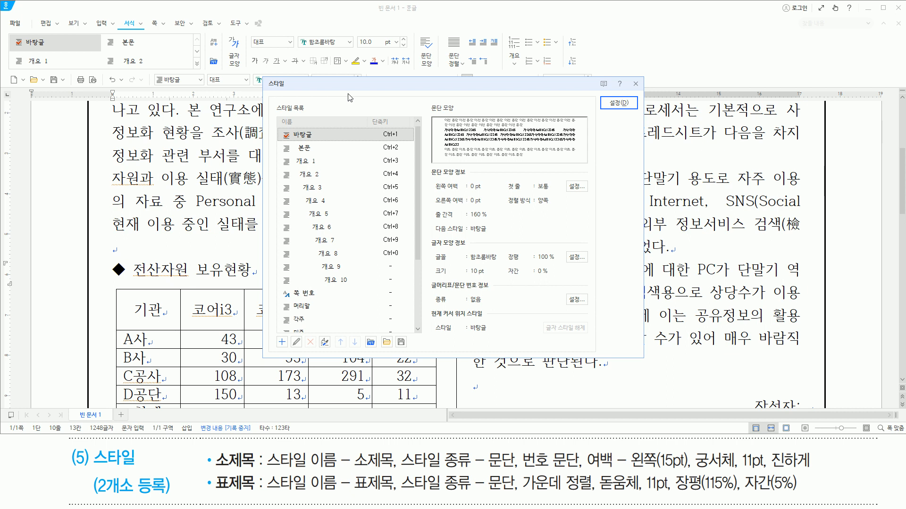
# - Add a new style named 표제목 with the style type 문단
pyautogui.press('alt')
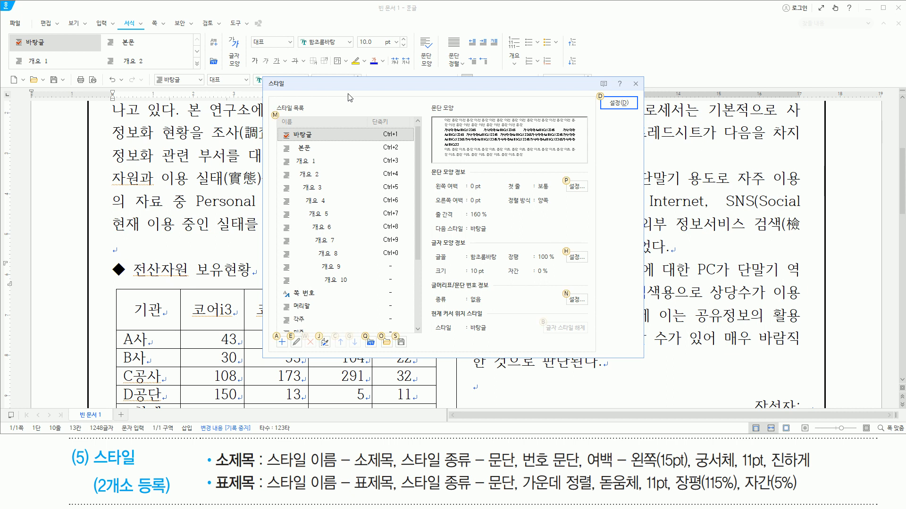
pyautogui.press('a')
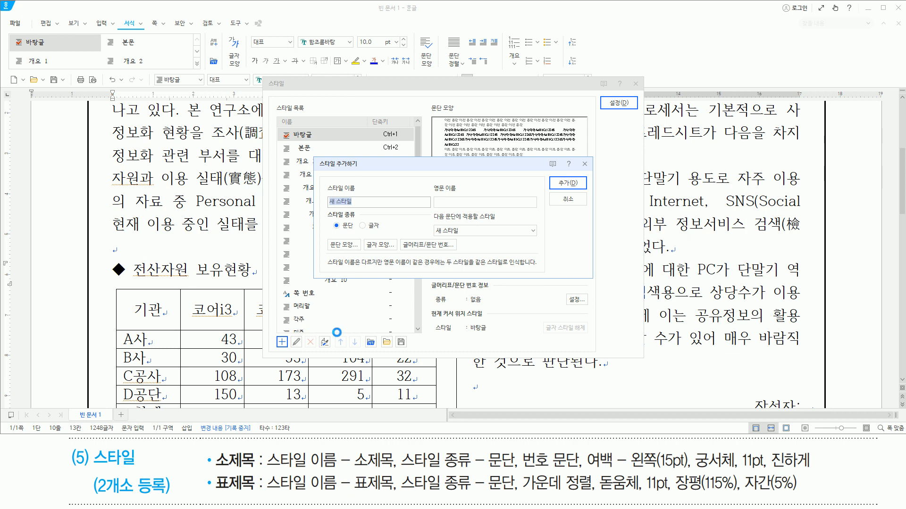
pyautogui.moveTo(359, 498); pyautogui.dragTo(394, 497)
pyautogui.moveTo(490, 494); pyautogui.dragTo(515, 495)
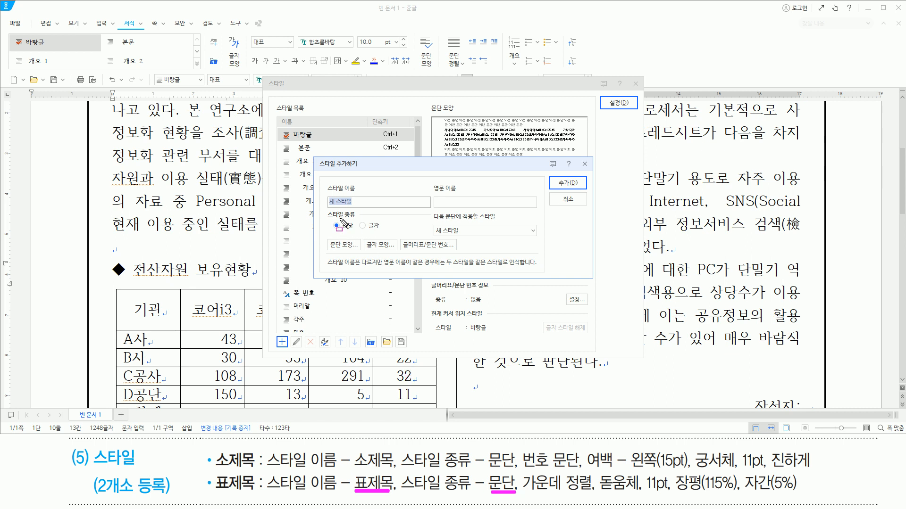
pyautogui.moveTo(319, 210); pyautogui.dragTo(358, 230)
pyautogui.press('Escape')
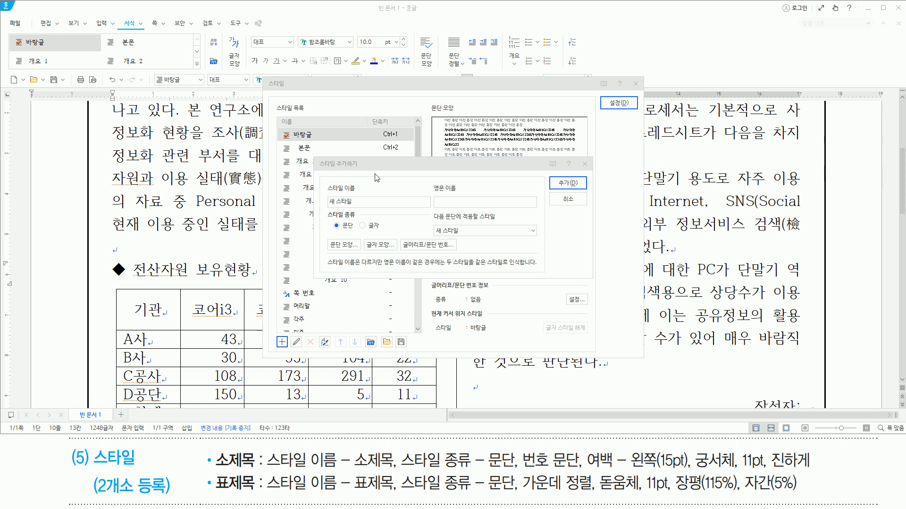
pyautogui.write('ㅍ')
pyautogui.write('제')
pyautogui.write('목')
pyautogui.press('Return')
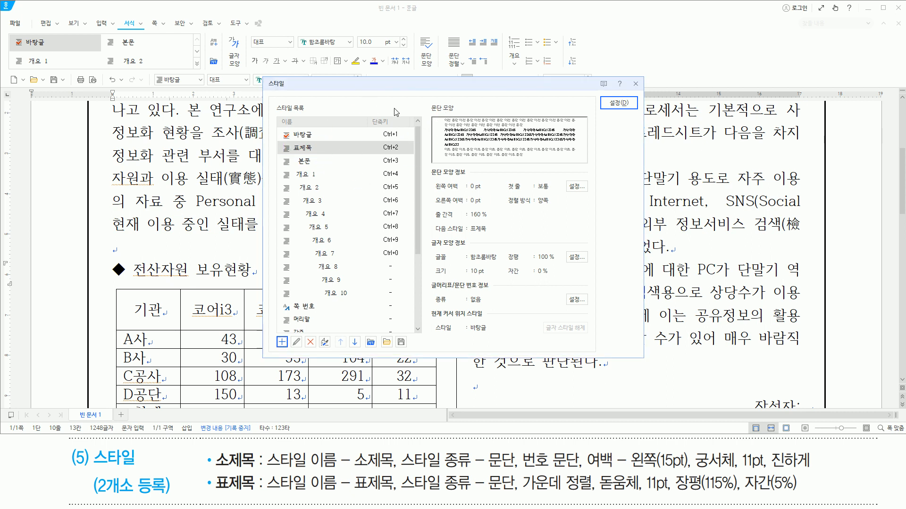
# - Edit the 표제목 style and set its paragraph alignment to centred (가운데 정렬)
pyautogui.press('alt')
pyautogui.press('e')
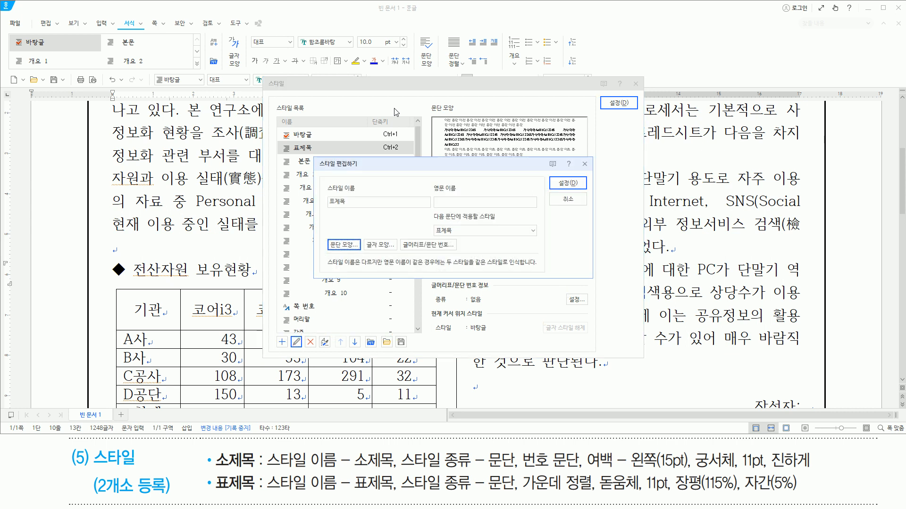
pyautogui.moveTo(314, 157); pyautogui.dragTo(582, 273)
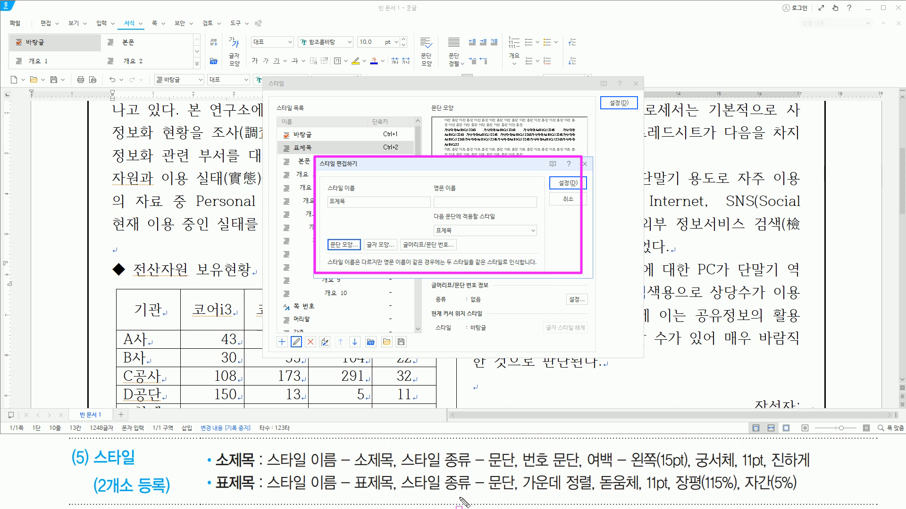
pyautogui.moveTo(524, 491); pyautogui.dragTo(806, 501)
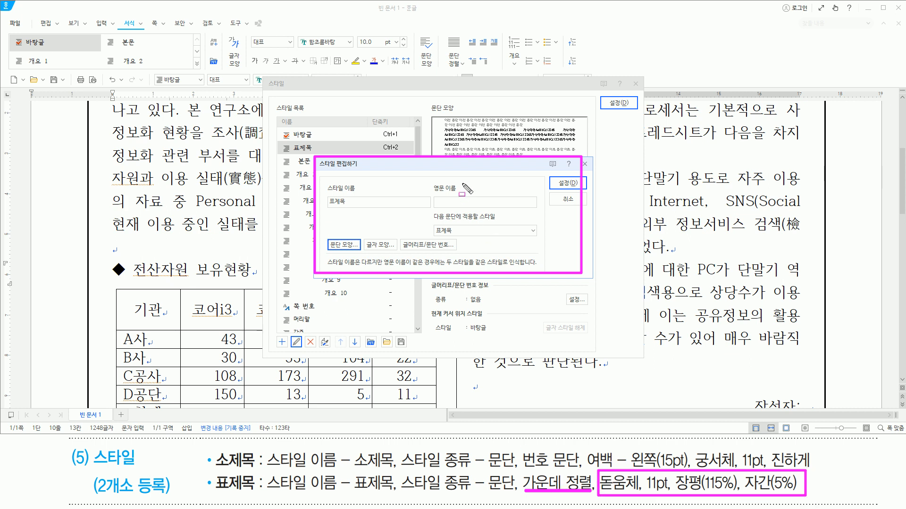
pyautogui.press('Escape')
pyautogui.click(457, 173)
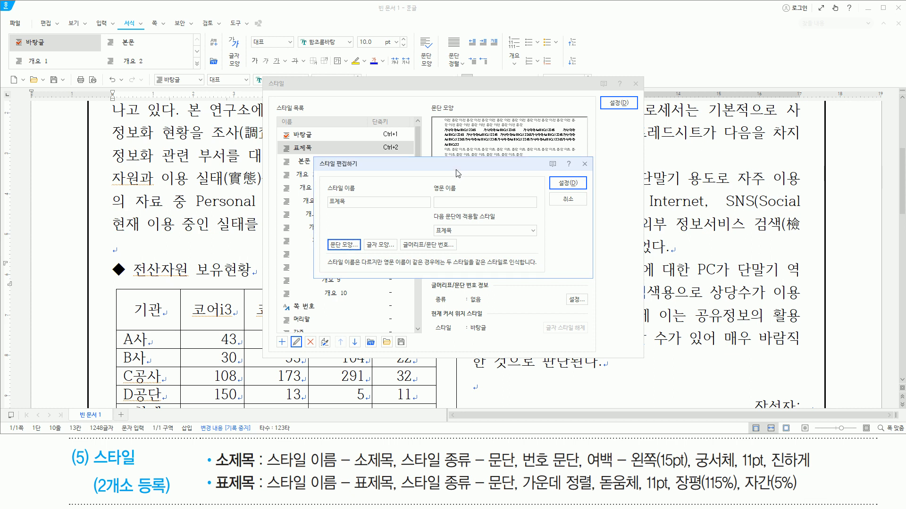
pyautogui.press('alt')
pyautogui.press('t')
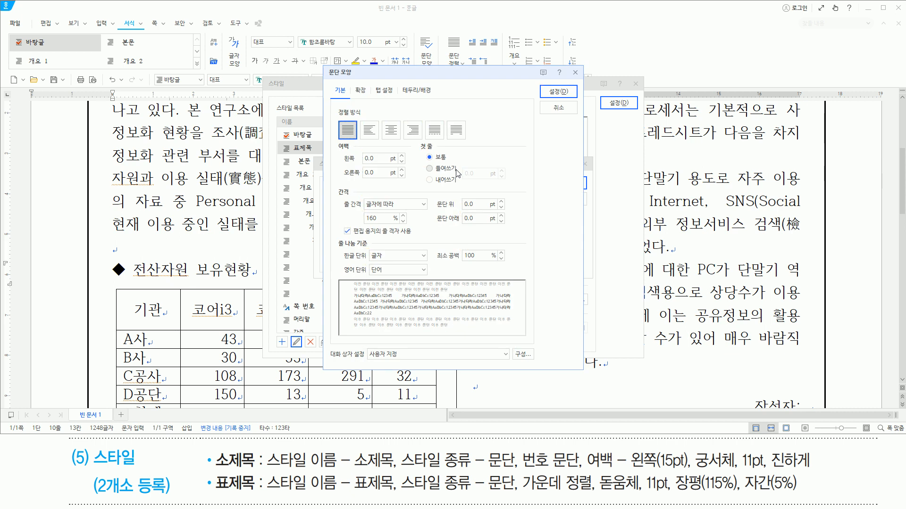
pyautogui.press('c')
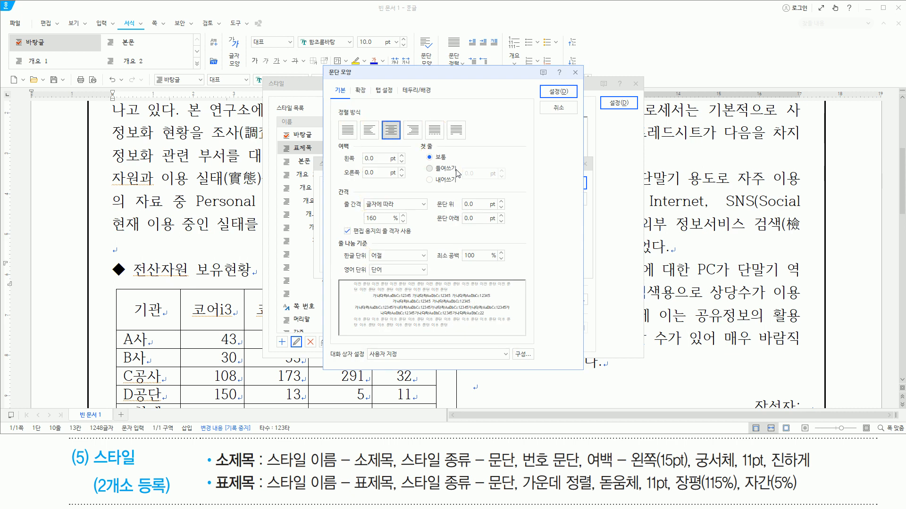
pyautogui.press('Return')
# - Set the 표제목 style's font to 돋움체 and its base size to 11 pt
pyautogui.press('alt')
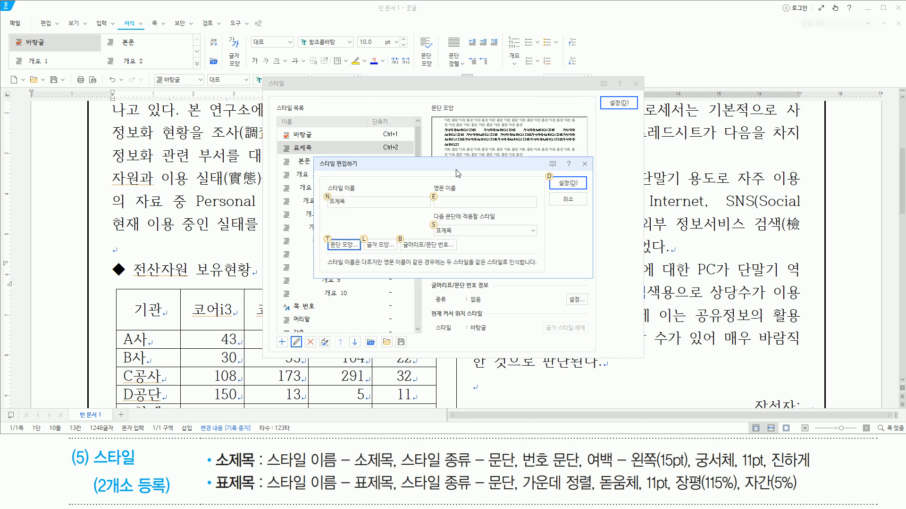
pyautogui.write('l')
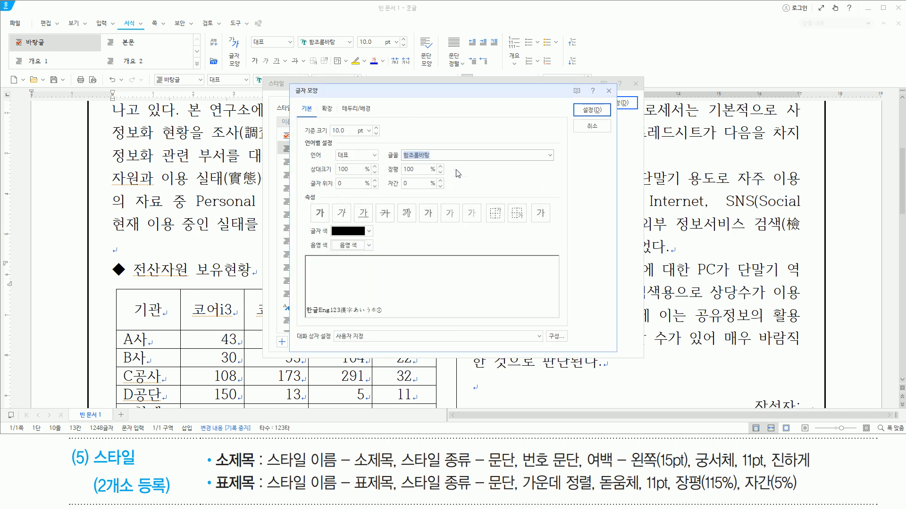
pyautogui.write('돋움체')
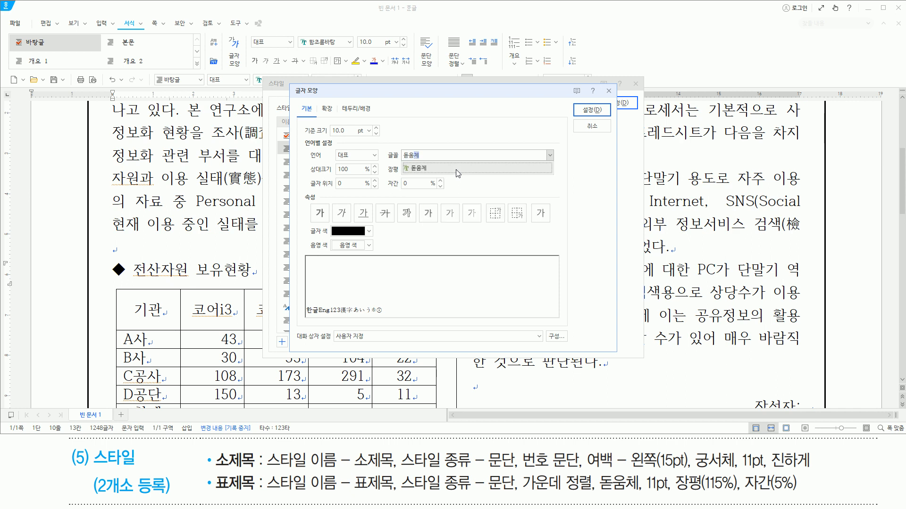
pyautogui.press('Return')
pyautogui.press('alt')
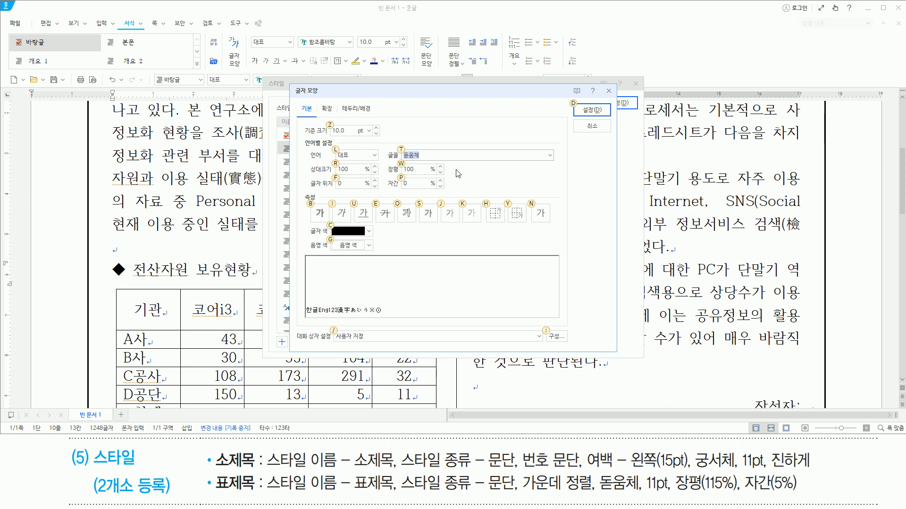
pyautogui.write('z')
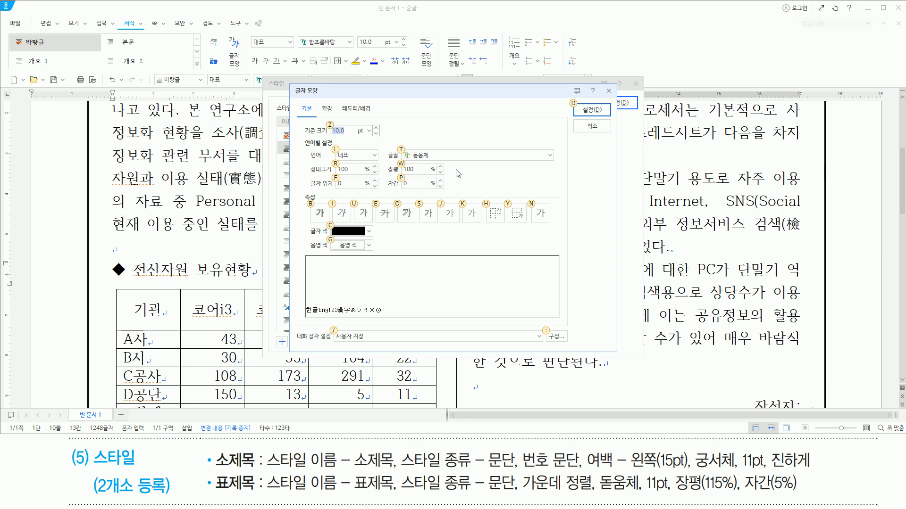
pyautogui.write('11')
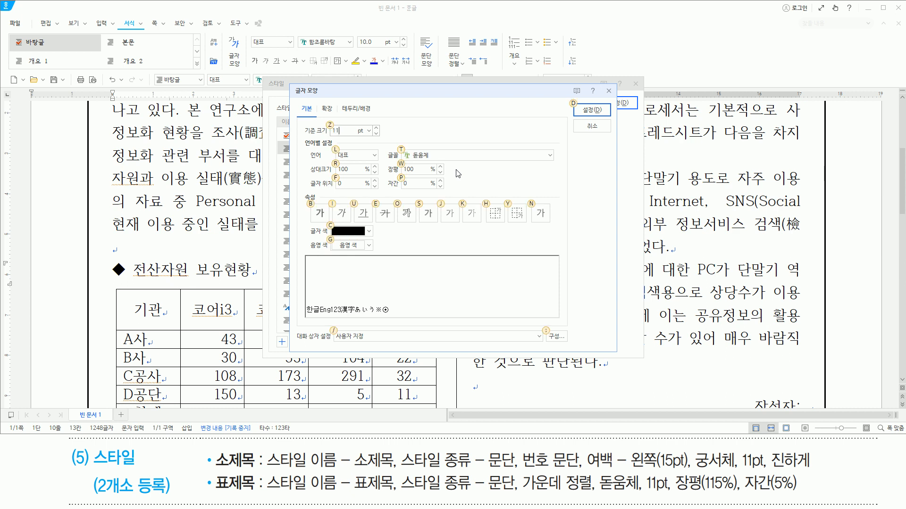
pyautogui.write('w115')
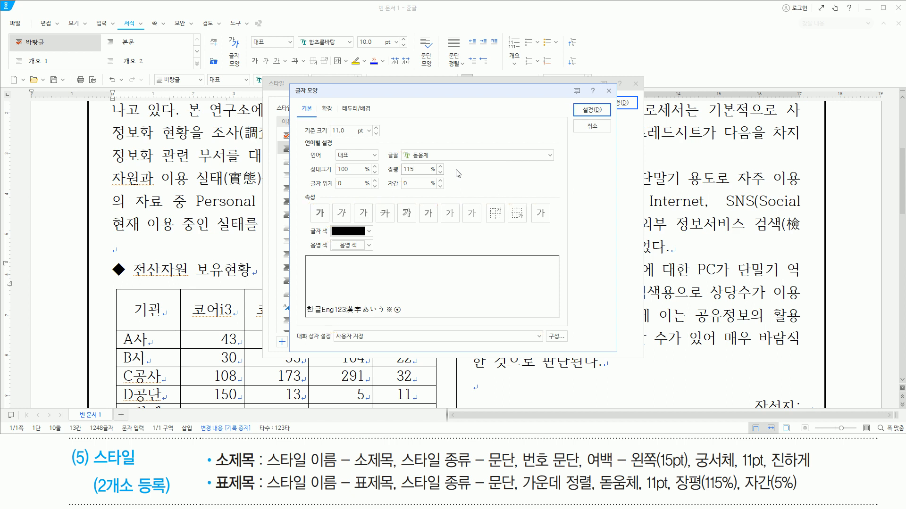
# - Set the 표제목 style's character width (장평) to 115% and letter spacing (자간) to 5%, and confirm the character shape
pyautogui.press('alt')
pyautogui.write('p')
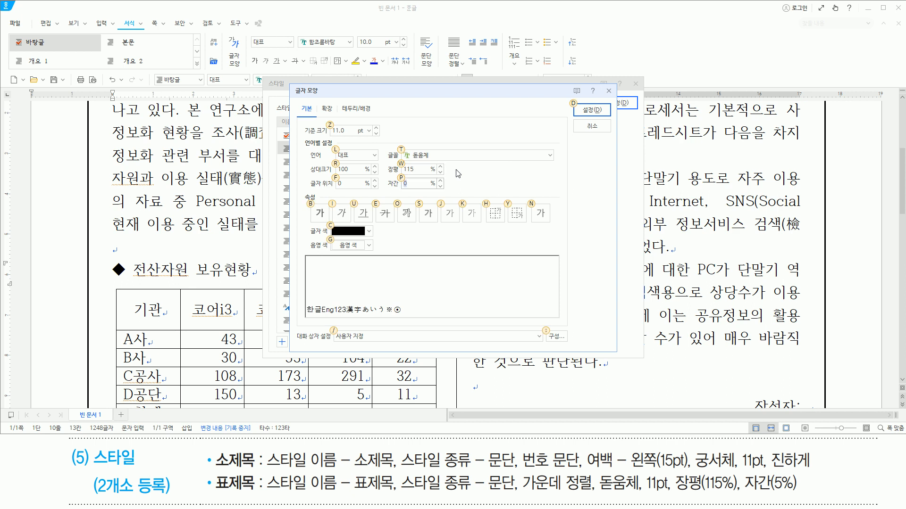
pyautogui.write('5')
pyautogui.moveTo(400, 161); pyautogui.dragTo(443, 162)
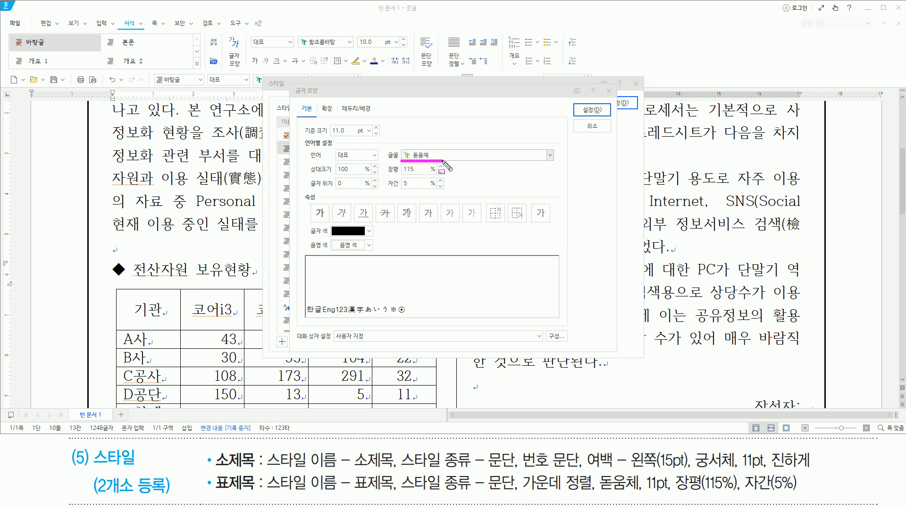
pyautogui.moveTo(330, 137); pyautogui.dragTo(347, 137)
pyautogui.moveTo(383, 163); pyautogui.dragTo(430, 189)
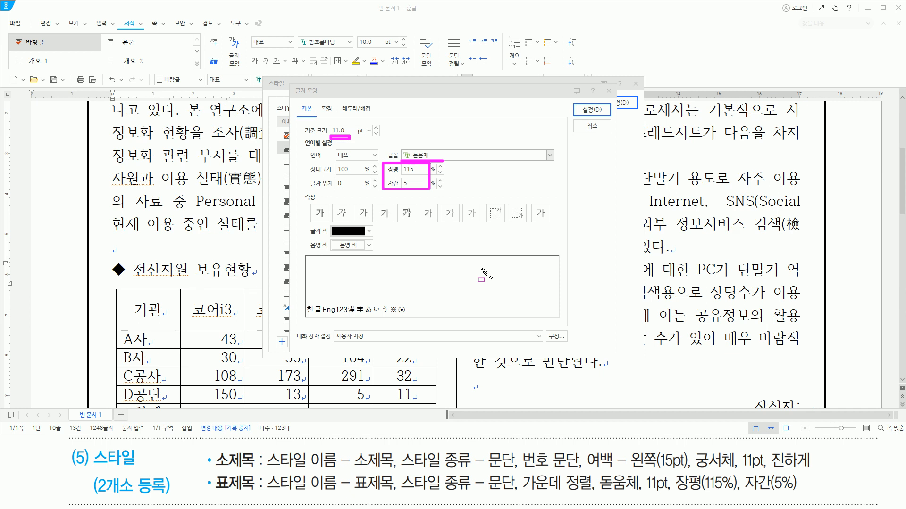
pyautogui.press('Escape')
pyautogui.press('Return')
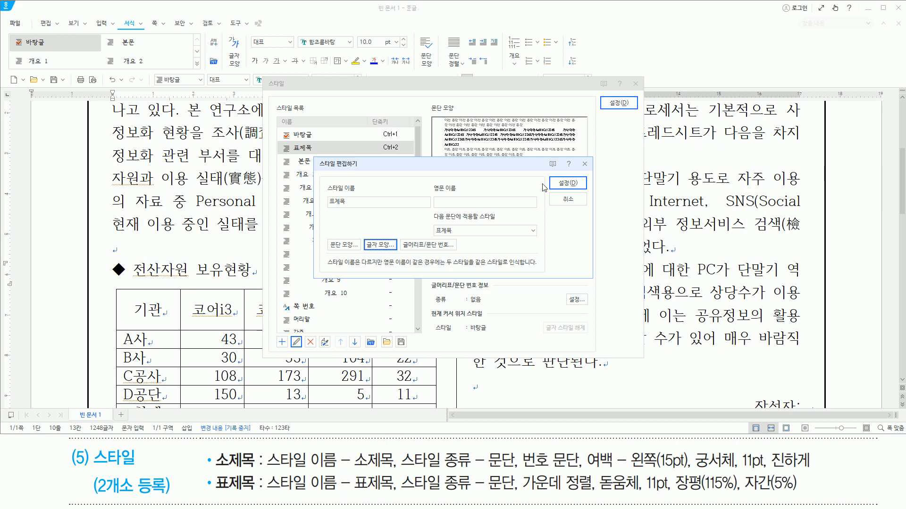
# - Save the edited 표제목 style and apply it to the table title "◆ 전산자원 보유현황"
pyautogui.moveTo(548, 174); pyautogui.dragTo(581, 189)
pyautogui.moveTo(606, 96); pyautogui.dragTo(632, 110)
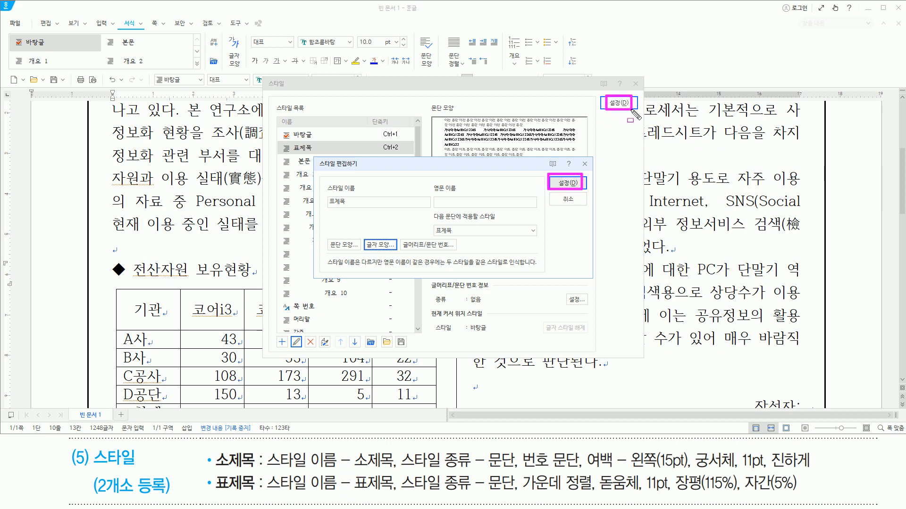
pyautogui.press('Escape')
pyautogui.press('alt')
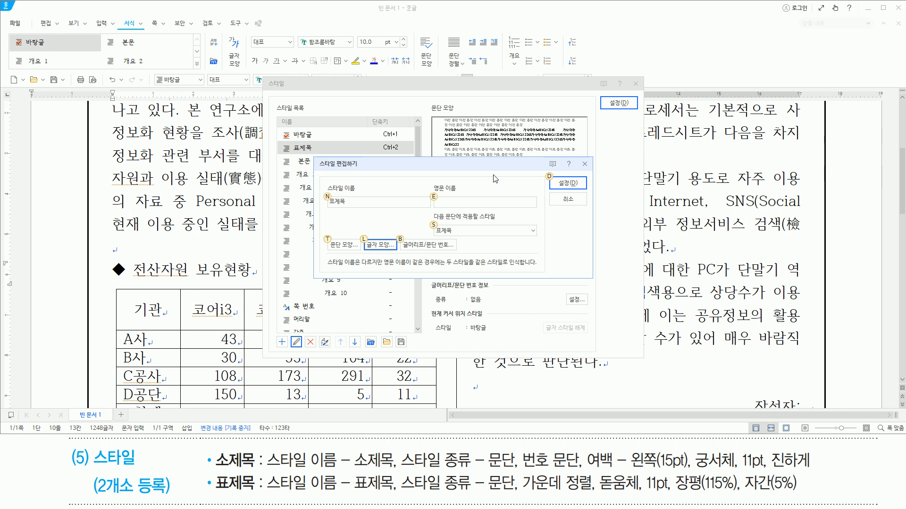
pyautogui.press('d')
pyautogui.press('alt')
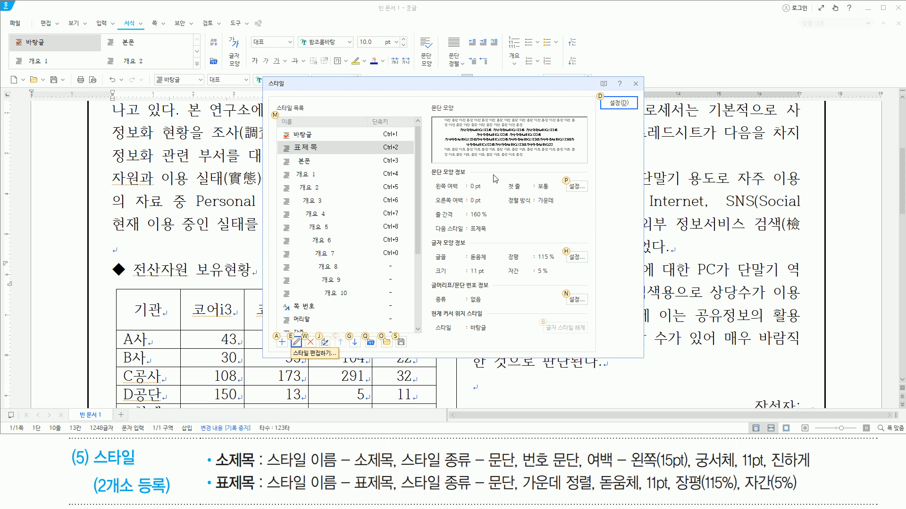
pyautogui.press('d')
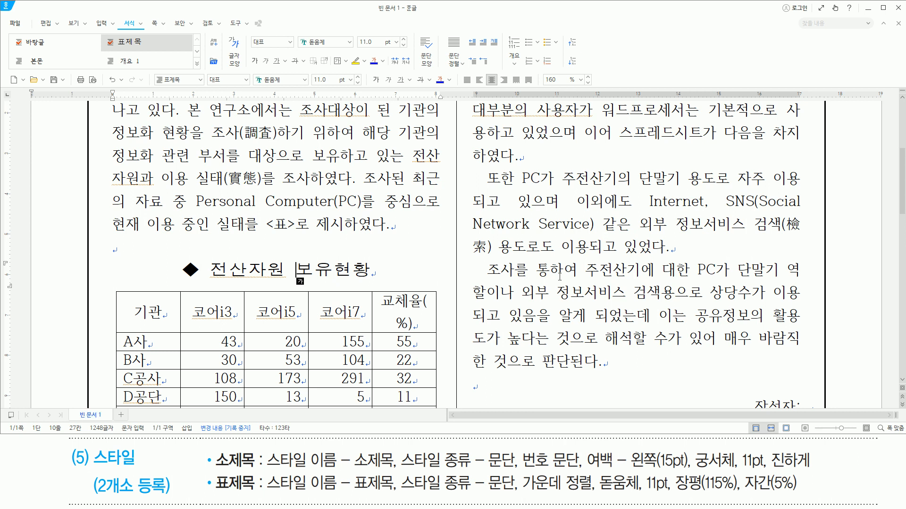
# - Place the cursor at the start of the "PC 이용실태" heading and open the style list for it
pyautogui.press('Down')
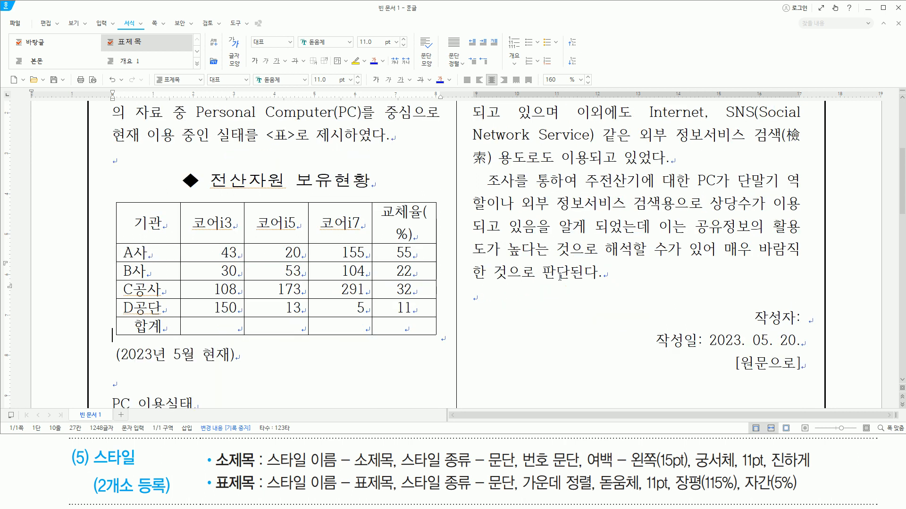
pyautogui.press('Down')
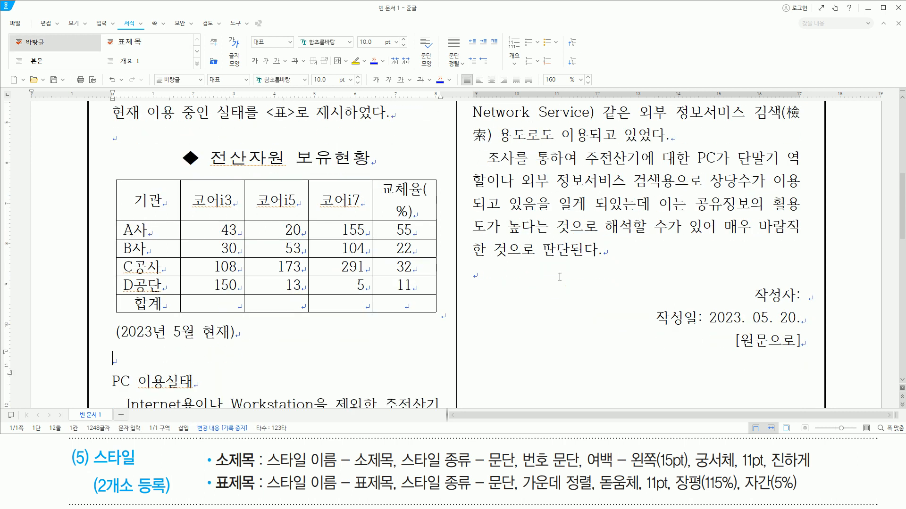
pyautogui.press('Down')
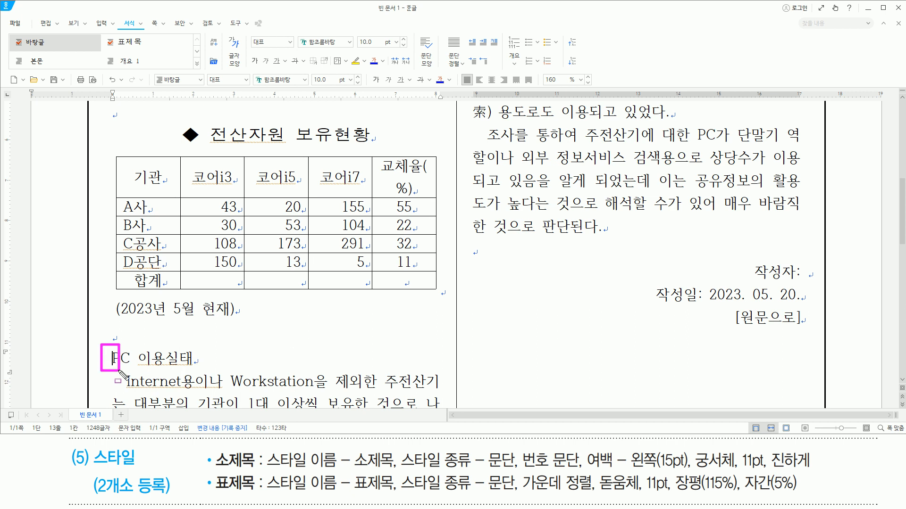
pyautogui.moveTo(107, 367); pyautogui.dragTo(191, 368)
pyautogui.press('Escape')
pyautogui.press('F6')
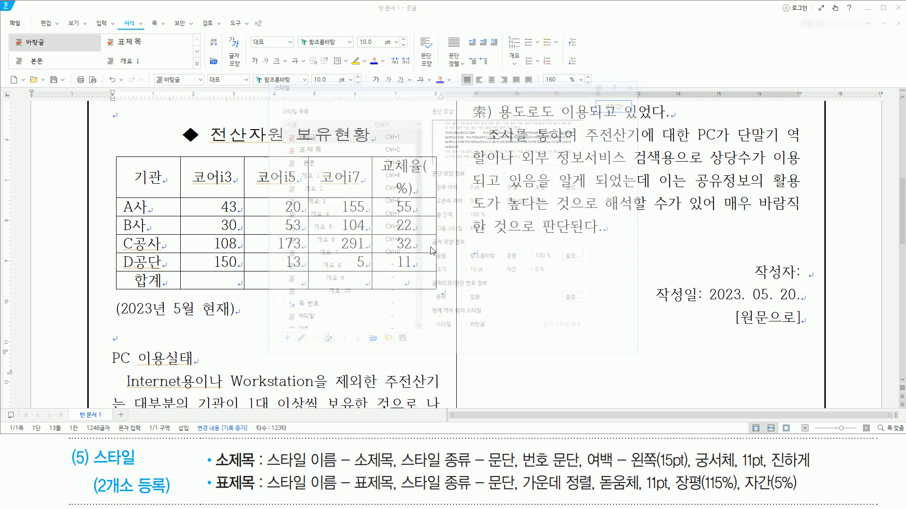
pyautogui.hotkey('ctrl', '2')
pyautogui.moveTo(218, 468); pyautogui.dragTo(252, 469)
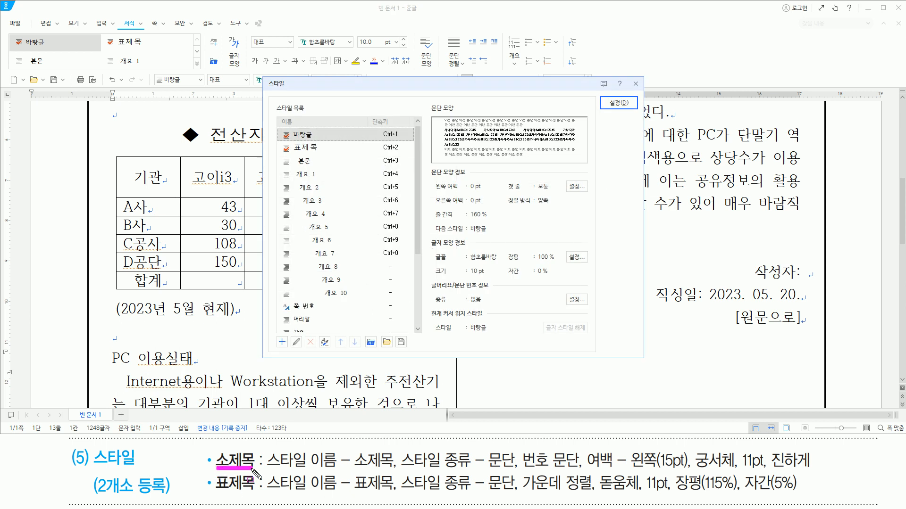
# - Add a new paragraph-type (문단) style named 소제목
pyautogui.click(365, 89)
pyautogui.press('alt')
pyautogui.press('a')
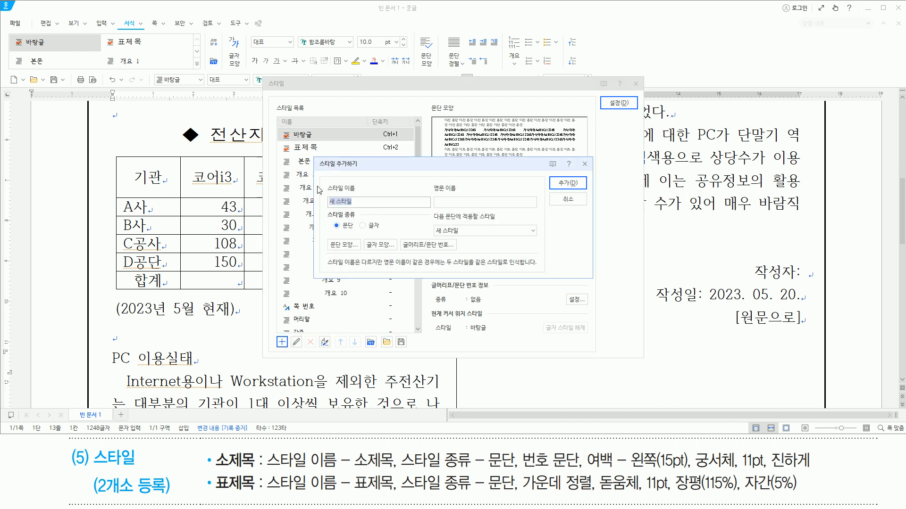
pyautogui.moveTo(314, 156)
pyautogui.mouseDown()
pyautogui.moveTo(332, 202)
pyautogui.moveTo(597, 281)
pyautogui.mouseUp()
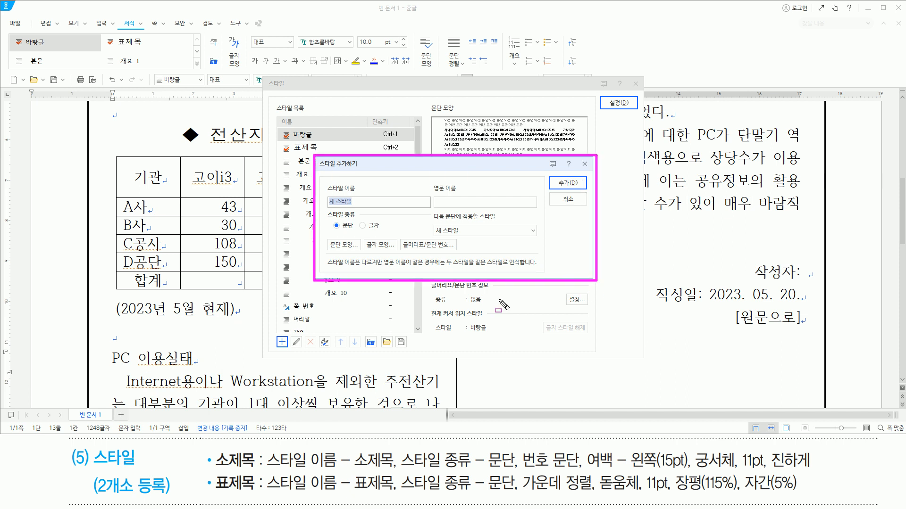
pyautogui.moveTo(352, 482); pyautogui.dragTo(390, 482)
pyautogui.moveTo(487, 470); pyautogui.dragTo(514, 469)
pyautogui.press('Escape')
pyautogui.click(420, 168)
pyautogui.write('ㅅ')
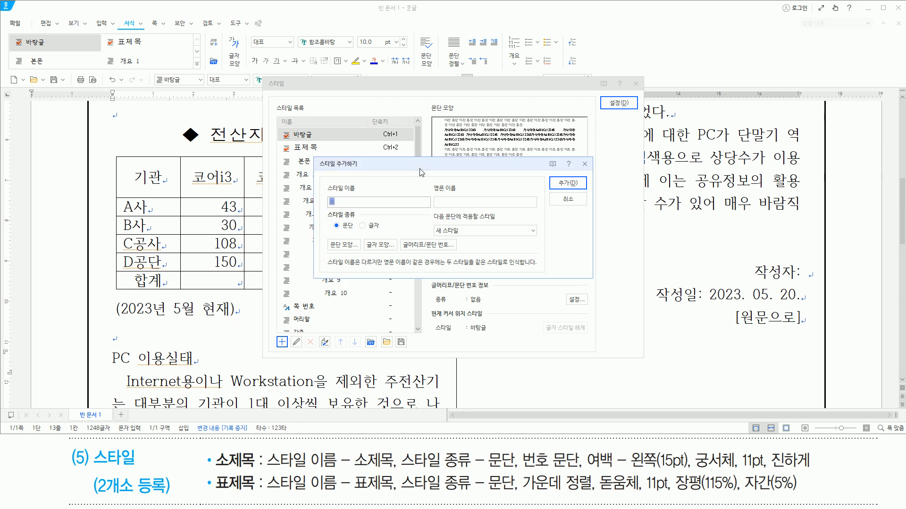
pyautogui.write('제목')
pyautogui.press('Return')
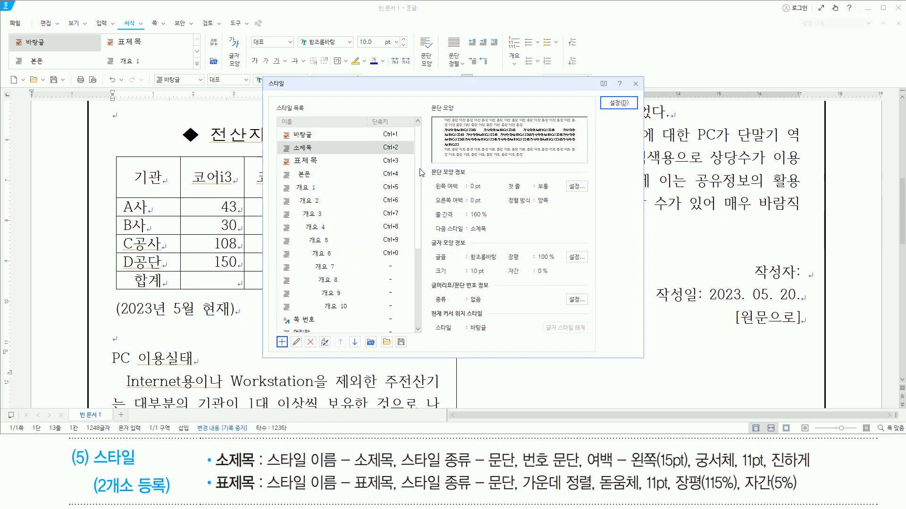
pyautogui.moveTo(280, 142)
pyautogui.mouseDown()
pyautogui.moveTo(313, 159)
pyautogui.moveTo(330, 153)
pyautogui.mouseUp()
pyautogui.press('Escape')
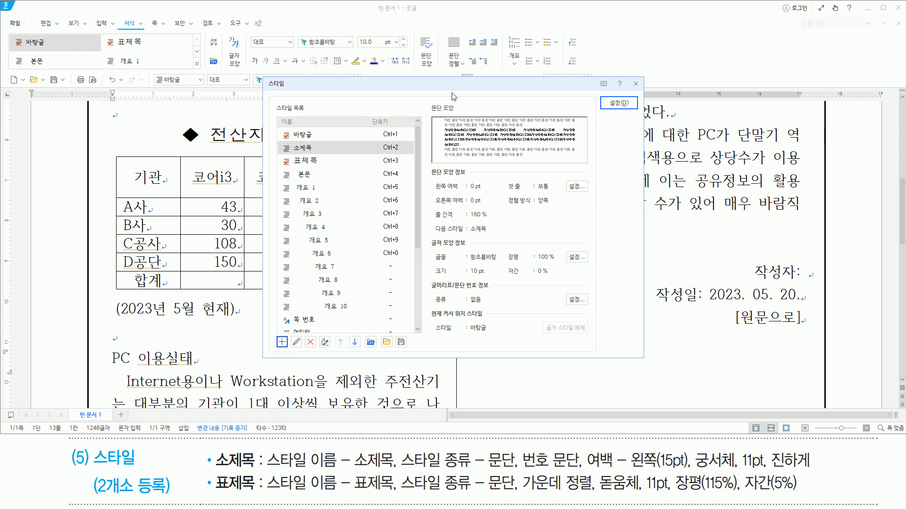
# - Edit the 소제목 style and give it the paragraph numbering format whose levels run 1., 가., 1), 가)
pyautogui.press('alt')
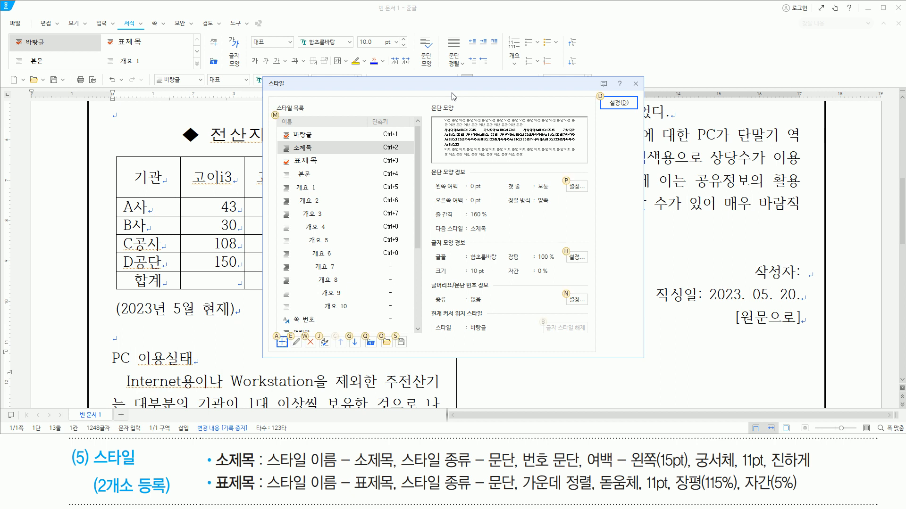
pyautogui.press('e')
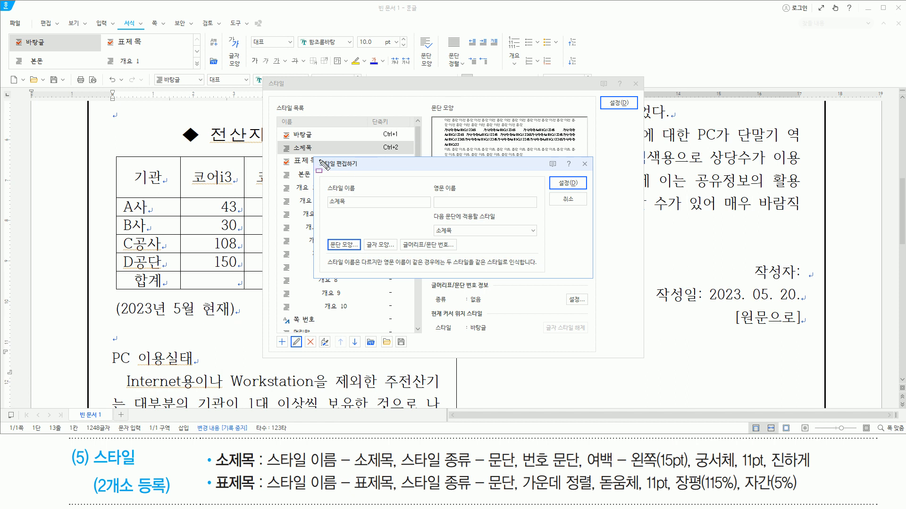
pyautogui.moveTo(316, 158)
pyautogui.mouseDown()
pyautogui.moveTo(450, 252)
pyautogui.moveTo(591, 274)
pyautogui.mouseUp()
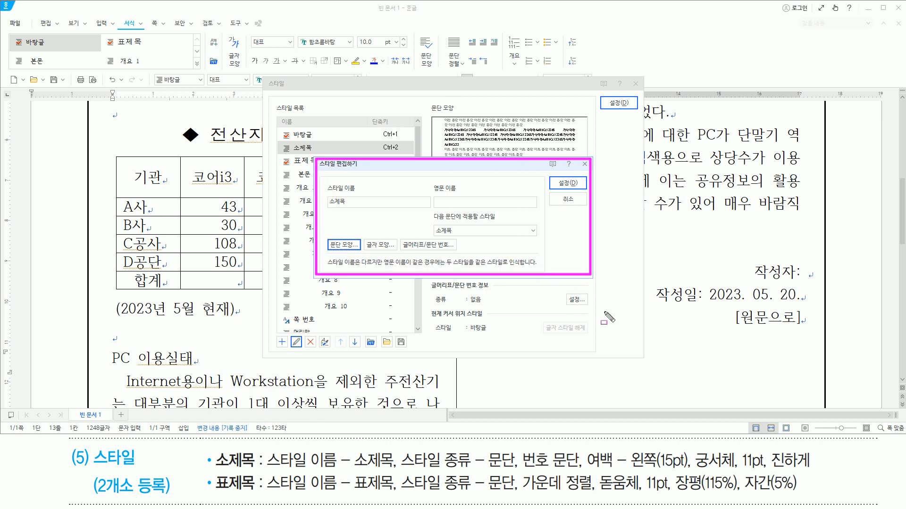
pyautogui.moveTo(520, 444)
pyautogui.mouseDown()
pyautogui.moveTo(531, 467)
pyautogui.moveTo(581, 470)
pyautogui.mouseUp()
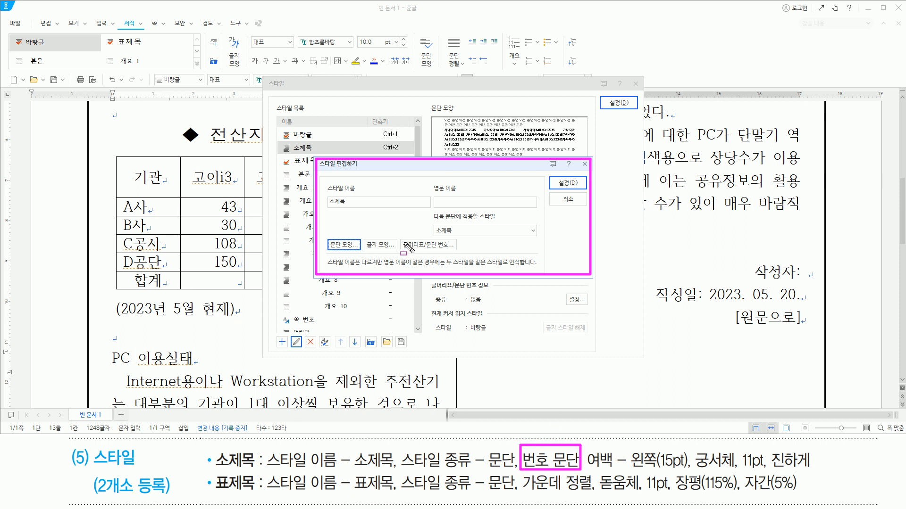
pyautogui.moveTo(403, 250); pyautogui.dragTo(456, 249)
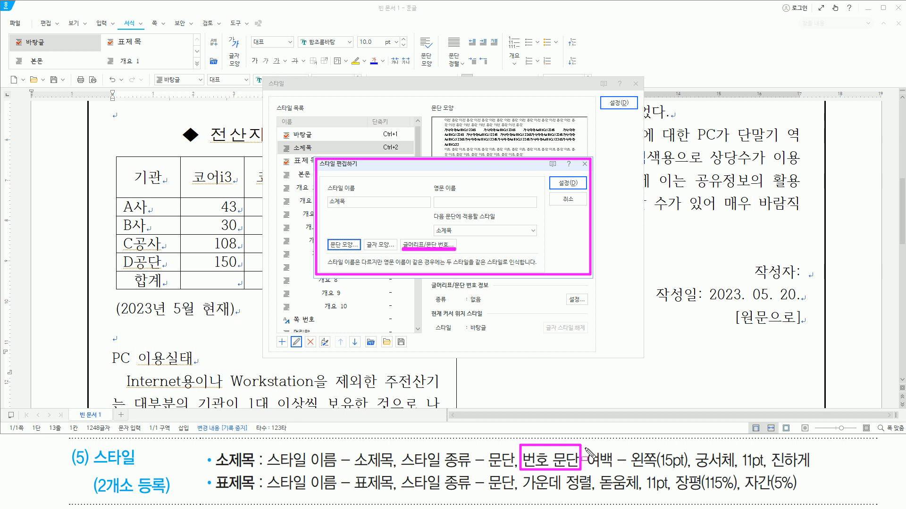
pyautogui.moveTo(587, 444)
pyautogui.mouseDown()
pyautogui.moveTo(602, 470)
pyautogui.moveTo(689, 470)
pyautogui.mouseUp()
pyautogui.moveTo(329, 252); pyautogui.dragTo(359, 252)
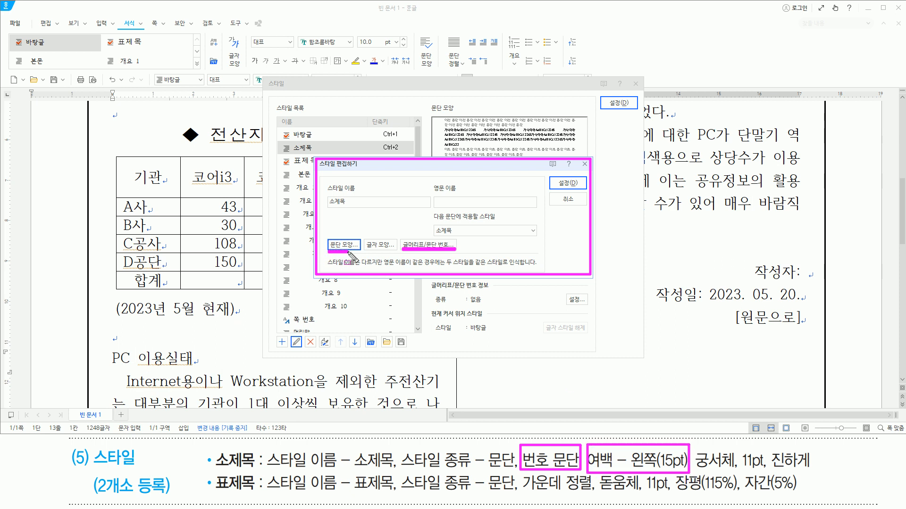
pyautogui.moveTo(693, 442); pyautogui.dragTo(817, 477)
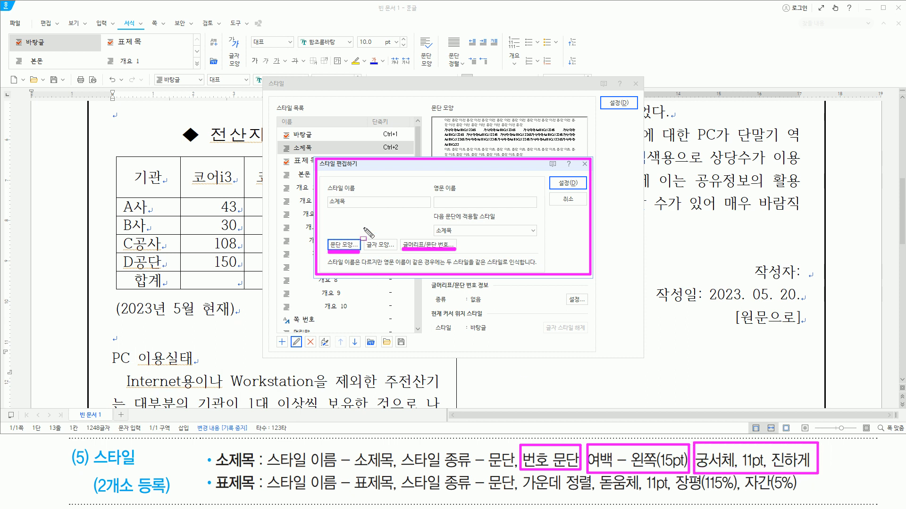
pyautogui.moveTo(366, 250); pyautogui.dragTo(388, 251)
pyautogui.press('Escape')
pyautogui.press('alt')
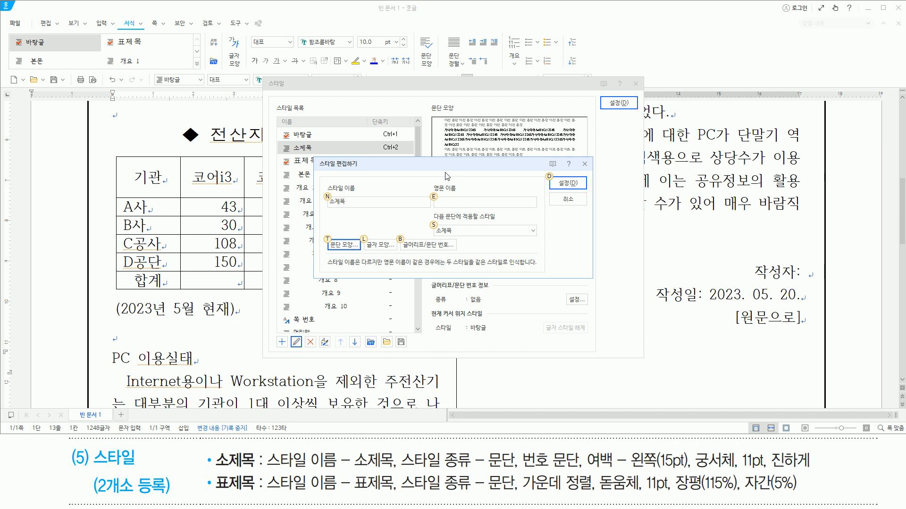
pyautogui.press('b')
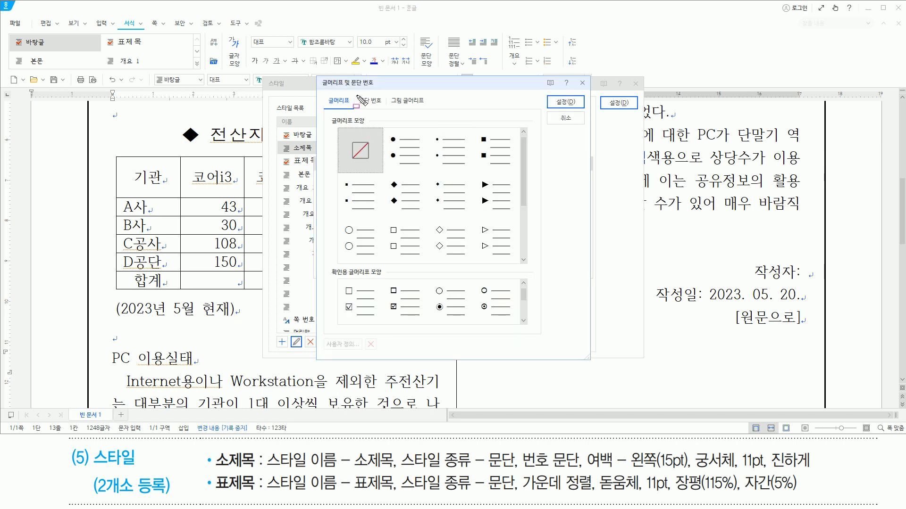
pyautogui.click(373, 102)
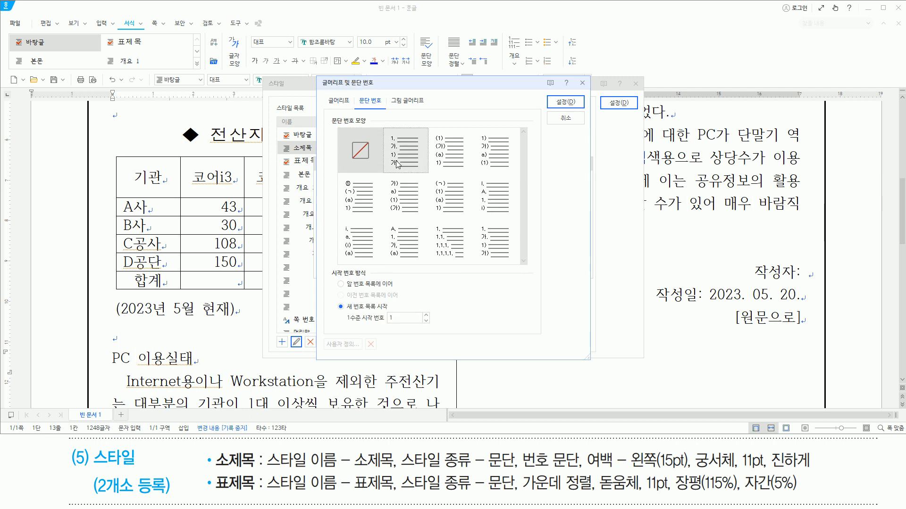
pyautogui.click(393, 139)
pyautogui.moveTo(385, 130); pyautogui.dragTo(402, 145)
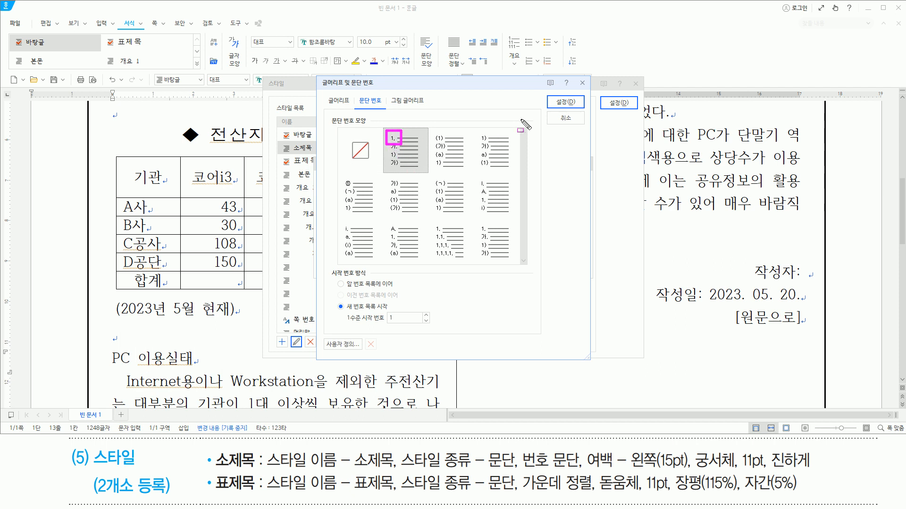
pyautogui.moveTo(549, 94); pyautogui.dragTo(583, 109)
pyautogui.press('Escape')
pyautogui.click(575, 105)
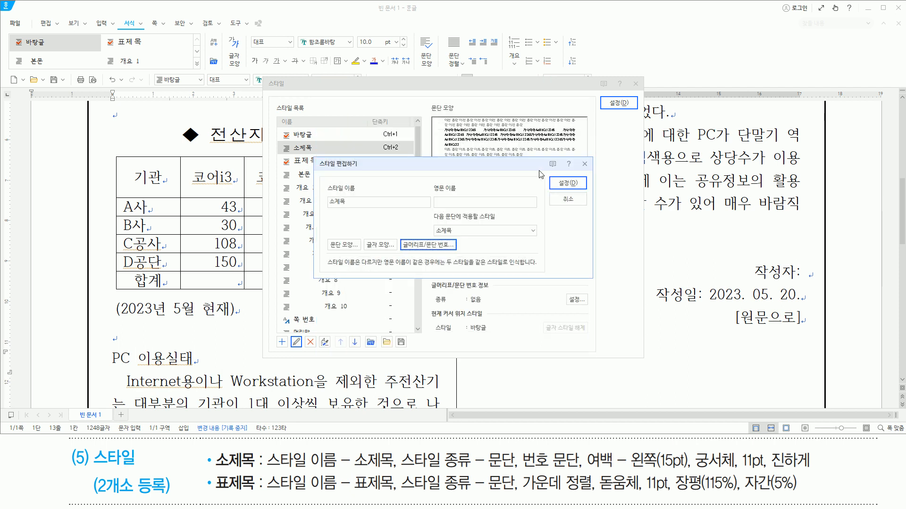
# - Set the 소제목 style's left paragraph margin (왼쪽 여백) to 15 pt
pyautogui.press('alt')
pyautogui.press('t')
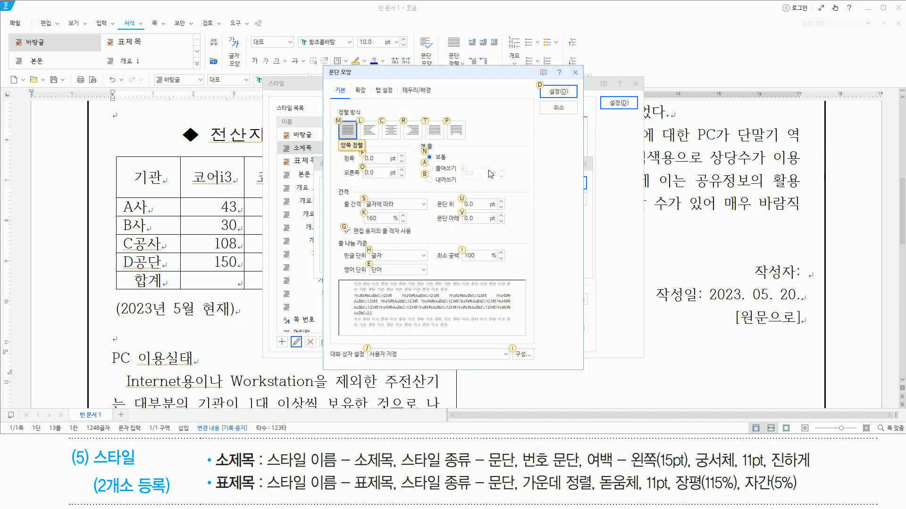
pyautogui.write('f')
pyautogui.write('15')
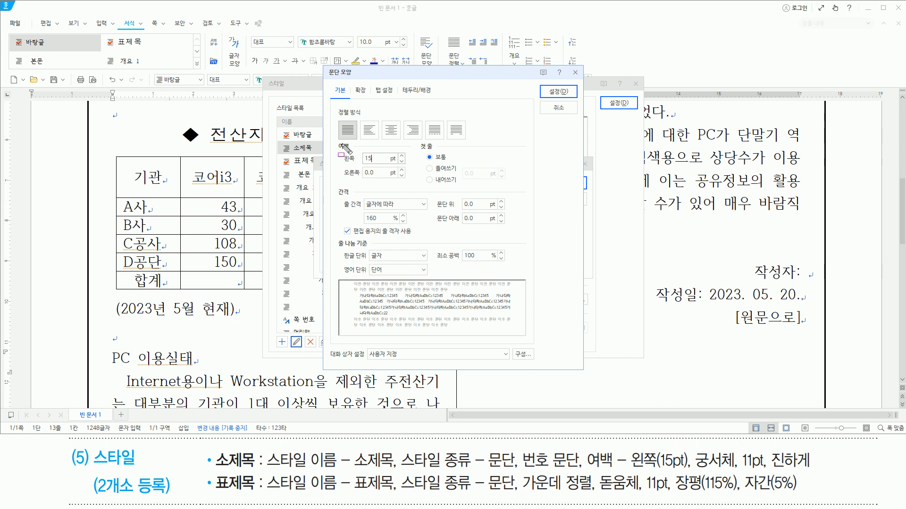
pyautogui.moveTo(336, 141); pyautogui.dragTo(398, 169)
pyautogui.press('Escape')
pyautogui.press('Return')
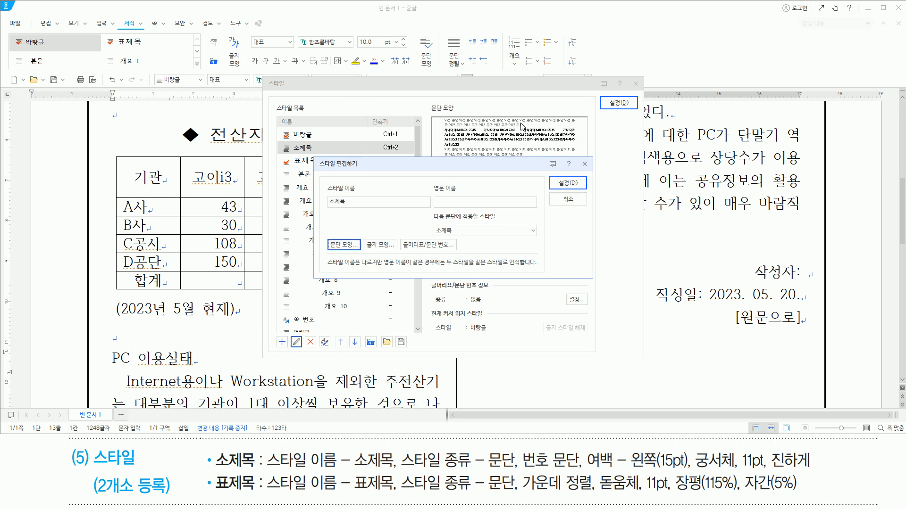
# - Set the 소제목 style's character shape to font 궁서체, base size 11 pt and bold (진하게)
pyautogui.press('alt')
pyautogui.write('l궁')
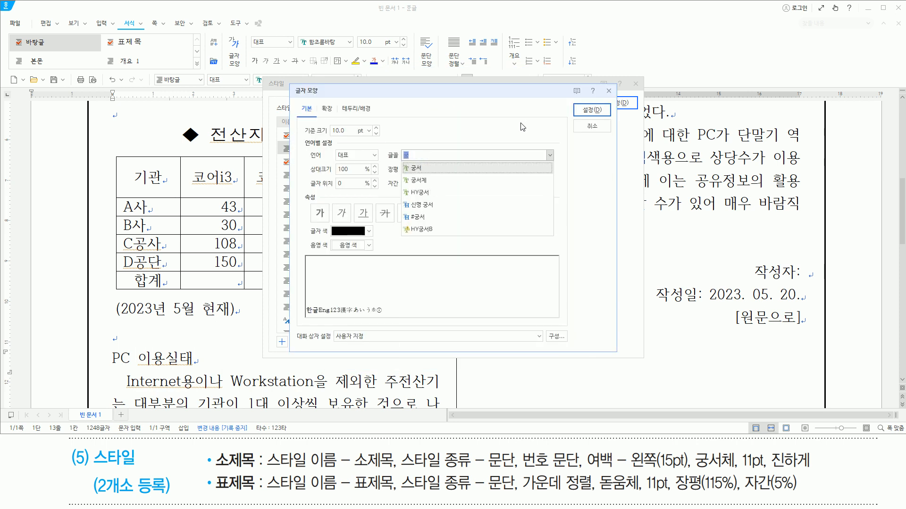
pyautogui.write('서체')
pyautogui.press('Return')
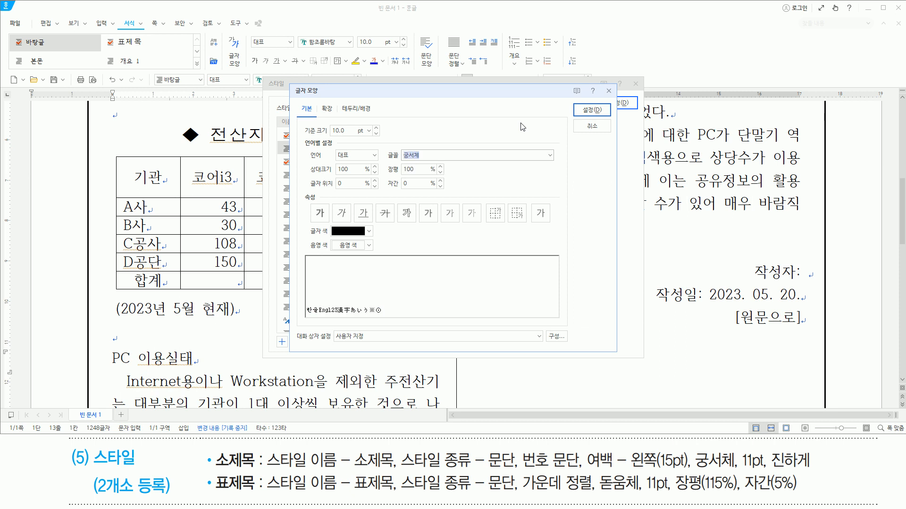
pyautogui.press('alt')
pyautogui.write('z11')
pyautogui.press('alt')
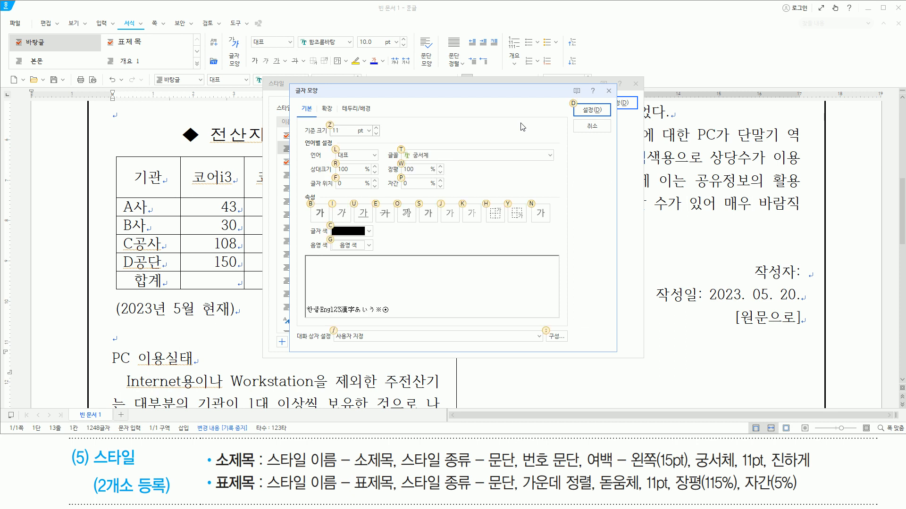
pyautogui.press('b')
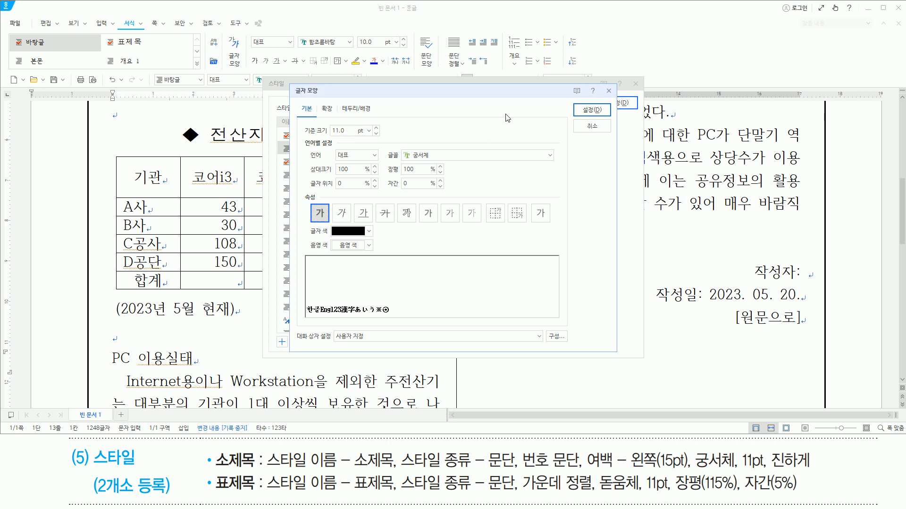
pyautogui.press('Return')
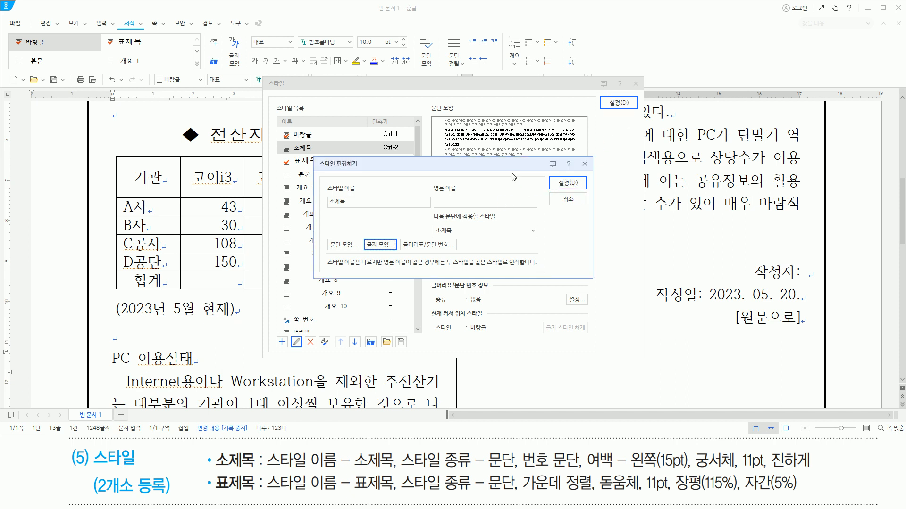
# - Save the edited 소제목 style and apply it to the "PC 이용실태" heading
pyautogui.press('alt')
pyautogui.press('d')
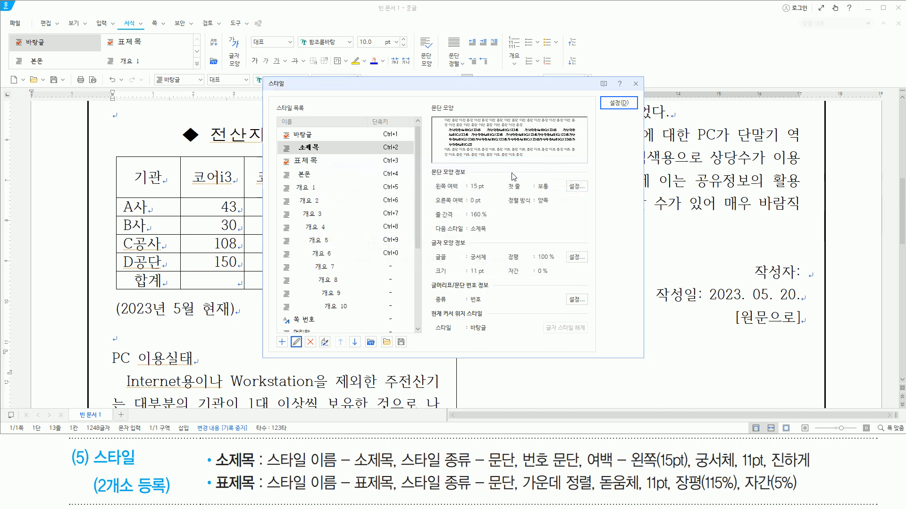
pyautogui.press('alt')
pyautogui.press('d')
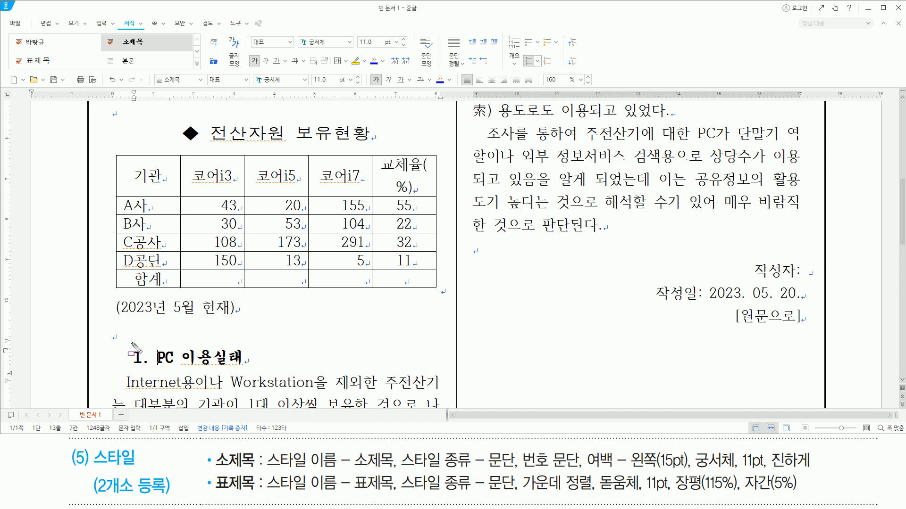
pyautogui.moveTo(128, 343)
pyautogui.mouseDown()
pyautogui.moveTo(265, 382)
pyautogui.moveTo(253, 373)
pyautogui.mouseUp()
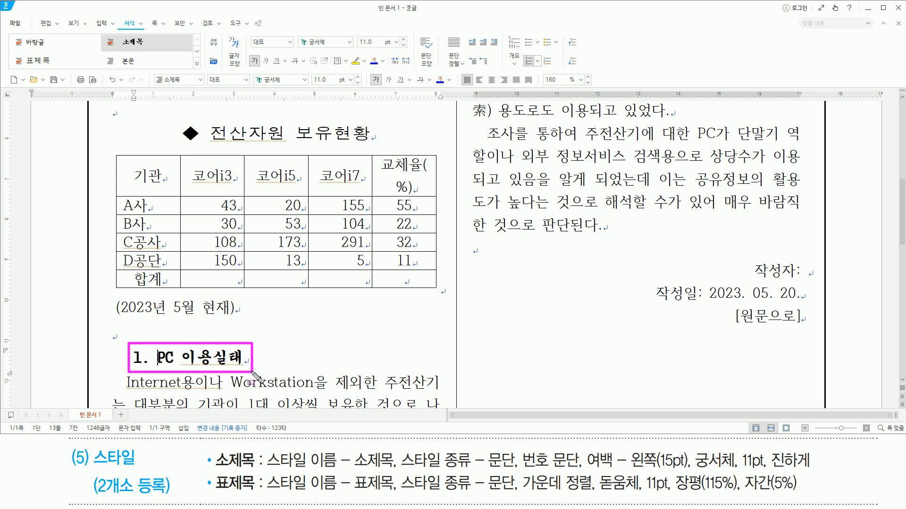
pyautogui.press('Escape')
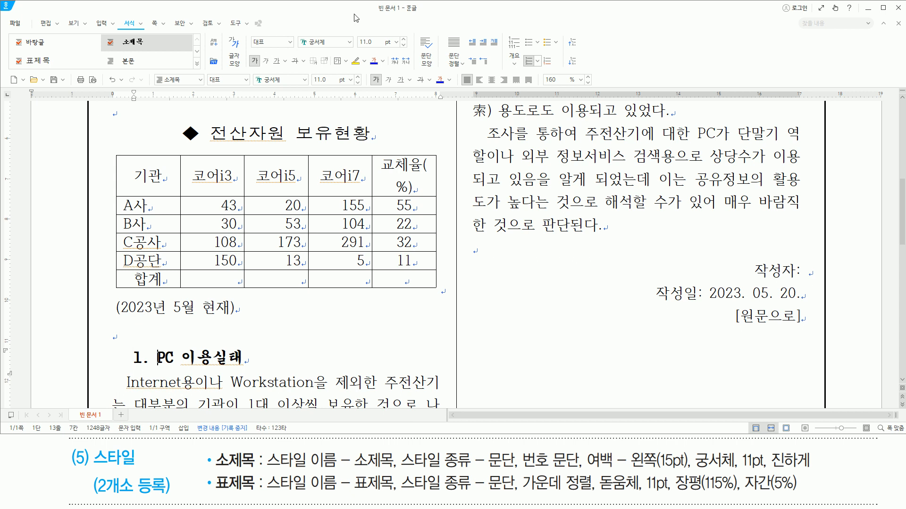
# - Apply the 소제목 style to the "용도별 이용현황" heading at the end of the first column
pyautogui.press('Hangul')
pyautogui.press('Down')
pyautogui.press('Down')
pyautogui.press('Down')
pyautogui.press('Down')
pyautogui.press('Down')
pyautogui.press('Down')
pyautogui.press('Down')
pyautogui.press('Down')
pyautogui.press('Down')
pyautogui.press('Down')
pyautogui.press('Down')
pyautogui.press('Down')
pyautogui.press('Down')
pyautogui.press('Down')
pyautogui.press('Down')
pyautogui.press('Down')
pyautogui.press('Down')
pyautogui.press('Down')
pyautogui.press('Down')
pyautogui.press('Down')
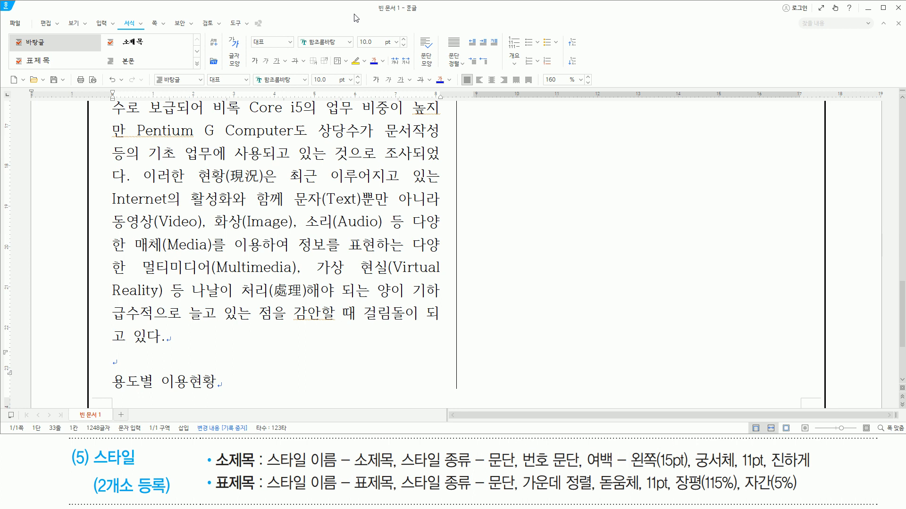
pyautogui.press('Down')
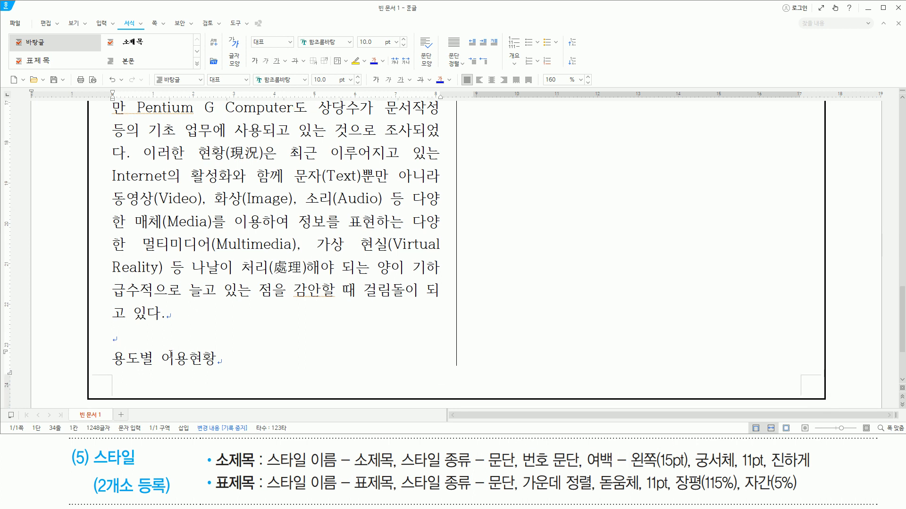
pyautogui.hotkey('ctrl', '2')
pyautogui.moveTo(107, 368); pyautogui.dragTo(220, 369)
pyautogui.press('Escape')
pyautogui.click(306, 19)
pyautogui.hotkey('ctrl', '2')
pyautogui.moveTo(211, 450)
pyautogui.mouseDown()
pyautogui.moveTo(263, 474)
pyautogui.moveTo(817, 469)
pyautogui.mouseUp()
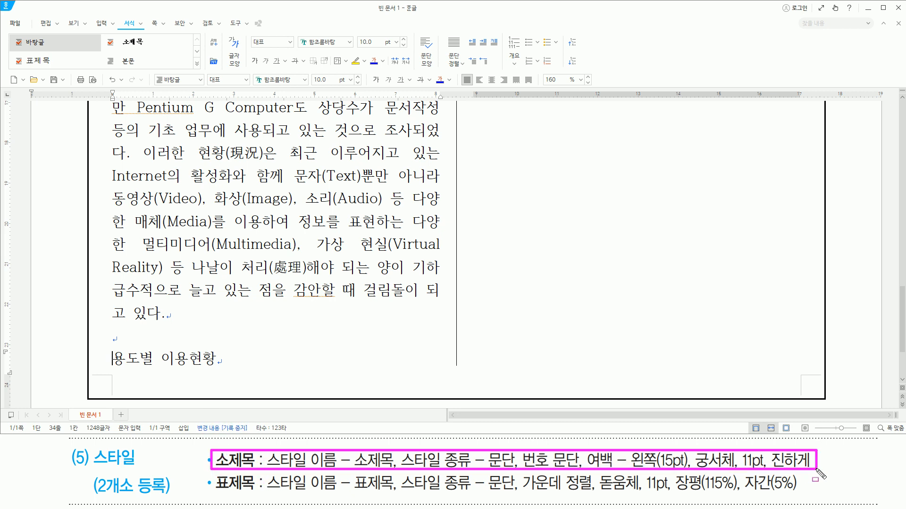
pyautogui.moveTo(155, 69); pyautogui.dragTo(206, 89)
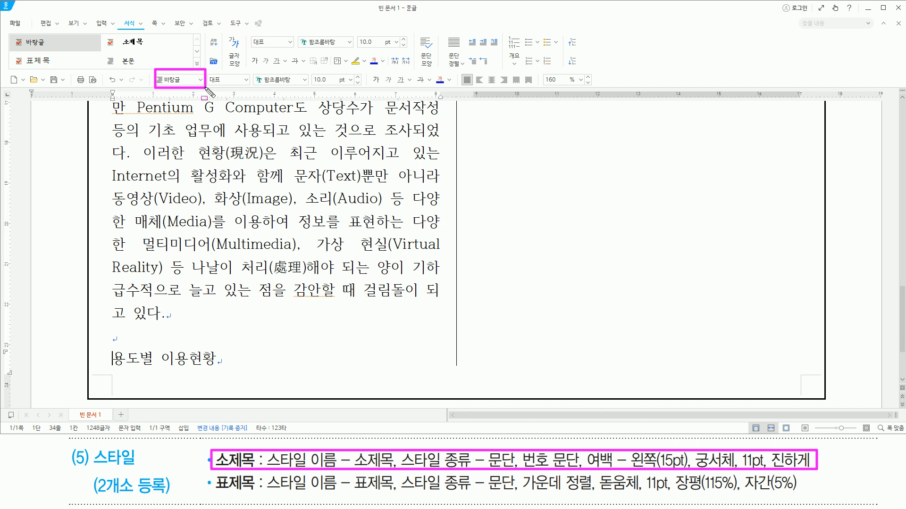
pyautogui.press('Escape')
pyautogui.click(201, 80)
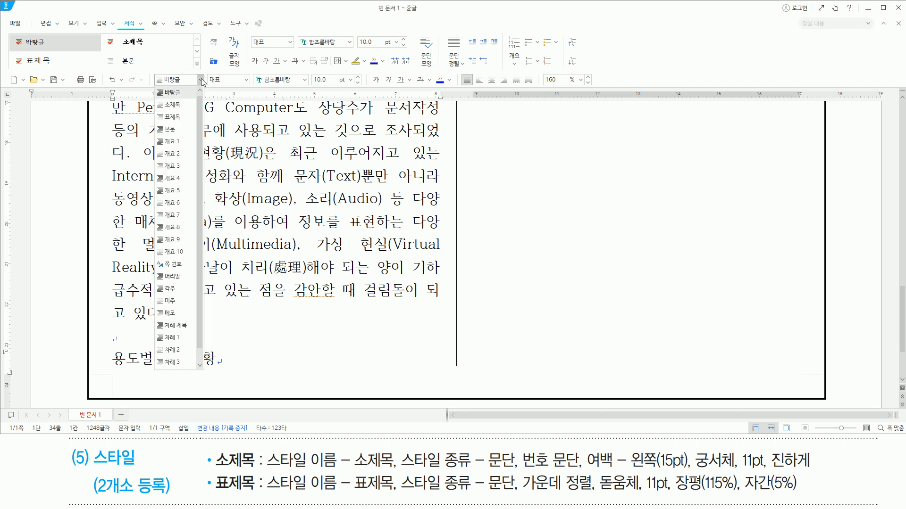
pyautogui.click(183, 109)
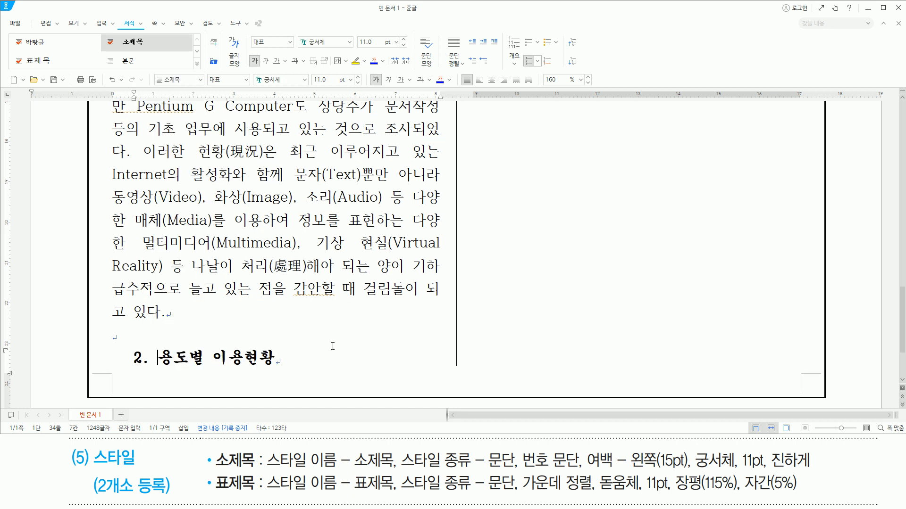
pyautogui.moveTo(123, 345); pyautogui.dragTo(292, 369)
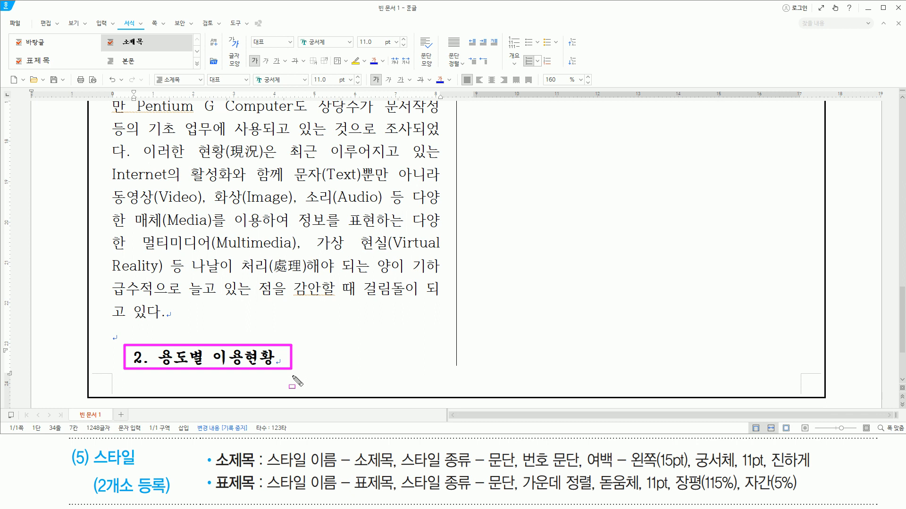
pyautogui.press('Escape')
pyautogui.click(312, 353)
pyautogui.scroll(10, 312, 354)
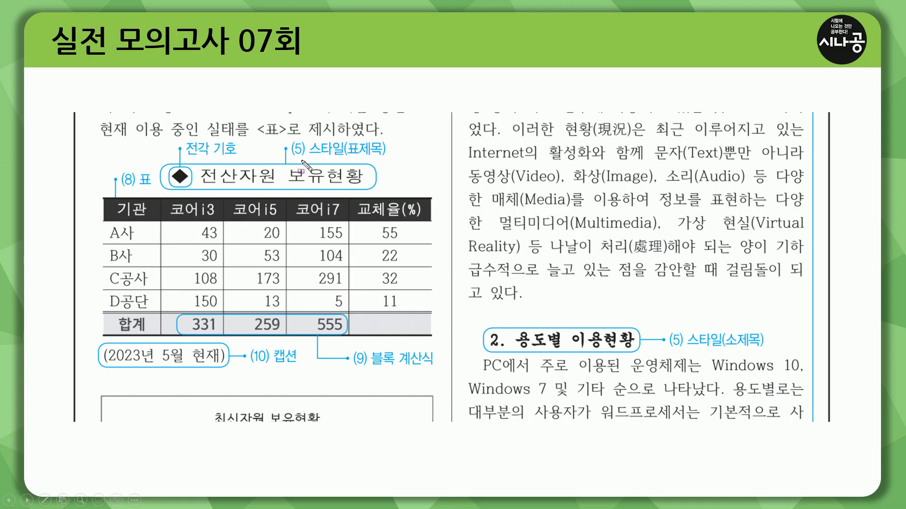
pyautogui.moveTo(297, 159); pyautogui.dragTo(379, 159)
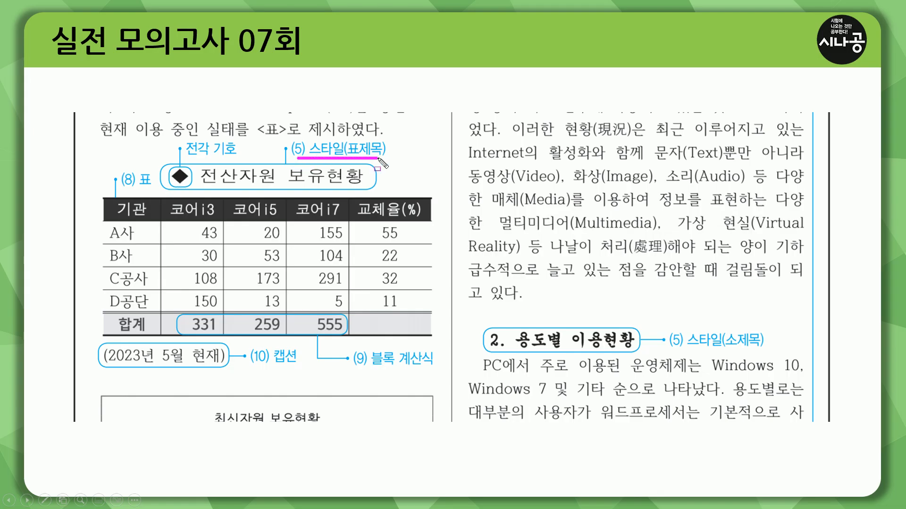
pyautogui.moveTo(153, 187); pyautogui.dragTo(387, 187)
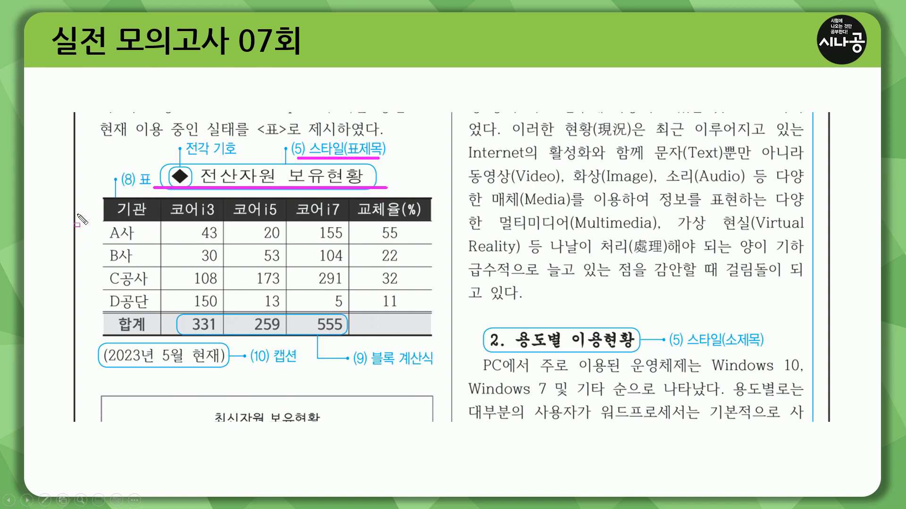
pyautogui.moveTo(111, 187); pyautogui.dragTo(149, 188)
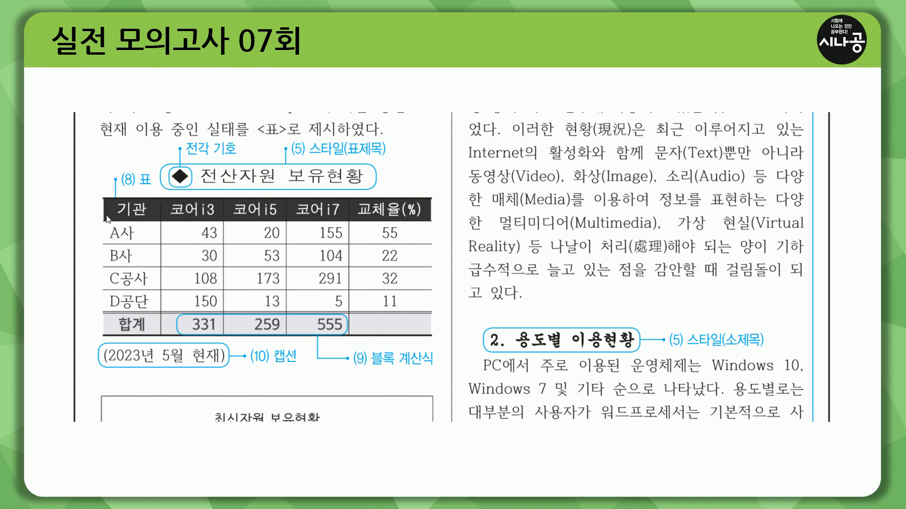
pyautogui.hotkey('ctrl', 'shift', 'd')
pyautogui.moveTo(117, 169); pyautogui.dragTo(158, 190)
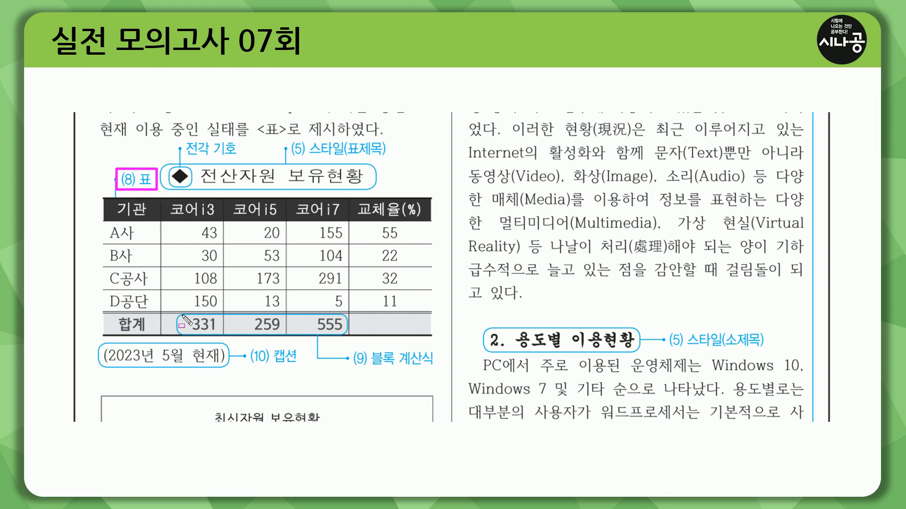
pyautogui.moveTo(179, 330); pyautogui.dragTo(340, 330)
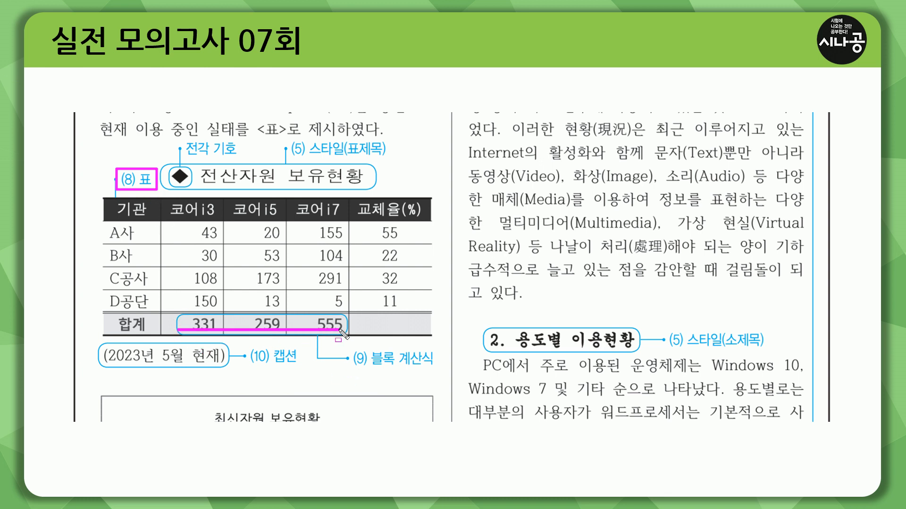
pyautogui.moveTo(350, 366); pyautogui.dragTo(441, 367)
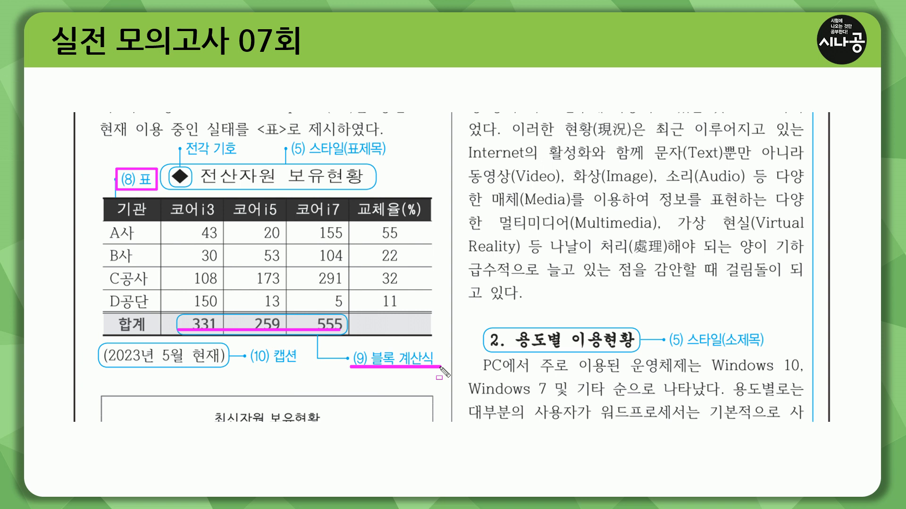
pyautogui.moveTo(249, 364); pyautogui.dragTo(301, 365)
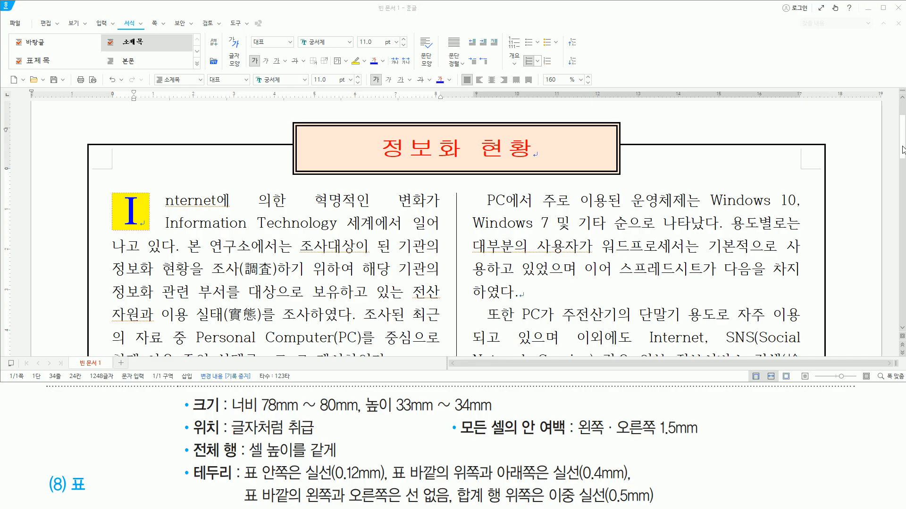
# - Set the left and right inner margins of all cells (모든 셀의 안 여백) in the 전산자원 보유현황 table to 1.5 mm
pyautogui.moveTo(902, 150); pyautogui.dragTo(902, 193)
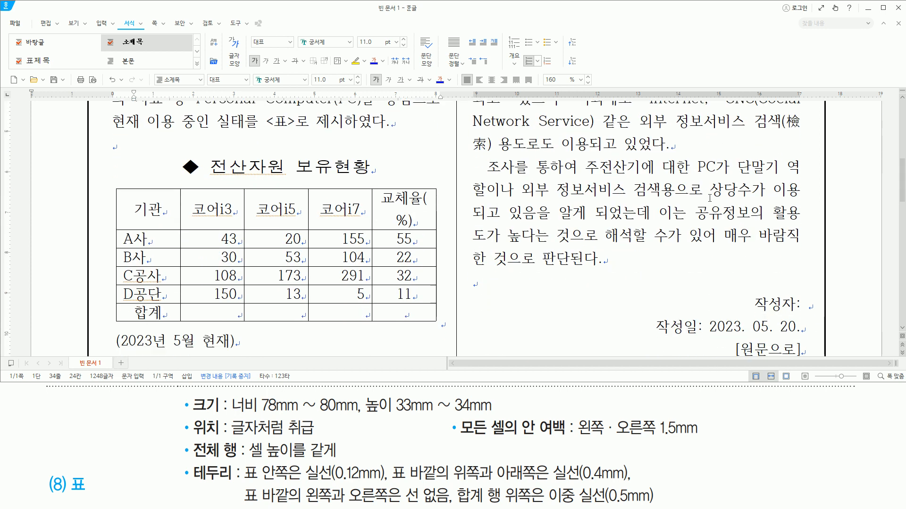
pyautogui.moveTo(158, 211); pyautogui.dragTo(430, 326)
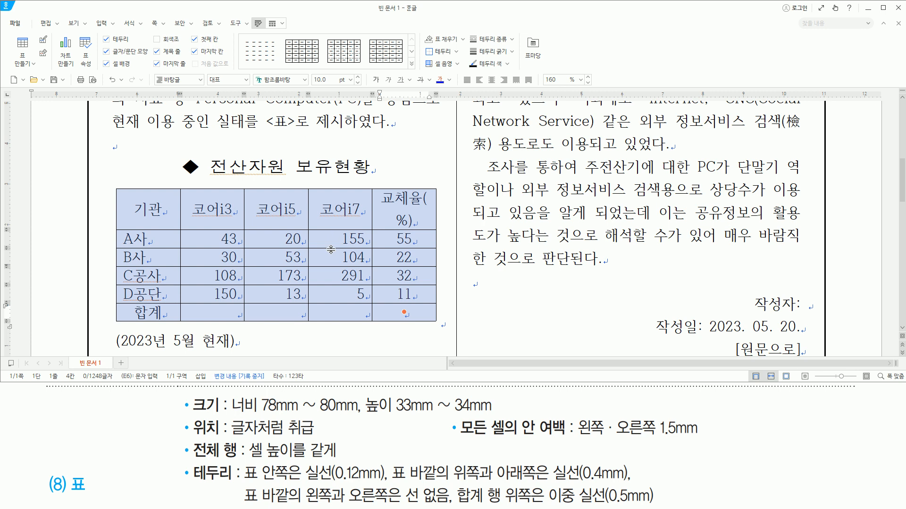
pyautogui.press('p')
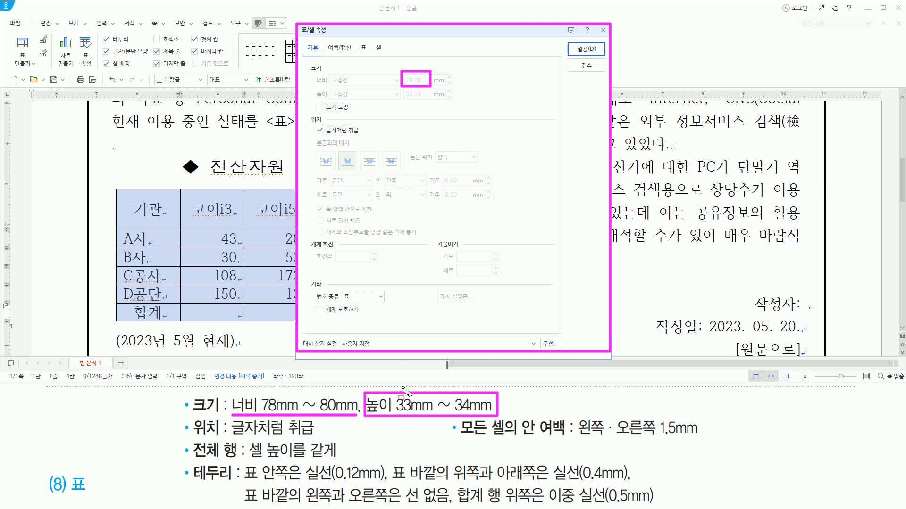
pyautogui.moveTo(231, 437); pyautogui.dragTo(309, 436)
pyautogui.moveTo(312, 125); pyautogui.dragTo(359, 138)
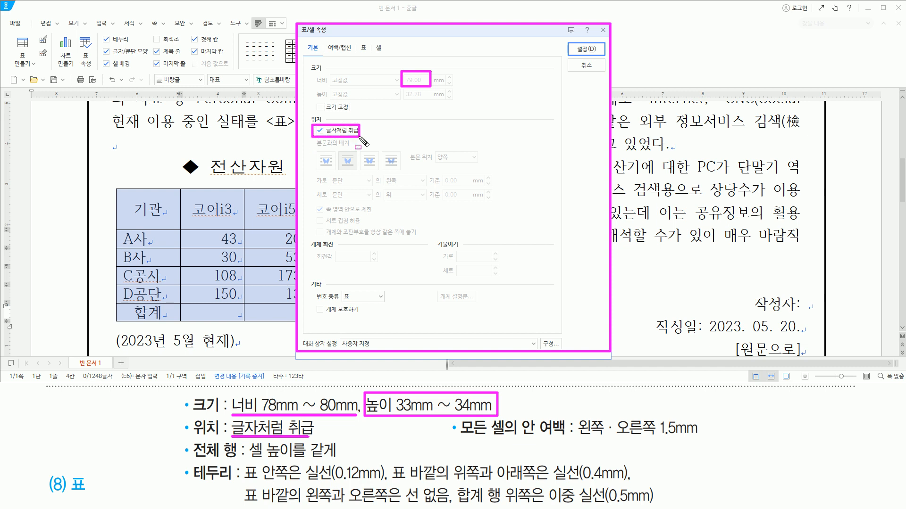
pyautogui.moveTo(467, 437); pyautogui.dragTo(702, 438)
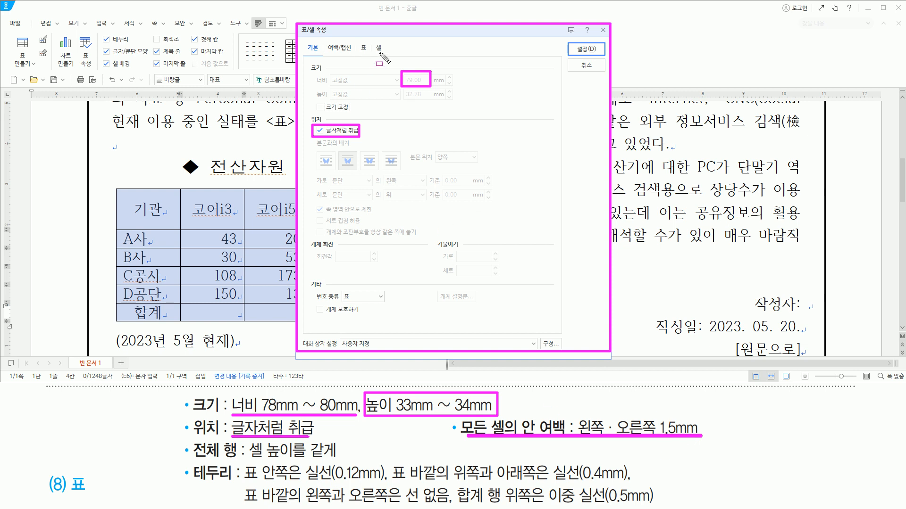
pyautogui.moveTo(357, 39); pyautogui.dragTo(370, 56)
pyautogui.click(363, 47)
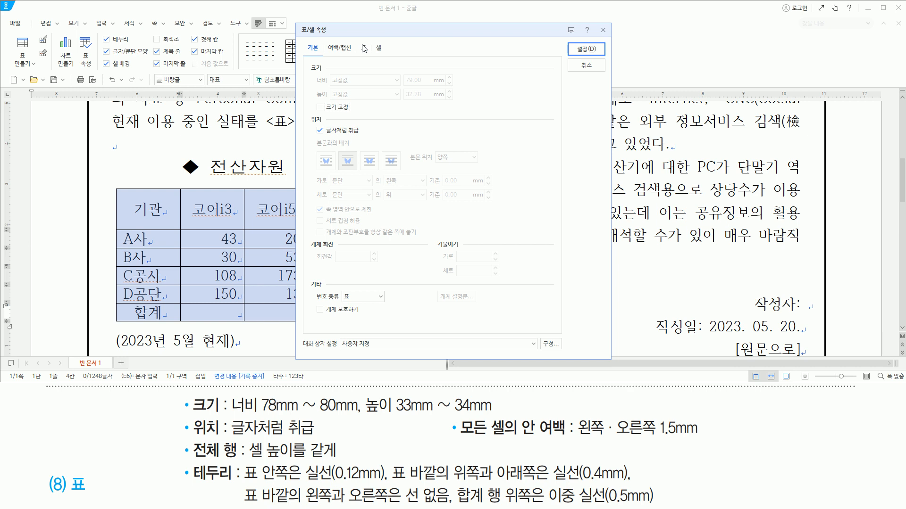
pyautogui.doubleClick(343, 206)
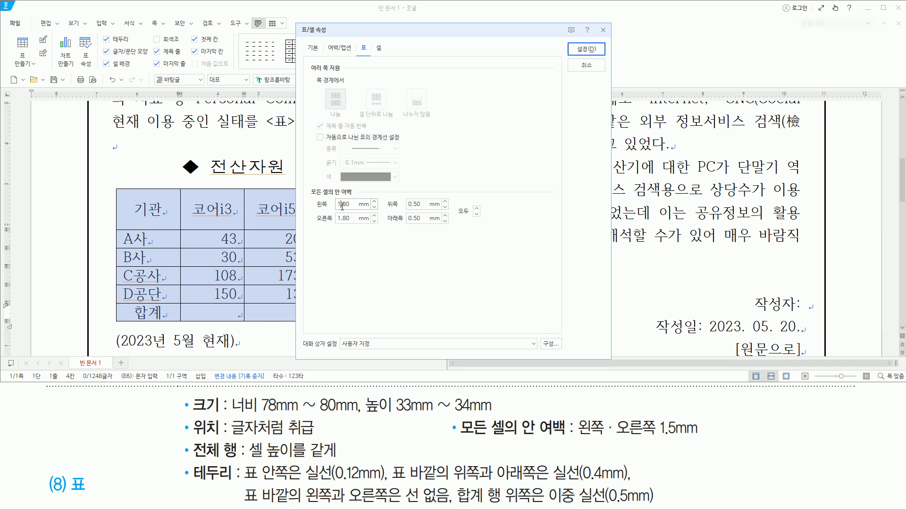
pyautogui.write('1.5')
pyautogui.doubleClick(344, 218)
pyautogui.write('1.')
pyautogui.moveTo(304, 183); pyautogui.dragTo(372, 235)
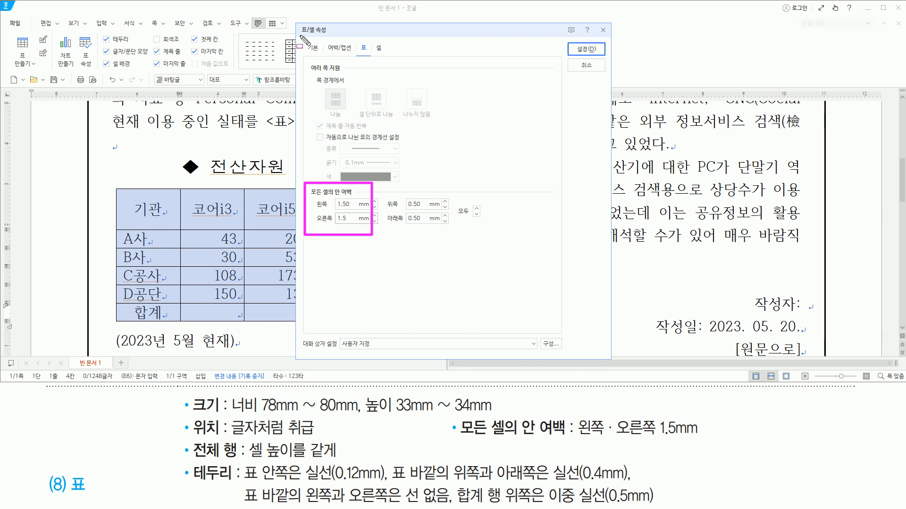
pyautogui.moveTo(325, 40); pyautogui.dragTo(356, 55)
pyautogui.moveTo(112, 328)
pyautogui.mouseDown()
pyautogui.moveTo(202, 355)
pyautogui.moveTo(240, 349)
pyautogui.mouseUp()
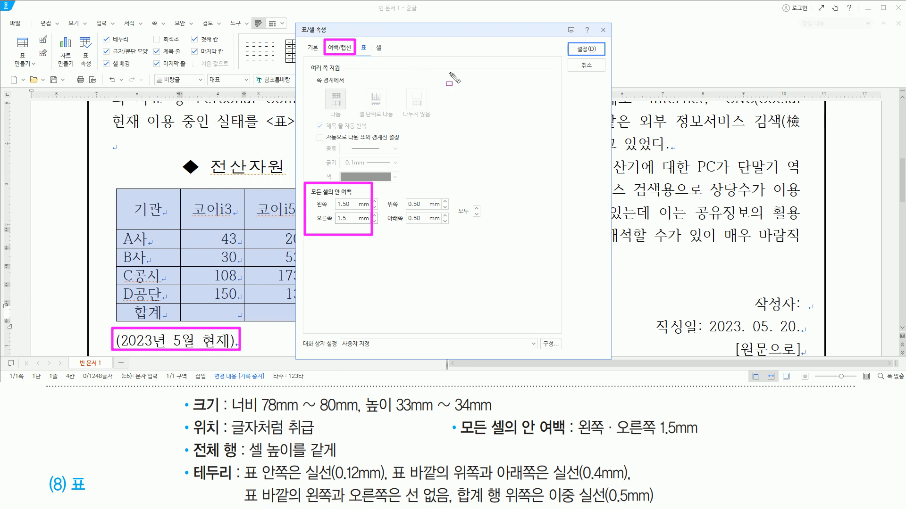
pyautogui.press('Escape')
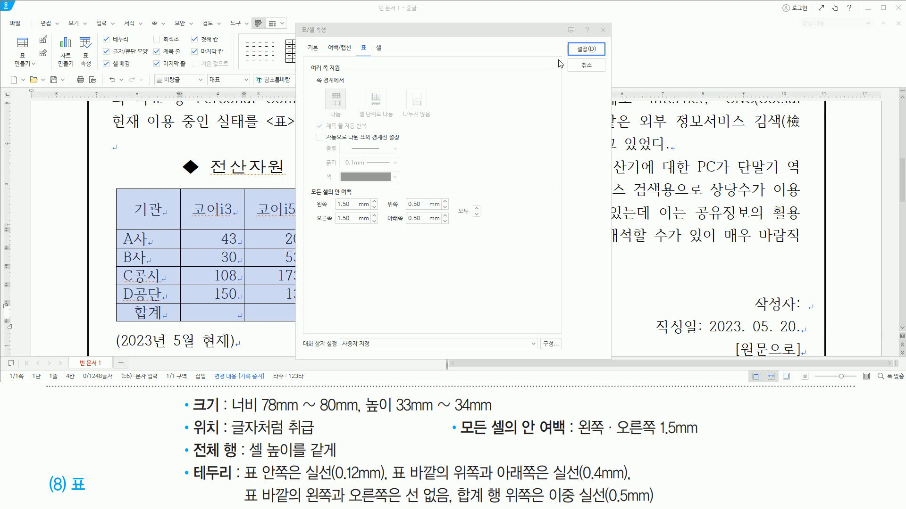
pyautogui.click(589, 50)
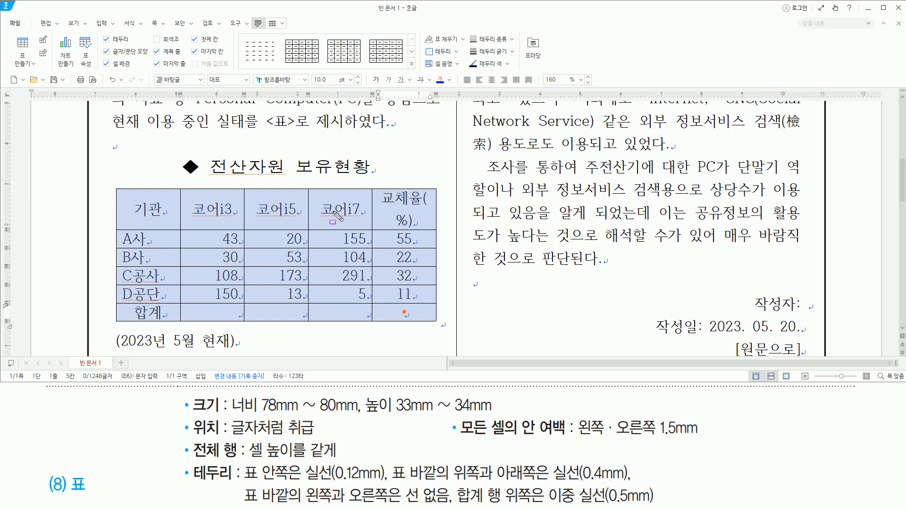
# - Narrow the table's 기관, 코어i3, 코어i5 and 코어i7 columns by moving their borders so the 교체율(%) header fits on one line
pyautogui.moveTo(378, 189); pyautogui.dragTo(433, 229)
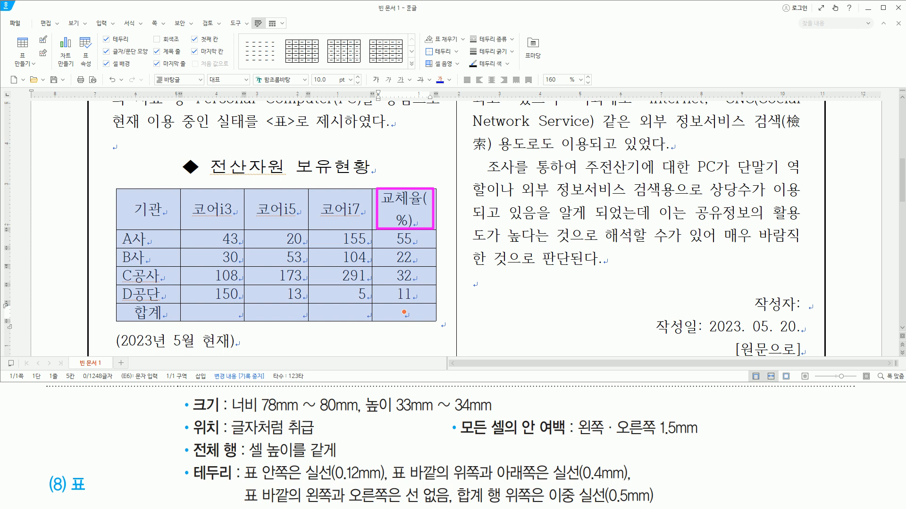
pyautogui.moveTo(129, 196); pyautogui.dragTo(158, 311)
pyautogui.press('Escape')
pyautogui.click(188, 218)
pyautogui.click(178, 222)
pyautogui.press('Escape')
pyautogui.hotkey('ctrl', 'alt', 'd')
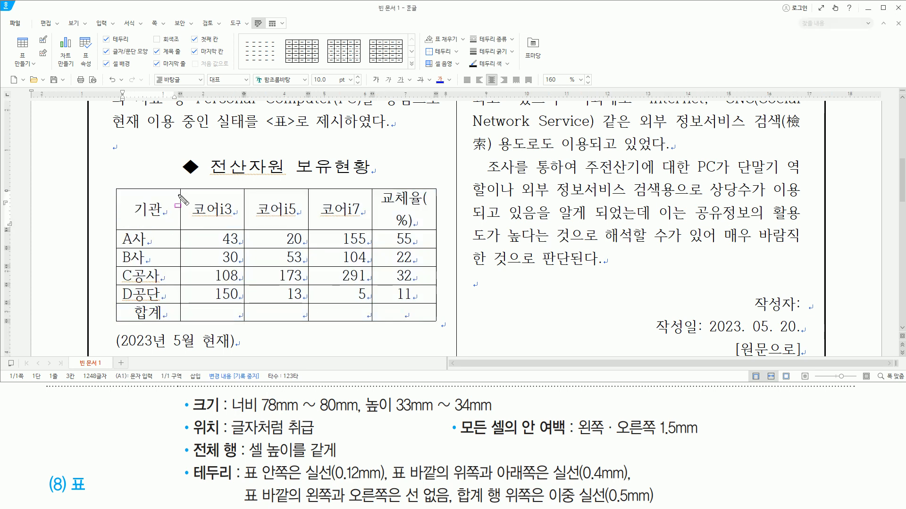
pyautogui.moveTo(179, 193); pyautogui.dragTo(184, 324)
pyautogui.press('Escape')
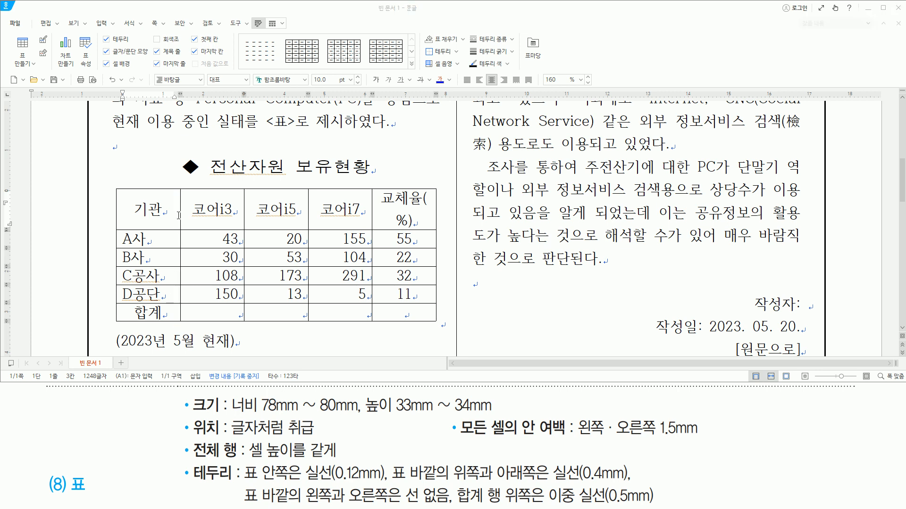
pyautogui.moveTo(180, 215); pyautogui.dragTo(169, 215)
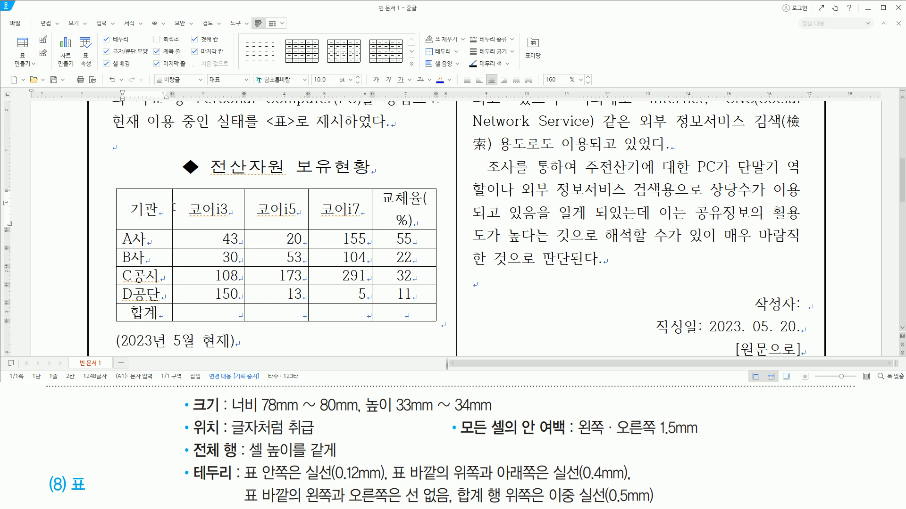
pyautogui.moveTo(245, 208); pyautogui.dragTo(228, 209)
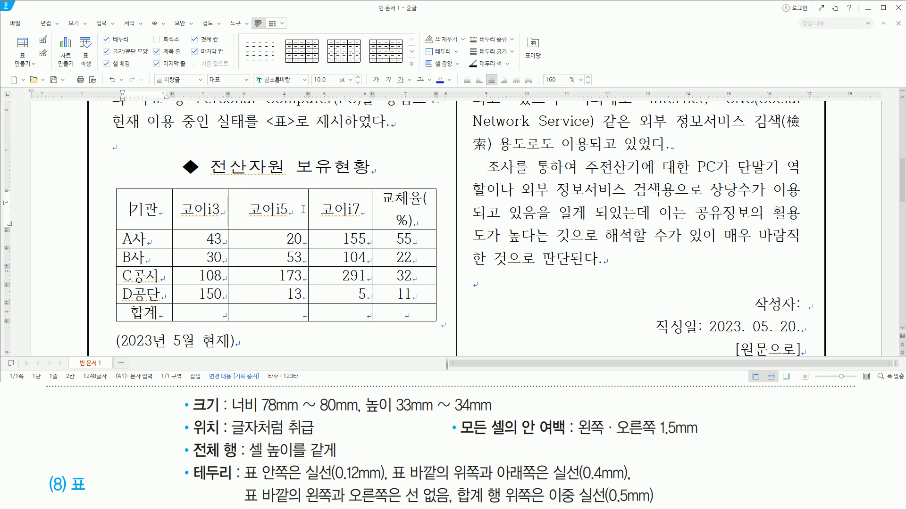
pyautogui.moveTo(308, 210); pyautogui.dragTo(293, 210)
pyautogui.moveTo(373, 209); pyautogui.dragTo(353, 210)
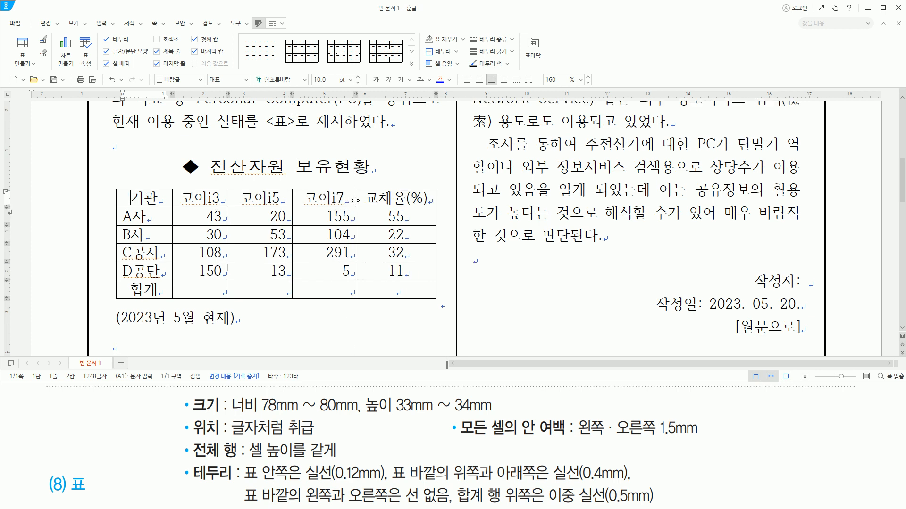
# - Make the 코어i3, 코어i5 and 코어i7 columns equal in width, from the header row through the 합계 row
pyautogui.moveTo(177, 190)
pyautogui.mouseDown()
pyautogui.moveTo(199, 206)
pyautogui.moveTo(360, 208)
pyautogui.moveTo(355, 296)
pyautogui.mouseUp()
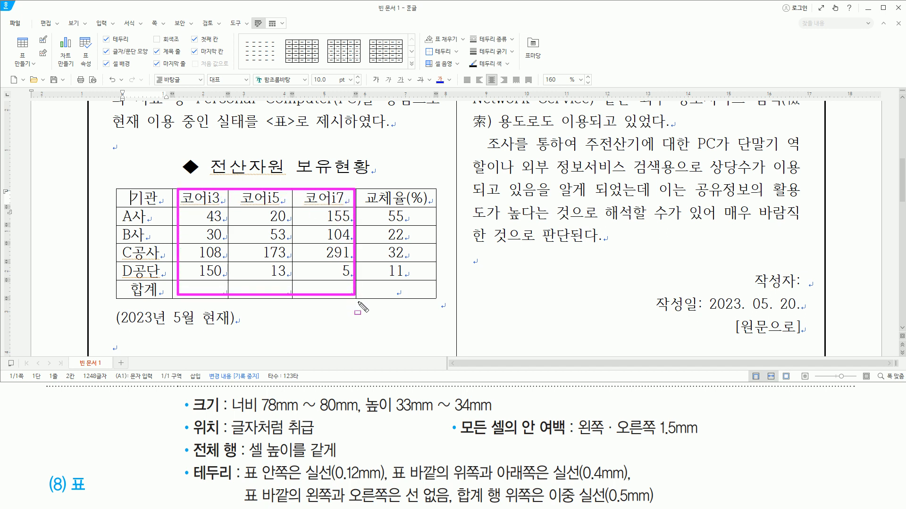
pyautogui.press('Escape')
pyautogui.moveTo(201, 198); pyautogui.dragTo(322, 286)
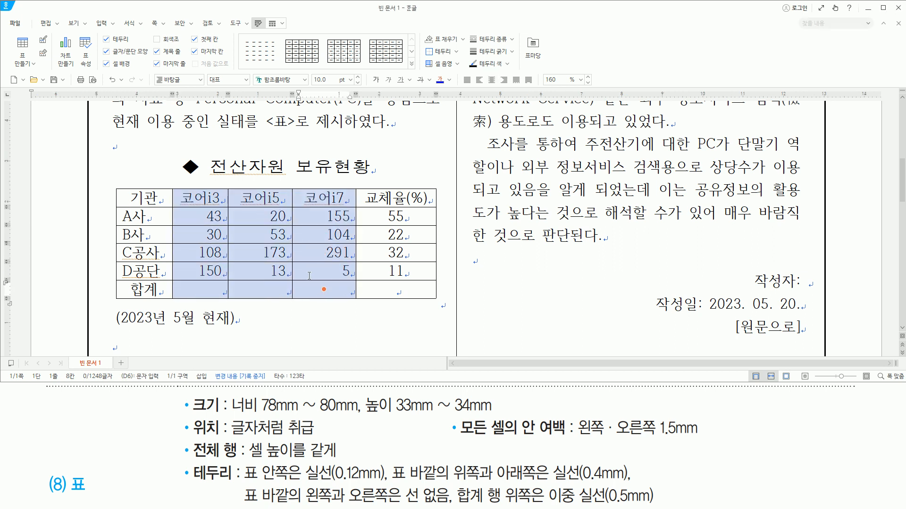
pyautogui.rightClick(310, 211)
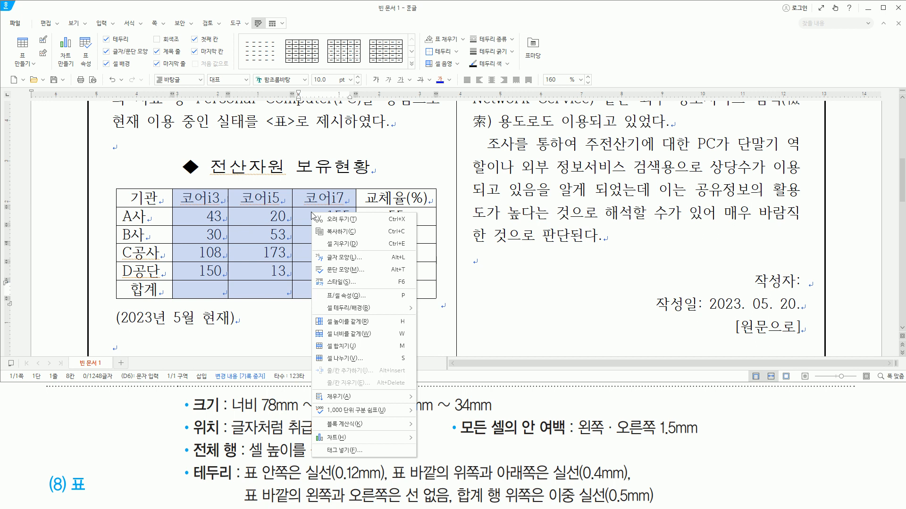
pyautogui.click(345, 334)
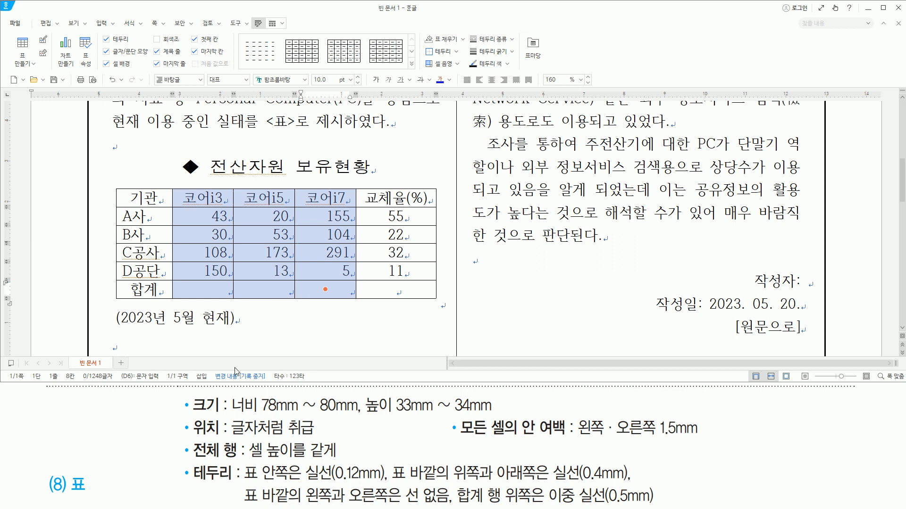
pyautogui.moveTo(190, 439)
pyautogui.mouseDown()
pyautogui.moveTo(213, 459)
pyautogui.moveTo(340, 459)
pyautogui.mouseUp()
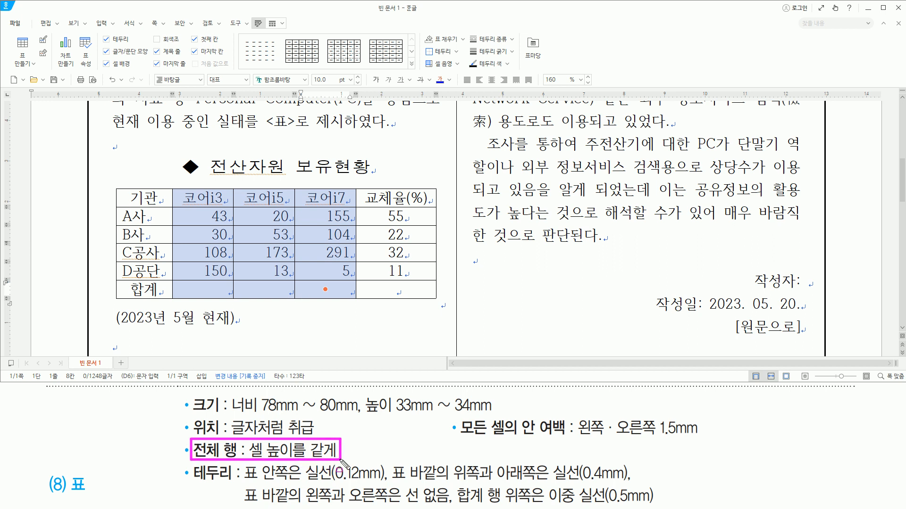
# - Increase the row heights of the whole 전산자원 보유현황 table and make all its rows equal in height
pyautogui.press('Escape')
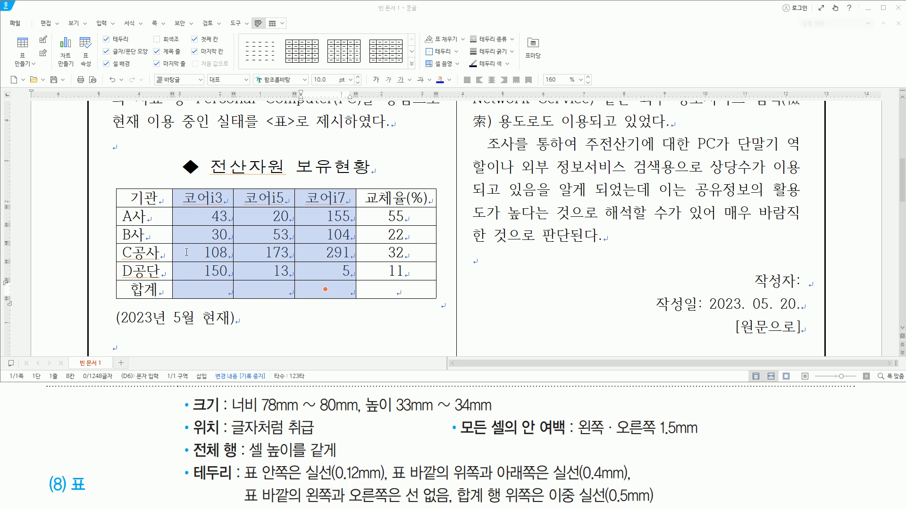
pyautogui.moveTo(152, 203); pyautogui.dragTo(413, 312)
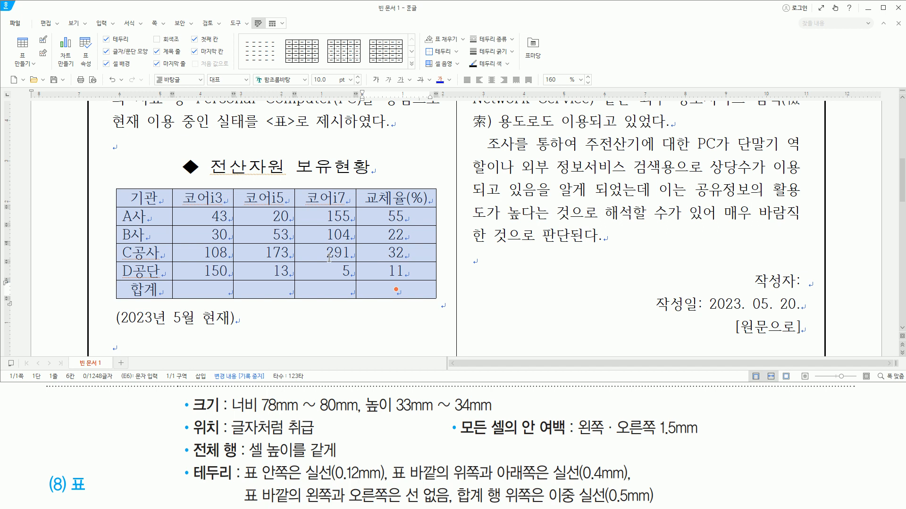
pyautogui.hotkey('ctrl', 'Down')
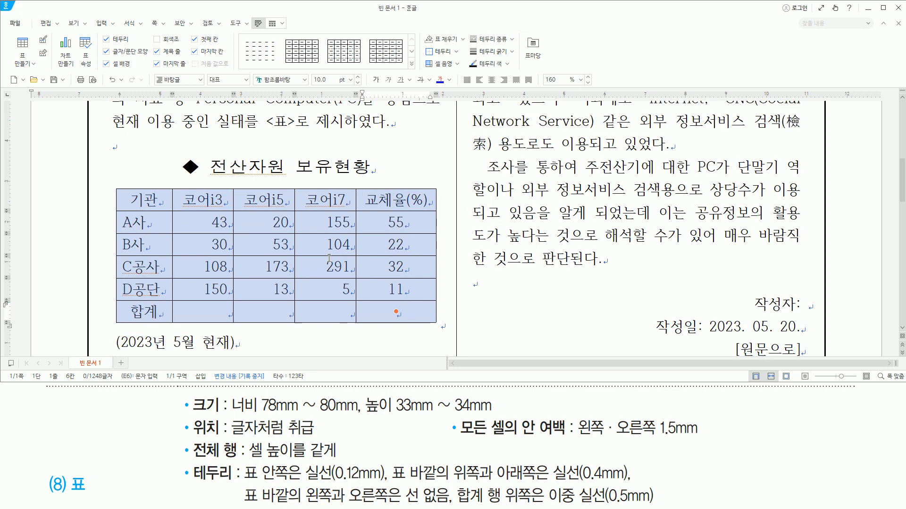
pyautogui.rightClick(277, 206)
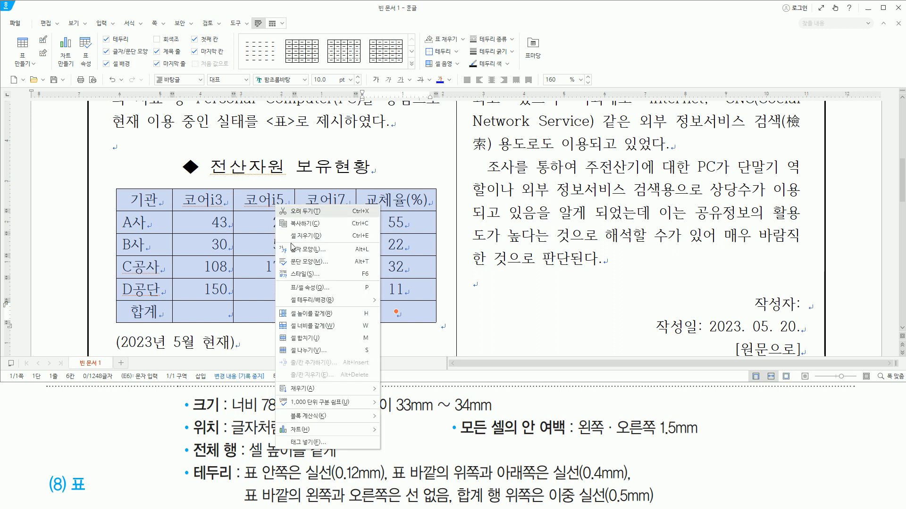
pyautogui.click(307, 315)
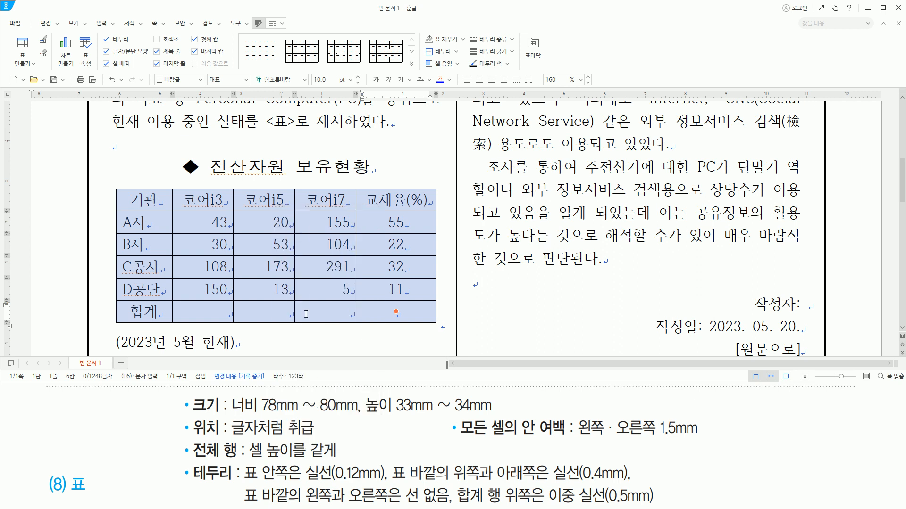
pyautogui.moveTo(179, 456); pyautogui.dragTo(717, 457)
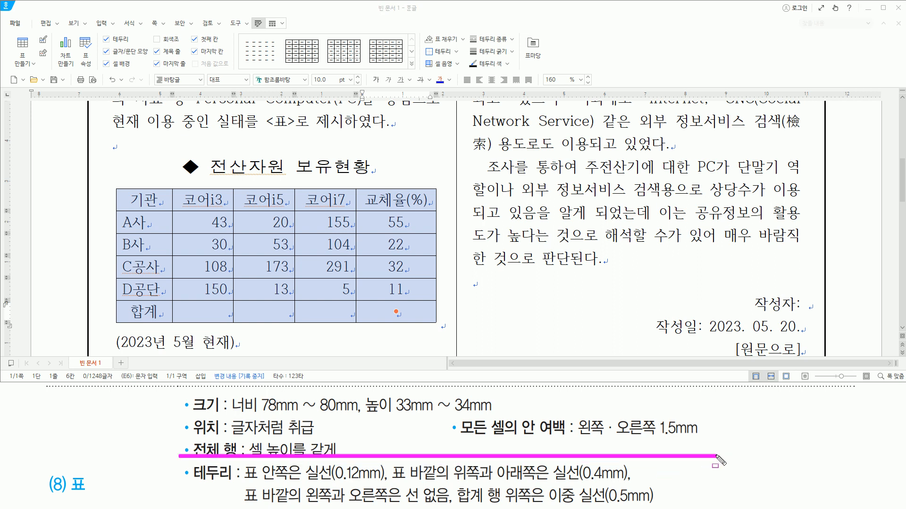
pyautogui.moveTo(188, 463); pyautogui.dragTo(236, 486)
pyautogui.press('Delete')
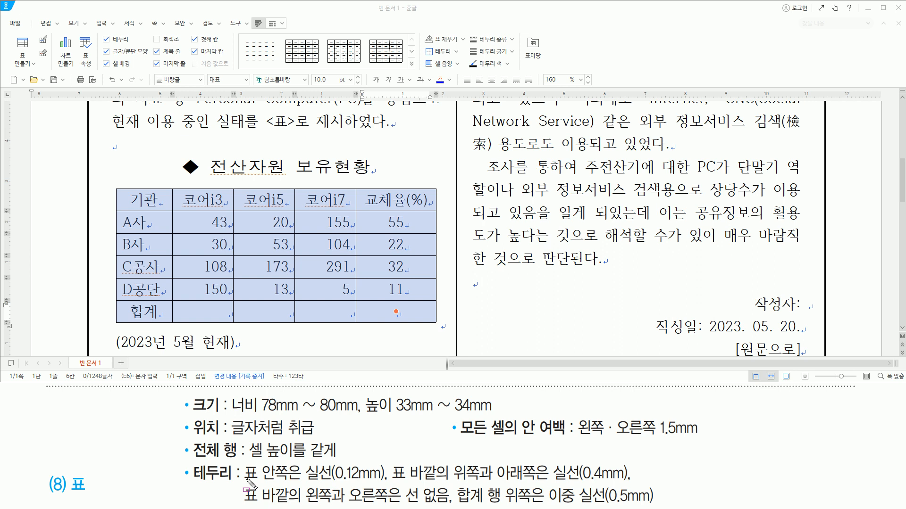
pyautogui.moveTo(304, 469)
pyautogui.mouseDown()
pyautogui.moveTo(316, 478)
pyautogui.moveTo(386, 481)
pyautogui.mouseUp()
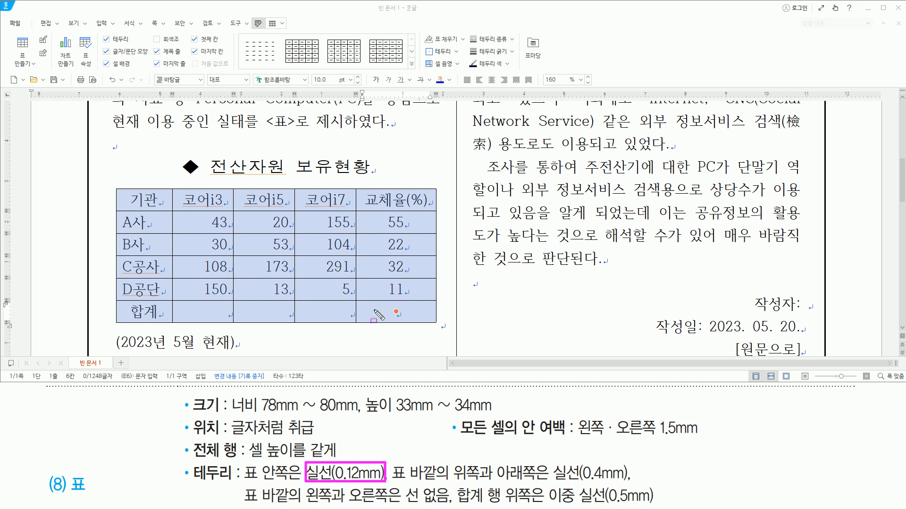
pyautogui.press('Delete')
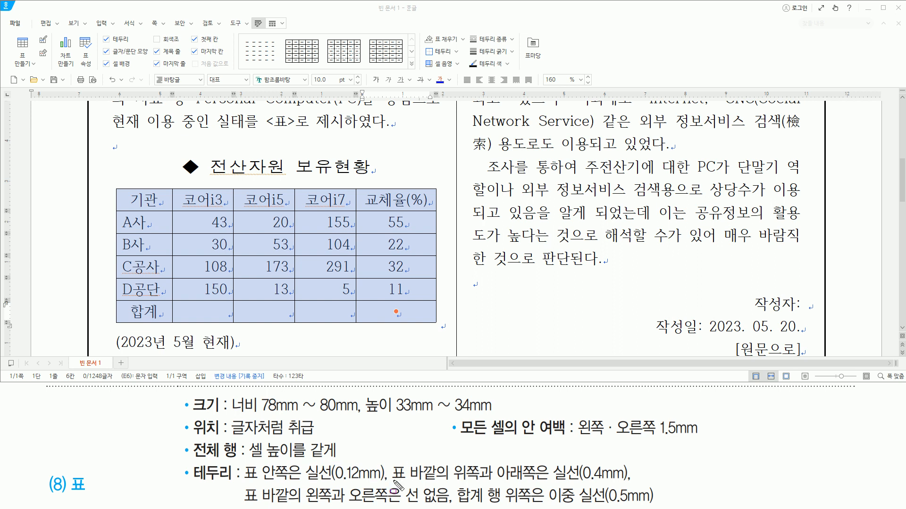
pyautogui.moveTo(392, 480); pyautogui.dragTo(632, 483)
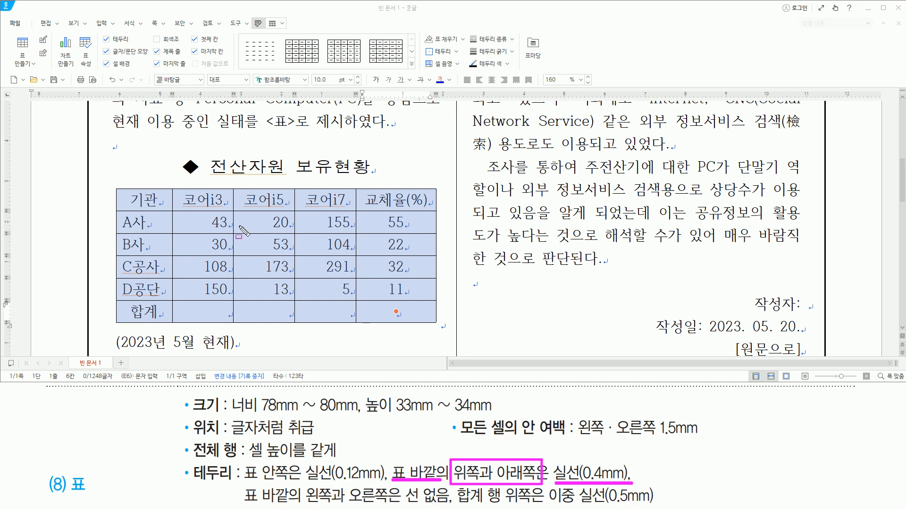
pyautogui.moveTo(116, 187)
pyautogui.mouseDown()
pyautogui.moveTo(248, 198)
pyautogui.moveTo(409, 197)
pyautogui.moveTo(434, 187)
pyautogui.mouseUp()
pyautogui.moveTo(116, 321); pyautogui.dragTo(434, 322)
pyautogui.press('Escape')
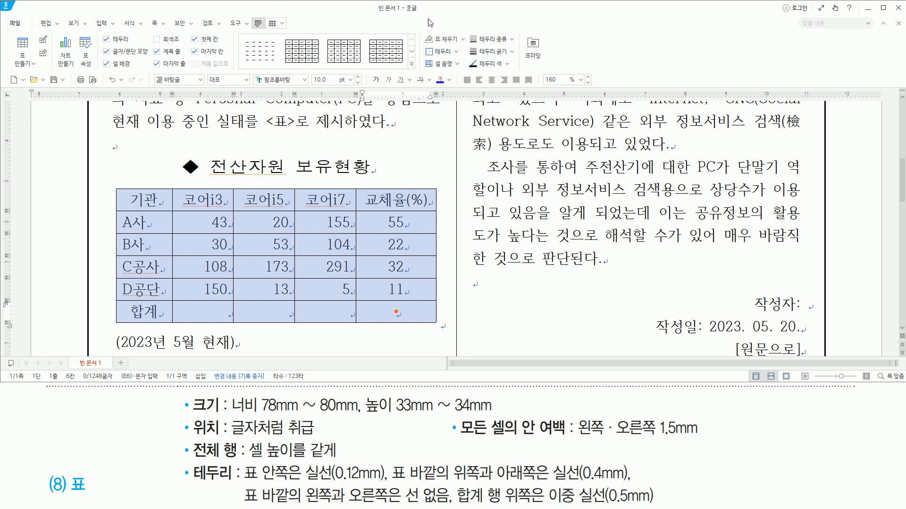
# - Set the outer top and bottom borders of the whole 전산자원 보유현황 table to a 0.4 mm solid line (실선)
pyautogui.press('l')
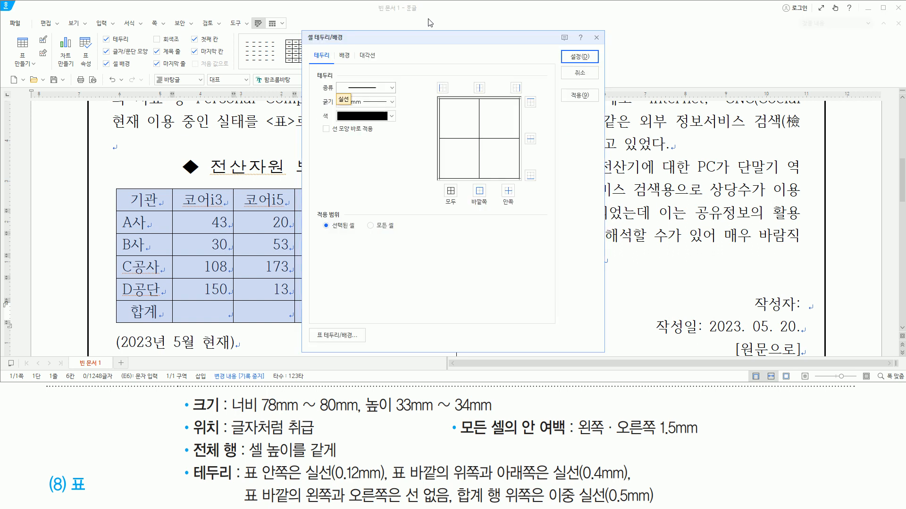
pyautogui.moveTo(319, 137); pyautogui.dragTo(376, 137)
pyautogui.moveTo(318, 122); pyautogui.dragTo(333, 137)
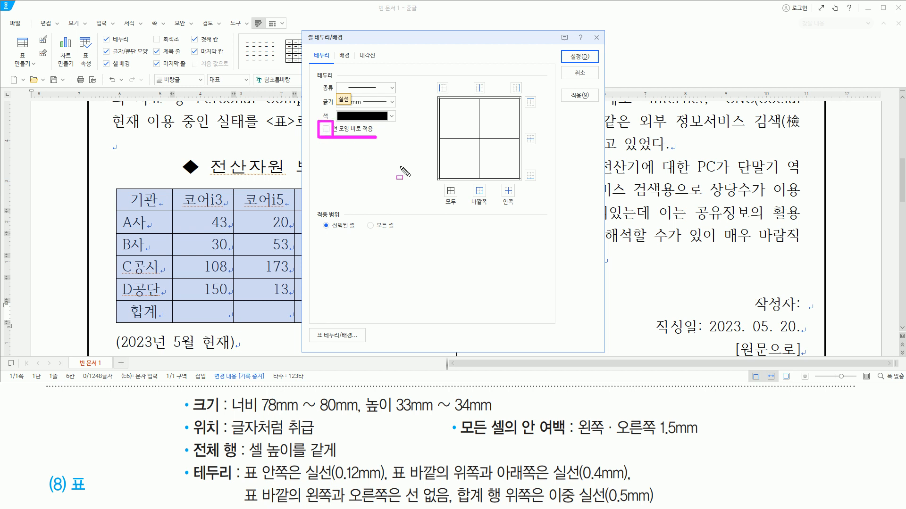
pyautogui.moveTo(338, 81); pyautogui.dragTo(394, 93)
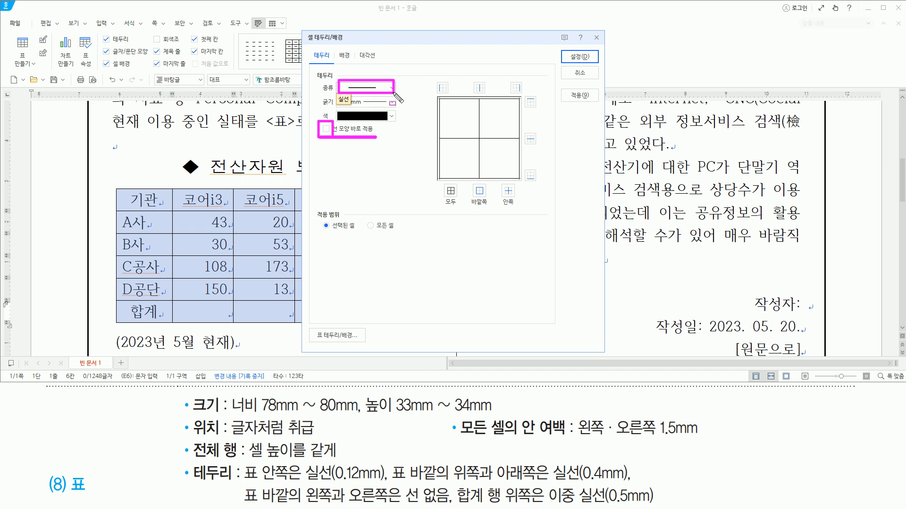
pyautogui.press('Escape')
pyautogui.click(394, 103)
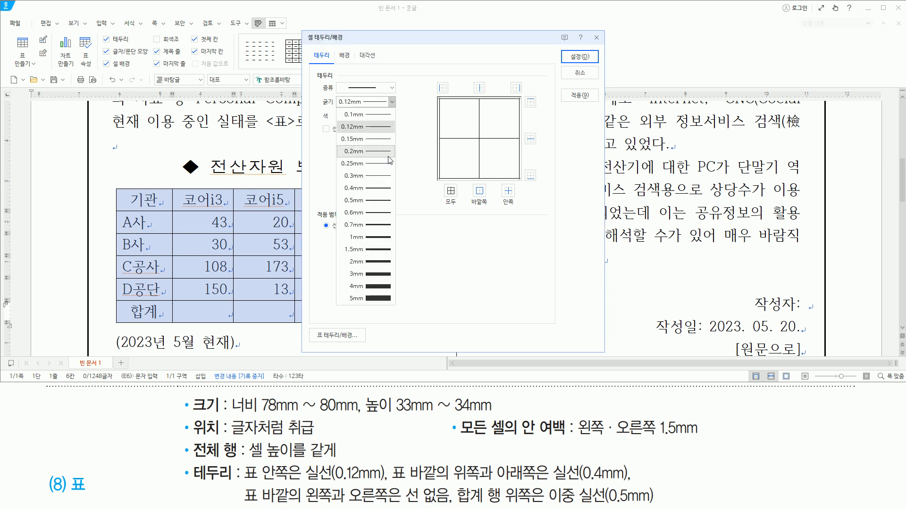
pyautogui.click(377, 188)
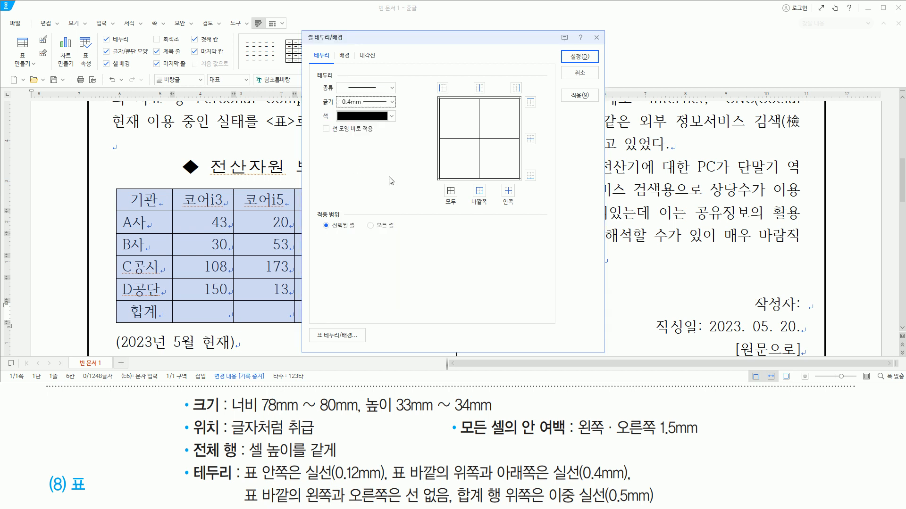
pyautogui.moveTo(519, 111); pyautogui.dragTo(537, 108)
pyautogui.moveTo(523, 164); pyautogui.dragTo(540, 184)
pyautogui.click(530, 102)
pyautogui.click(530, 176)
pyautogui.moveTo(559, 48); pyautogui.dragTo(602, 67)
pyautogui.press('Escape')
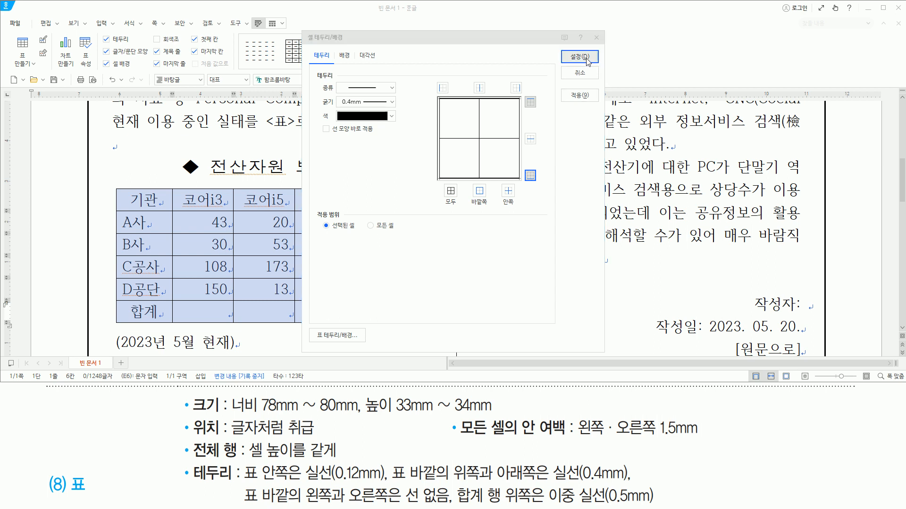
pyautogui.click(580, 57)
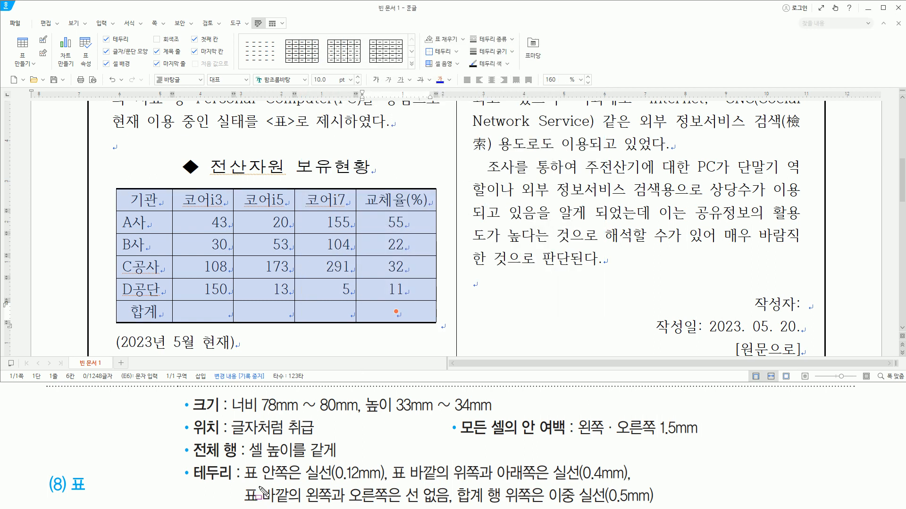
# - Remove the outer left and right borders of the 전산자원 보유현황 table by setting them to no line (선 없음)
pyautogui.moveTo(245, 484)
pyautogui.mouseDown()
pyautogui.moveTo(289, 503)
pyautogui.moveTo(451, 507)
pyautogui.mouseUp()
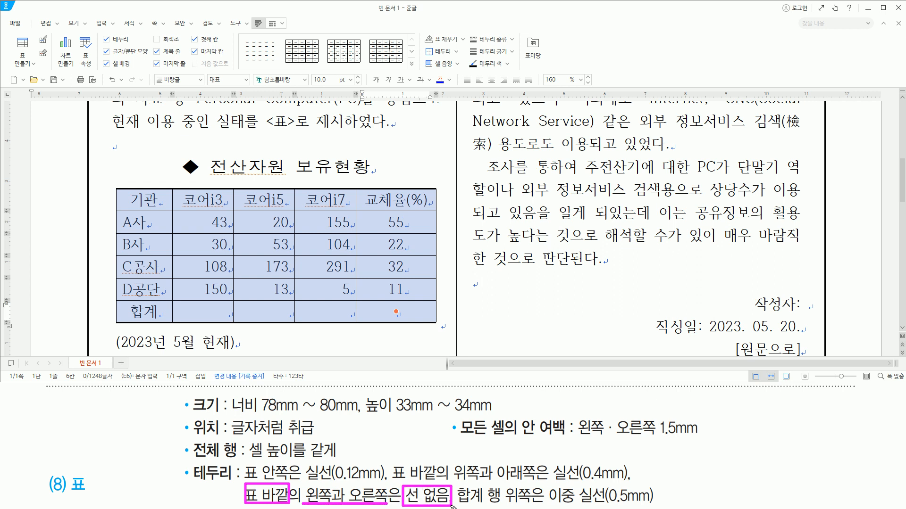
pyautogui.press('Escape')
pyautogui.press('l')
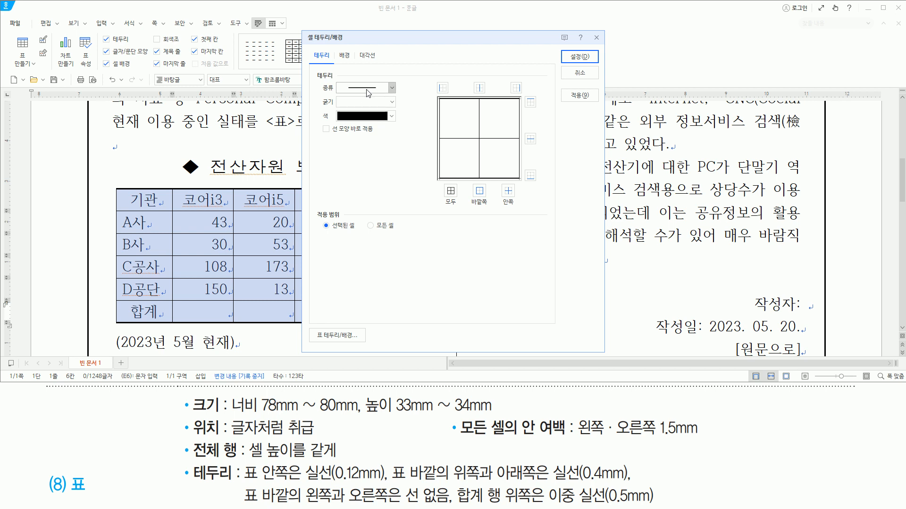
pyautogui.click(367, 89)
pyautogui.click(361, 101)
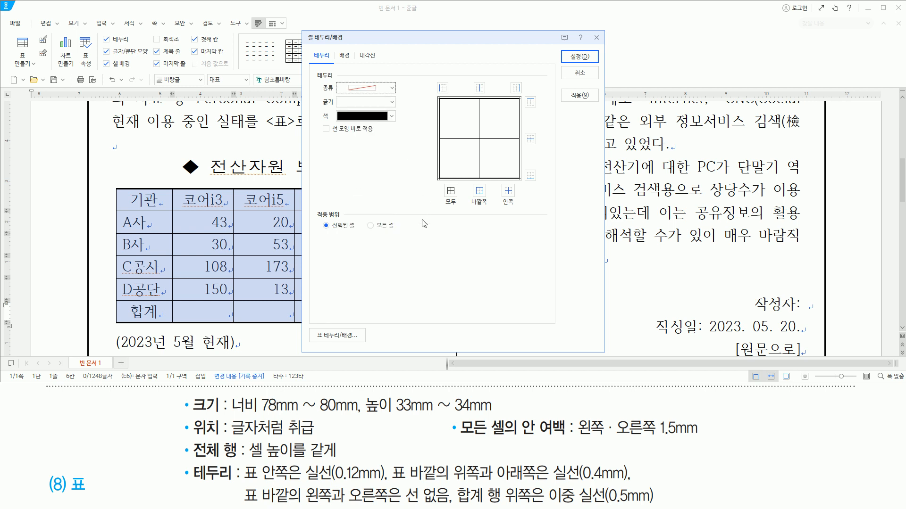
pyautogui.click(442, 88)
pyautogui.click(517, 88)
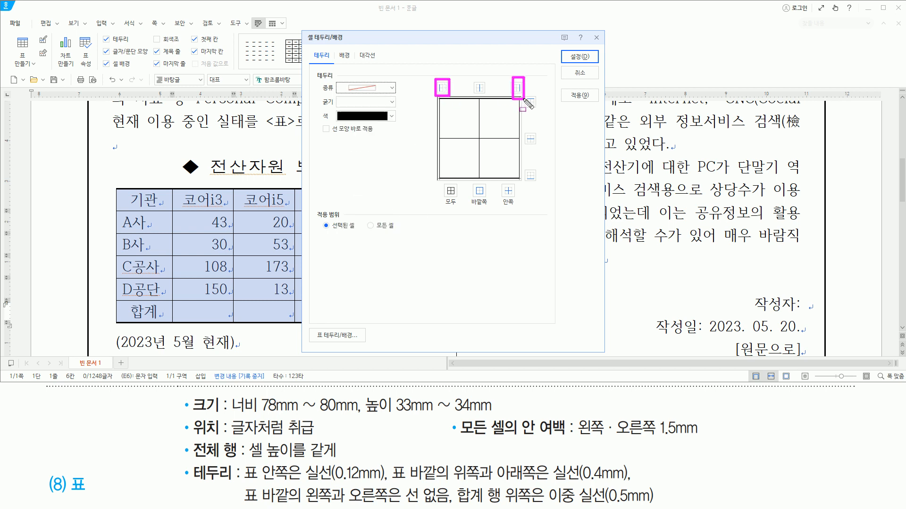
pyautogui.click(442, 88)
pyautogui.click(516, 89)
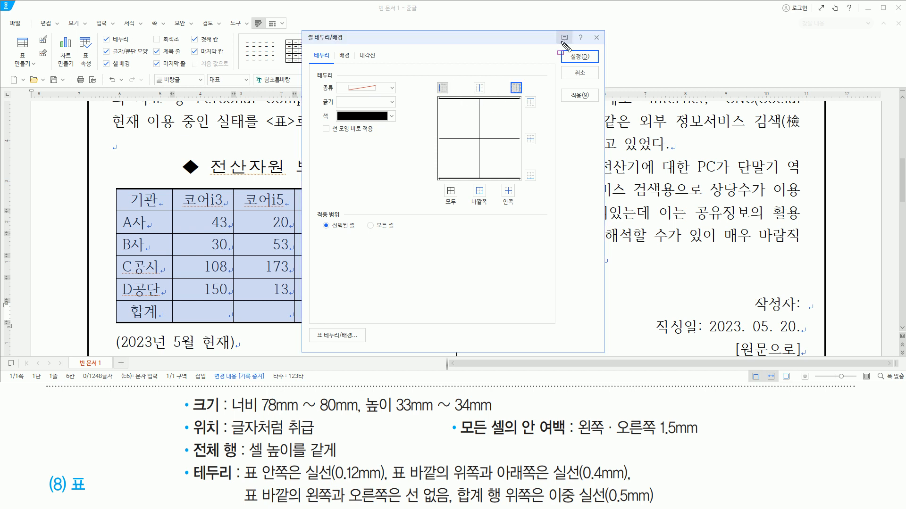
pyautogui.moveTo(562, 48); pyautogui.dragTo(599, 64)
pyautogui.press('Escape')
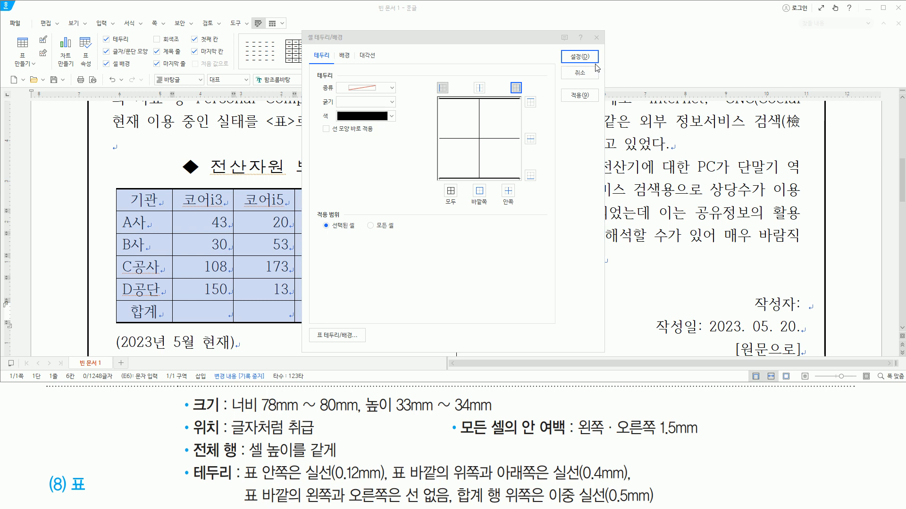
pyautogui.click(585, 59)
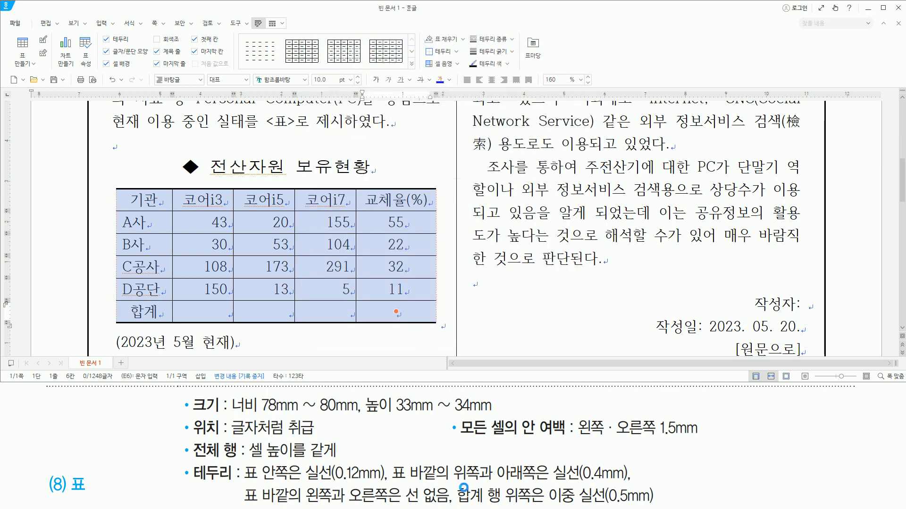
pyautogui.moveTo(453, 485); pyautogui.dragTo(506, 506)
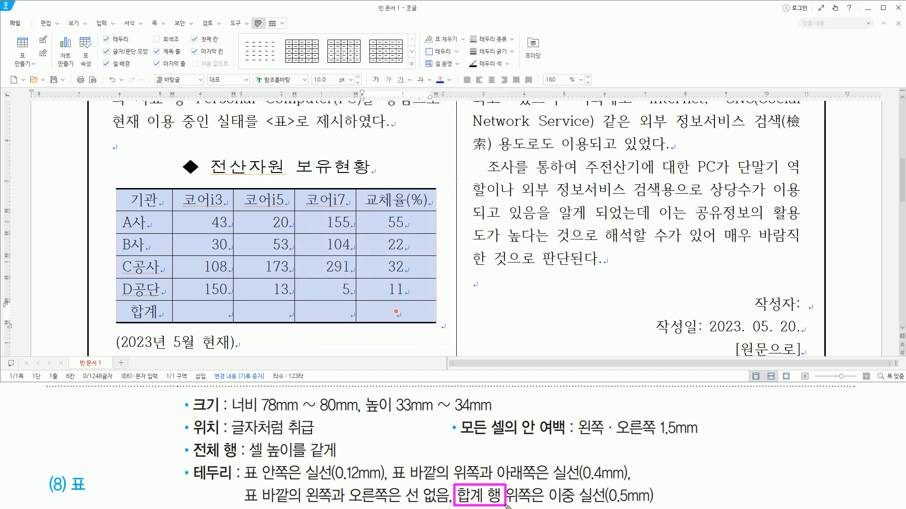
pyautogui.moveTo(128, 306); pyautogui.dragTo(421, 317)
pyautogui.moveTo(510, 506); pyautogui.dragTo(661, 507)
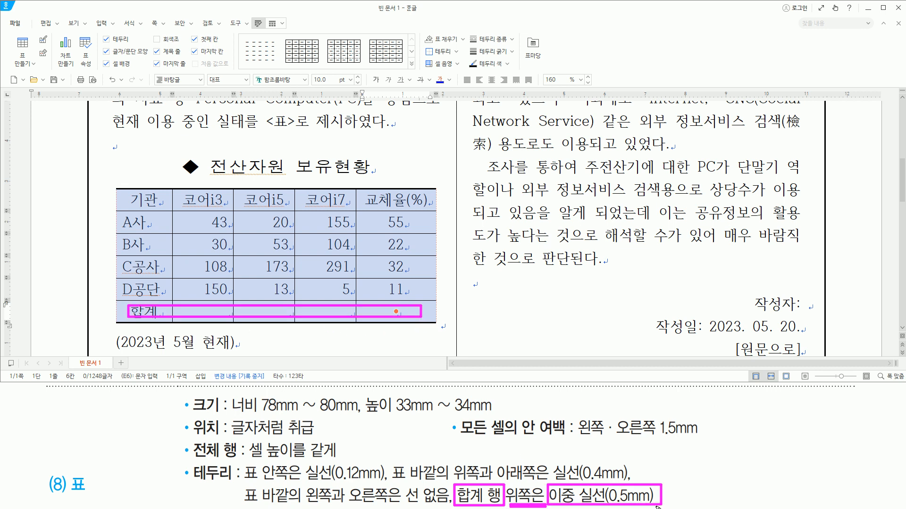
pyautogui.press('Escape')
# - Set the top border of the table's 합계 row to a 0.5 mm double solid line (이중 실선)
pyautogui.moveTo(140, 310); pyautogui.dragTo(450, 308)
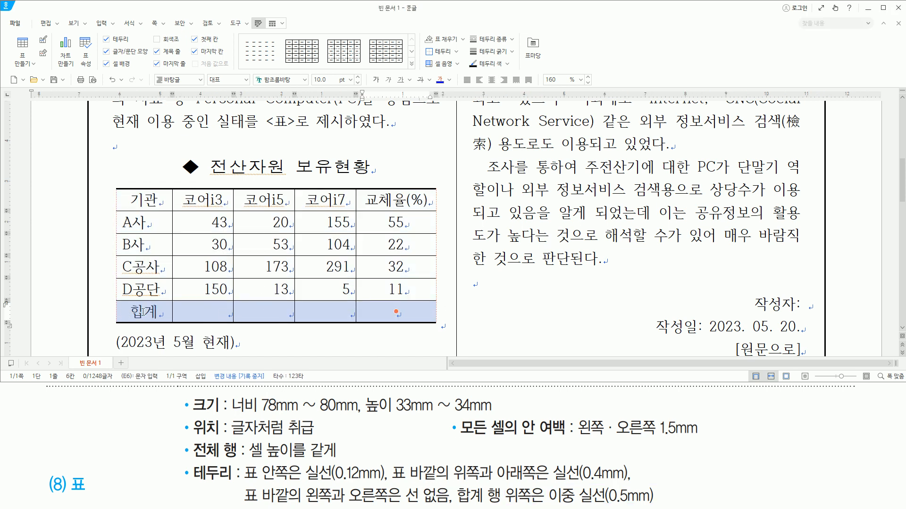
pyautogui.hotkey('ctrl', '2')
pyautogui.moveTo(110, 299)
pyautogui.mouseDown()
pyautogui.moveTo(464, 298)
pyautogui.moveTo(446, 299)
pyautogui.mouseUp()
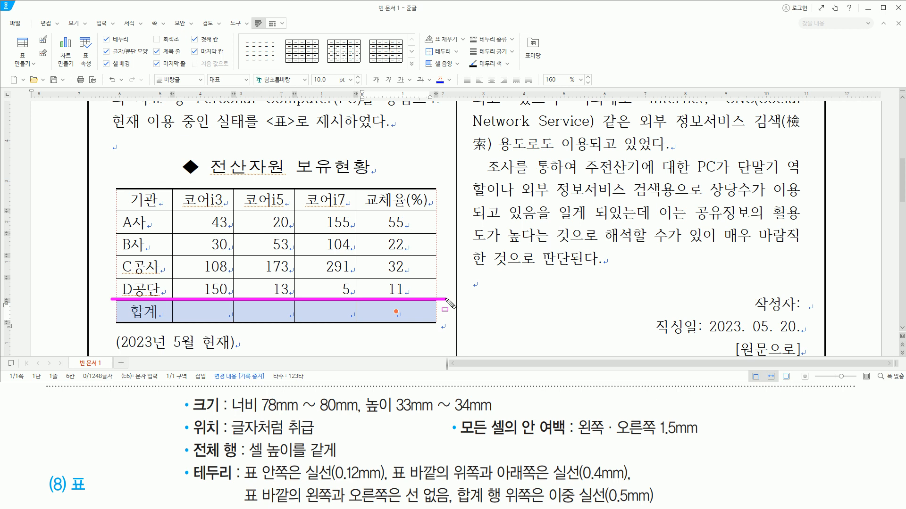
pyautogui.press('Escape')
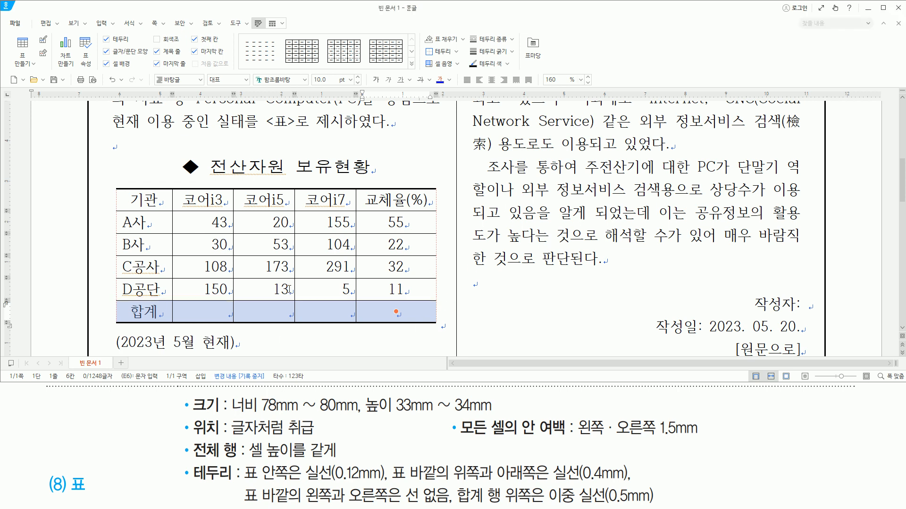
pyautogui.press('l')
pyautogui.click(366, 90)
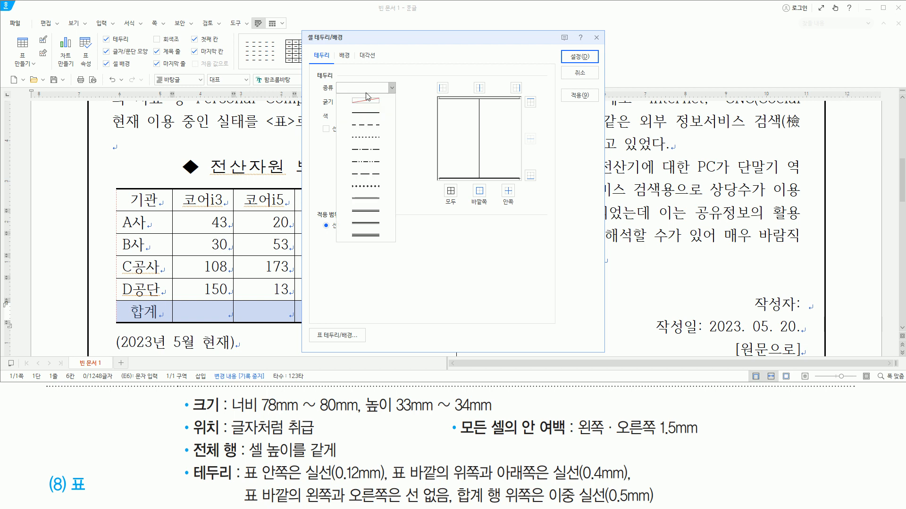
pyautogui.click(375, 200)
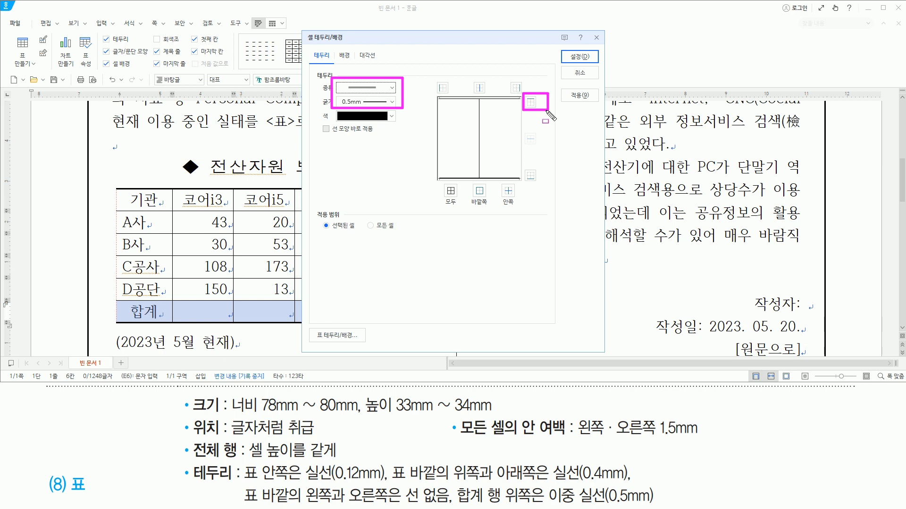
pyautogui.moveTo(109, 299); pyautogui.dragTo(300, 300)
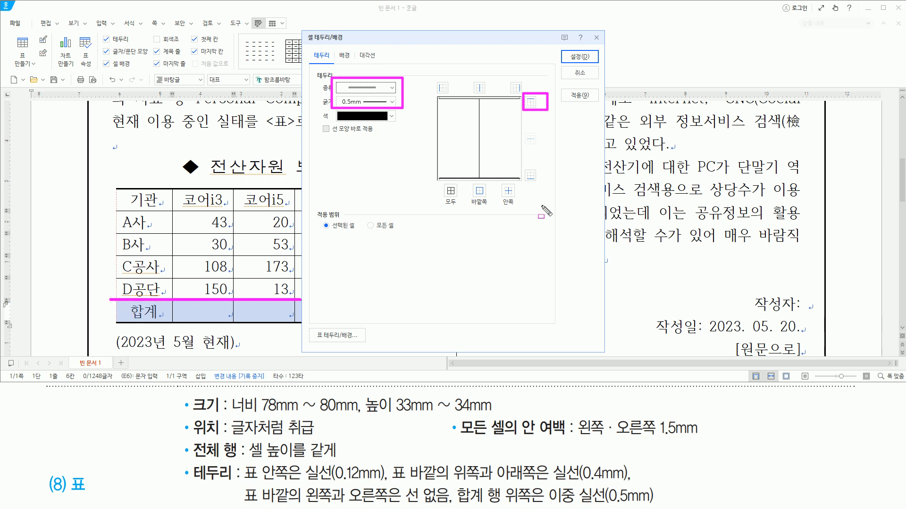
pyautogui.click(529, 102)
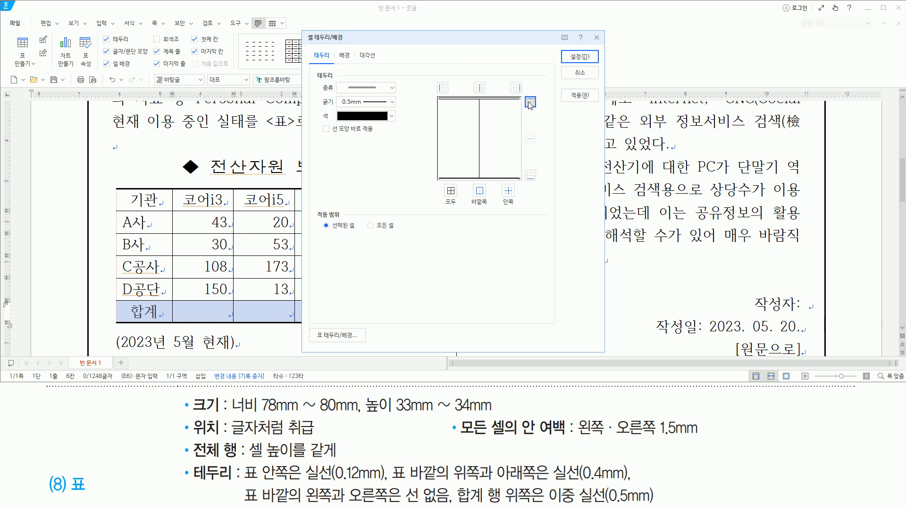
pyautogui.moveTo(564, 49); pyautogui.dragTo(597, 62)
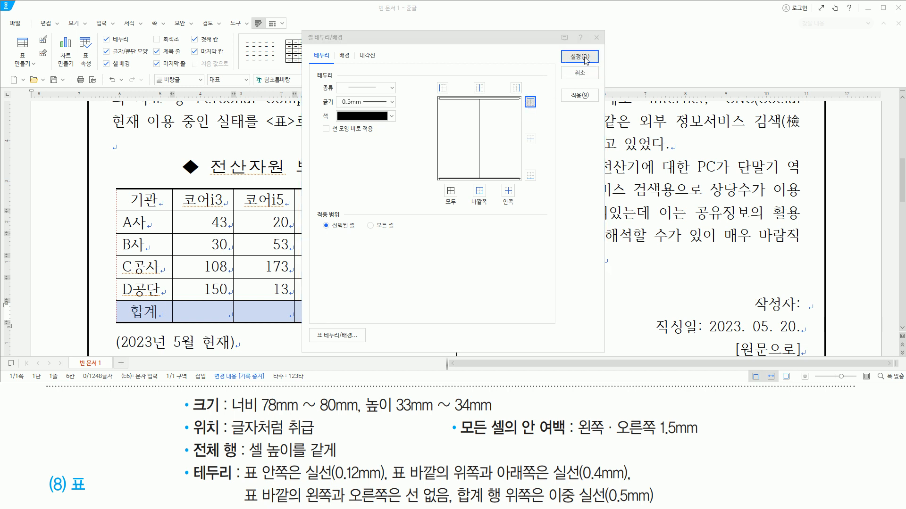
pyautogui.click(580, 56)
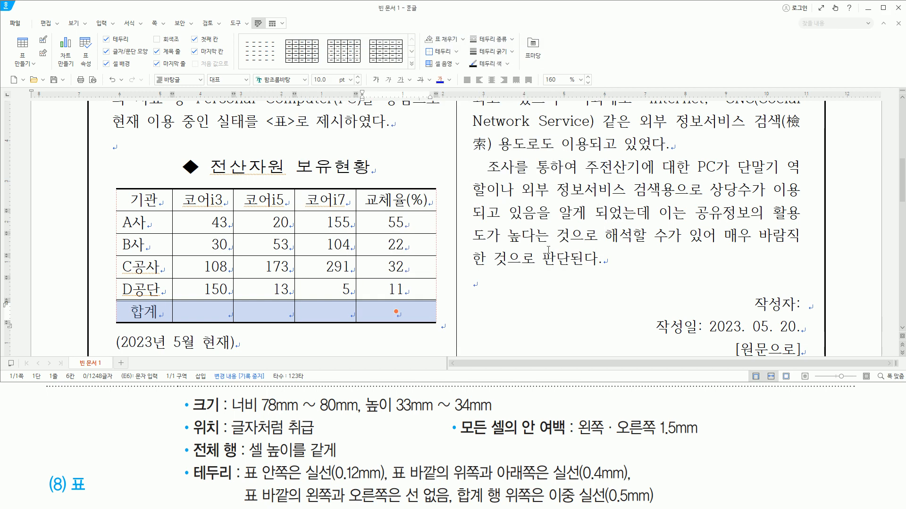
# - Fill the 전산자원 보유현황 table's header row with 검은 군청 (RGB 27,23,96) from the 오피스 colour theme
pyautogui.moveTo(193, 431)
pyautogui.mouseDown()
pyautogui.moveTo(210, 449)
pyautogui.moveTo(814, 448)
pyautogui.mouseUp()
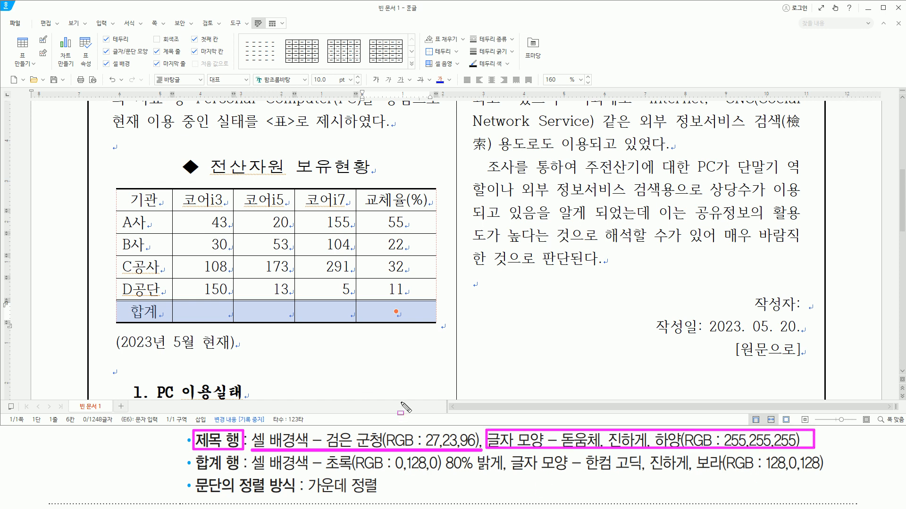
pyautogui.press('Escape')
pyautogui.moveTo(141, 198); pyautogui.dragTo(417, 200)
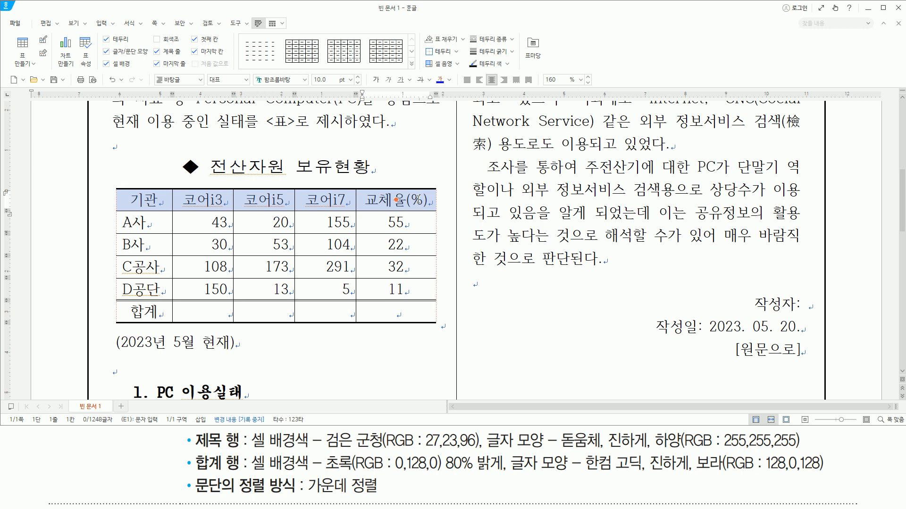
pyautogui.press('c')
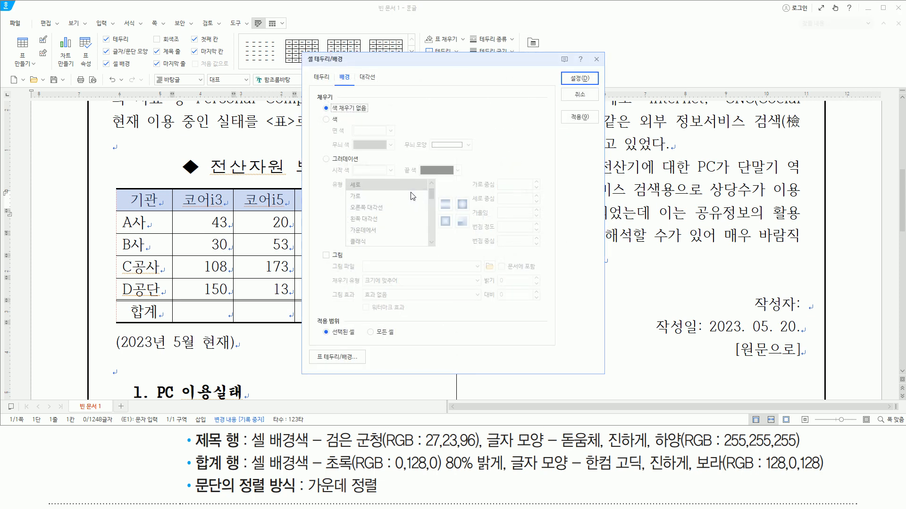
pyautogui.click(334, 120)
pyautogui.click(363, 132)
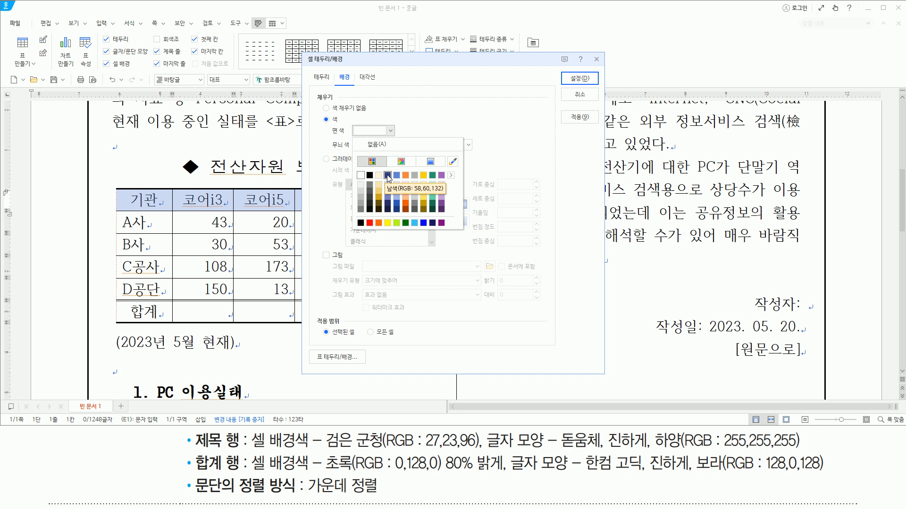
pyautogui.click(451, 177)
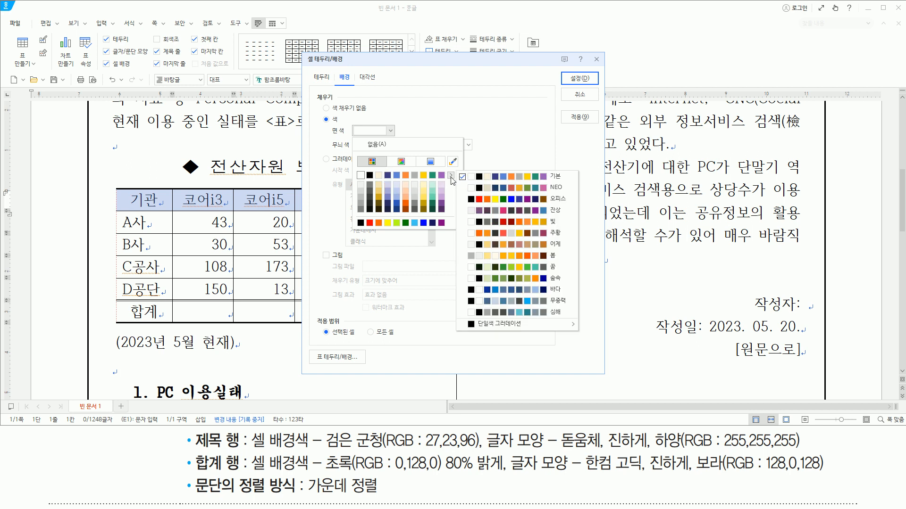
pyautogui.click(499, 198)
pyautogui.click(387, 131)
pyautogui.click(387, 130)
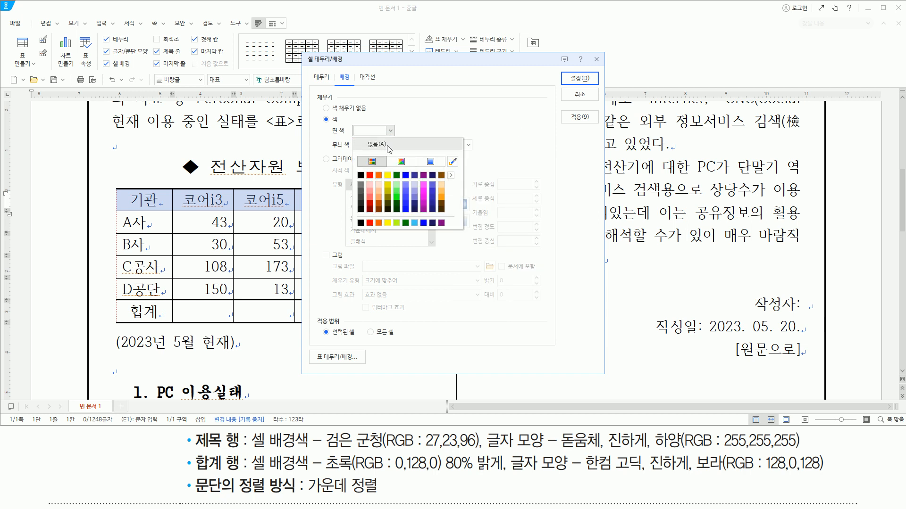
pyautogui.click(433, 175)
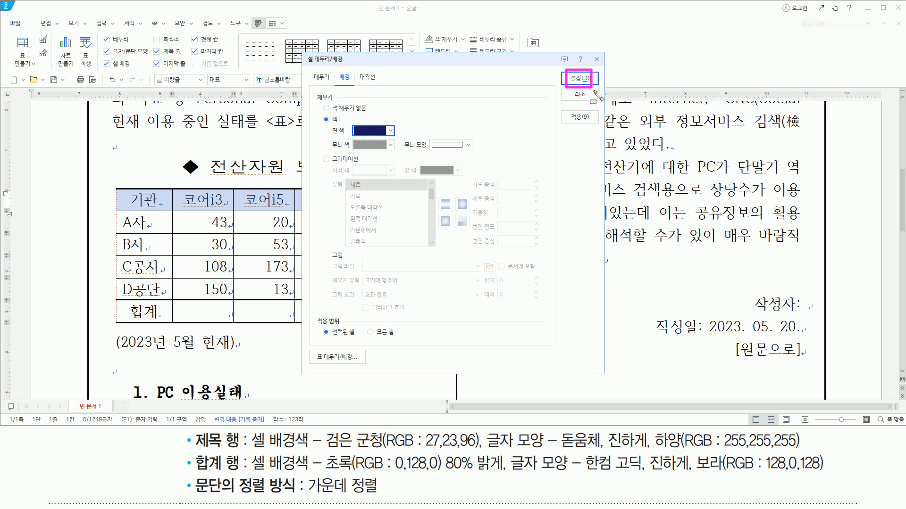
pyautogui.click(579, 78)
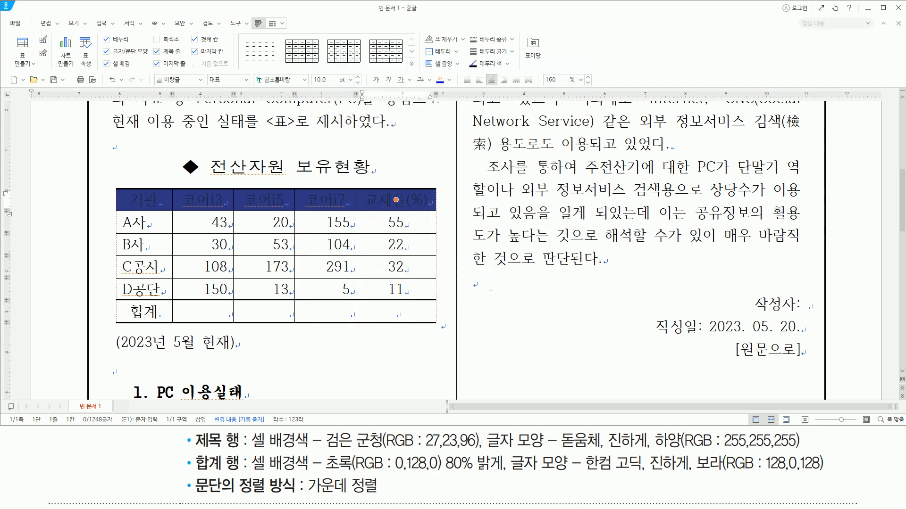
# - Choose the 돋움체 font and bold (진하게) for the table's header row text
pyautogui.hotkey('alt', 'l')
pyautogui.write('돋움체')
pyautogui.press('BackSpace')
pyautogui.press('BackSpace')
pyautogui.press('BackSpace')
pyautogui.write('움체')
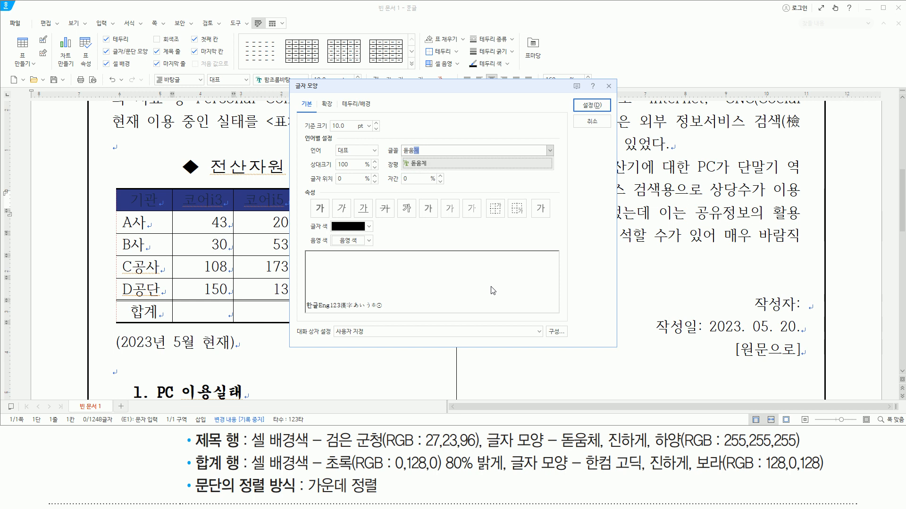
pyautogui.press('Return')
pyautogui.press('alt')
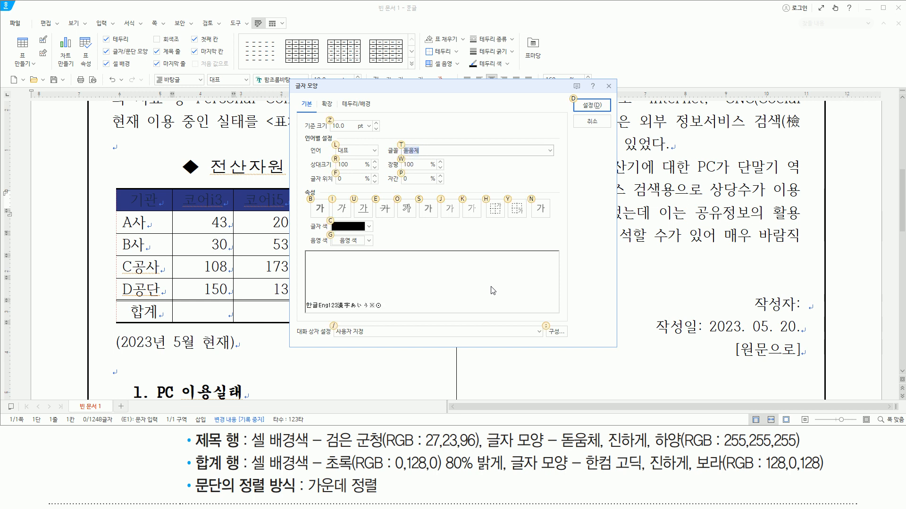
pyautogui.press('b')
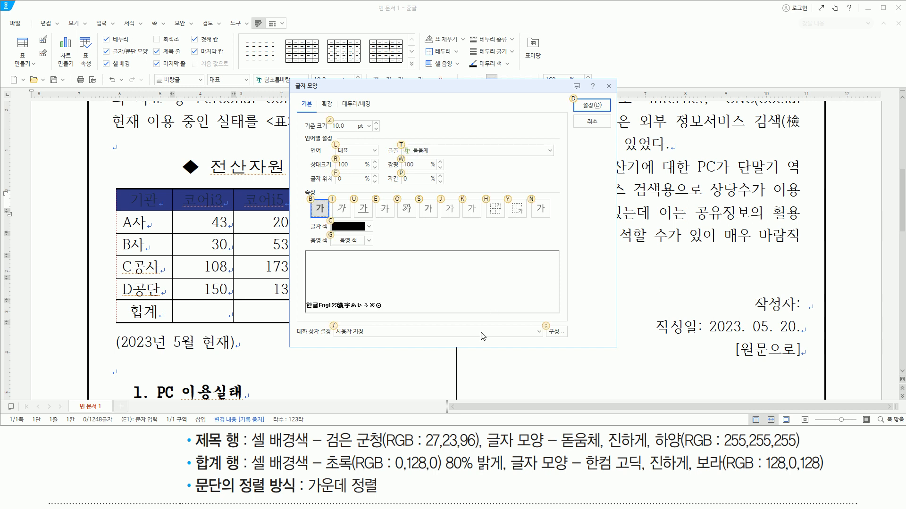
# - Set the header row's text colour to 하양 (RGB 255,255,255) from the 기본 colour theme and apply the character formatting
pyautogui.click(369, 227)
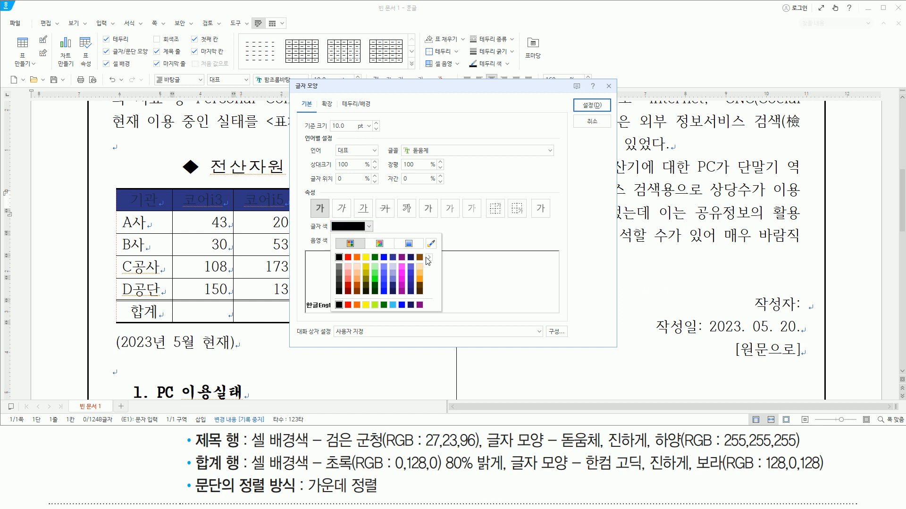
pyautogui.click(429, 257)
pyautogui.click(455, 263)
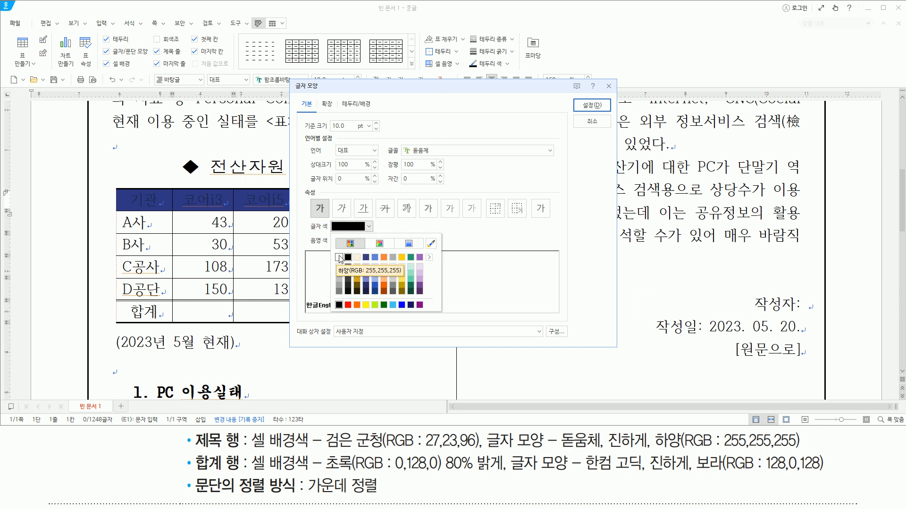
pyautogui.click(339, 258)
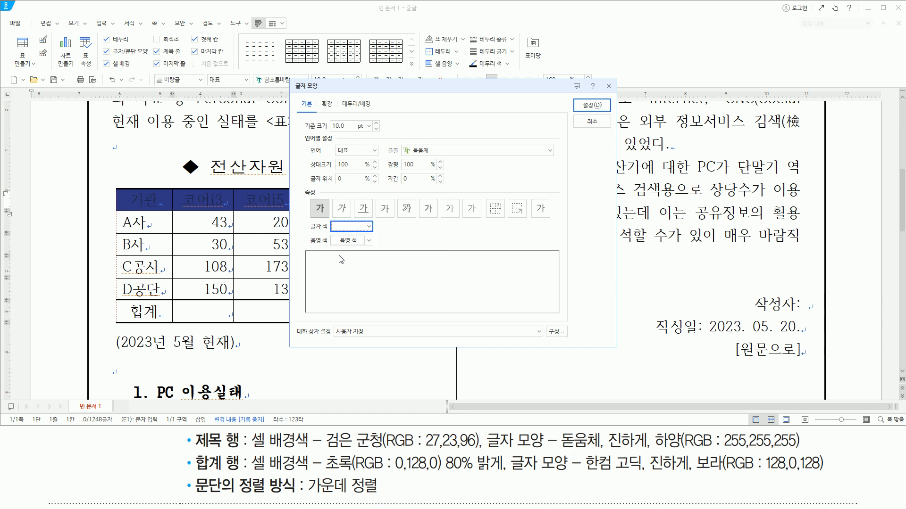
pyautogui.hotkey('ctrl', '2')
pyautogui.moveTo(401, 146); pyautogui.dragTo(443, 156)
pyautogui.moveTo(309, 197)
pyautogui.mouseDown()
pyautogui.moveTo(332, 222)
pyautogui.moveTo(381, 236)
pyautogui.mouseUp()
pyautogui.moveTo(578, 96); pyautogui.dragTo(610, 117)
pyautogui.press('Escape')
pyautogui.click(596, 105)
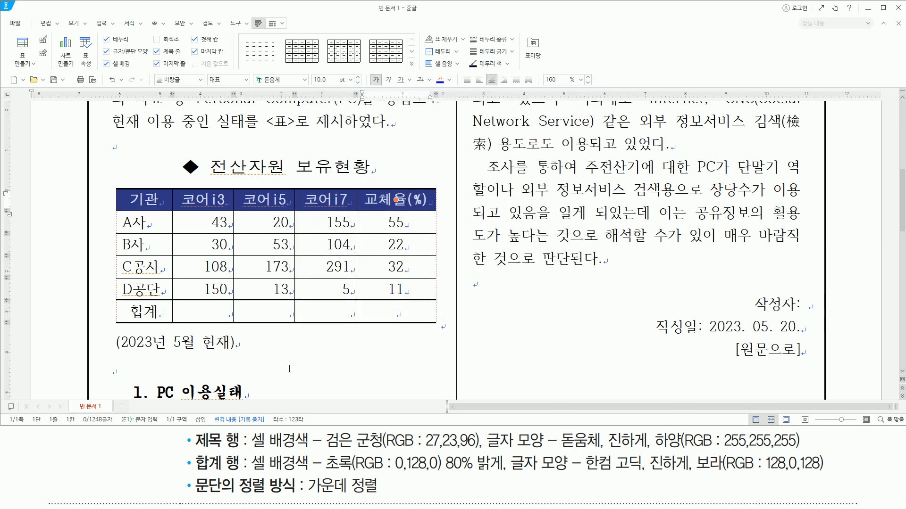
# - Fill the table's 합계 row with 초록 (RGB 0,128,0) 80% 밝게
pyautogui.moveTo(191, 453)
pyautogui.mouseDown()
pyautogui.moveTo(240, 471)
pyautogui.moveTo(608, 484)
pyautogui.moveTo(832, 478)
pyautogui.mouseUp()
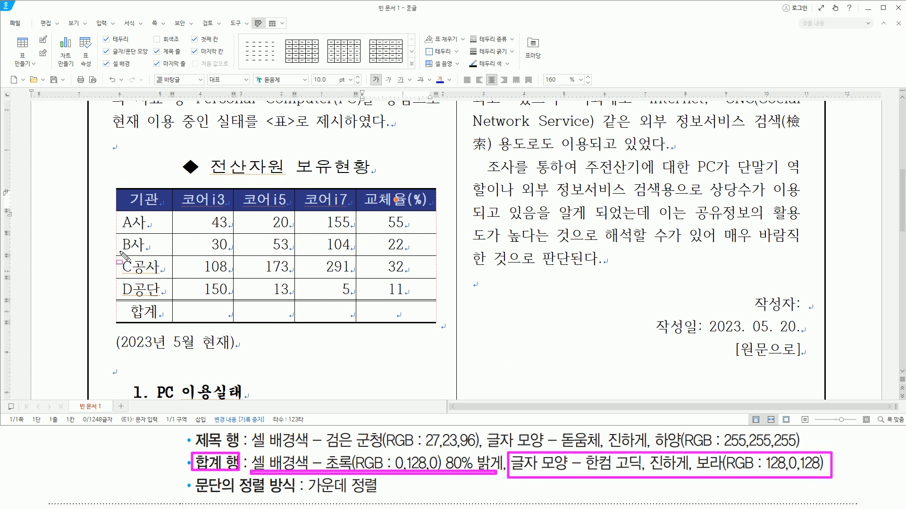
pyautogui.press('Escape')
pyautogui.moveTo(141, 312); pyautogui.dragTo(429, 316)
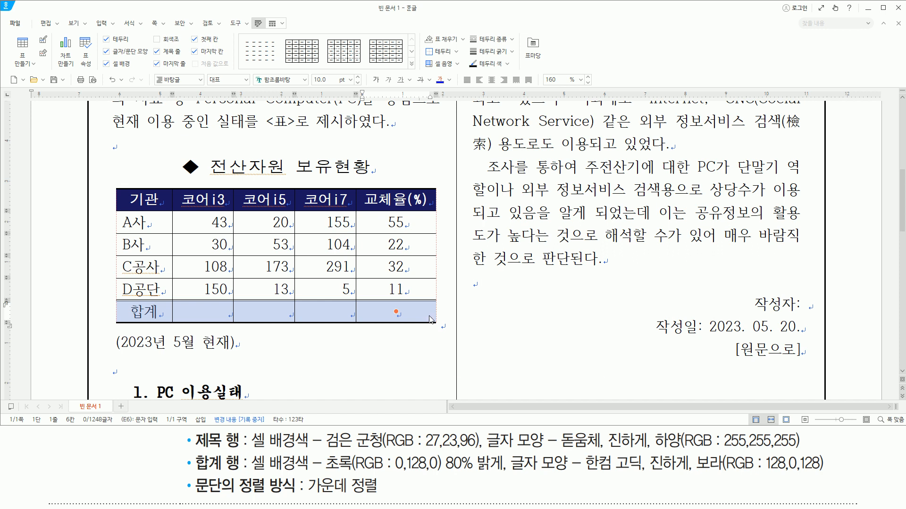
pyautogui.press('l')
pyautogui.click(326, 119)
pyautogui.click(377, 131)
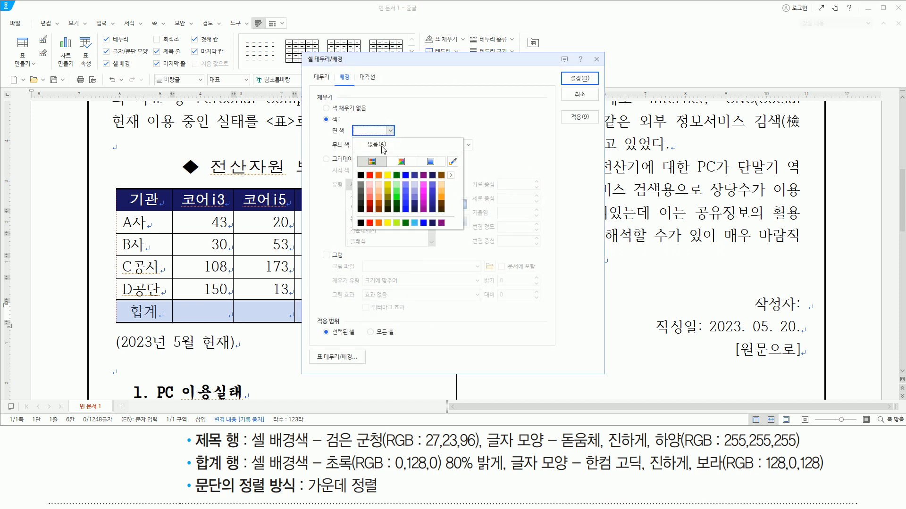
pyautogui.click(396, 184)
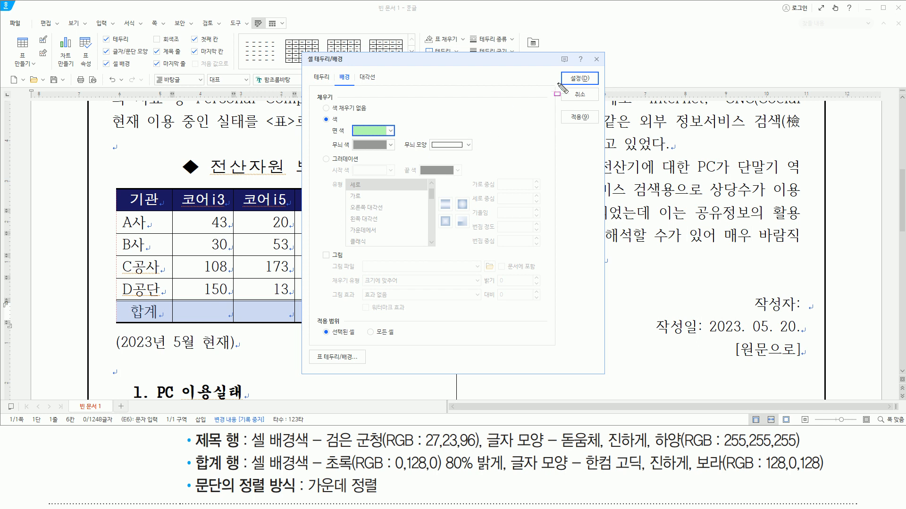
pyautogui.click(577, 79)
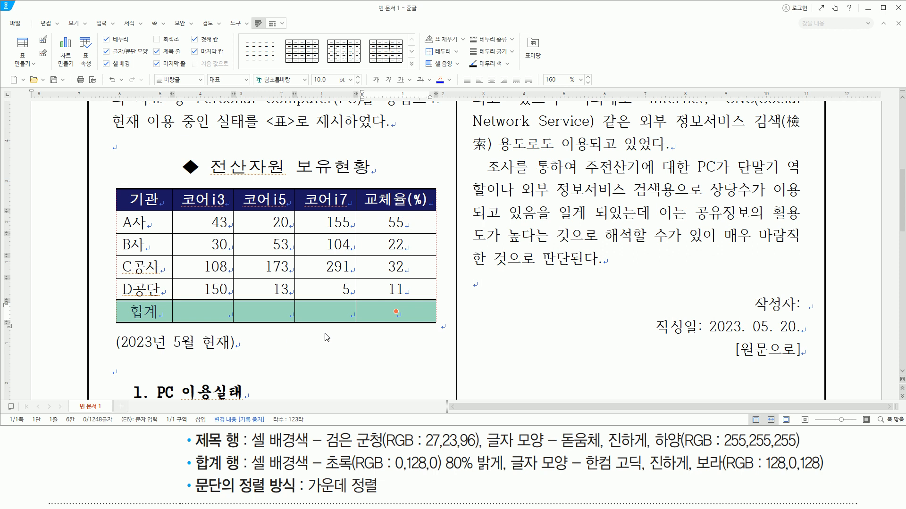
# - Choose the 한컴 고딕 font and bold (진하게) for the 합계 row's text
pyautogui.hotkey('alt', 'l')
pyautogui.write('한ㅋ')
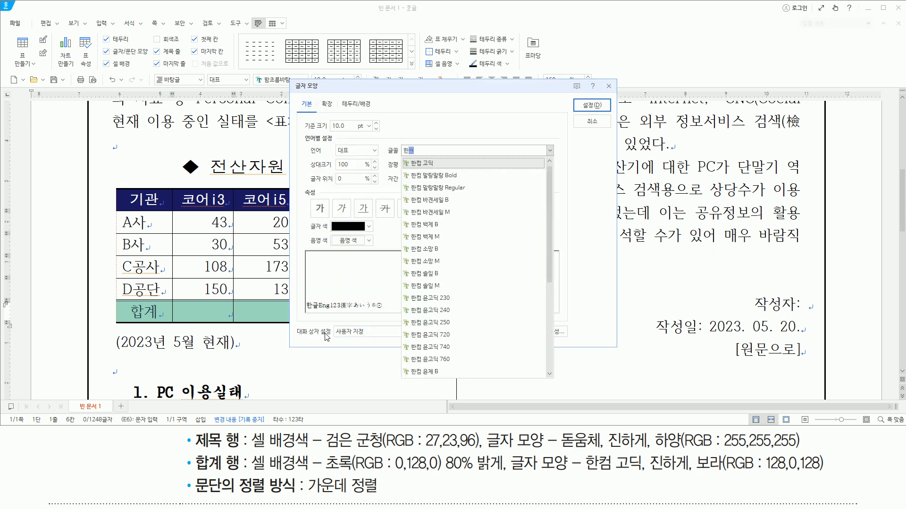
pyautogui.write('ㅓㅁ')
pyautogui.press('Return')
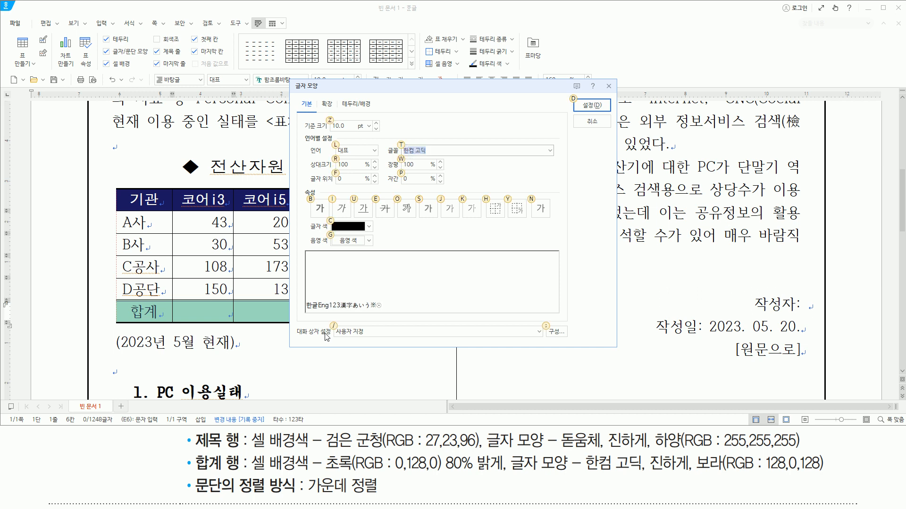
pyautogui.hotkey('alt', 'b')
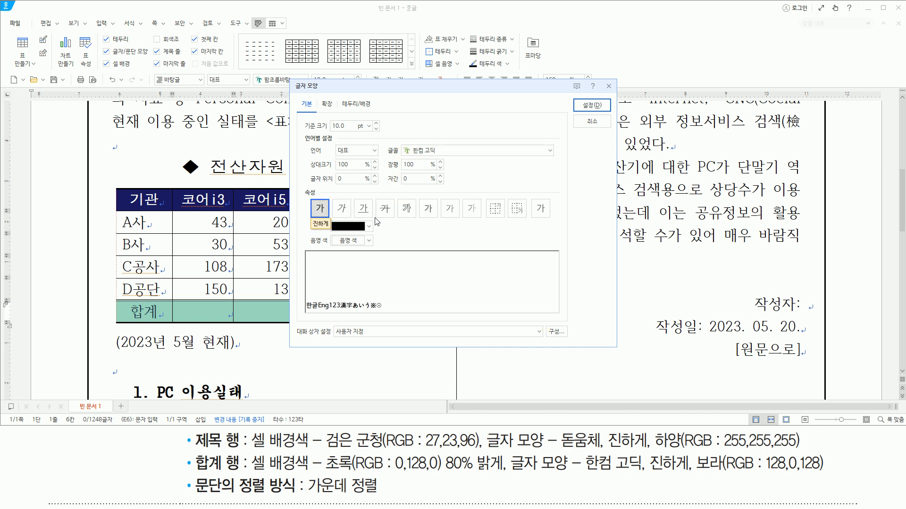
# - Set the 합계 row's text colour to 보라 (RGB 128,0,128) from the 오피스 colour theme and apply the character formatting
pyautogui.click(370, 227)
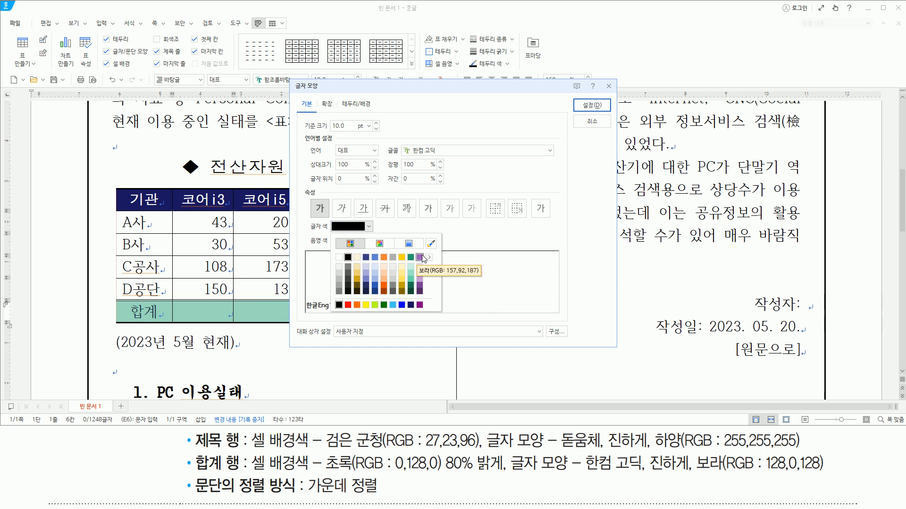
pyautogui.click(430, 258)
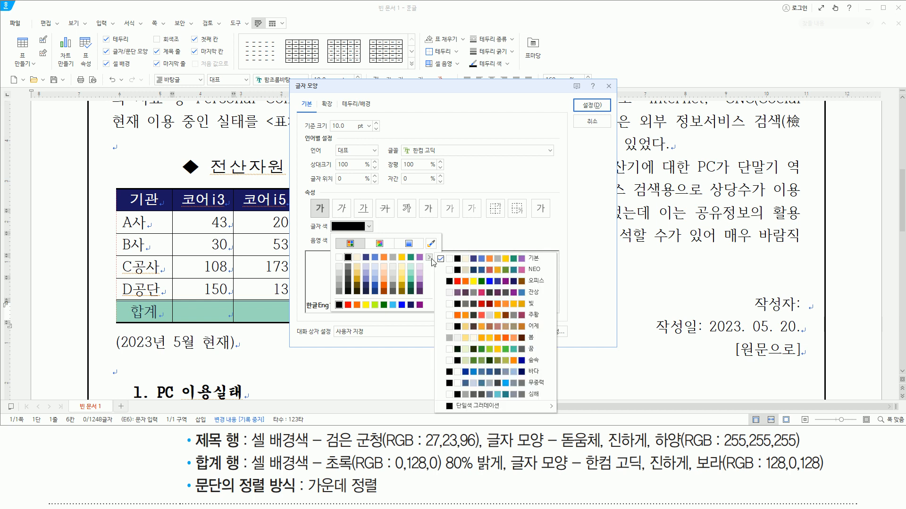
pyautogui.click(459, 281)
pyautogui.click(469, 246)
pyautogui.click(369, 226)
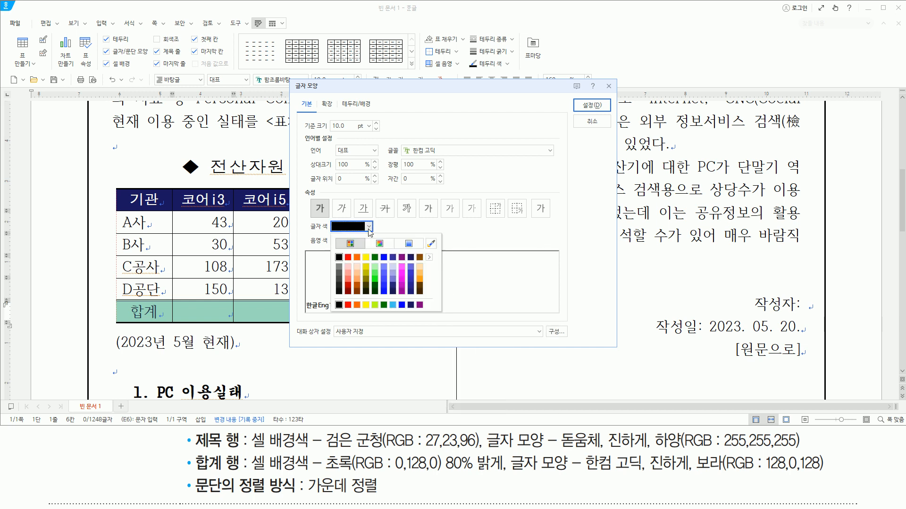
pyautogui.click(402, 258)
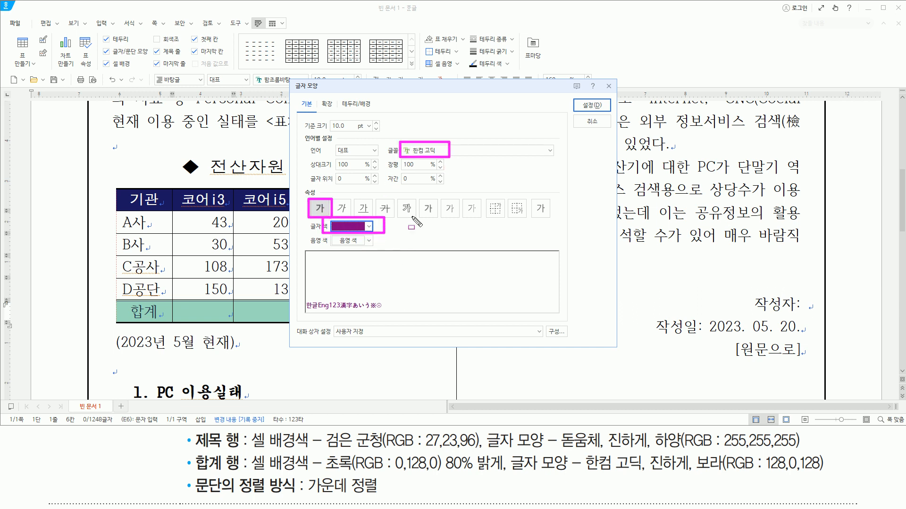
pyautogui.click(592, 104)
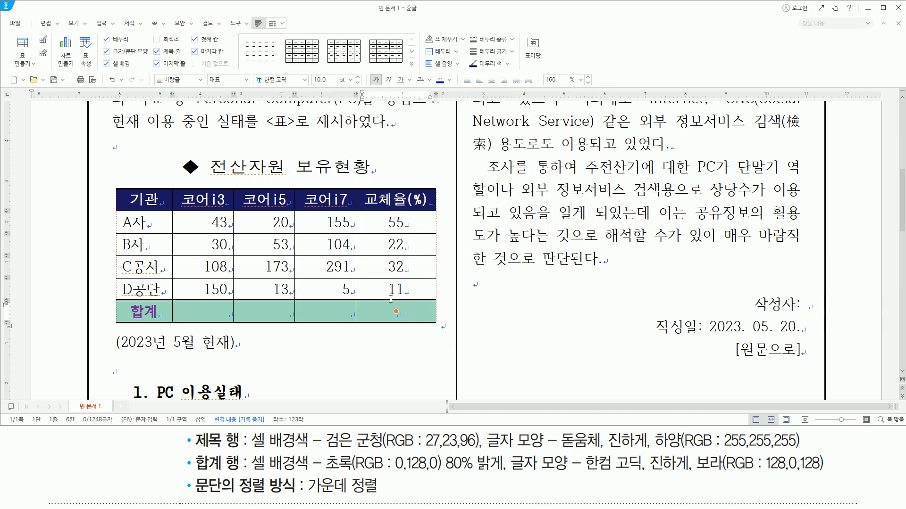
pyautogui.moveTo(193, 472)
pyautogui.mouseDown()
pyautogui.moveTo(280, 494)
pyautogui.moveTo(389, 494)
pyautogui.mouseUp()
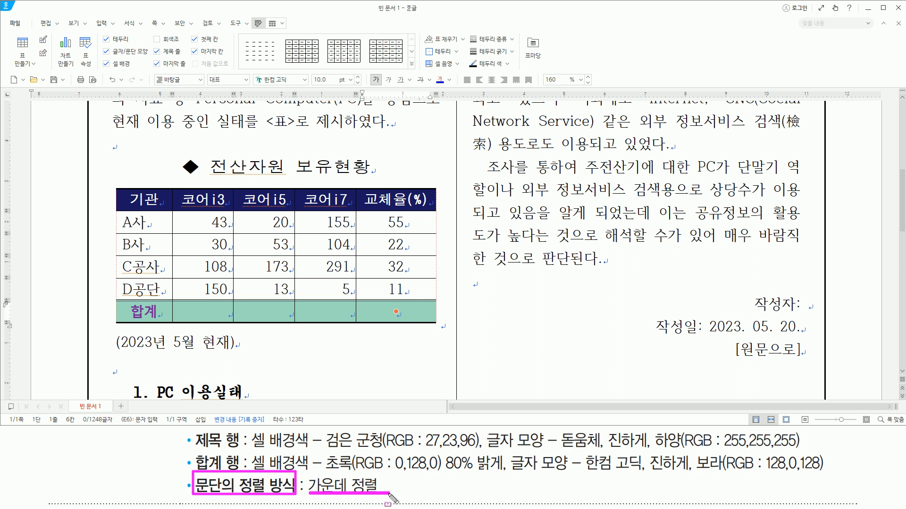
pyautogui.moveTo(106, 184)
pyautogui.mouseDown()
pyautogui.moveTo(160, 334)
pyautogui.moveTo(446, 354)
pyautogui.mouseUp()
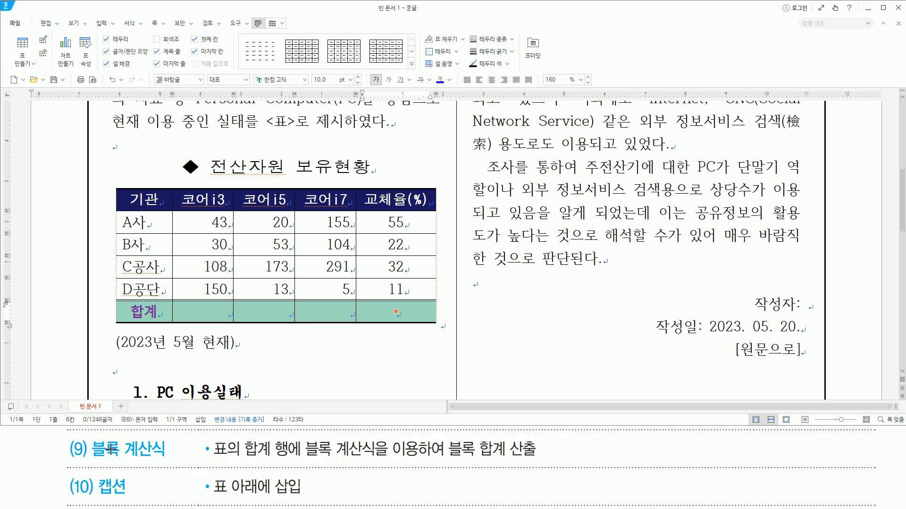
pyautogui.moveTo(90, 458); pyautogui.dragTo(169, 458)
pyautogui.moveTo(191, 305)
pyautogui.mouseDown()
pyautogui.moveTo(344, 313)
pyautogui.moveTo(347, 320)
pyautogui.mouseUp()
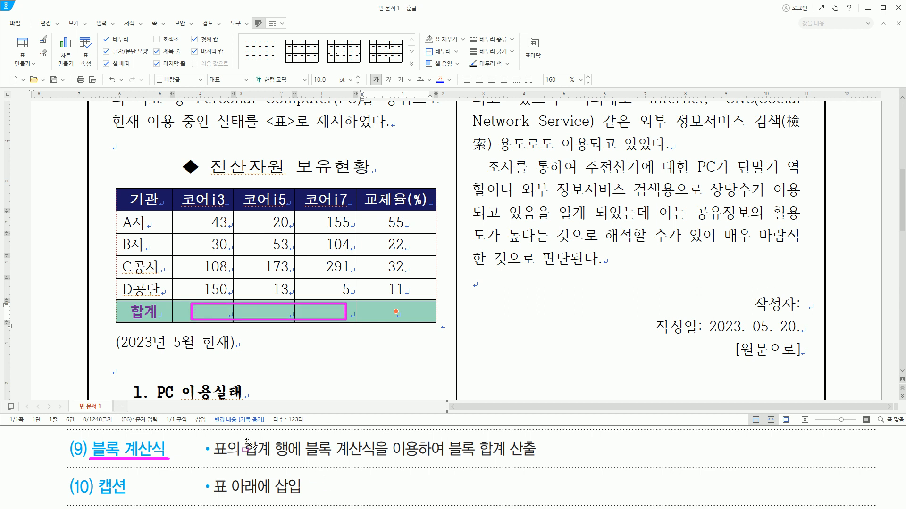
pyautogui.moveTo(242, 435); pyautogui.dragTo(291, 460)
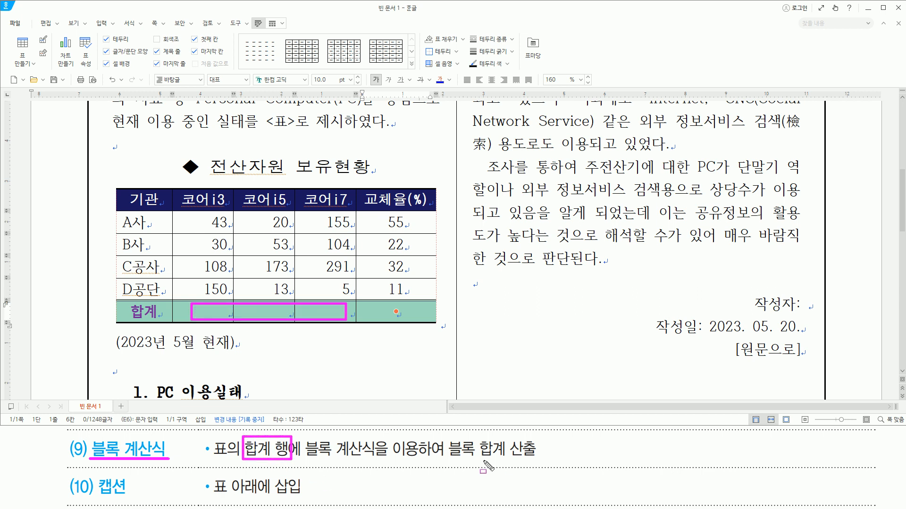
pyautogui.moveTo(448, 458); pyautogui.dragTo(541, 460)
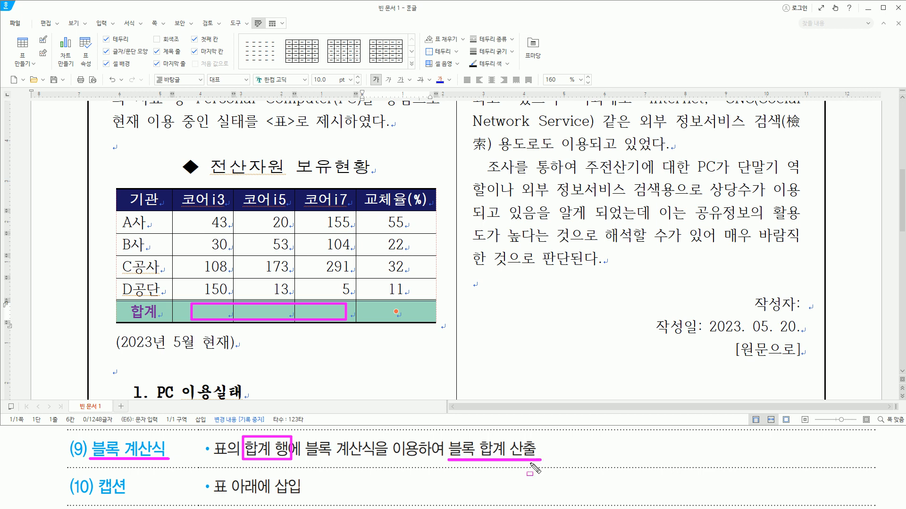
pyautogui.moveTo(187, 214); pyautogui.dragTo(352, 326)
# - Calculate block sums (블록 합계) for the 코어i3, 코어i5 and 코어i7 columns into the 합계 row
pyautogui.press('Escape')
pyautogui.moveTo(207, 225); pyautogui.dragTo(323, 315)
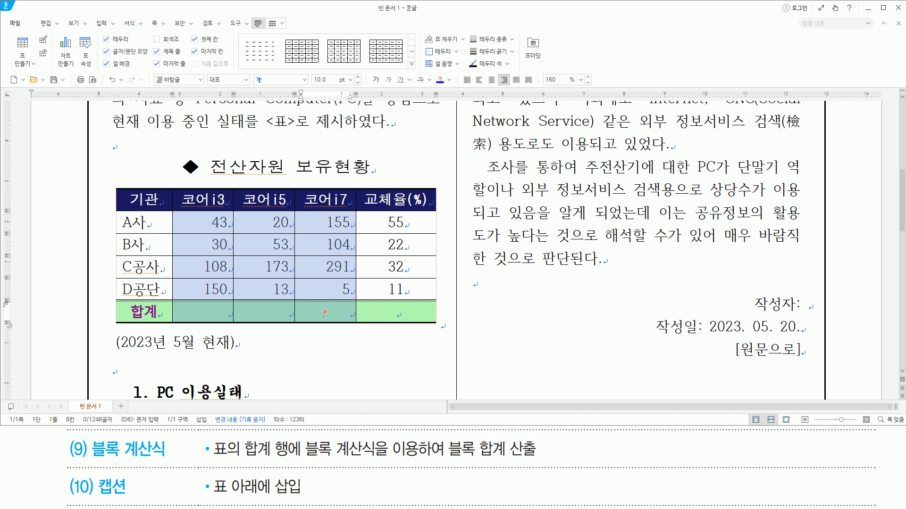
pyautogui.hotkey('ctrl', 'shift', 's')
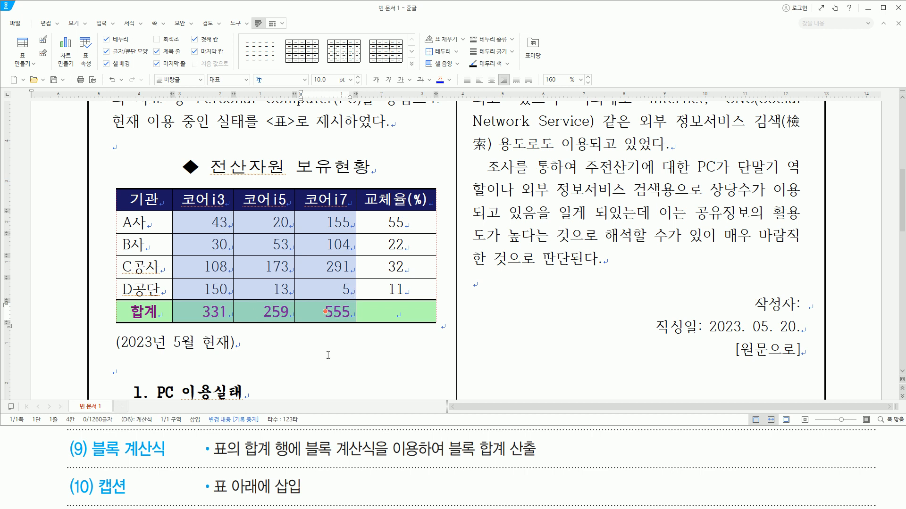
pyautogui.moveTo(74, 496); pyautogui.dragTo(135, 496)
pyautogui.moveTo(209, 473); pyautogui.dragTo(304, 496)
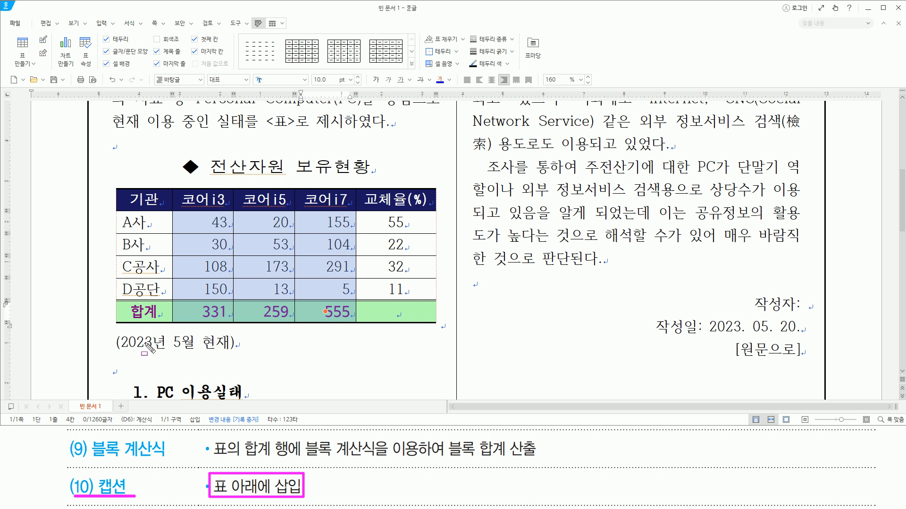
pyautogui.press('Delete')
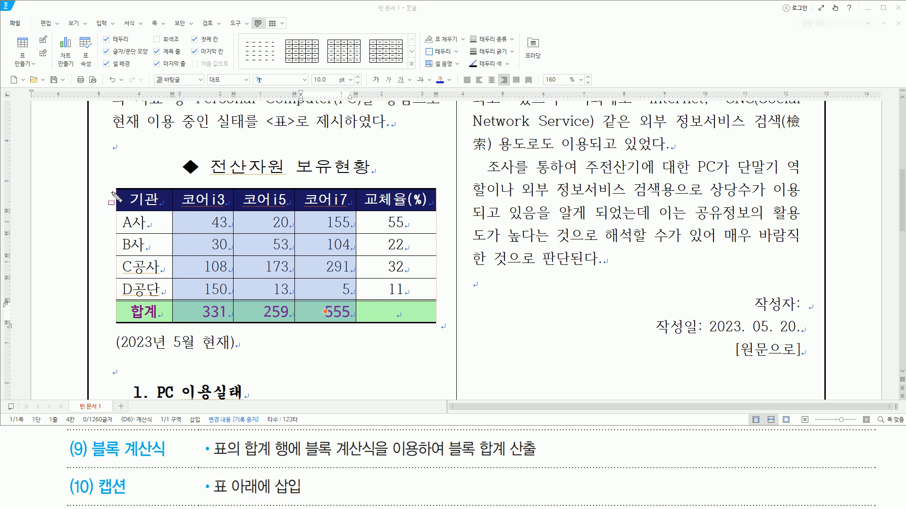
pyautogui.moveTo(107, 185); pyautogui.dragTo(448, 352)
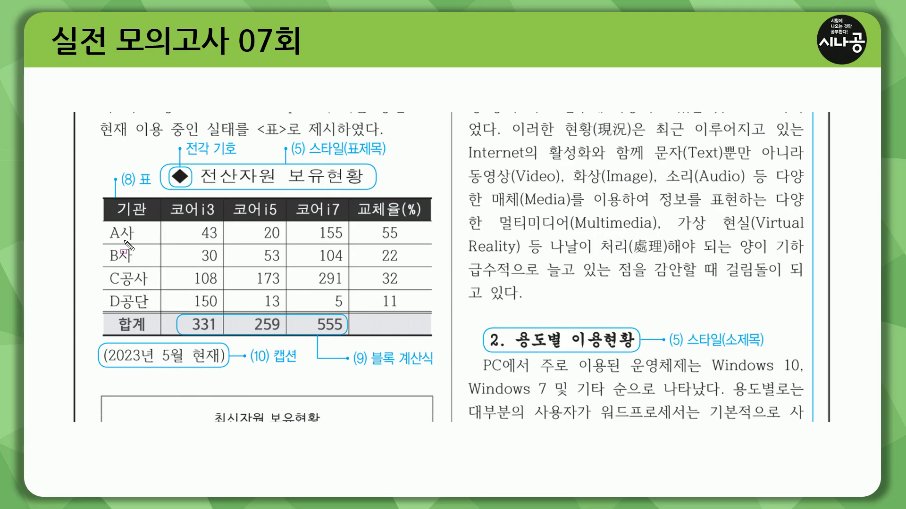
pyautogui.moveTo(103, 196); pyautogui.dragTo(435, 370)
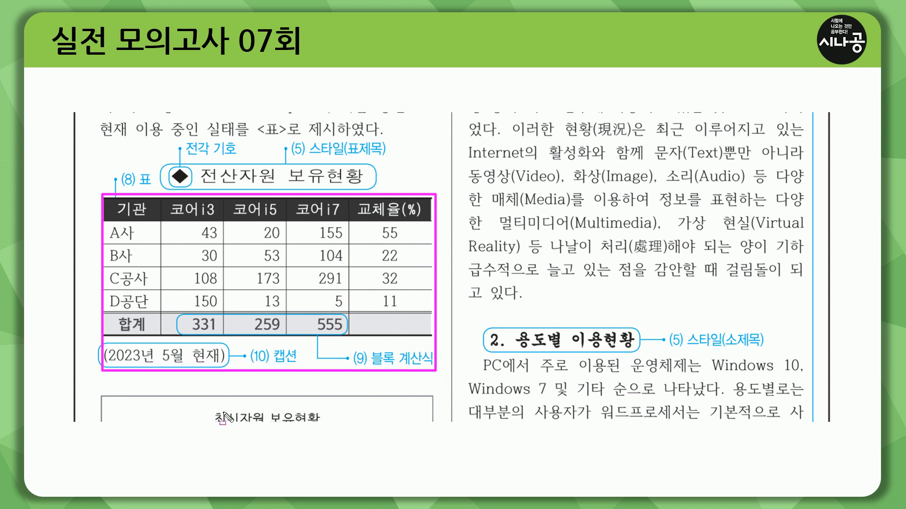
pyautogui.press('Escape')
pyautogui.click(251, 359)
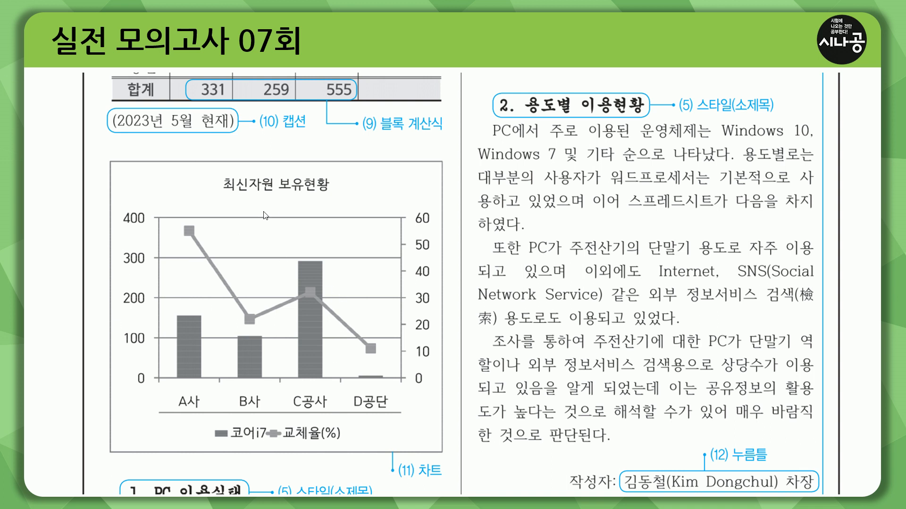
pyautogui.click(295, 278)
pyautogui.hotkey('ctrl', '2')
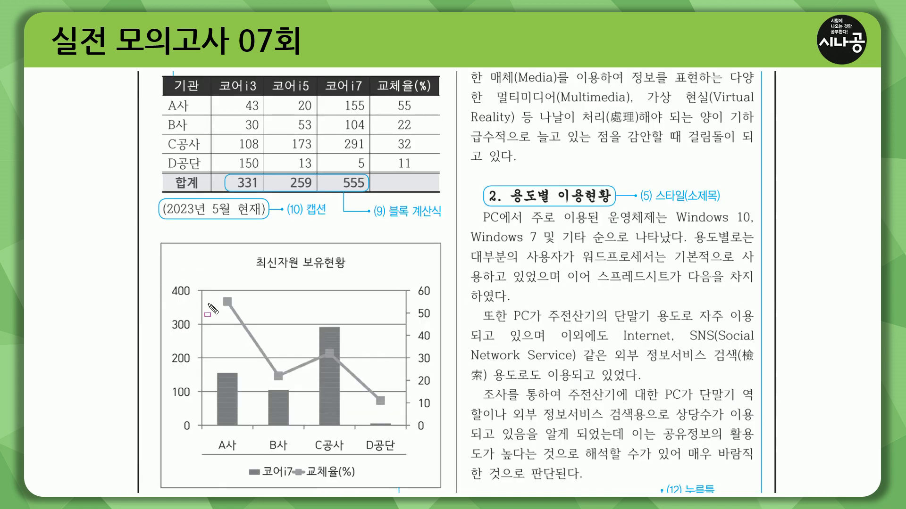
pyautogui.moveTo(209, 435); pyautogui.dragTo(401, 454)
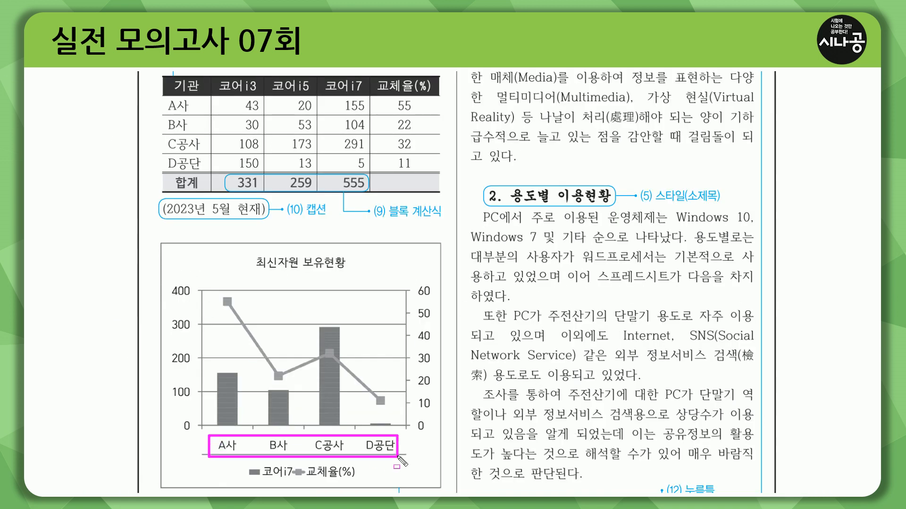
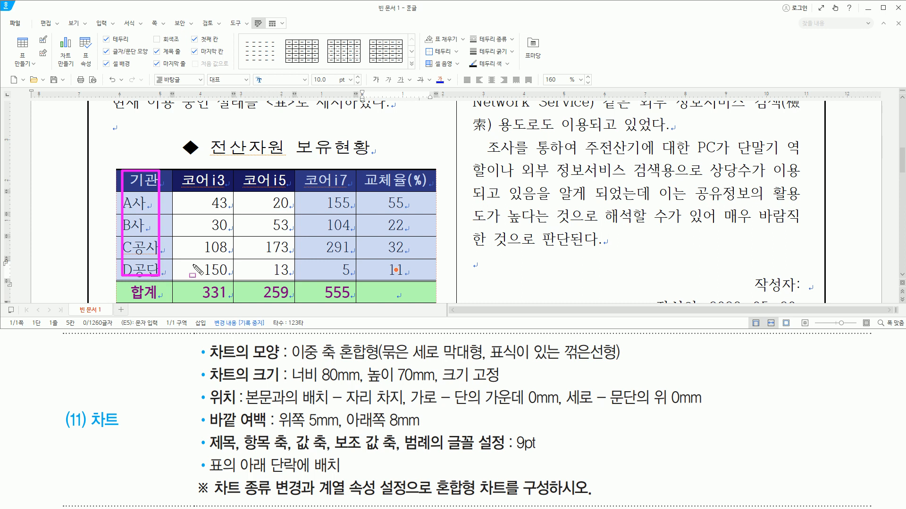
# - Create a chart from the table's 기관, 코어i7 and 교체율(%) columns without the 합계 row, and close the chart data editor
pyautogui.moveTo(302, 175)
pyautogui.mouseDown()
pyautogui.moveTo(337, 241)
pyautogui.moveTo(425, 276)
pyautogui.mouseUp()
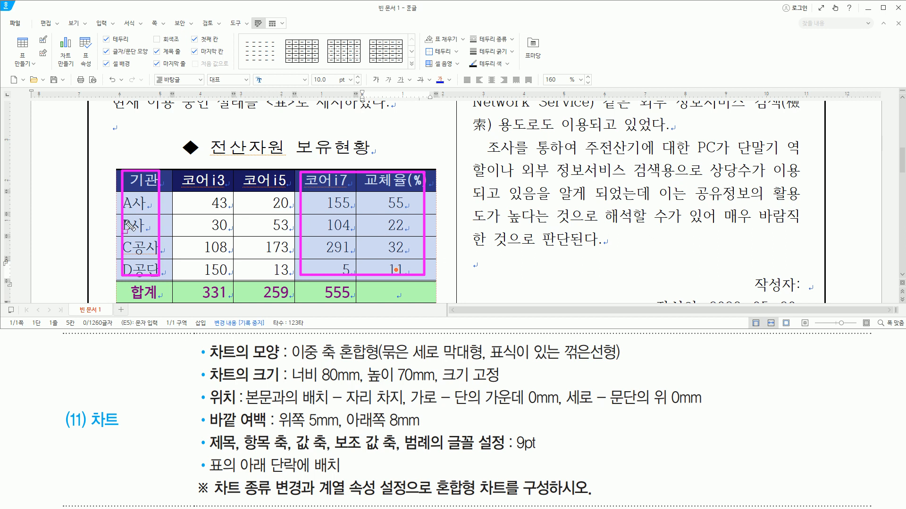
pyautogui.moveTo(56, 32); pyautogui.dragTo(78, 71)
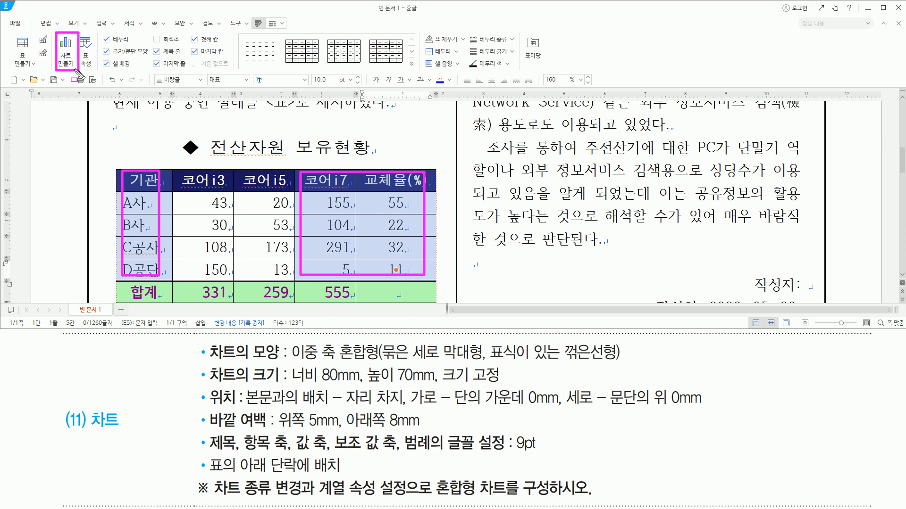
pyautogui.click(65, 59)
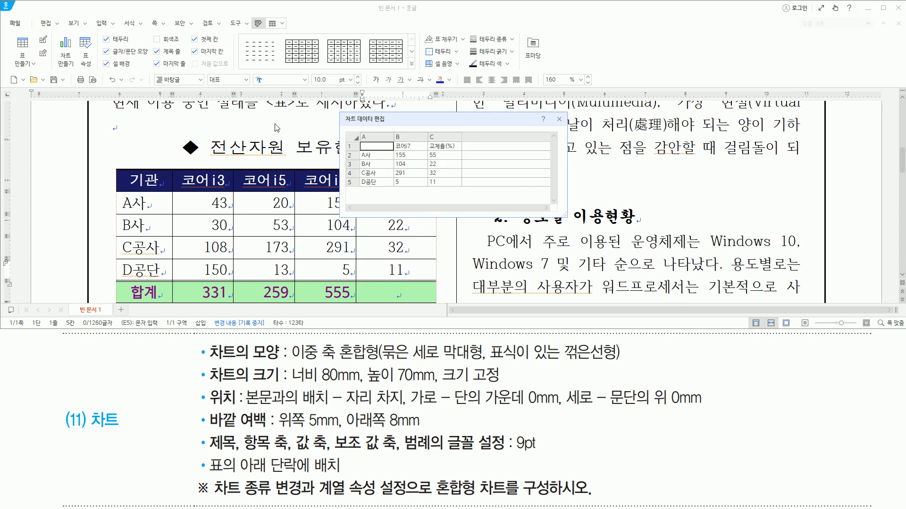
pyautogui.moveTo(341, 113); pyautogui.dragTo(389, 126)
pyautogui.moveTo(550, 111); pyautogui.dragTo(563, 125)
pyautogui.press('Escape')
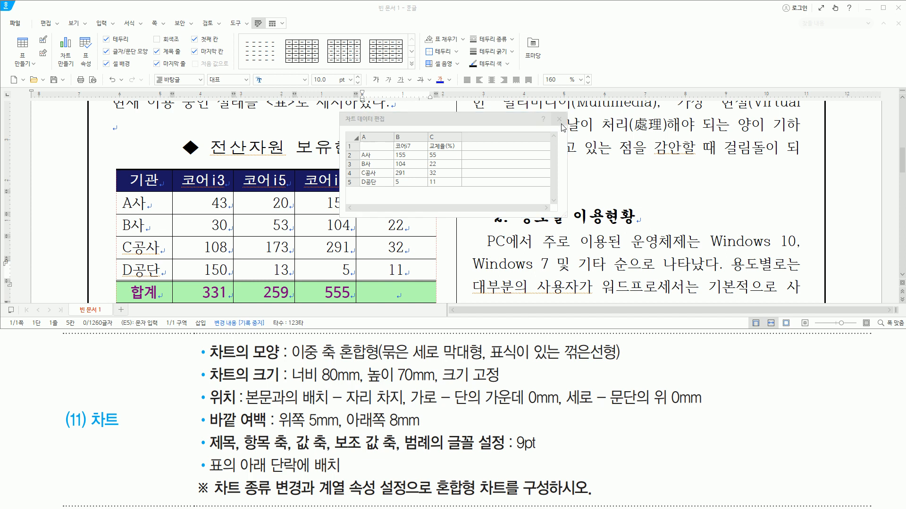
pyautogui.click(560, 119)
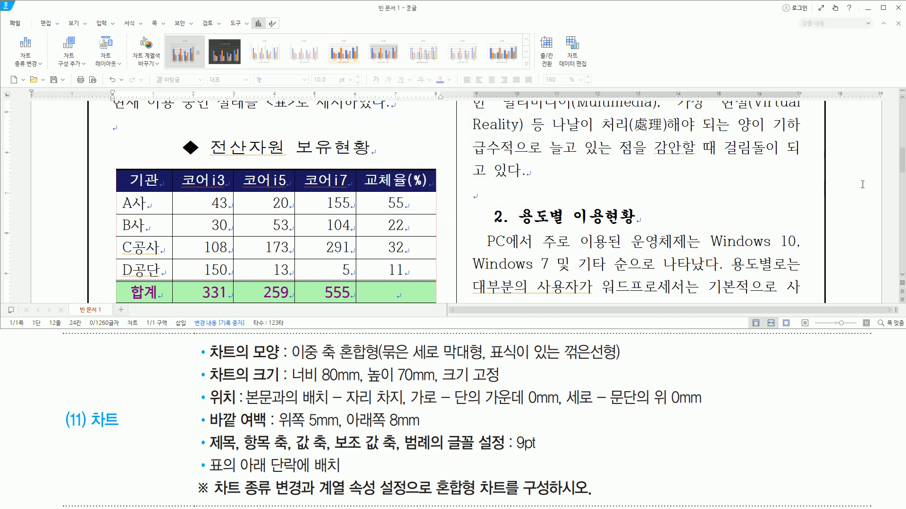
# - Change the chart type of the 교체율(%) series to 표식이 있는 꺾은선형
pyautogui.moveTo(901, 166); pyautogui.dragTo(903, 210)
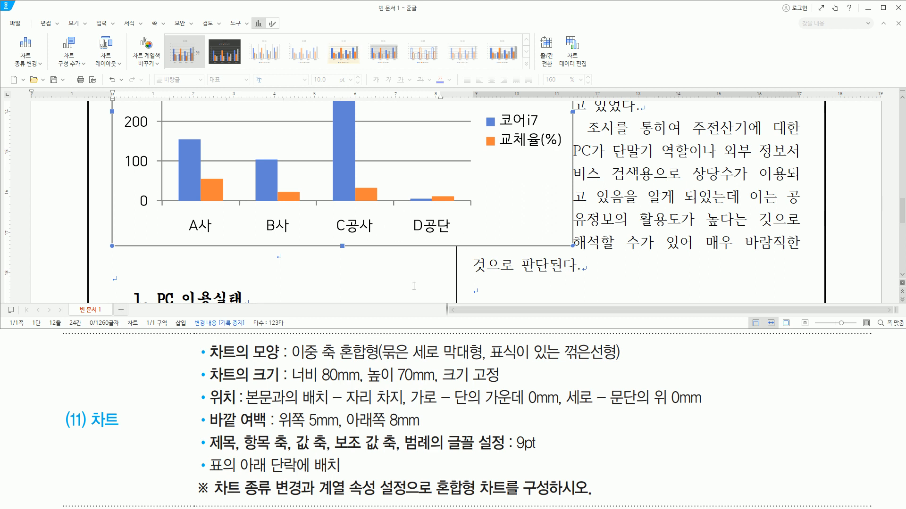
pyautogui.moveTo(289, 362); pyautogui.dragTo(620, 362)
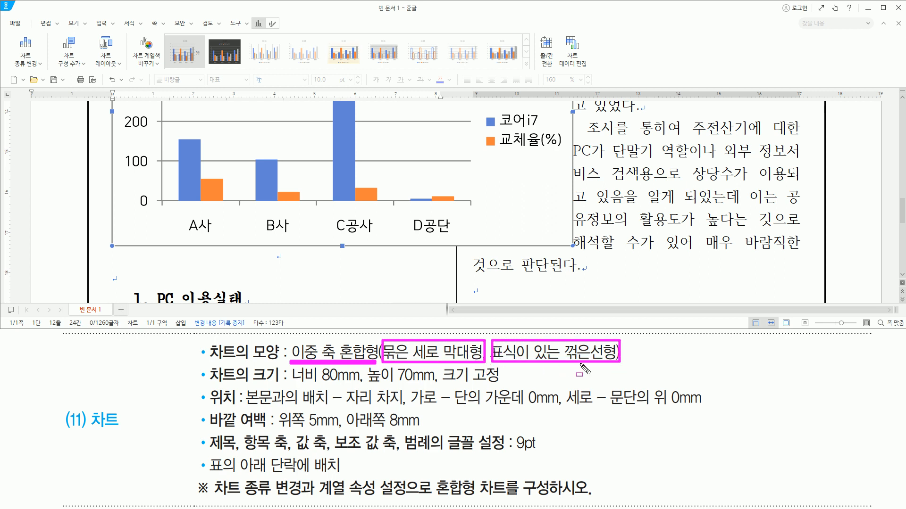
pyautogui.moveTo(498, 149); pyautogui.dragTo(554, 149)
pyautogui.press('Escape')
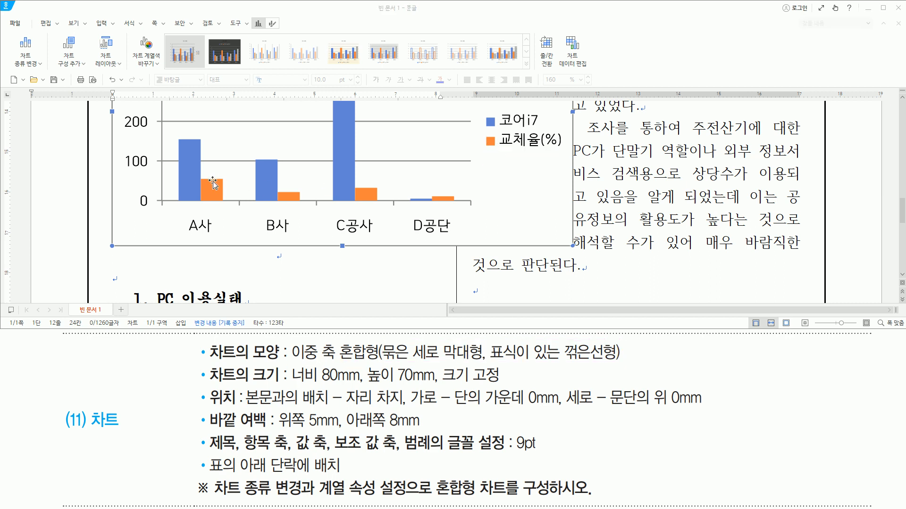
pyautogui.click(213, 182)
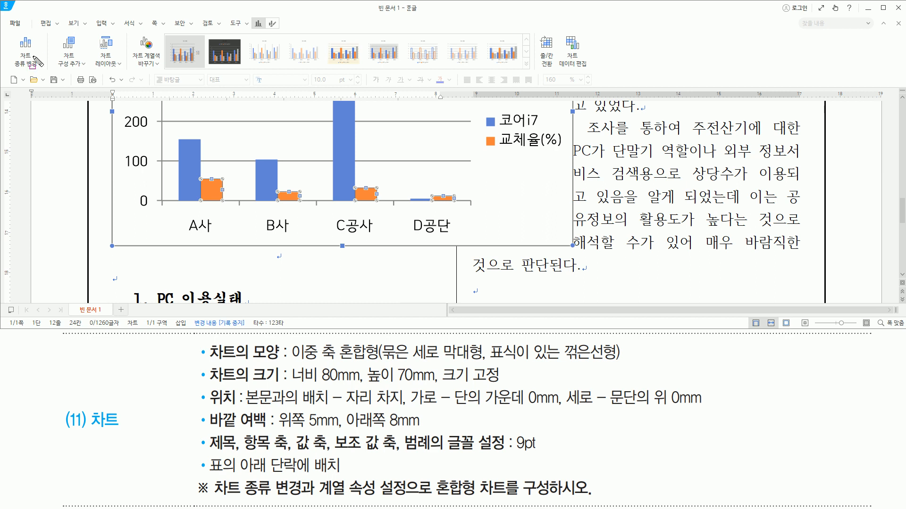
pyautogui.moveTo(13, 35)
pyautogui.mouseDown()
pyautogui.moveTo(30, 70)
pyautogui.moveTo(47, 72)
pyautogui.mouseUp()
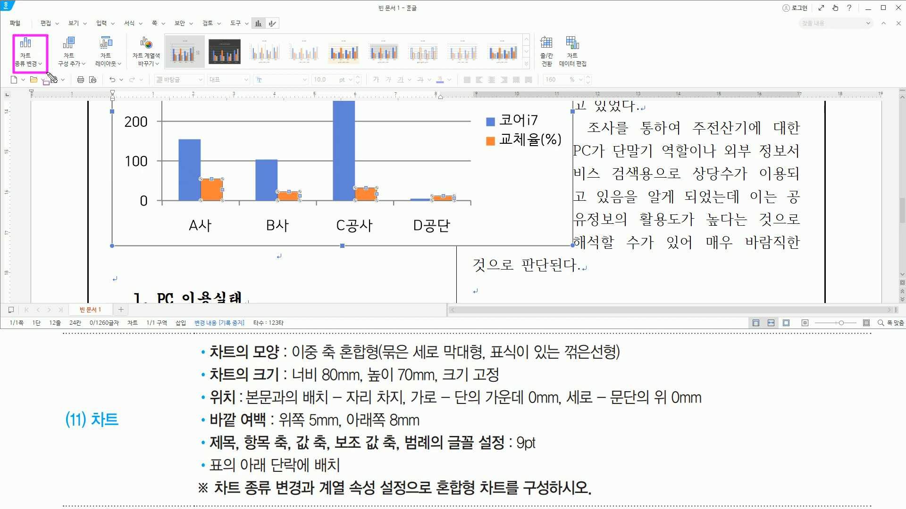
pyautogui.press('Escape')
pyautogui.click(40, 65)
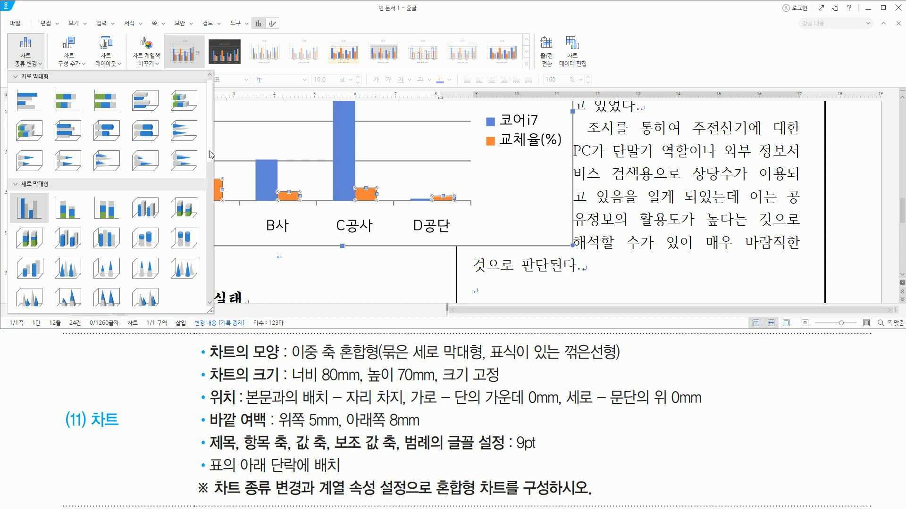
pyautogui.scroll(-3, 215, 216)
pyautogui.moveTo(212, 211); pyautogui.dragTo(213, 215)
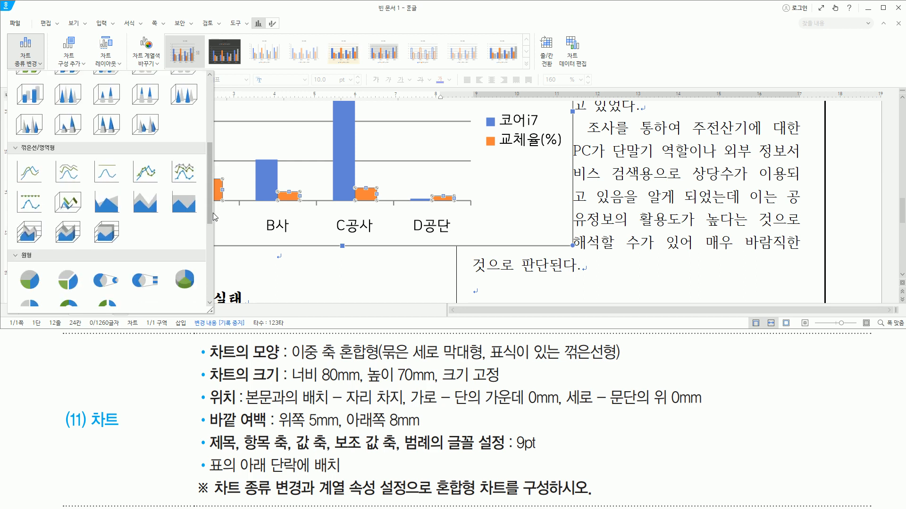
pyautogui.click(145, 172)
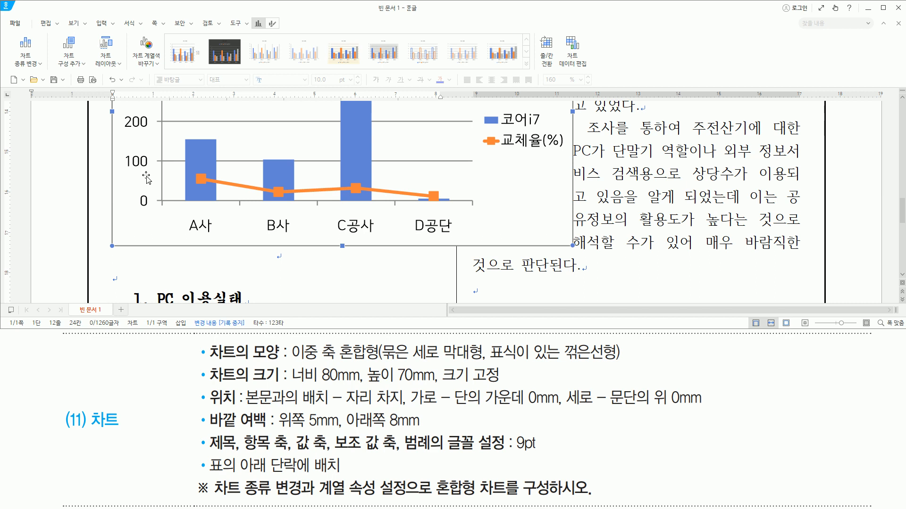
# - Assign the 교체율(%) line series to the secondary axis (보조 축) in its series properties
pyautogui.click(194, 170)
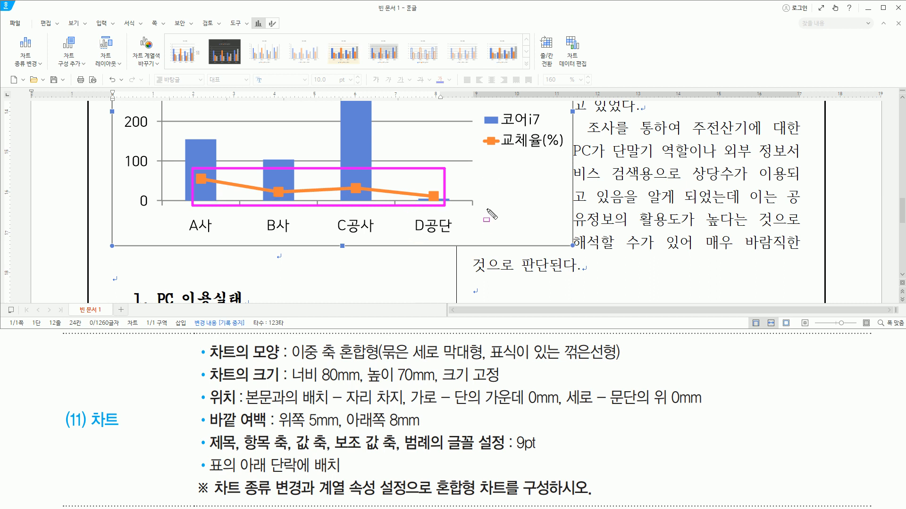
pyautogui.press('Escape')
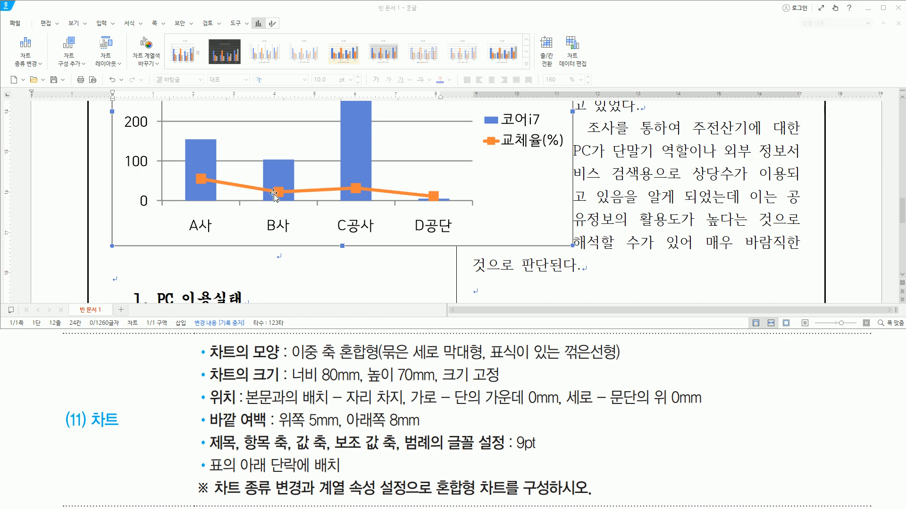
pyautogui.press('Escape')
pyautogui.click(202, 179)
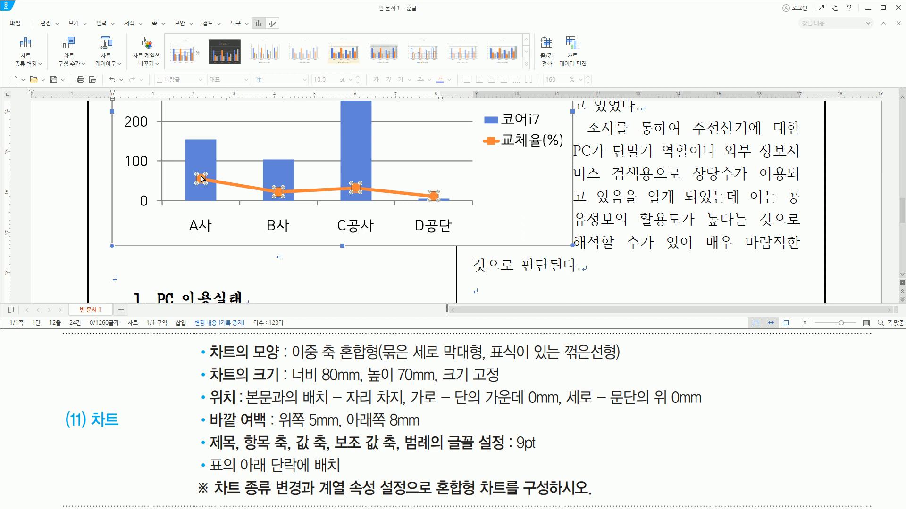
pyautogui.click(202, 179)
pyautogui.doubleClick(202, 179)
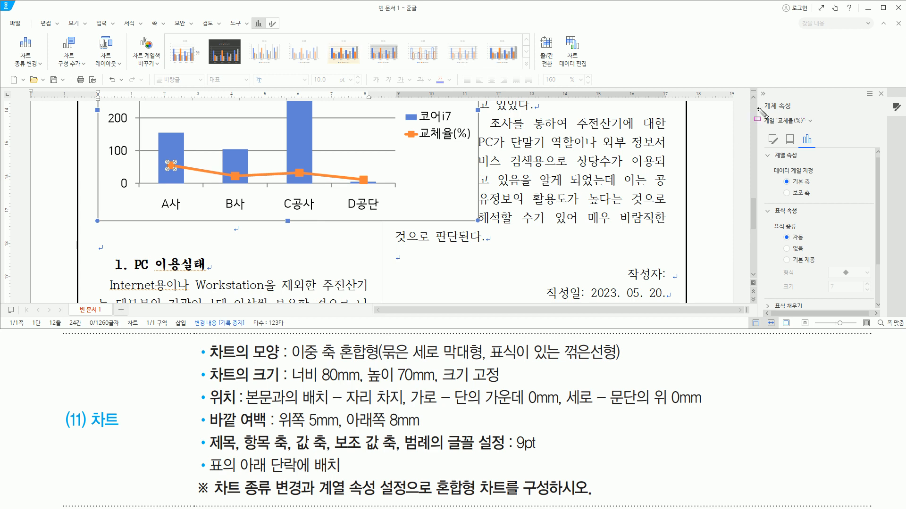
pyautogui.moveTo(762, 99); pyautogui.dragTo(801, 113)
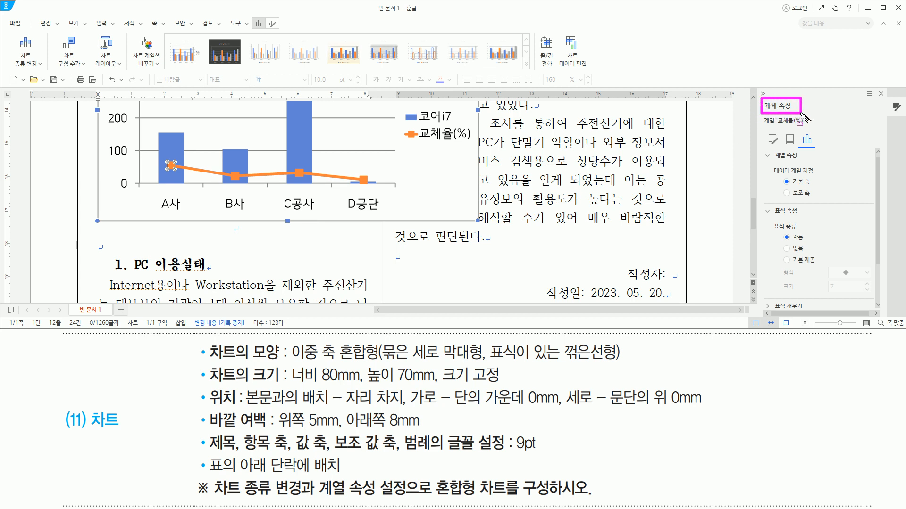
pyautogui.moveTo(779, 178); pyautogui.dragTo(816, 200)
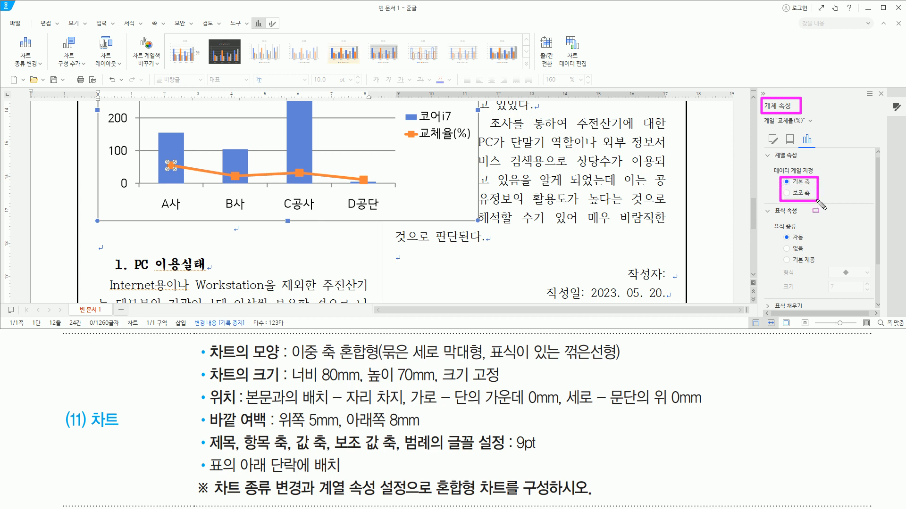
pyautogui.press('Escape')
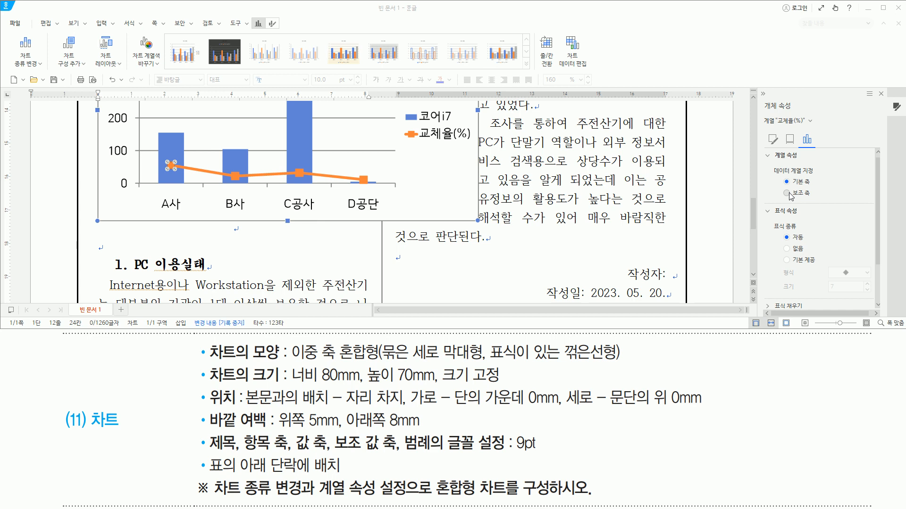
pyautogui.click(787, 193)
pyautogui.moveTo(782, 187); pyautogui.dragTo(813, 201)
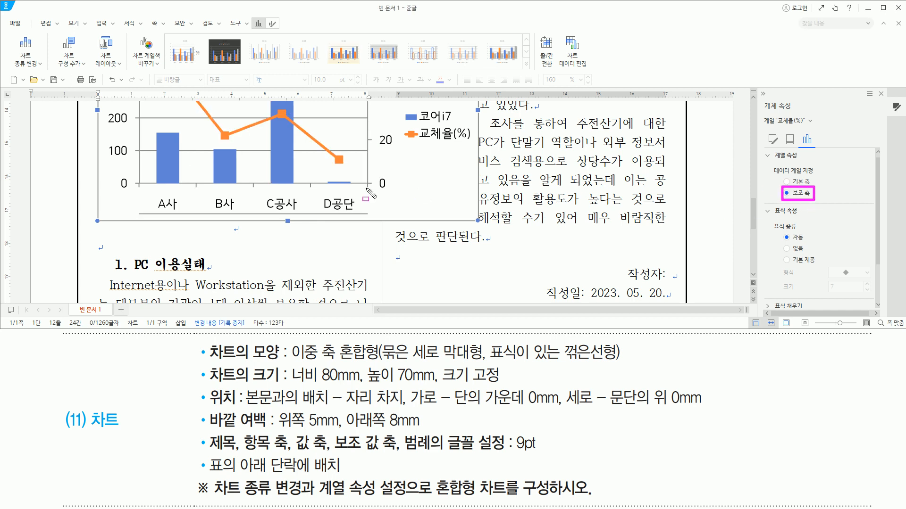
pyautogui.press('Escape')
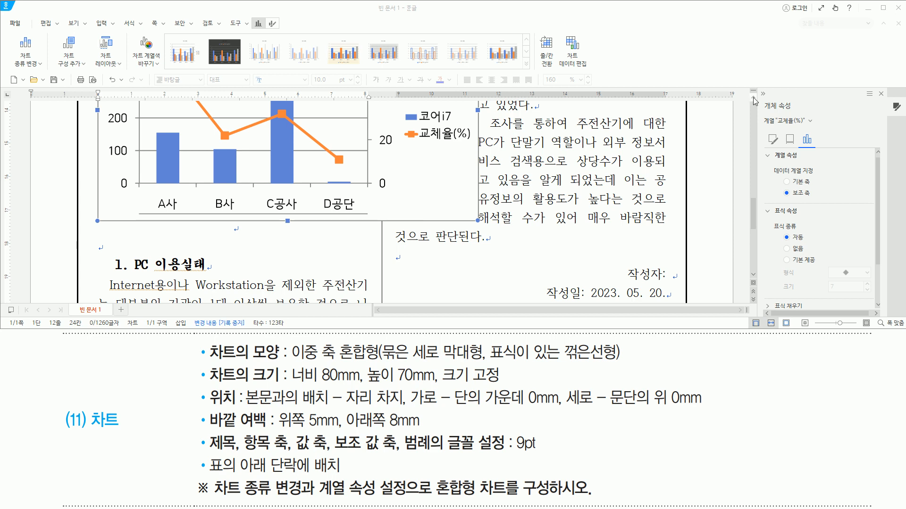
# - Set the chart legend's position to 아래쪽 and close the object properties
pyautogui.scroll(3, 753, 100)
pyautogui.moveTo(374, 140)
pyautogui.mouseDown()
pyautogui.moveTo(395, 282)
pyautogui.moveTo(407, 292)
pyautogui.mouseUp()
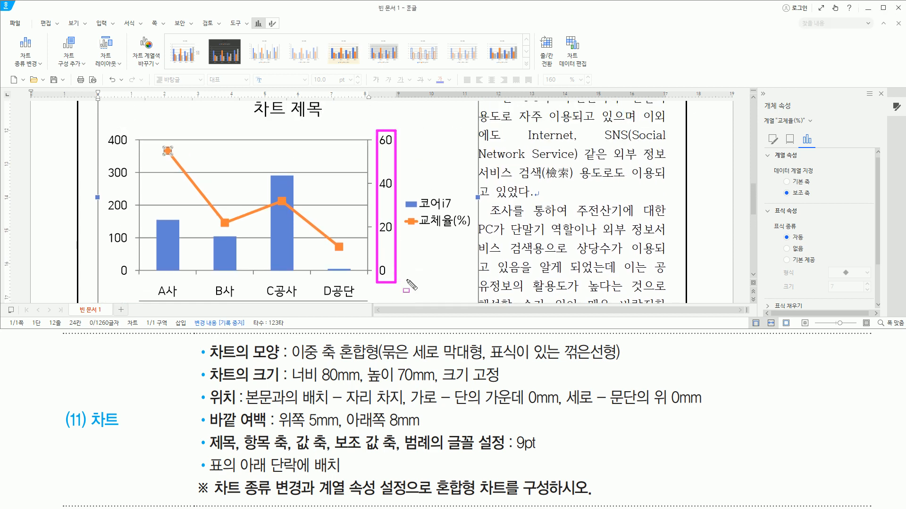
pyautogui.moveTo(402, 193); pyautogui.dragTo(471, 235)
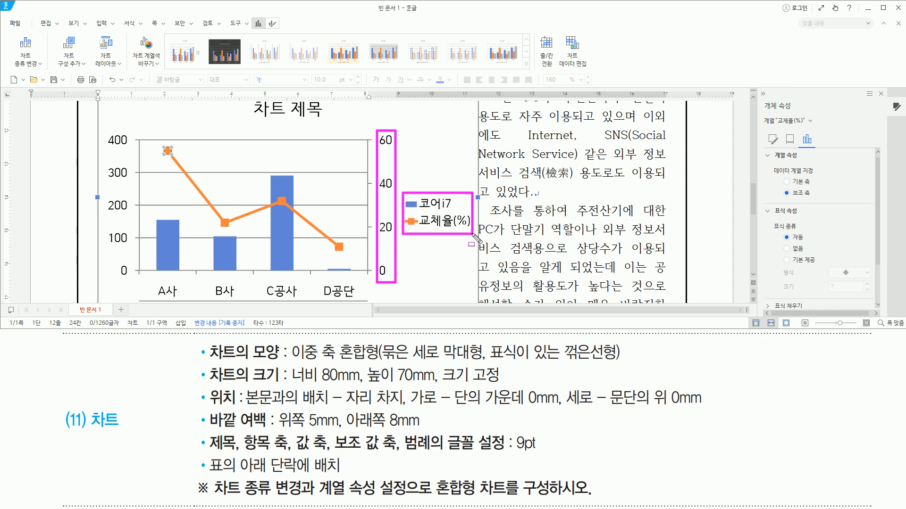
pyautogui.press('Escape')
pyautogui.moveTo(401, 191); pyautogui.dragTo(472, 235)
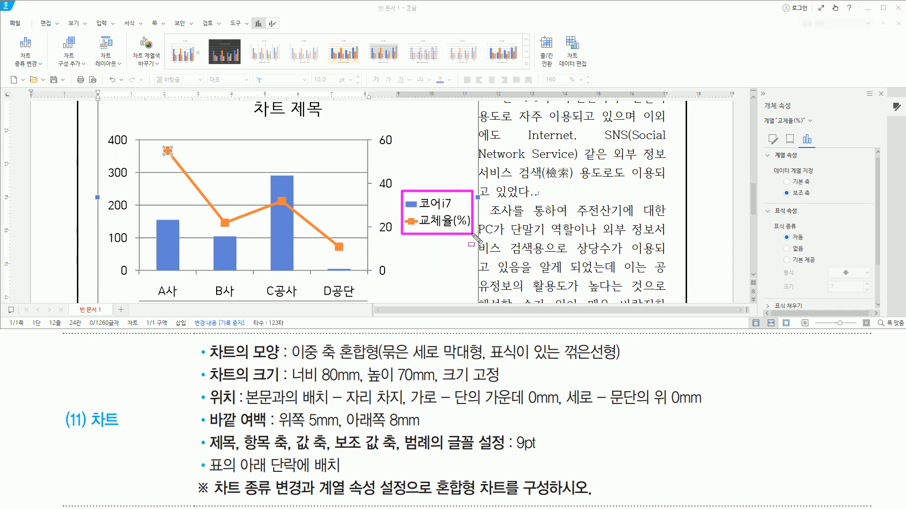
pyautogui.moveTo(761, 96); pyautogui.dragTo(796, 112)
pyautogui.moveTo(797, 166); pyautogui.dragTo(802, 169)
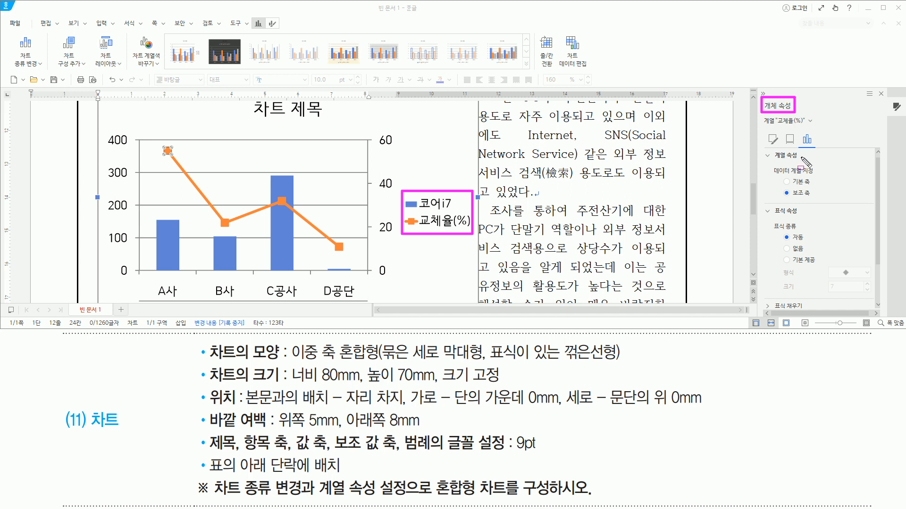
pyautogui.press('Escape')
pyautogui.click(444, 209)
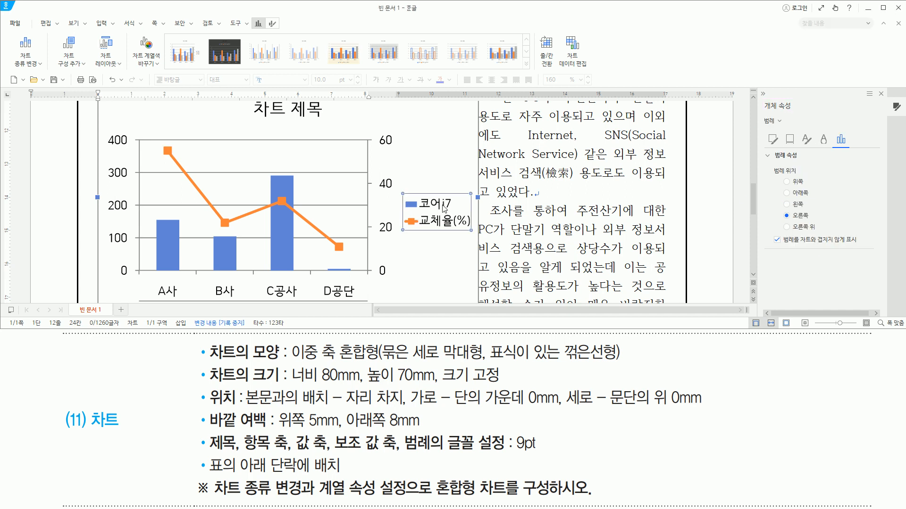
pyautogui.moveTo(760, 97)
pyautogui.mouseDown()
pyautogui.moveTo(794, 111)
pyautogui.moveTo(779, 124)
pyautogui.moveTo(787, 127)
pyautogui.mouseUp()
pyautogui.moveTo(770, 163)
pyautogui.mouseDown()
pyautogui.moveTo(786, 206)
pyautogui.moveTo(822, 235)
pyautogui.mouseUp()
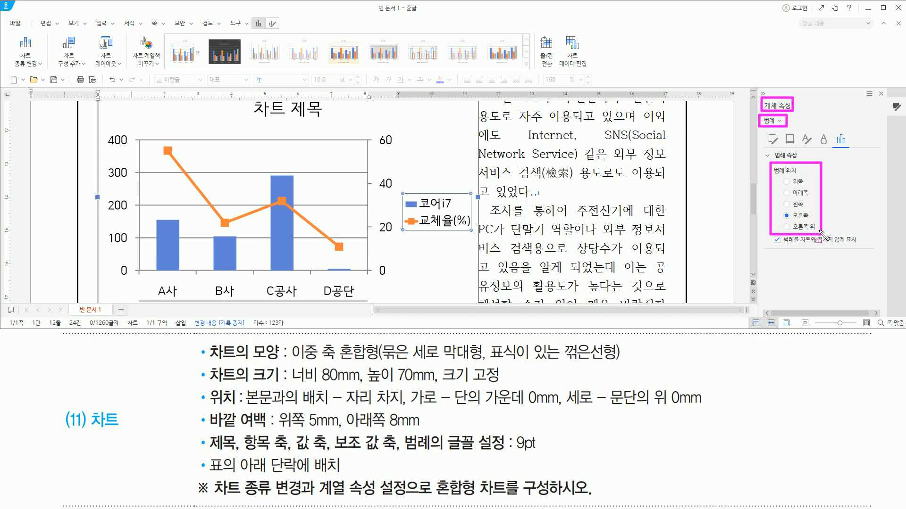
pyautogui.press('Escape')
pyautogui.click(787, 193)
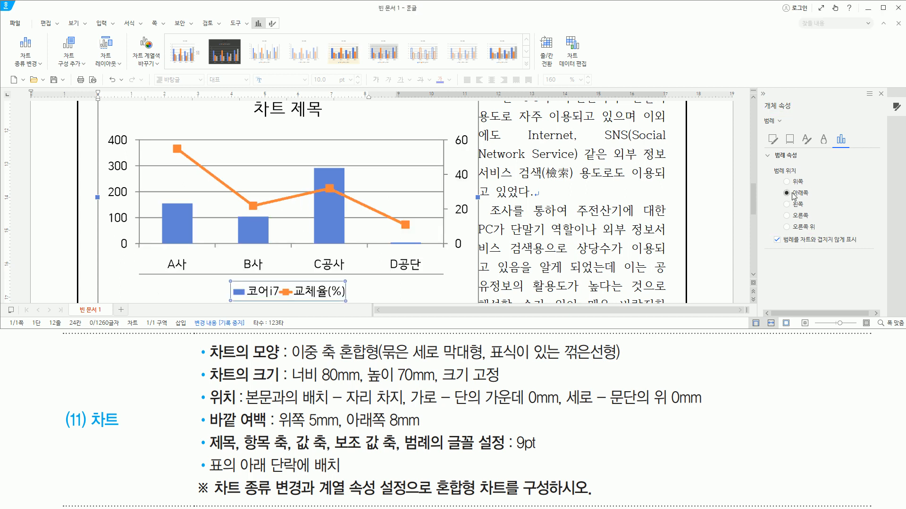
pyautogui.moveTo(229, 277); pyautogui.dragTo(346, 301)
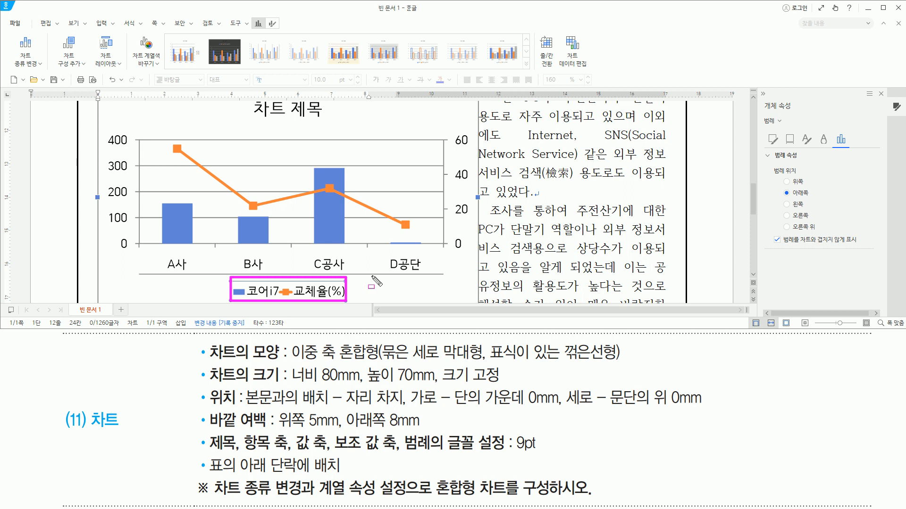
pyautogui.moveTo(764, 97); pyautogui.dragTo(797, 114)
pyautogui.moveTo(873, 86); pyautogui.dragTo(886, 103)
pyautogui.press('Escape')
pyautogui.click(881, 94)
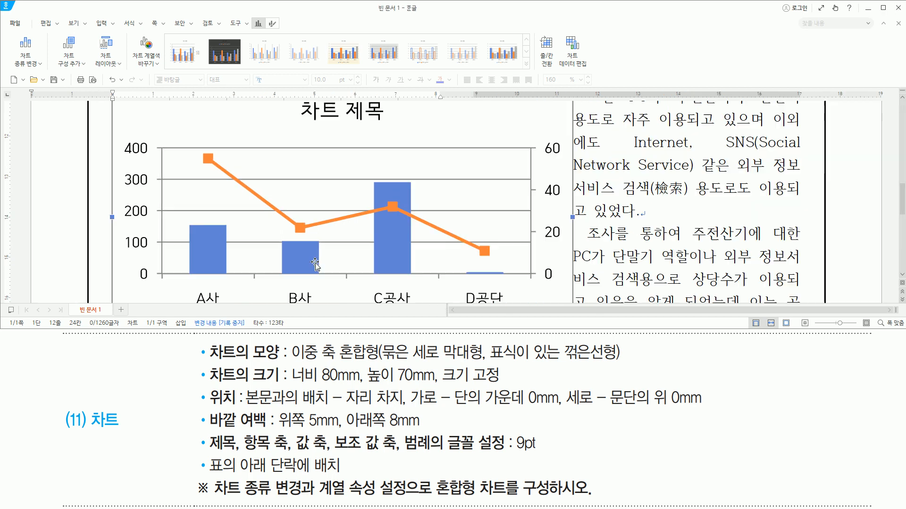
pyautogui.moveTo(902, 198)
pyautogui.mouseDown()
pyautogui.moveTo(902, 206)
pyautogui.moveTo(902, 195)
pyautogui.mouseUp()
pyautogui.moveTo(207, 364)
pyautogui.mouseDown()
pyautogui.moveTo(231, 384)
pyautogui.moveTo(288, 391)
pyautogui.moveTo(286, 405)
pyautogui.moveTo(439, 422)
pyautogui.moveTo(651, 418)
pyautogui.moveTo(710, 429)
pyautogui.moveTo(700, 421)
pyautogui.mouseUp()
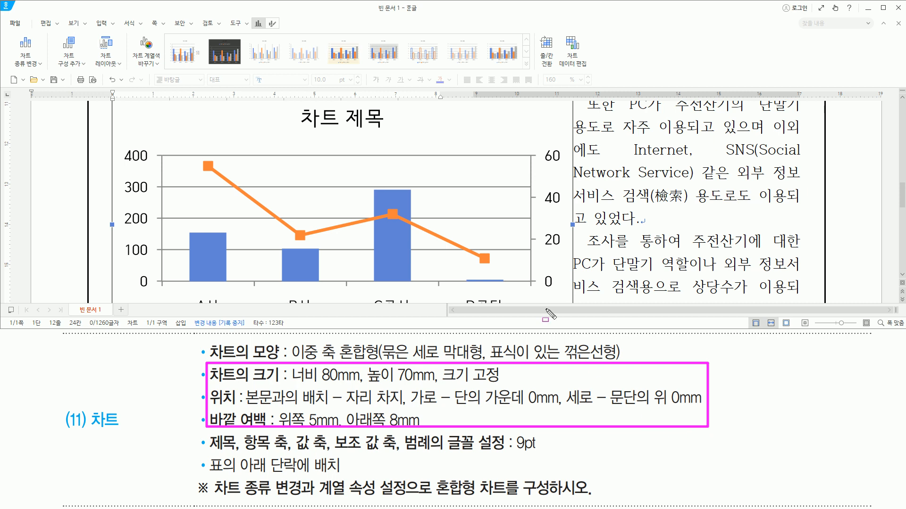
pyautogui.press('Escape')
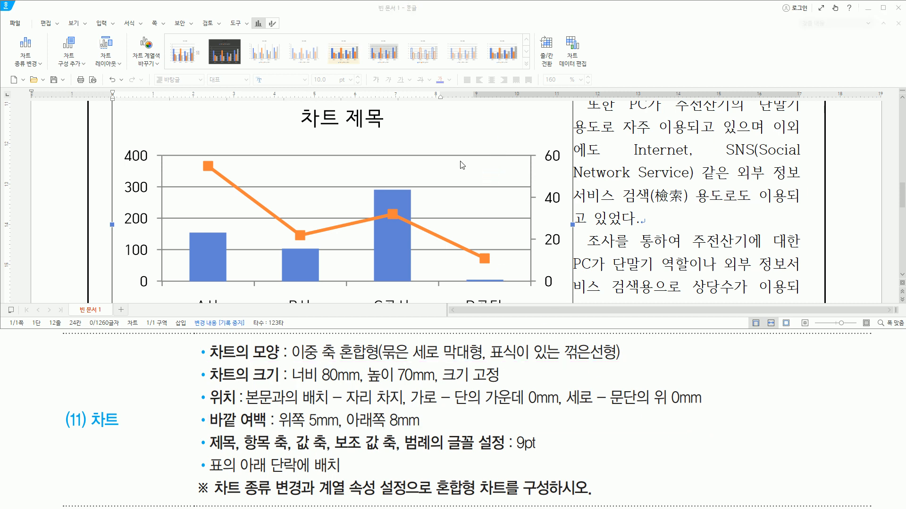
pyautogui.moveTo(444, 108); pyautogui.dragTo(558, 135)
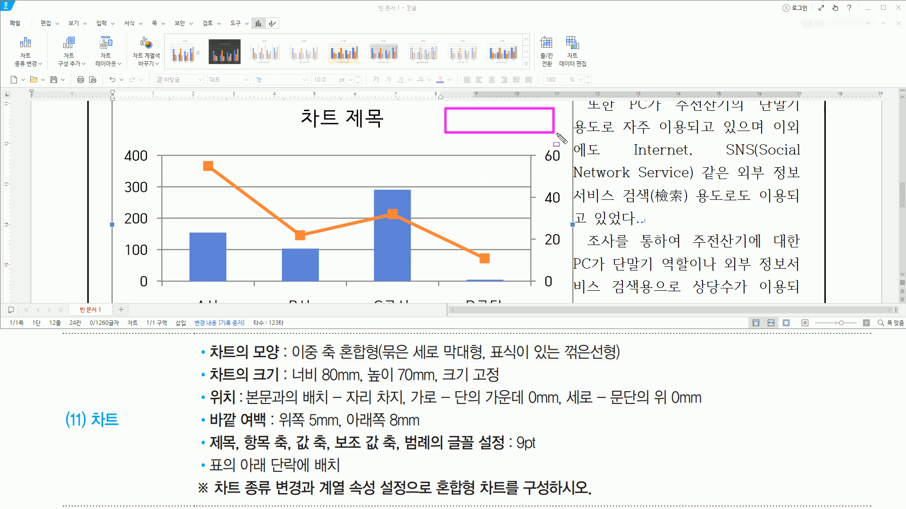
pyautogui.moveTo(151, 106); pyautogui.dragTo(265, 129)
pyautogui.press('Escape')
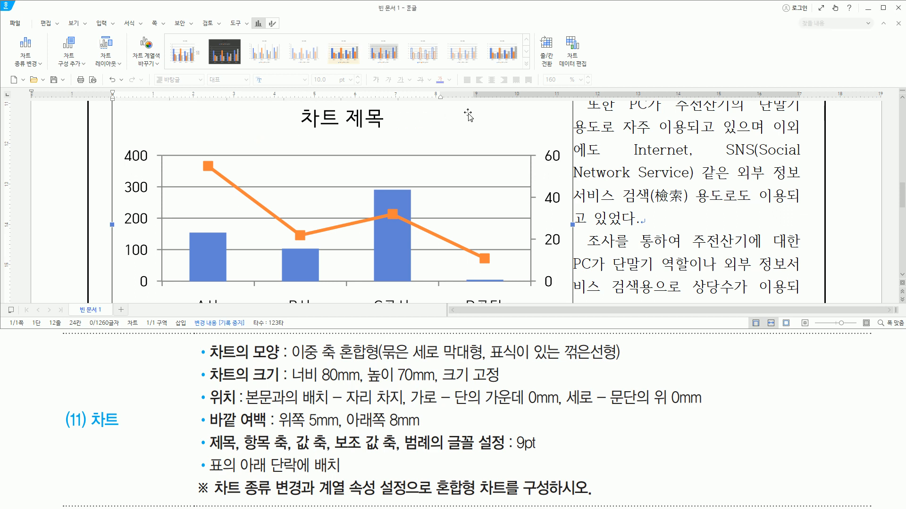
# - Set the chart's width to 80 mm and height to 70 mm in its object properties, and enable 크기 고정
pyautogui.rightClick(469, 116)
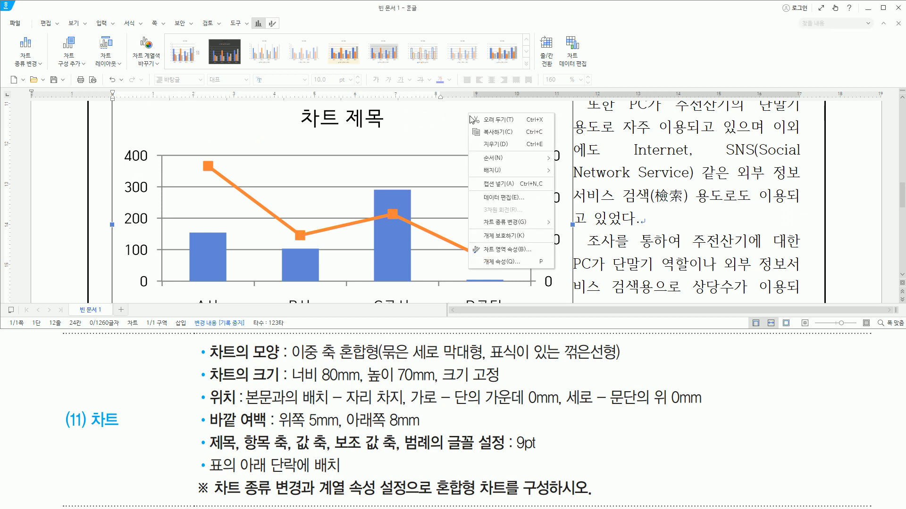
pyautogui.click(492, 264)
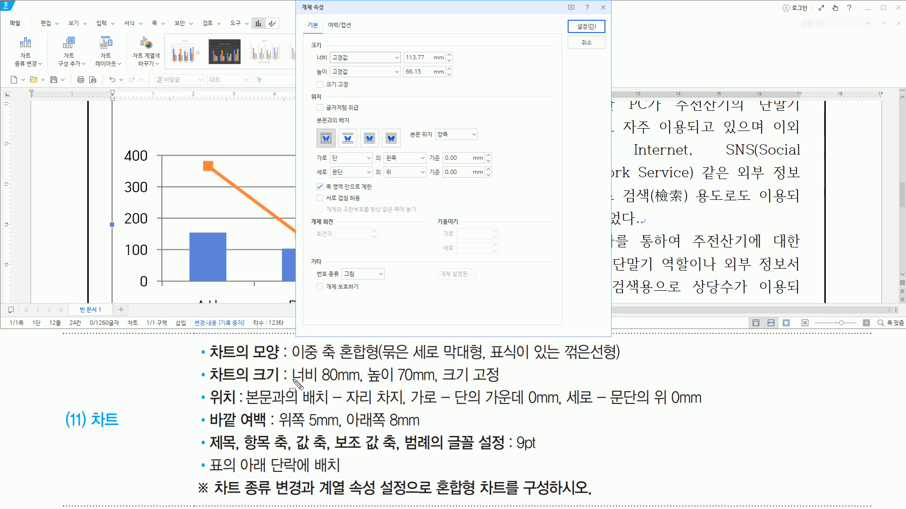
pyautogui.moveTo(291, 384); pyautogui.dragTo(500, 384)
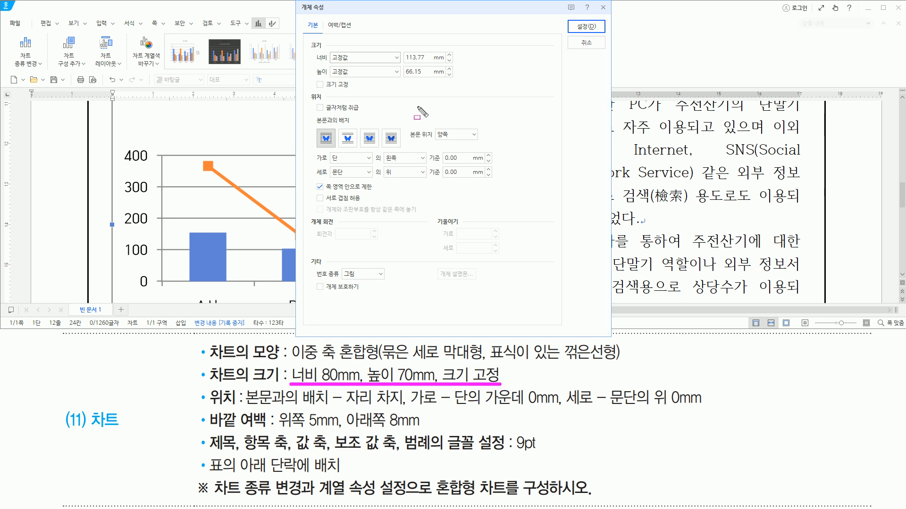
pyautogui.press('Escape')
pyautogui.press('Tab')
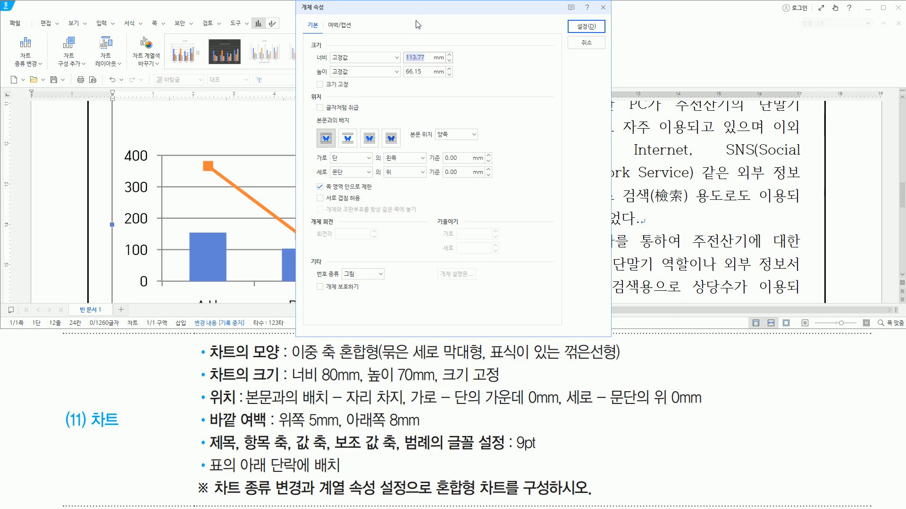
pyautogui.write('80')
pyautogui.press('Tab')
pyautogui.press('Tab')
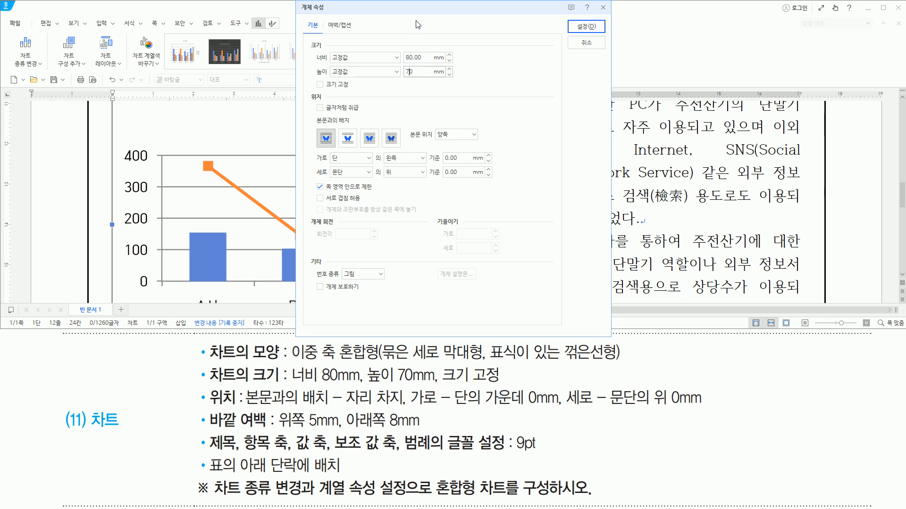
pyautogui.write('70')
pyautogui.press('Tab')
pyautogui.press('Tab')
pyautogui.press('space')
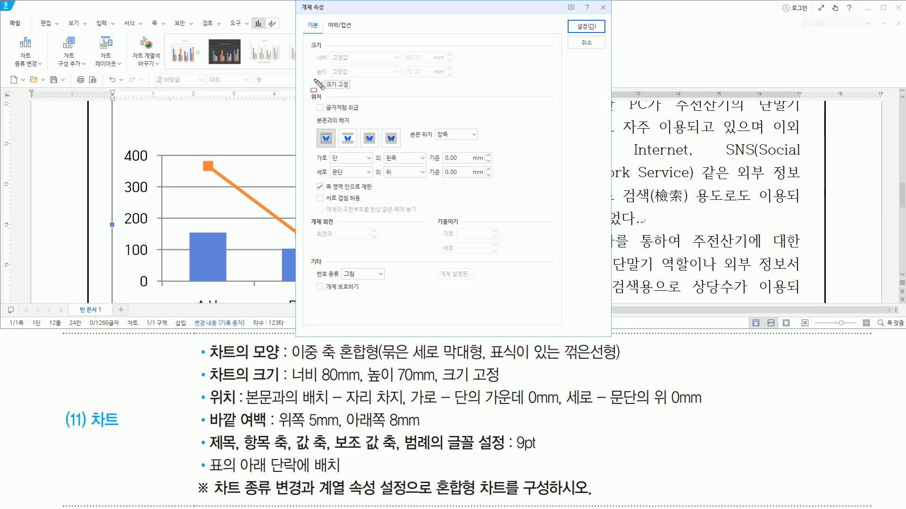
pyautogui.moveTo(310, 49)
pyautogui.mouseDown()
pyautogui.moveTo(427, 92)
pyautogui.moveTo(457, 90)
pyautogui.mouseUp()
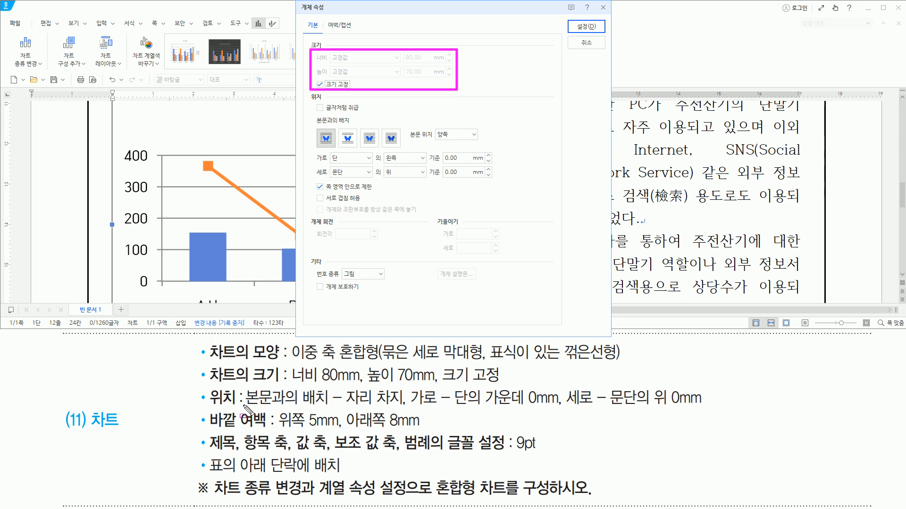
# - Set the chart's text wrapping to 자리 차지 and its horizontal position to 가운데 relative to the 단
pyautogui.moveTo(211, 406); pyautogui.dragTo(238, 405)
pyautogui.moveTo(344, 405); pyautogui.dragTo(406, 405)
pyautogui.moveTo(340, 130); pyautogui.dragTo(357, 146)
pyautogui.press('Escape')
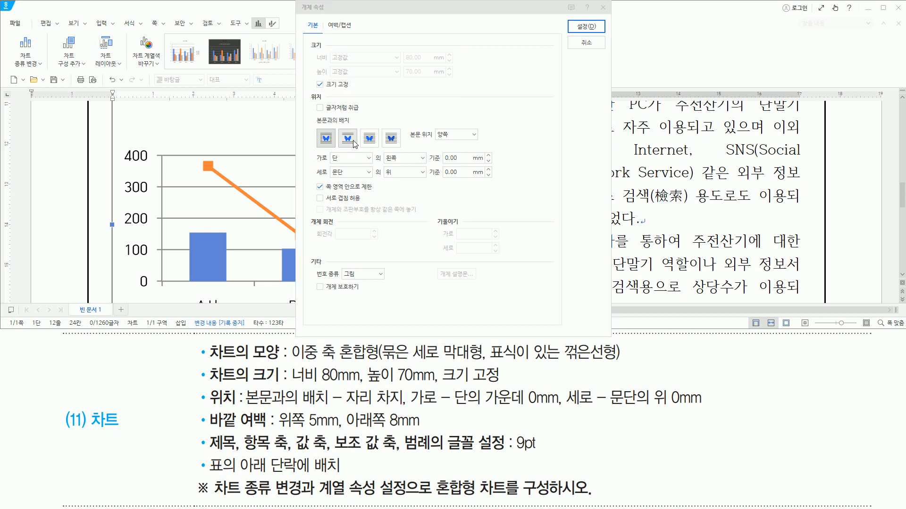
pyautogui.click(353, 140)
pyautogui.moveTo(450, 406); pyautogui.dragTo(557, 407)
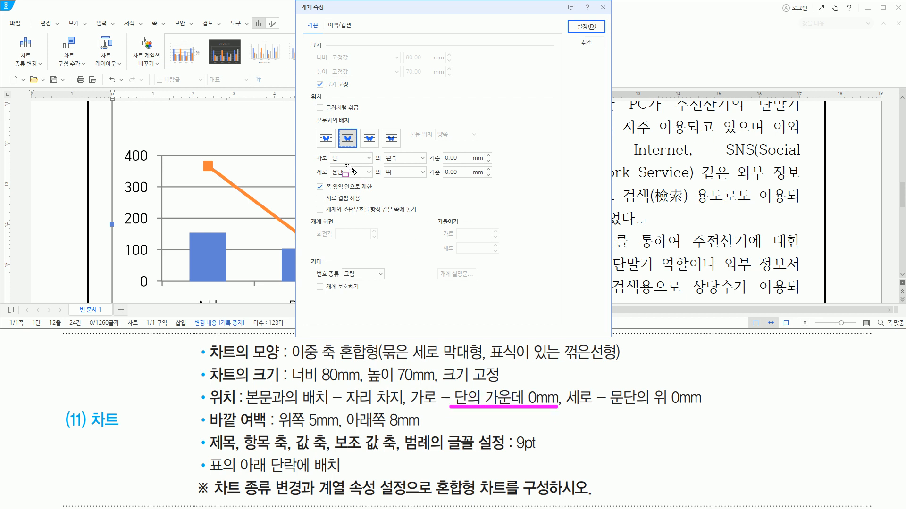
pyautogui.moveTo(330, 162); pyautogui.dragTo(431, 163)
pyautogui.press('Escape')
pyautogui.click(421, 158)
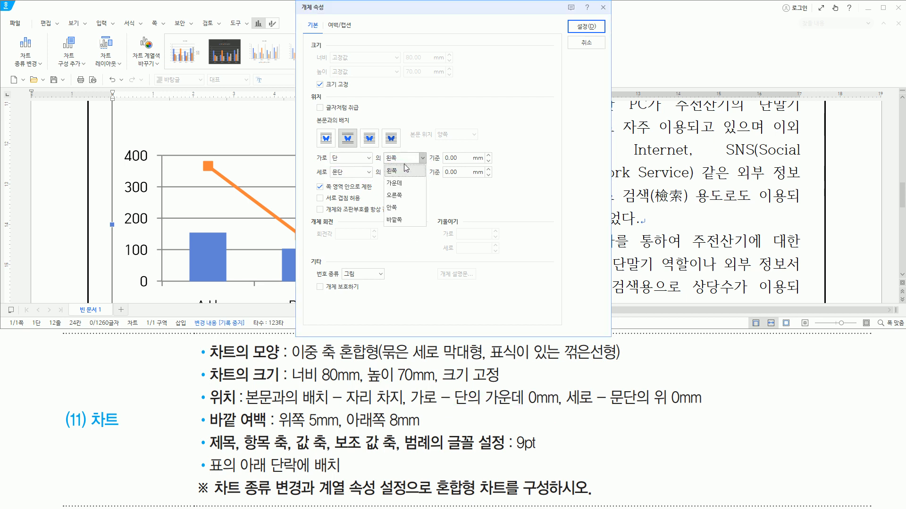
pyautogui.click(400, 183)
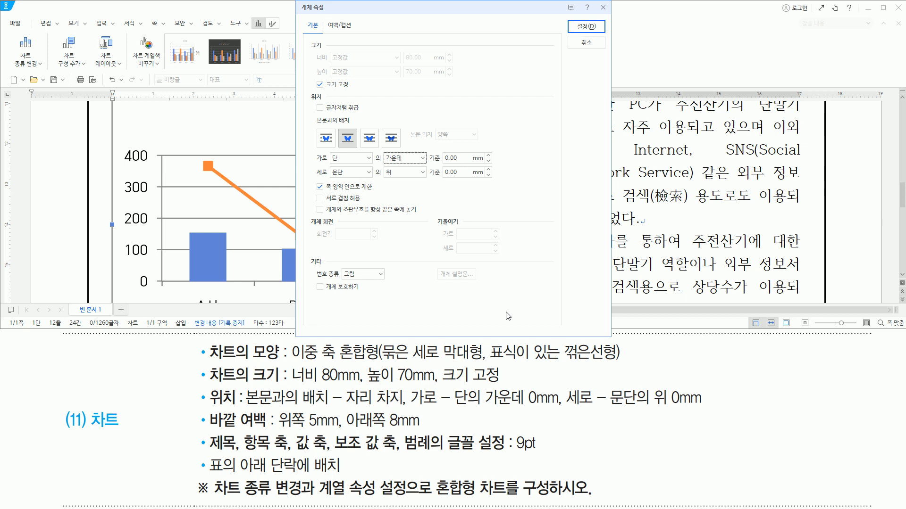
pyautogui.moveTo(605, 406); pyautogui.dragTo(704, 406)
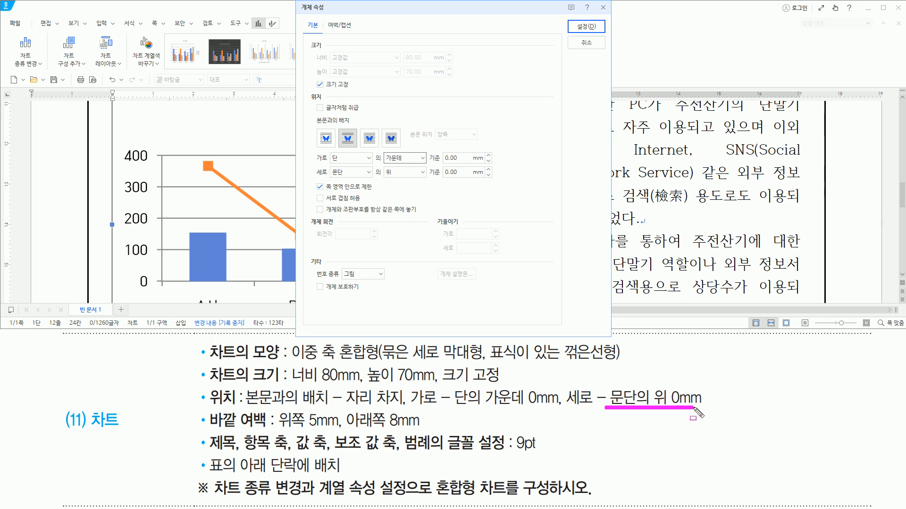
pyautogui.moveTo(330, 179); pyautogui.dragTo(486, 180)
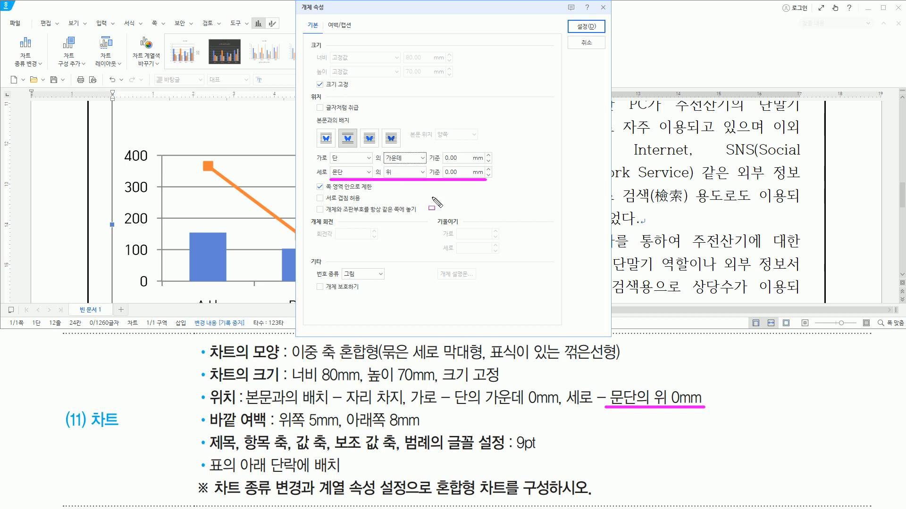
# - Set the chart's outer margins to 5 mm 위쪽 and 8 mm 아래쪽, and apply the object properties
pyautogui.moveTo(259, 429); pyautogui.dragTo(431, 431)
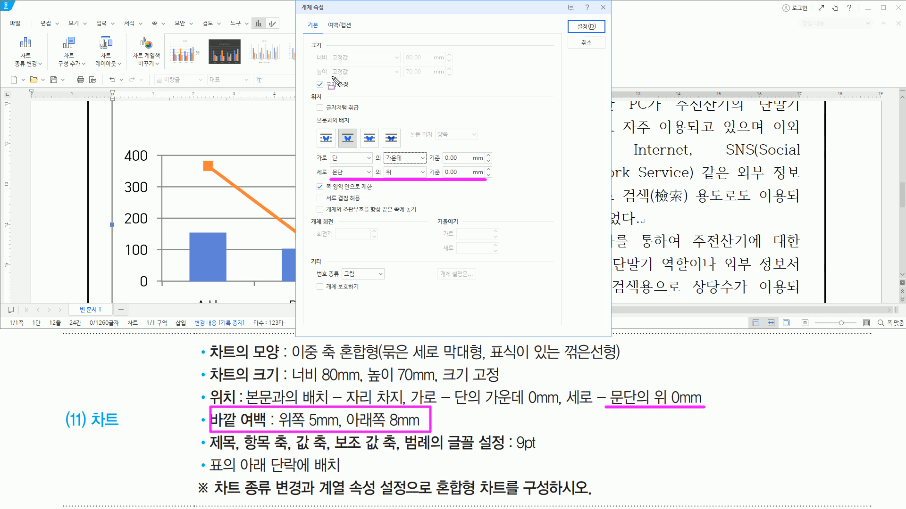
pyautogui.moveTo(324, 19); pyautogui.dragTo(360, 34)
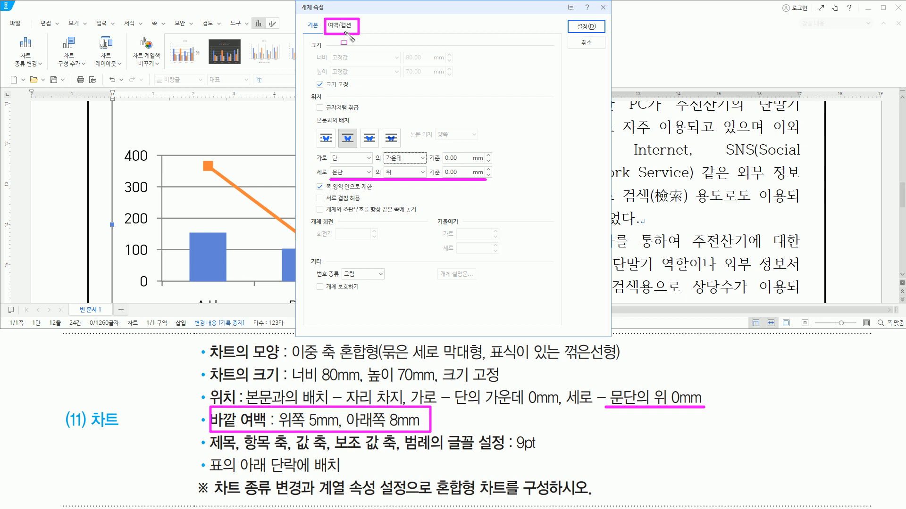
pyautogui.press('Escape')
pyautogui.click(340, 26)
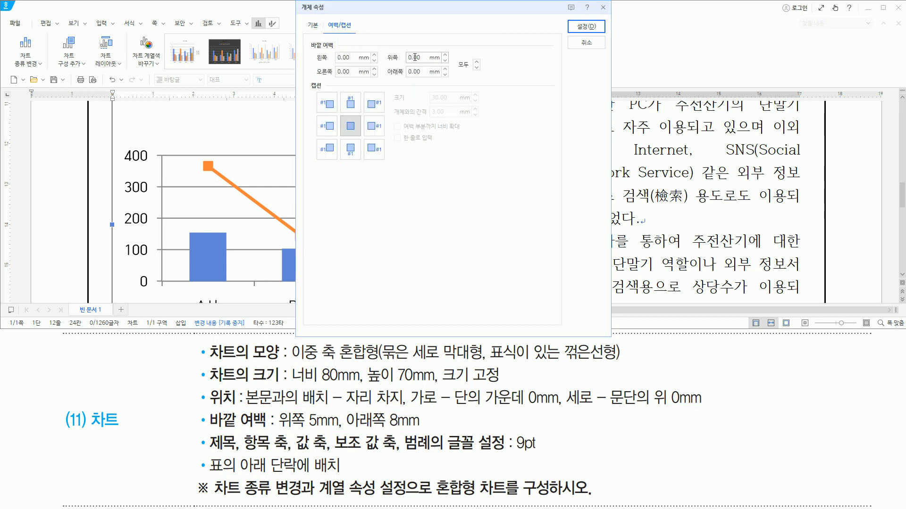
pyautogui.write('5')
pyautogui.click(415, 72)
pyautogui.write('8')
pyautogui.moveTo(386, 47); pyautogui.dragTo(435, 79)
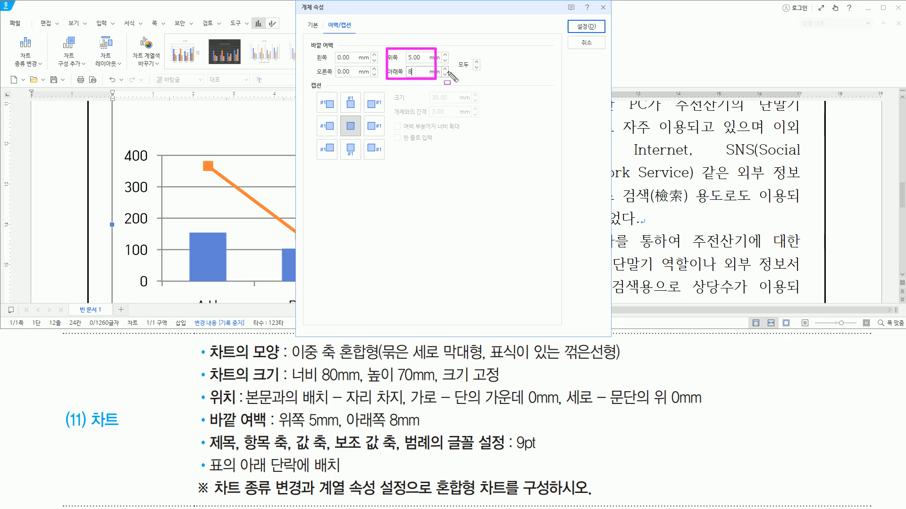
pyautogui.moveTo(571, 20); pyautogui.dragTo(597, 34)
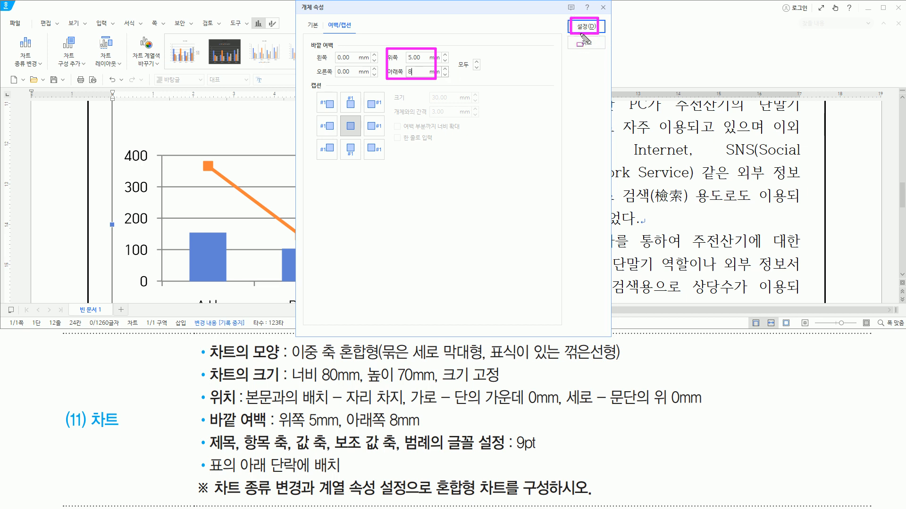
pyautogui.press('Escape')
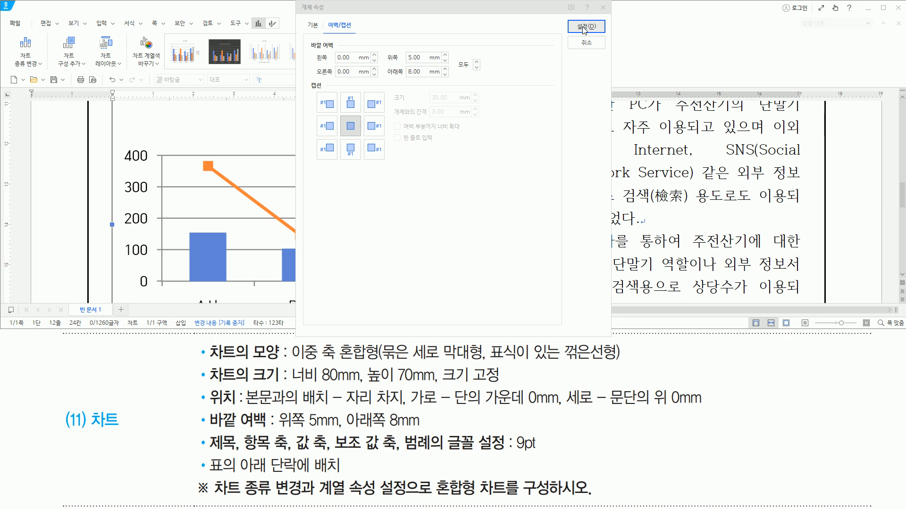
pyautogui.click(584, 31)
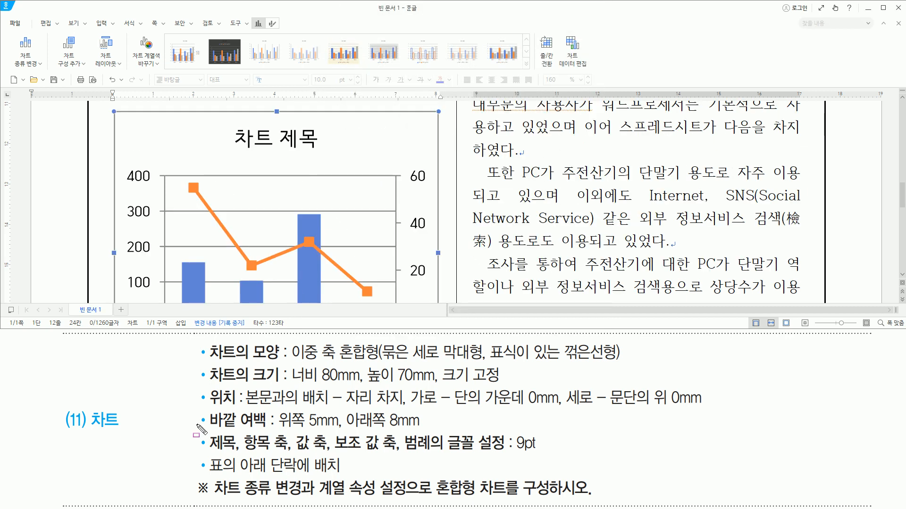
pyautogui.moveTo(169, 431); pyautogui.dragTo(734, 430)
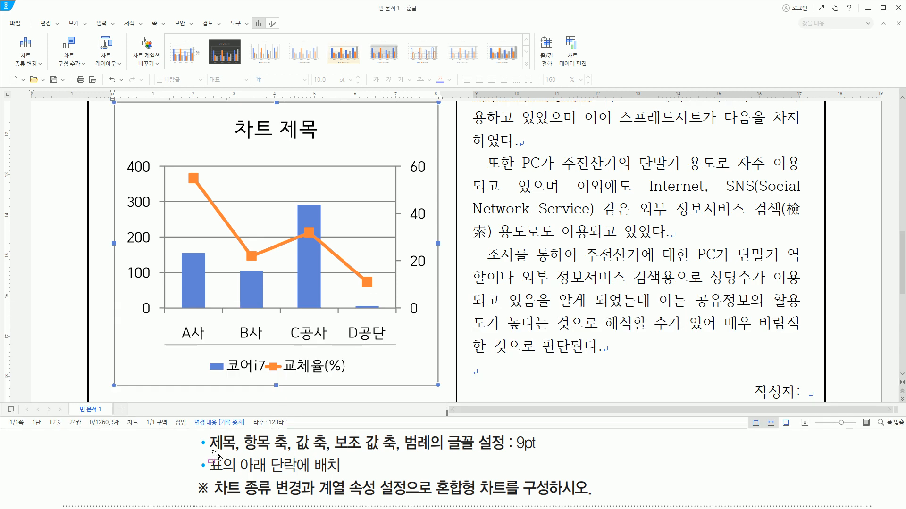
pyautogui.moveTo(210, 452); pyautogui.dragTo(434, 453)
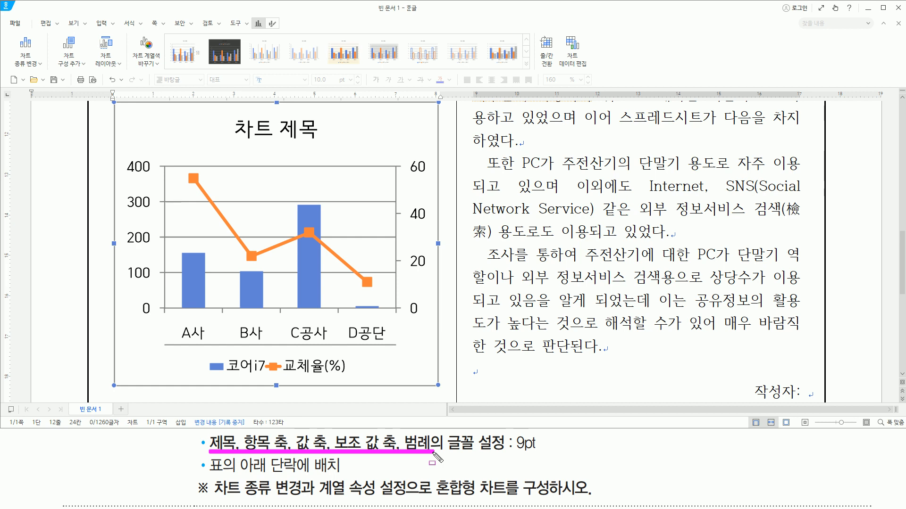
pyautogui.moveTo(235, 118); pyautogui.dragTo(324, 141)
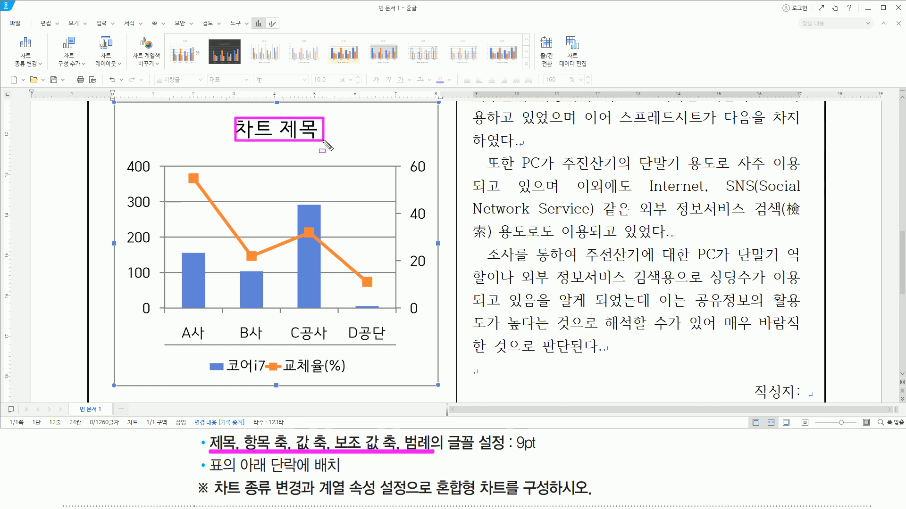
pyautogui.moveTo(174, 318); pyautogui.dragTo(397, 341)
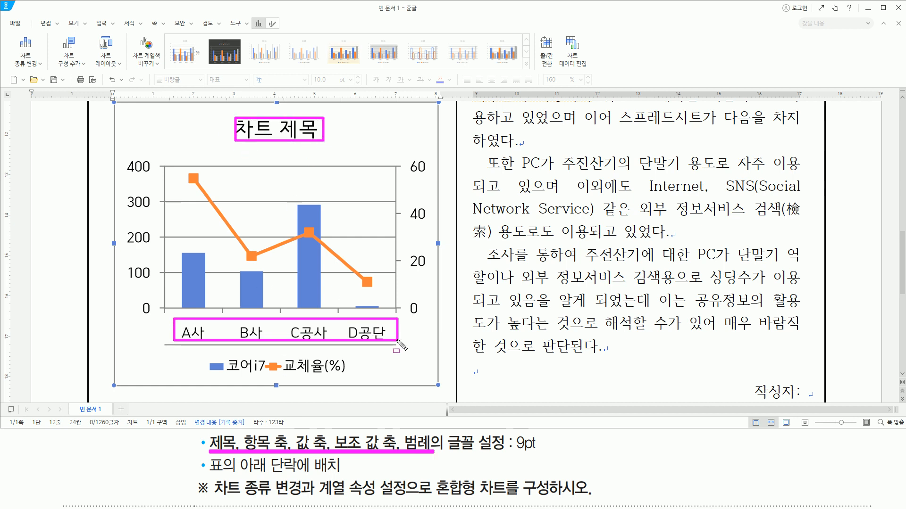
pyautogui.moveTo(128, 150); pyautogui.dragTo(157, 314)
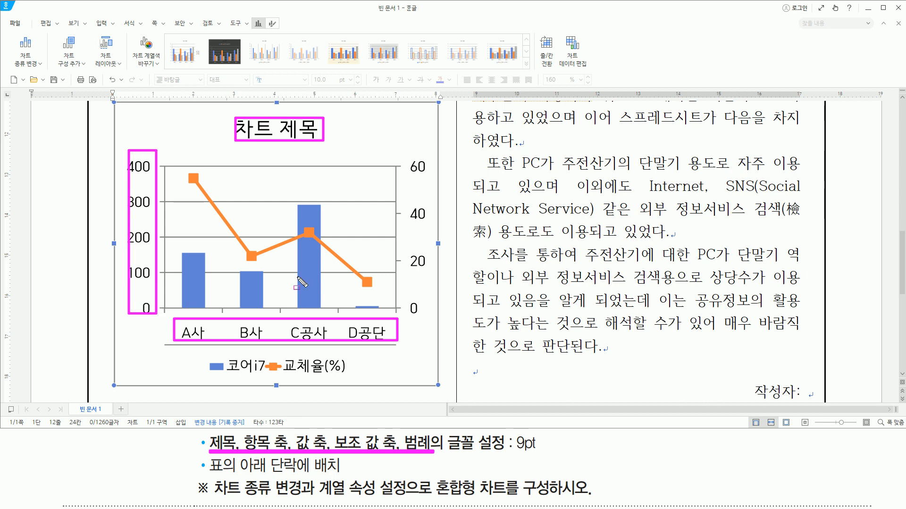
pyautogui.moveTo(414, 157); pyautogui.dragTo(430, 321)
pyautogui.moveTo(206, 358); pyautogui.dragTo(354, 380)
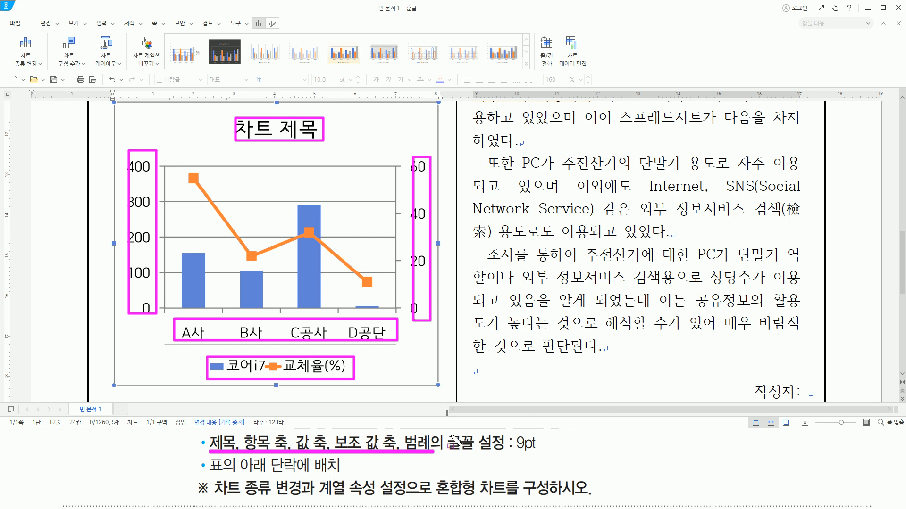
pyautogui.moveTo(448, 433); pyautogui.dragTo(545, 454)
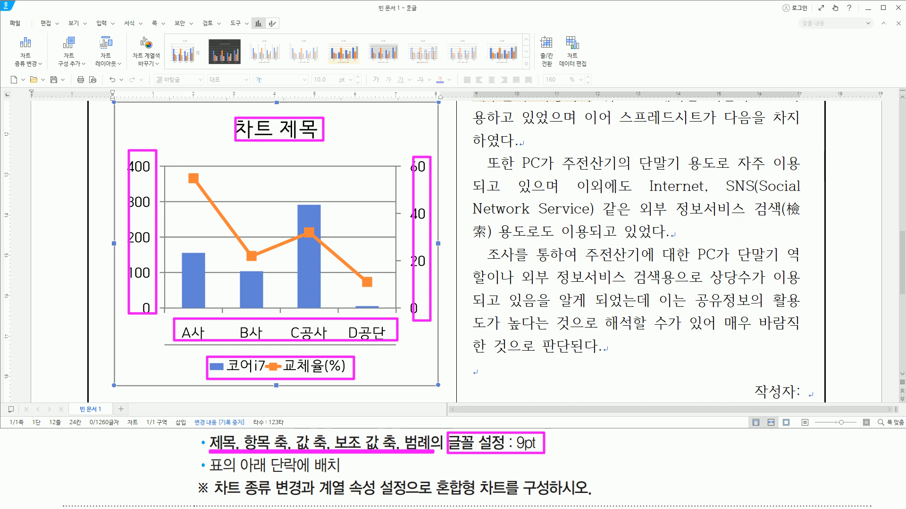
pyautogui.press('Escape')
# - Change the chart title to "최신자원 보유현황" with a font size of 9 pt
pyautogui.click(266, 132)
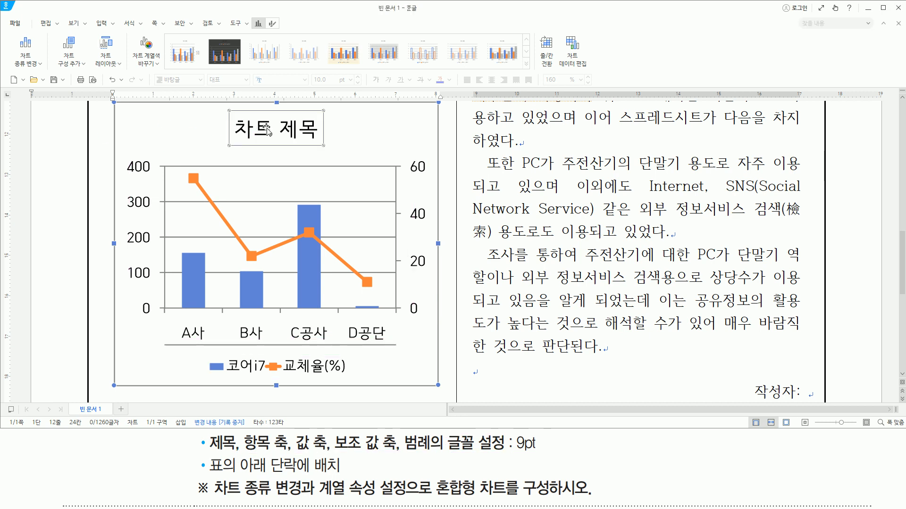
pyautogui.rightClick(266, 131)
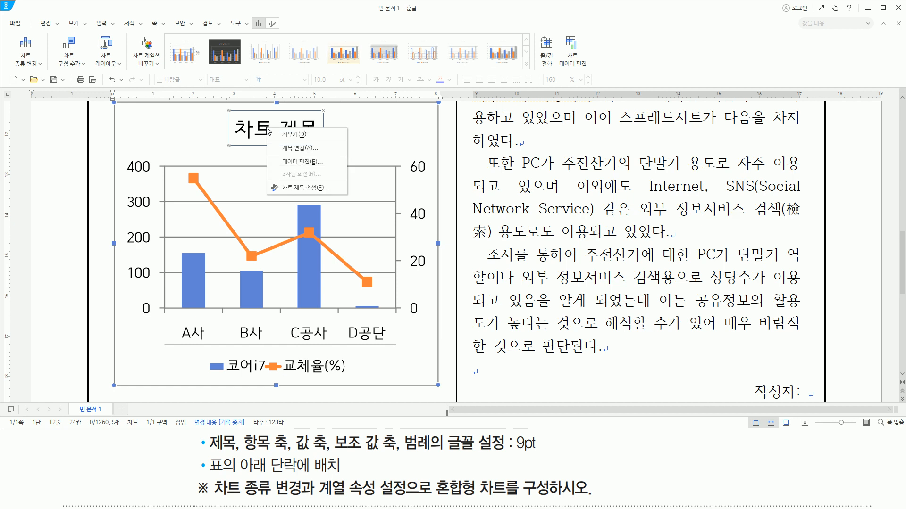
pyautogui.click(290, 148)
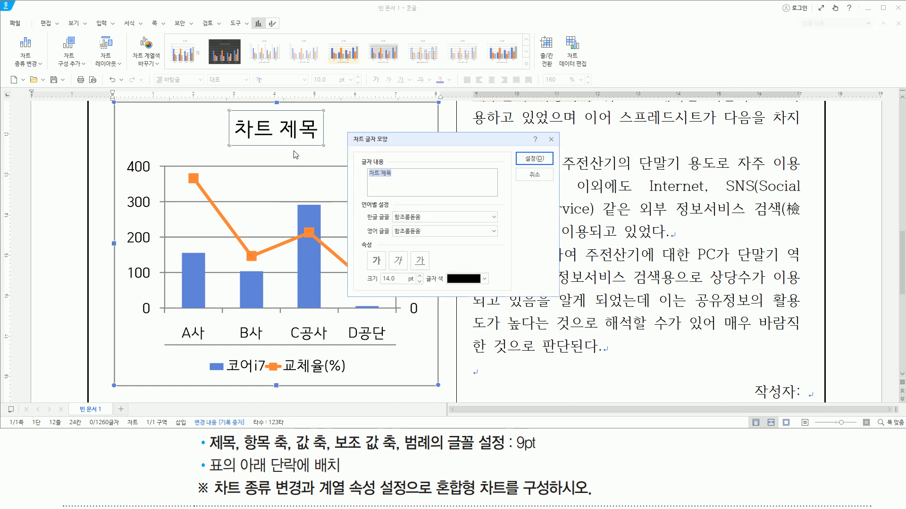
pyautogui.write('초')
pyautogui.write('신자원 보유현황')
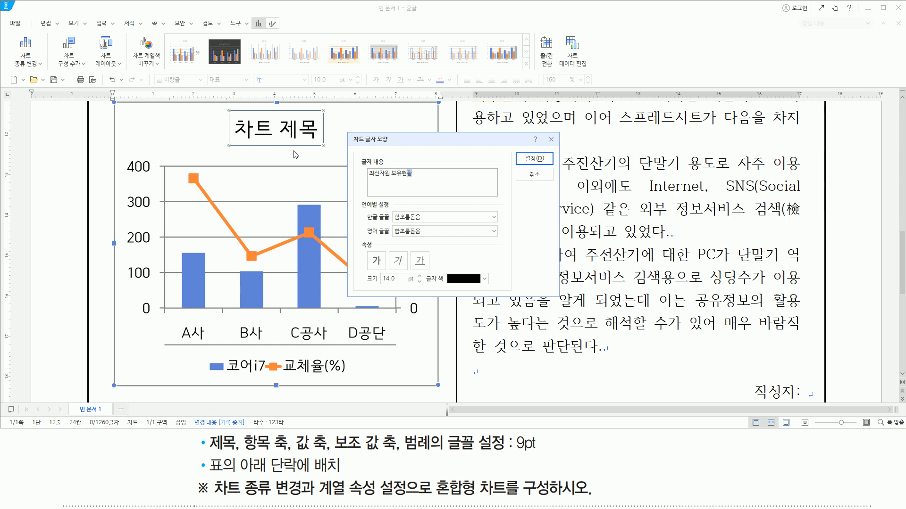
pyautogui.click(420, 282)
pyautogui.click(419, 282)
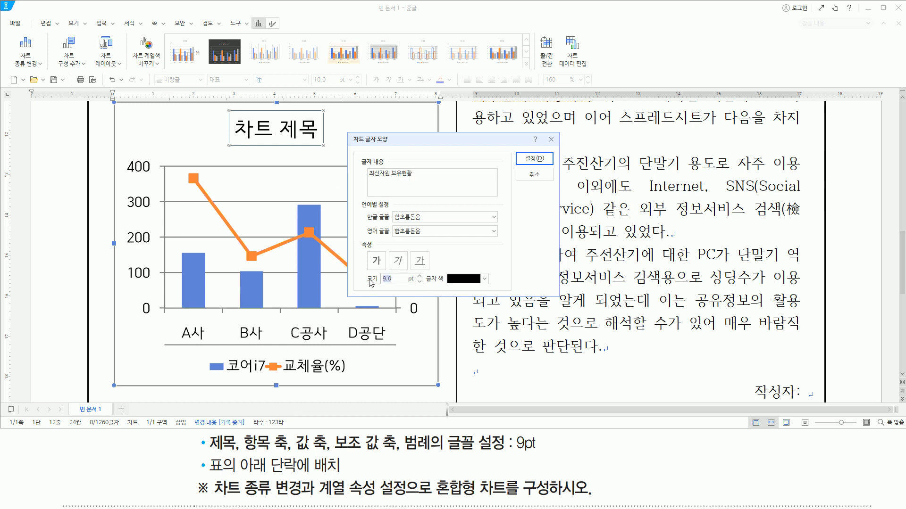
pyautogui.moveTo(363, 270); pyautogui.dragTo(401, 288)
pyautogui.moveTo(363, 166); pyautogui.dragTo(421, 182)
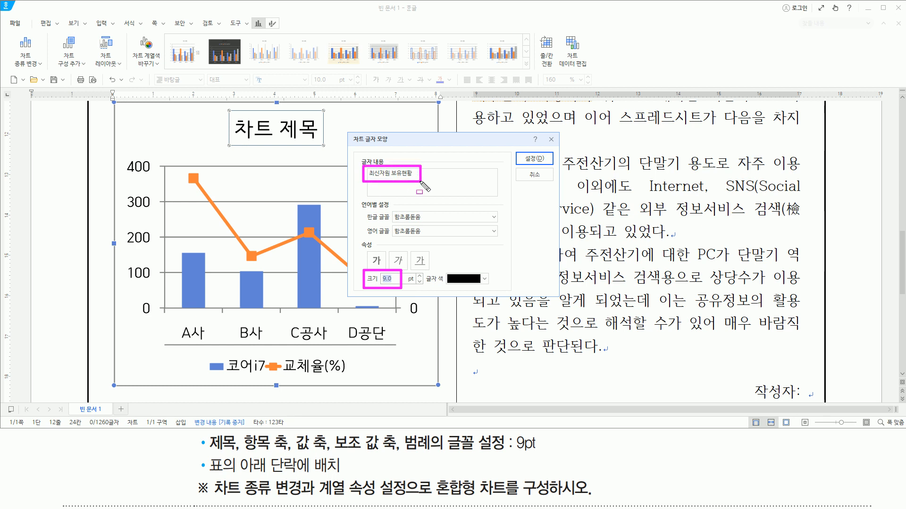
pyautogui.moveTo(518, 153); pyautogui.dragTo(549, 165)
pyautogui.press('Escape')
pyautogui.click(540, 159)
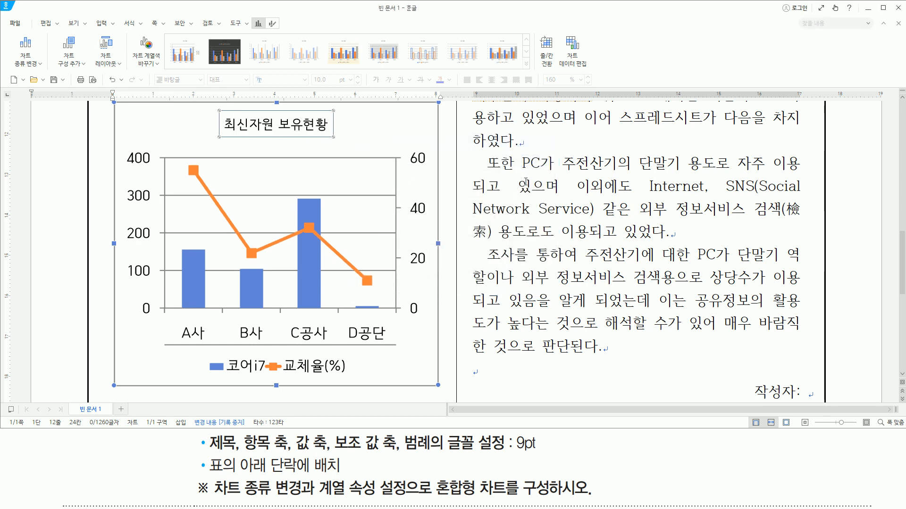
# - Set the font size of the chart's primary value axis labels to 9 pt
pyautogui.click(146, 161)
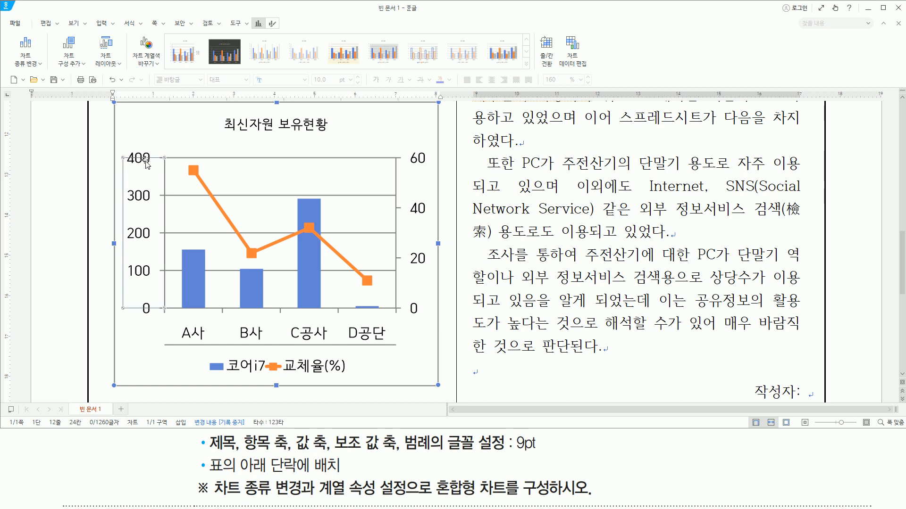
pyautogui.rightClick(146, 162)
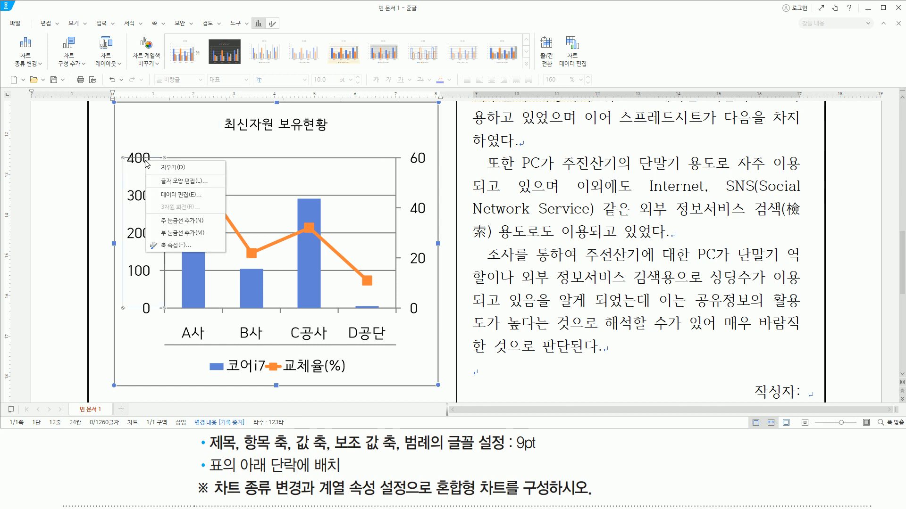
pyautogui.click(172, 186)
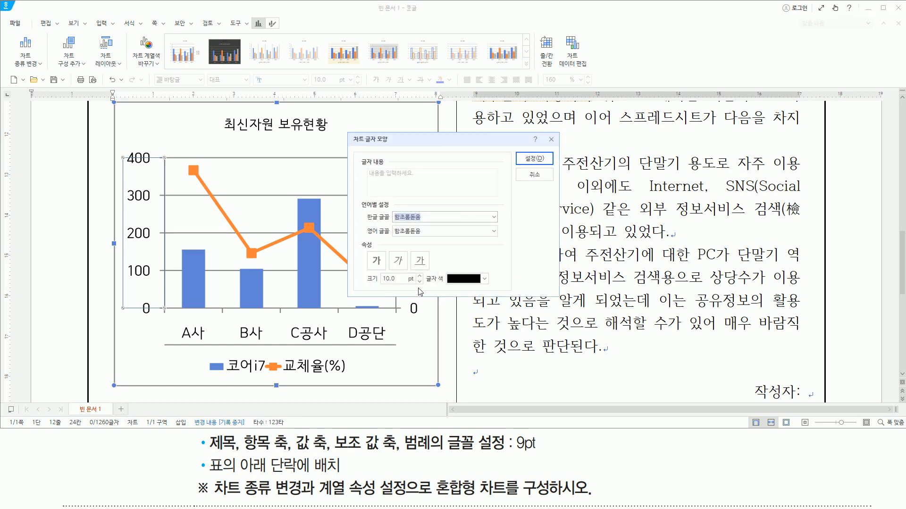
pyautogui.click(419, 282)
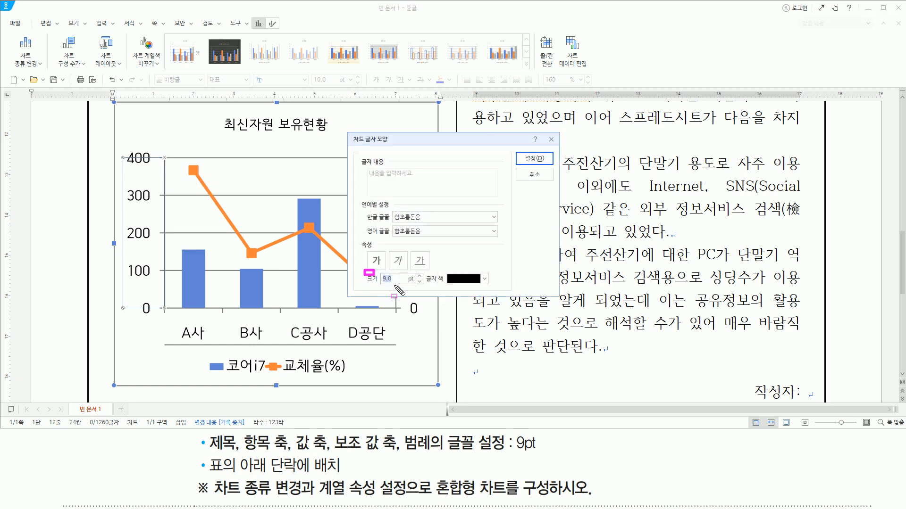
pyautogui.click(540, 163)
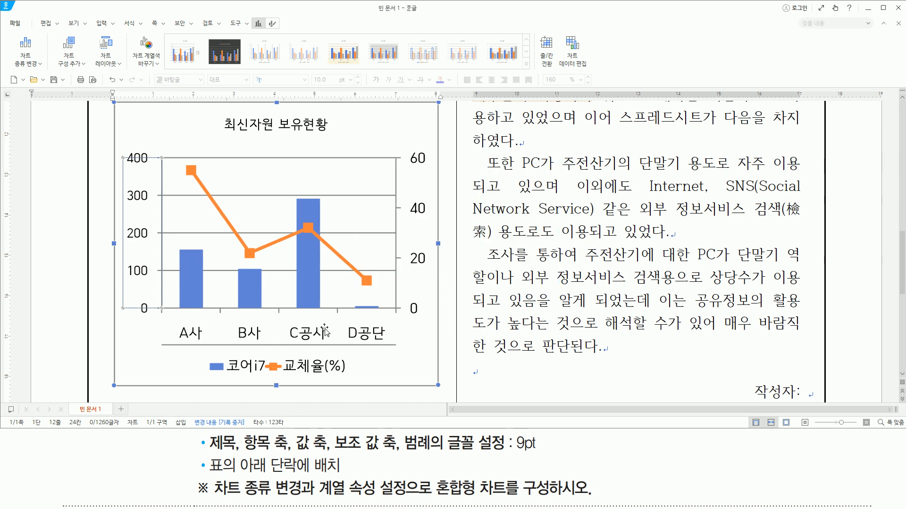
# - Set the font size of the chart's category axis labels to 9 pt
pyautogui.click(305, 332)
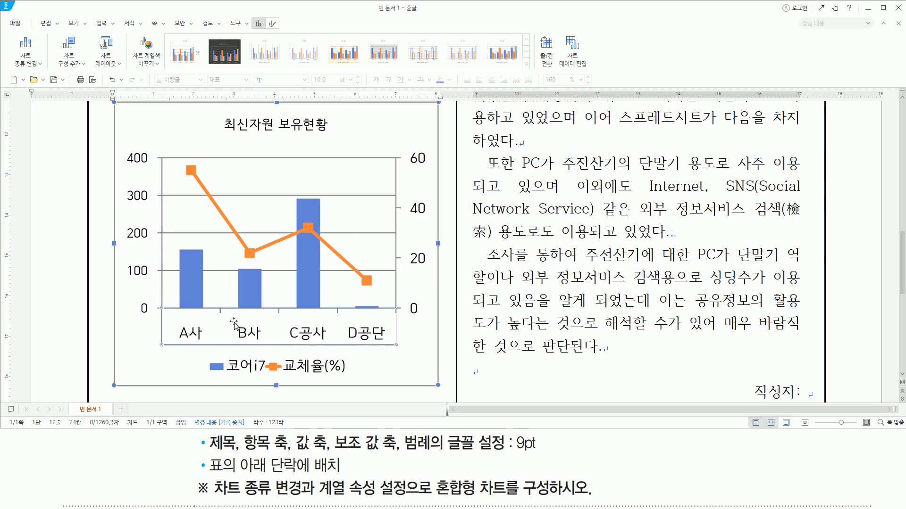
pyautogui.rightClick(253, 330)
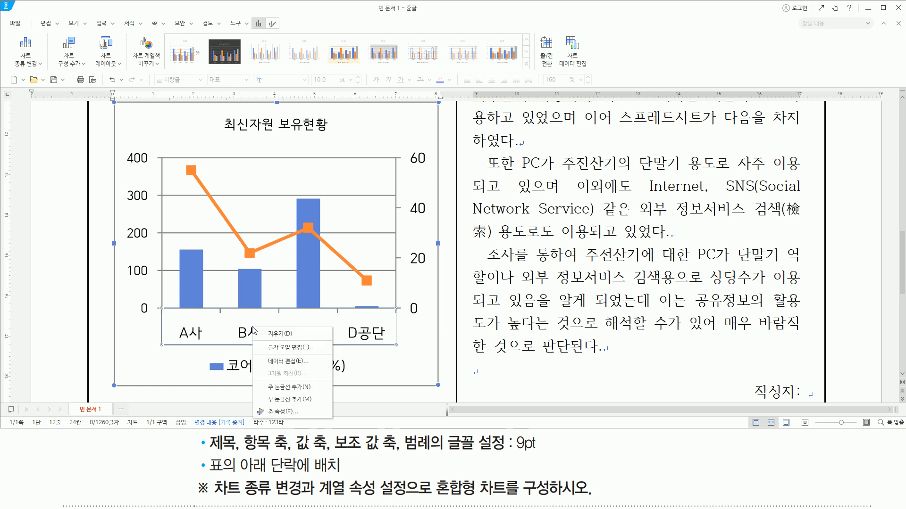
pyautogui.click(280, 348)
pyautogui.click(420, 282)
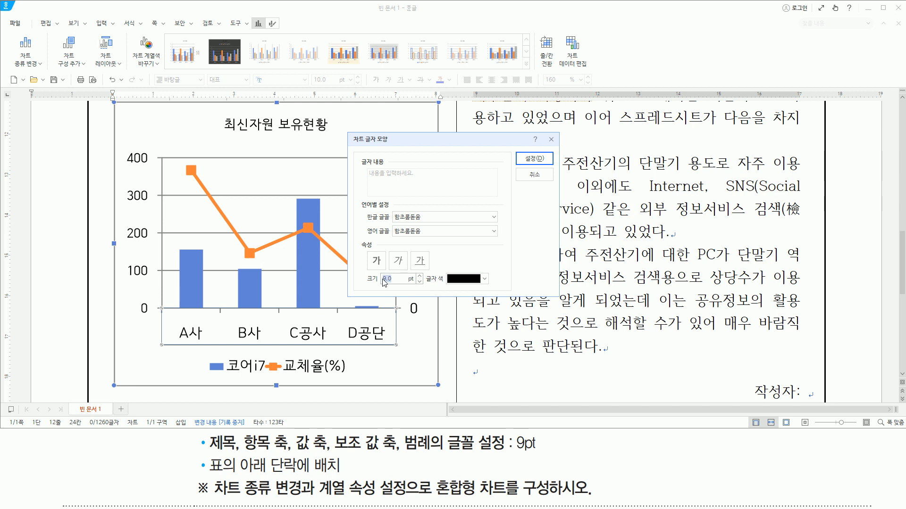
pyautogui.click(537, 159)
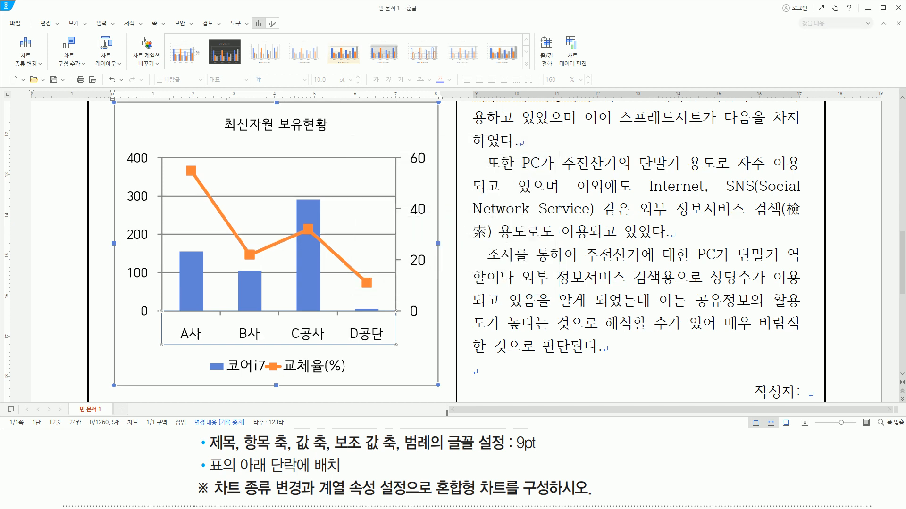
# - Set the font size of the chart's secondary value axis labels to 9 pt
pyautogui.click(417, 162)
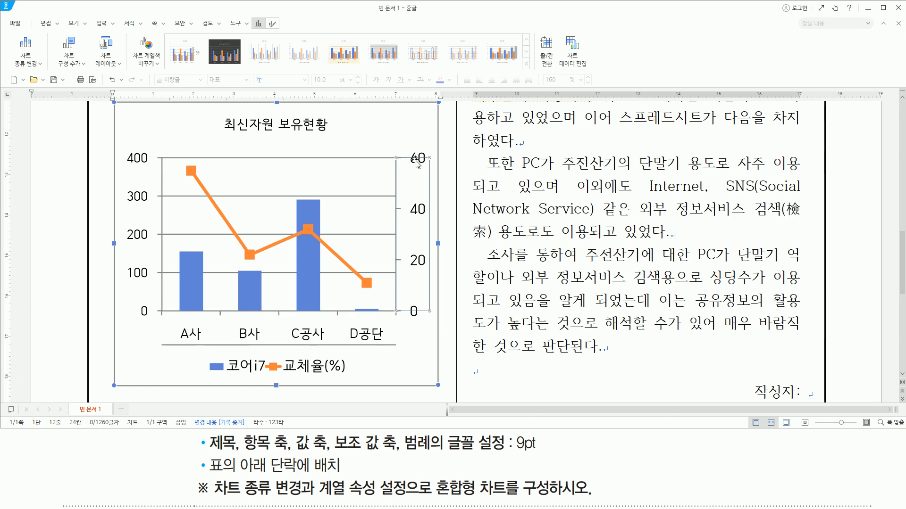
pyautogui.rightClick(417, 163)
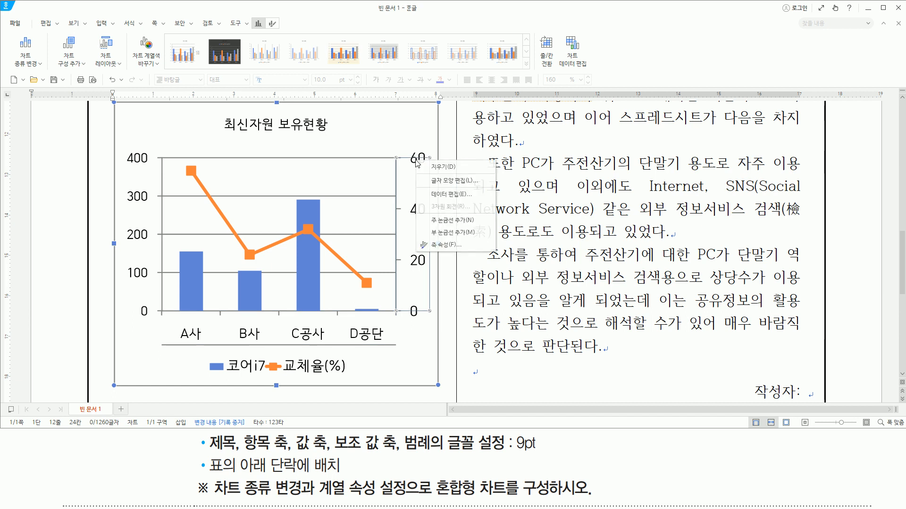
pyautogui.click(433, 181)
pyautogui.click(418, 283)
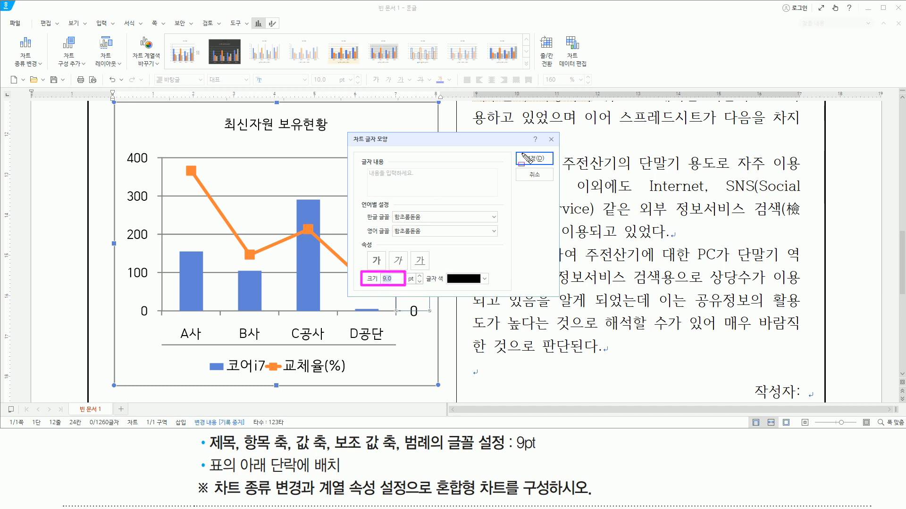
pyautogui.click(537, 159)
# - Set the font size of the chart's legend to 9 pt
pyautogui.click(305, 370)
pyautogui.rightClick(314, 368)
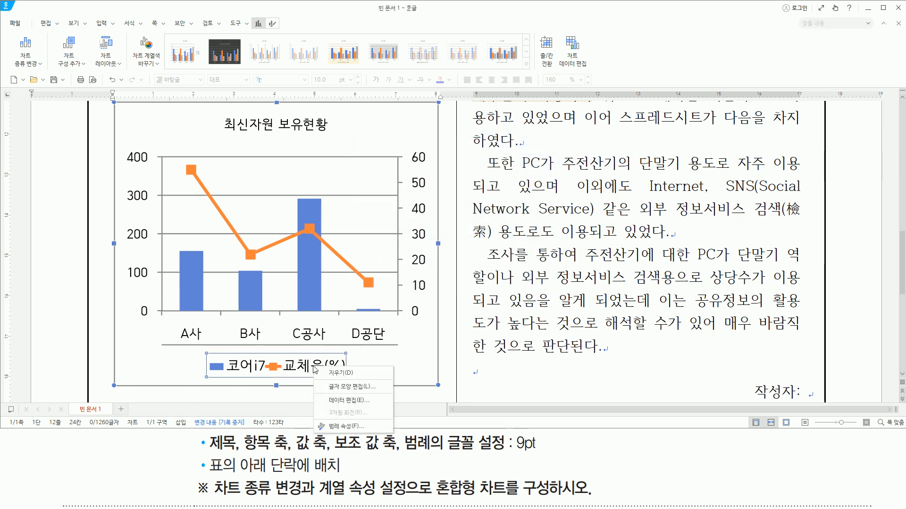
pyautogui.click(342, 388)
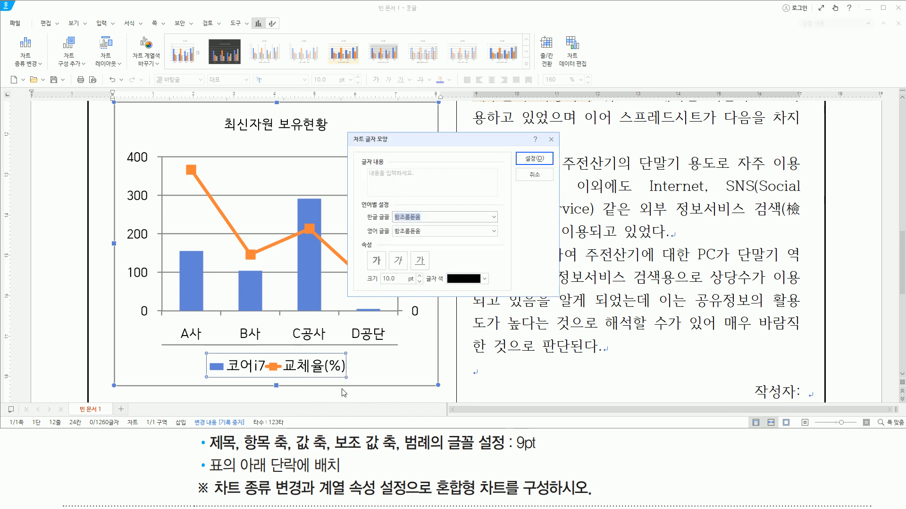
pyautogui.click(420, 281)
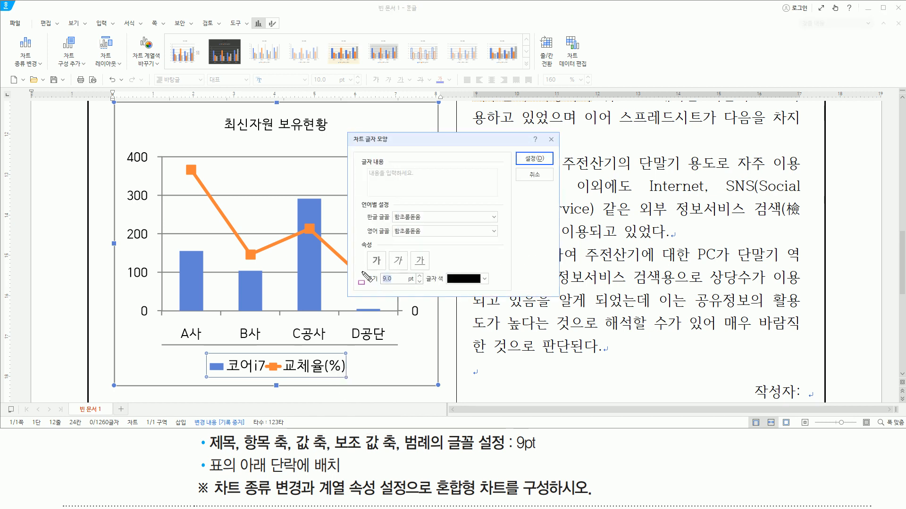
pyautogui.moveTo(542, 165); pyautogui.dragTo(549, 168)
pyautogui.press('Escape')
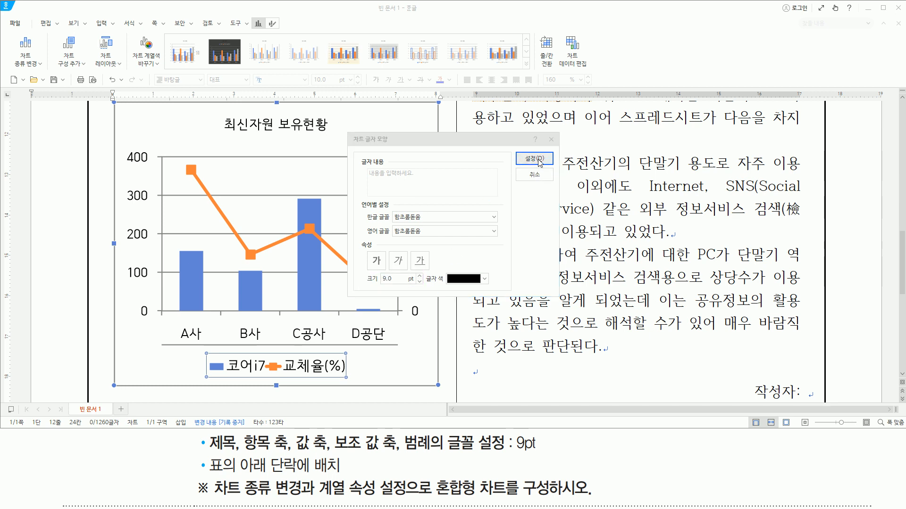
pyautogui.click(539, 162)
pyautogui.moveTo(197, 448); pyautogui.dragTo(542, 448)
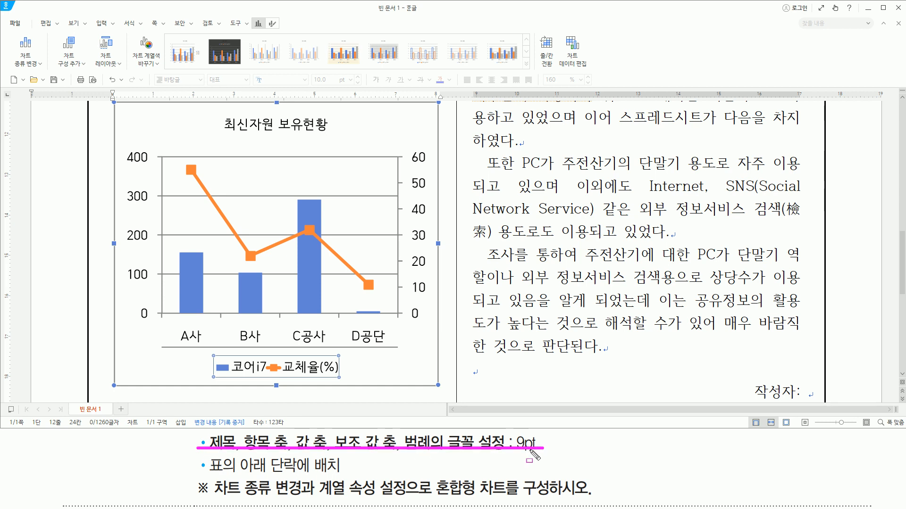
pyautogui.moveTo(209, 474)
pyautogui.mouseDown()
pyautogui.moveTo(224, 485)
pyautogui.moveTo(225, 460)
pyautogui.moveTo(208, 459)
pyautogui.moveTo(307, 475)
pyautogui.moveTo(311, 457)
pyautogui.moveTo(347, 477)
pyautogui.mouseUp()
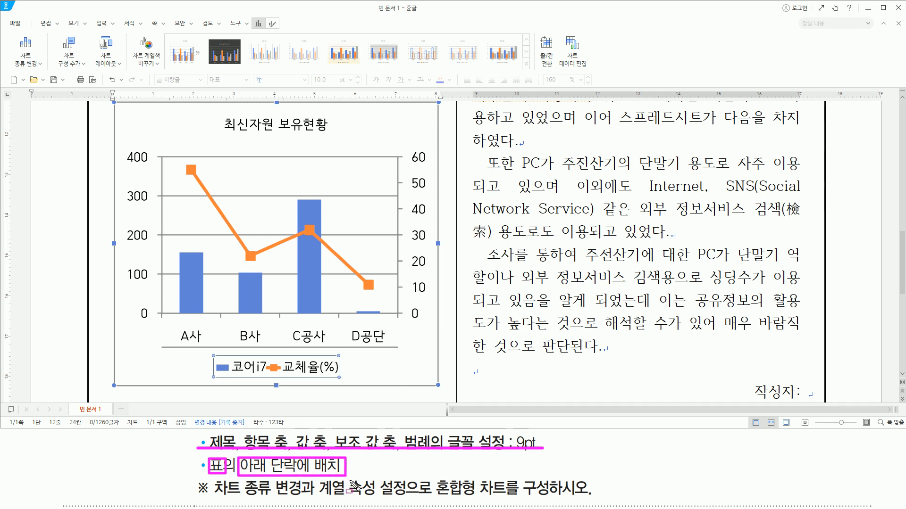
pyautogui.press('Escape')
pyautogui.hotkey('ctrl', 'shift', 'd')
pyautogui.moveTo(129, 352); pyautogui.dragTo(161, 379)
pyautogui.moveTo(378, 358); pyautogui.dragTo(415, 378)
pyautogui.press('Escape')
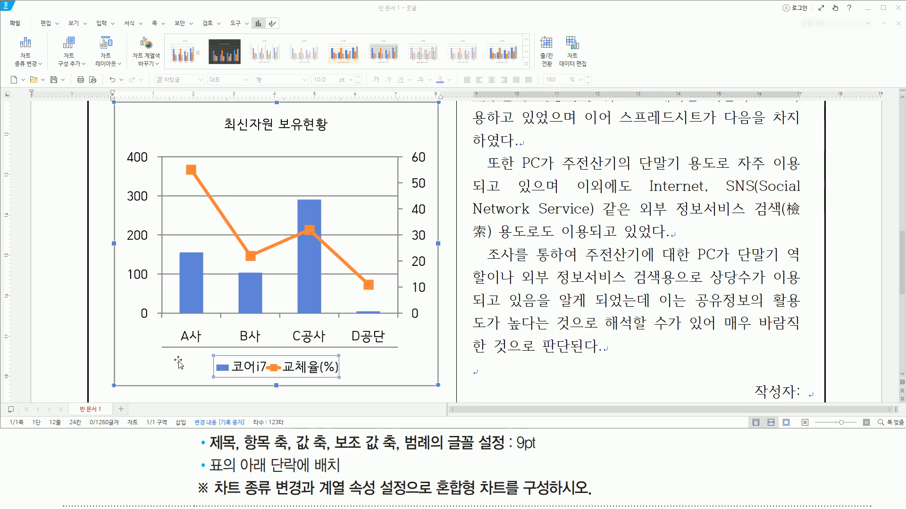
# - Cut the whole chart and paste it into the empty paragraph between the table's "(2023년 5월 현재)" line and the "1. PC 이용실태" heading
pyautogui.click(150, 365)
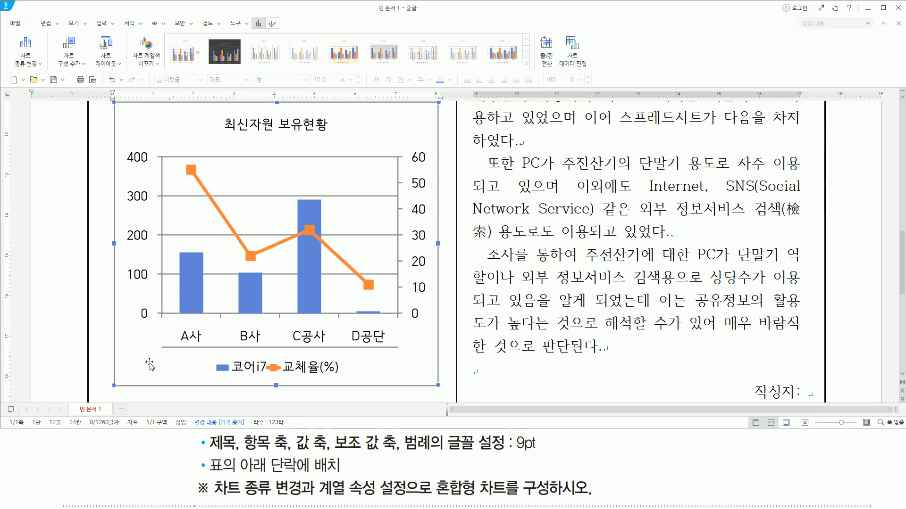
pyautogui.press('Escape')
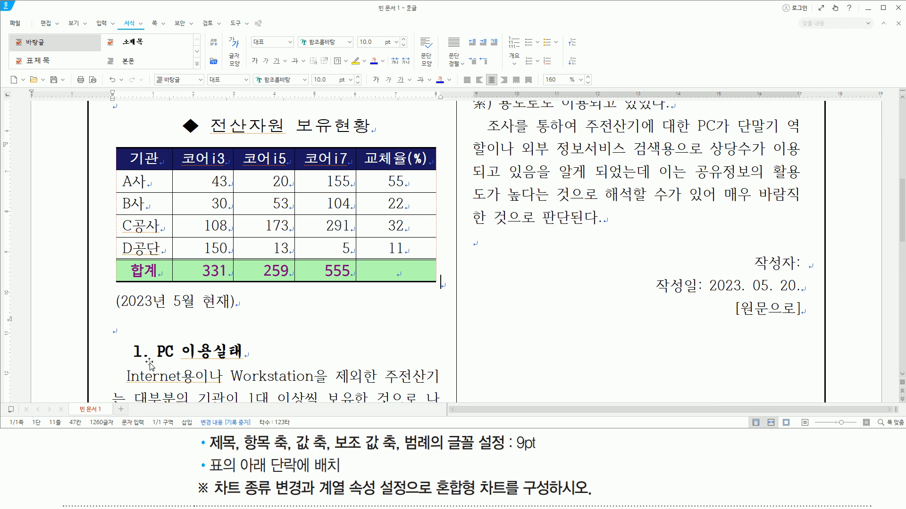
pyautogui.hotkey('ctrl', 'shift', 'd')
pyautogui.moveTo(109, 316); pyautogui.dragTo(123, 345)
pyautogui.press('Escape')
pyautogui.click(117, 328)
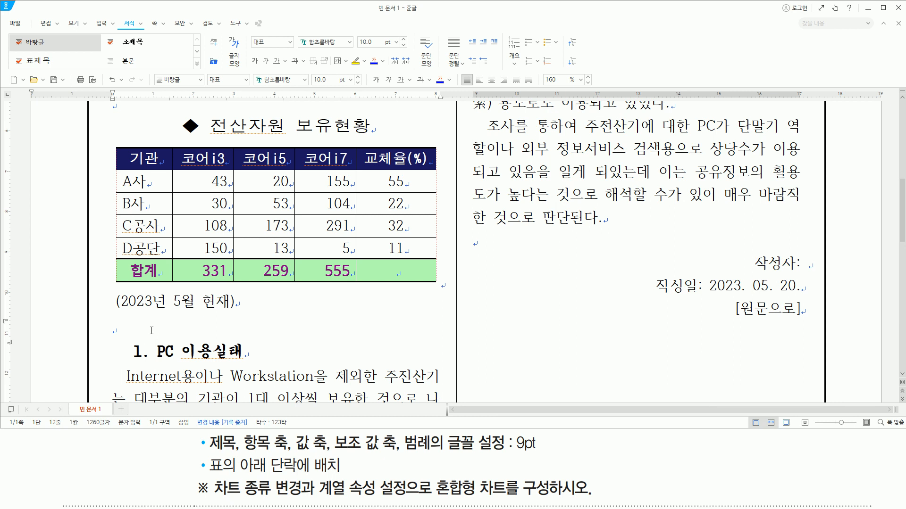
pyautogui.hotkey('ctrl', 'v')
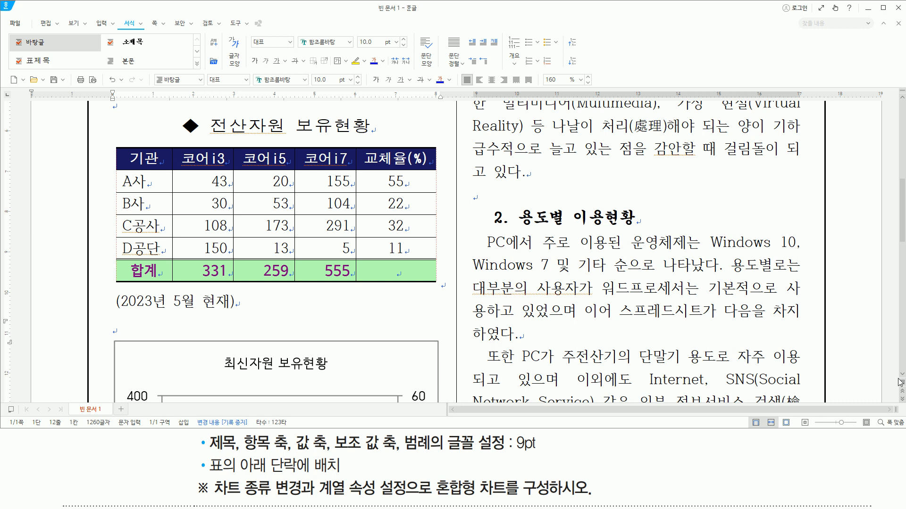
pyautogui.scroll(-5, 901, 378)
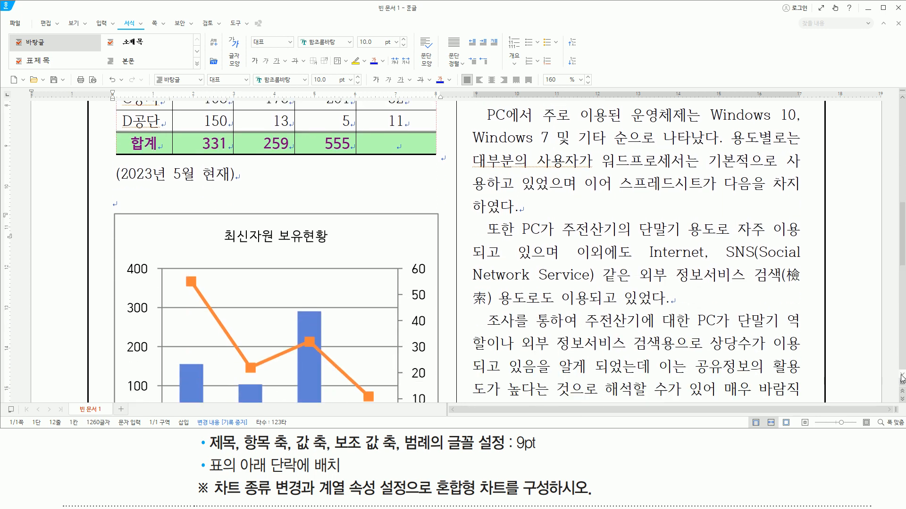
pyautogui.scroll(-1, 901, 378)
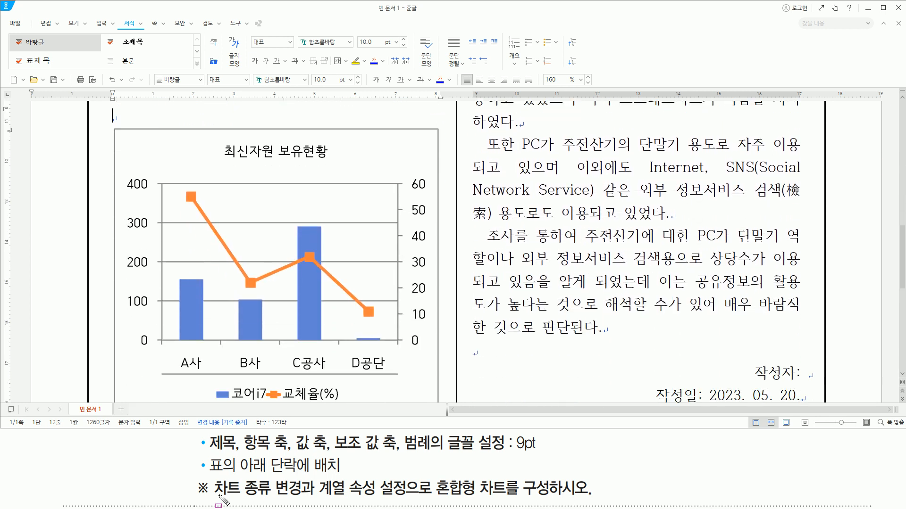
pyautogui.moveTo(215, 495); pyautogui.dragTo(512, 499)
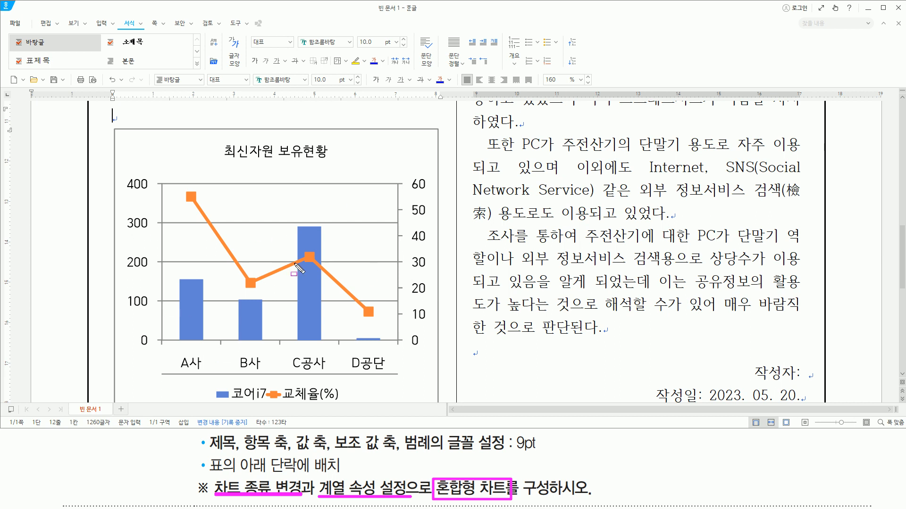
pyautogui.press('Escape')
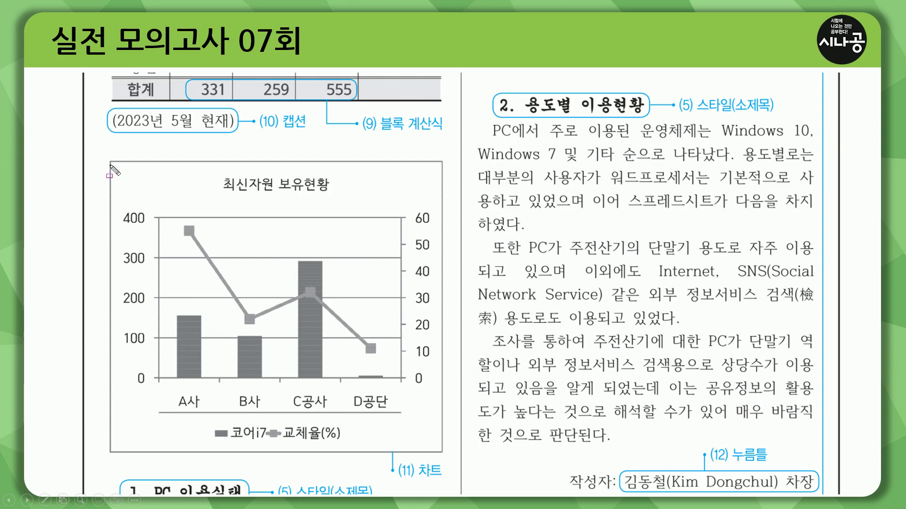
pyautogui.moveTo(110, 159); pyautogui.dragTo(359, 427)
pyautogui.press('Escape')
pyautogui.click(341, 382)
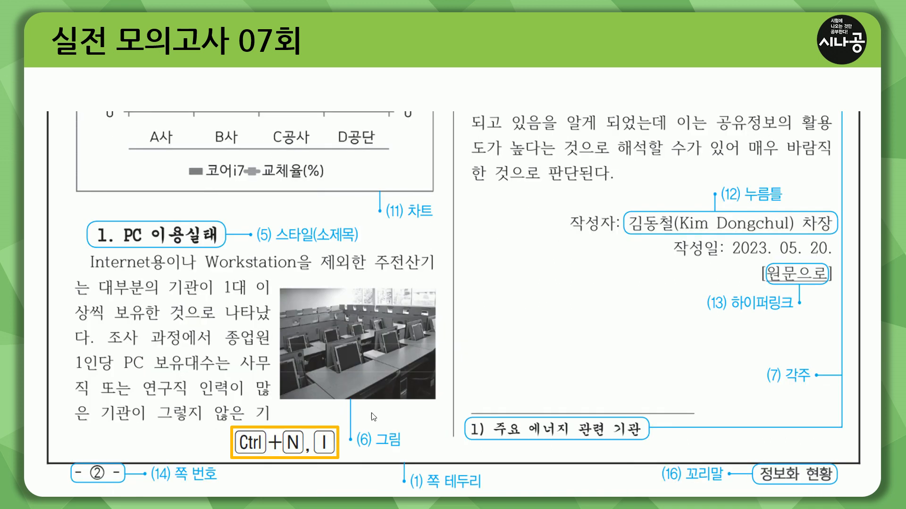
pyautogui.hotkey('ctrl', 'p')
pyautogui.moveTo(96, 246); pyautogui.dragTo(352, 244)
pyautogui.press('Escape')
pyautogui.moveTo(281, 292)
pyautogui.mouseDown()
pyautogui.moveTo(309, 377)
pyautogui.moveTo(443, 410)
pyautogui.moveTo(439, 404)
pyautogui.mouseUp()
pyautogui.press('Escape')
pyautogui.hotkey('ctrl', '2')
pyautogui.moveTo(76, 321); pyautogui.dragTo(111, 321)
pyautogui.moveTo(255, 294); pyautogui.dragTo(271, 296)
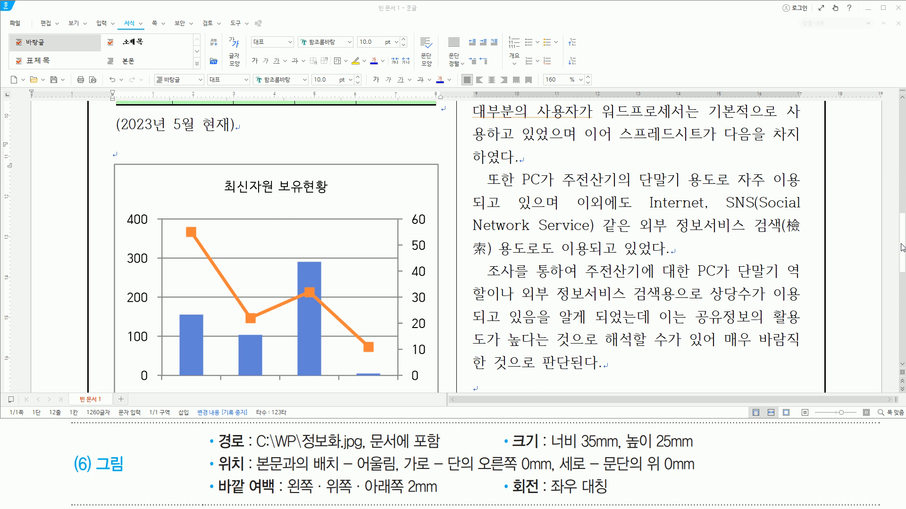
# - Start inserting a picture in the first paragraph under "1. PC 이용실태" and browse to the folder C:\길벗워드실기\그림
pyautogui.scroll(-5, 902, 247)
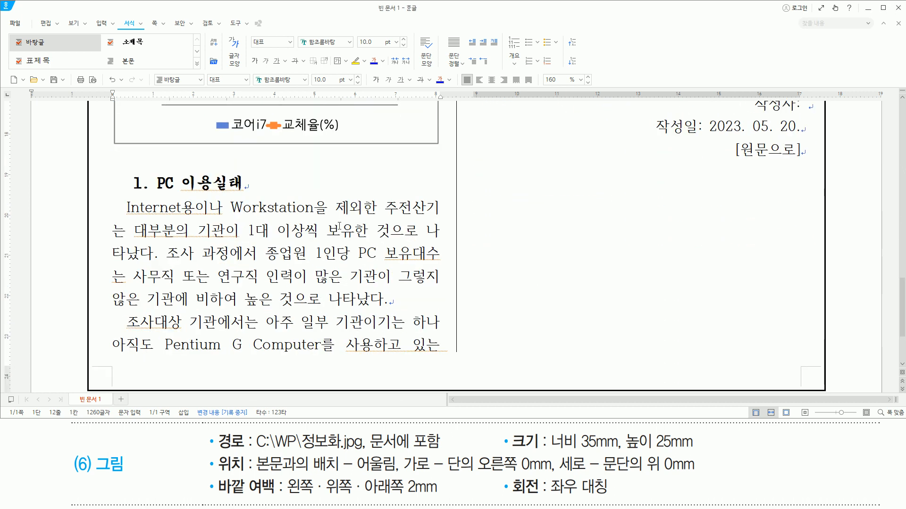
pyautogui.click(274, 234)
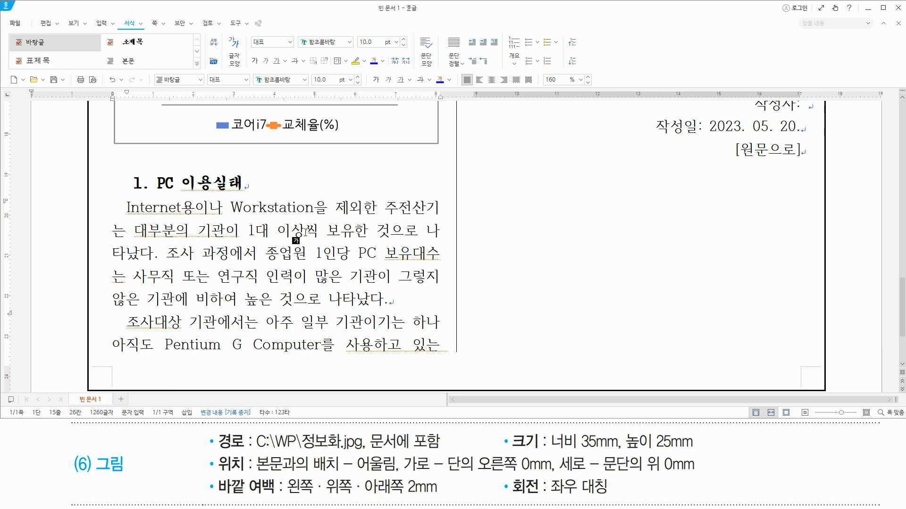
pyautogui.hotkey('ctrl', 'n')
pyautogui.press('i')
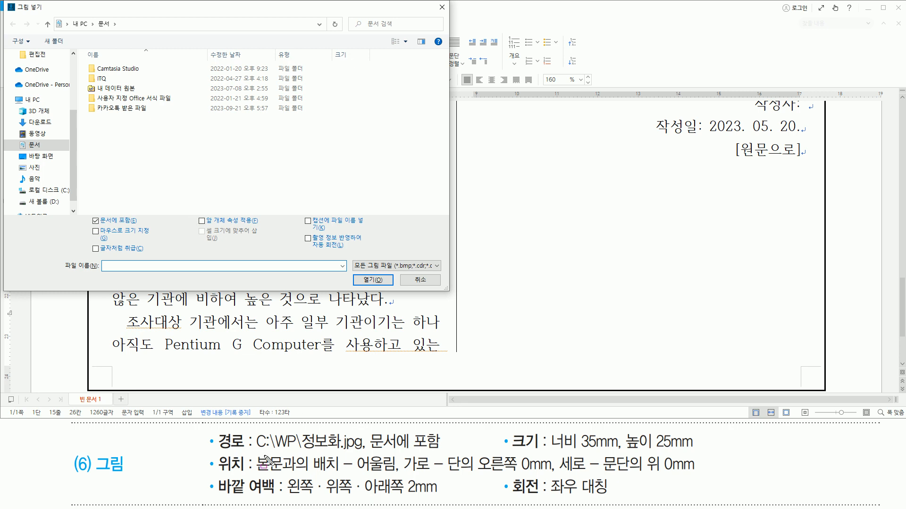
pyautogui.moveTo(256, 451); pyautogui.dragTo(436, 452)
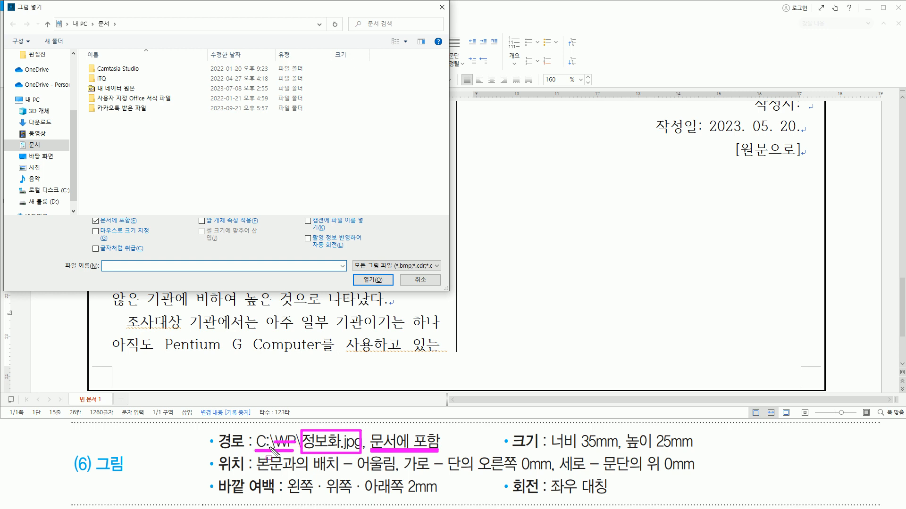
pyautogui.press('Escape')
pyautogui.click(47, 190)
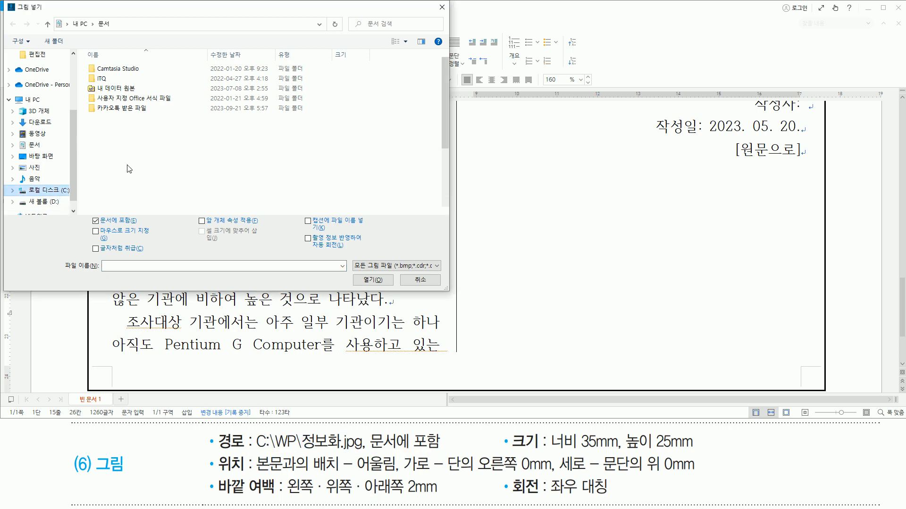
pyautogui.scroll(-5, 136, 166)
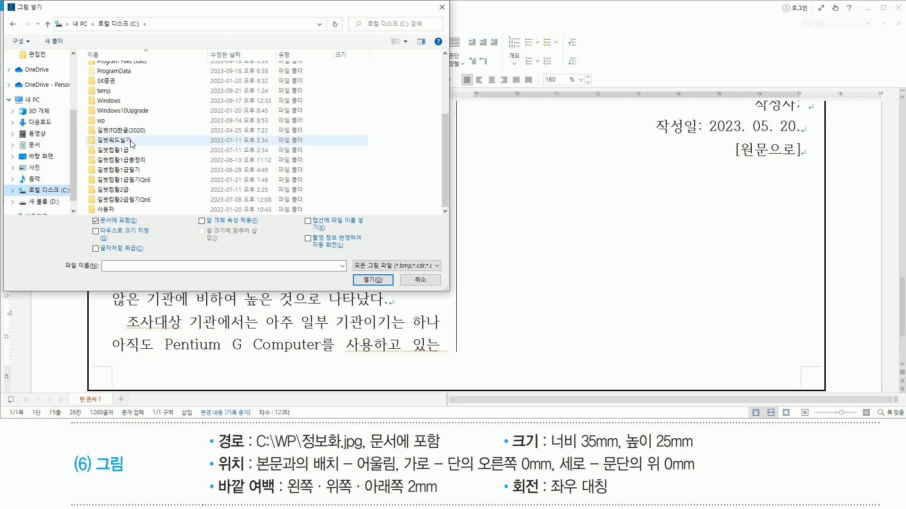
pyautogui.doubleClick(132, 143)
pyautogui.click(117, 74)
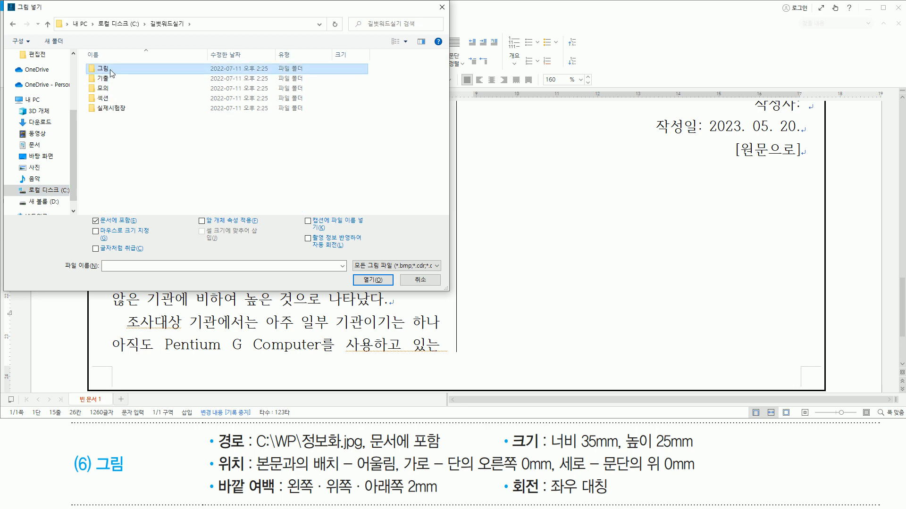
pyautogui.doubleClick(111, 73)
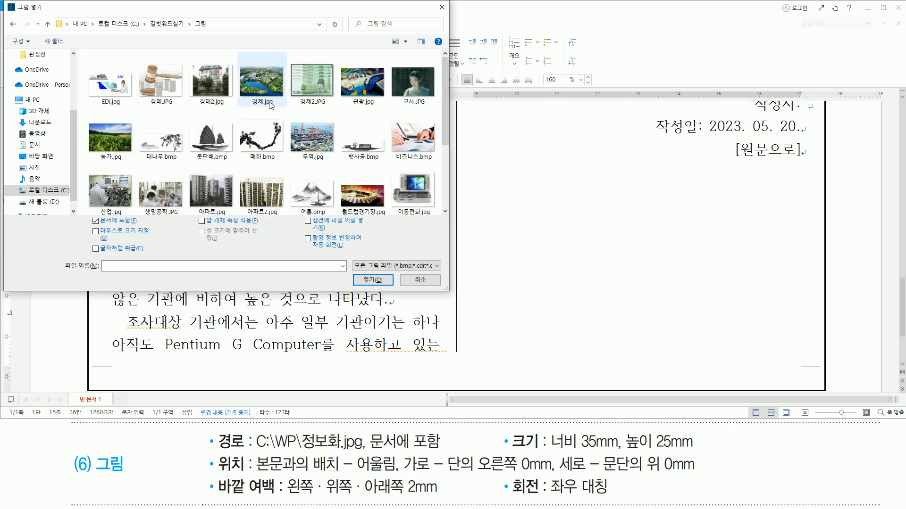
# - Insert the picture 정보화.jpg with the 문서에 포함 option enabled
pyautogui.scroll(-1, 325, 128)
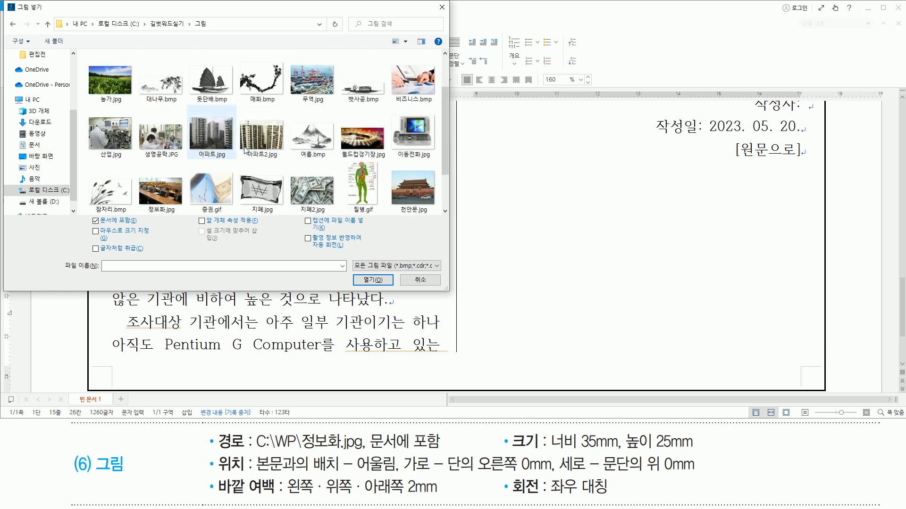
pyautogui.scroll(-1, 191, 141)
pyautogui.click(161, 137)
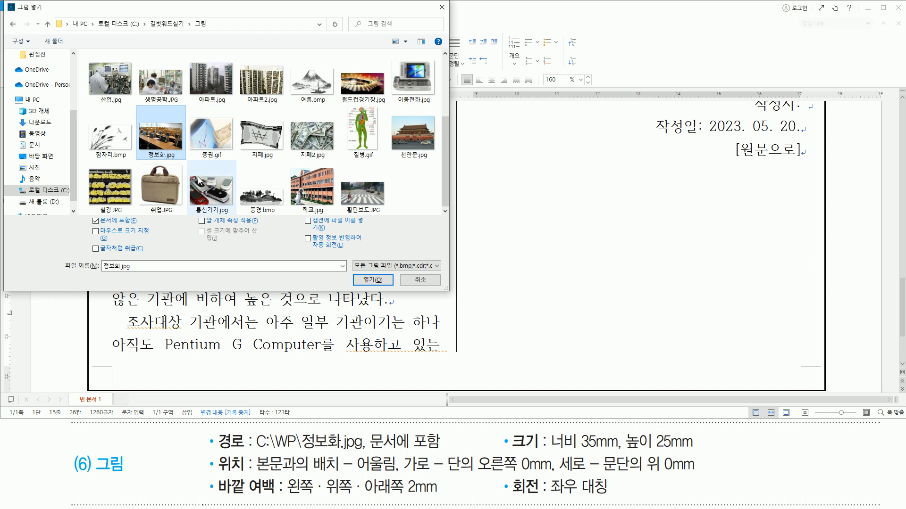
pyautogui.moveTo(137, 110); pyautogui.dragTo(185, 161)
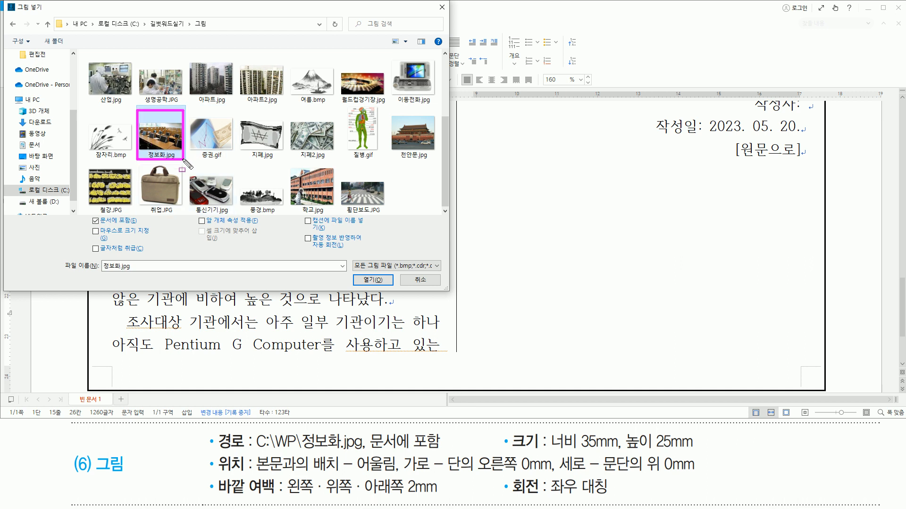
pyautogui.moveTo(87, 215); pyautogui.dragTo(140, 227)
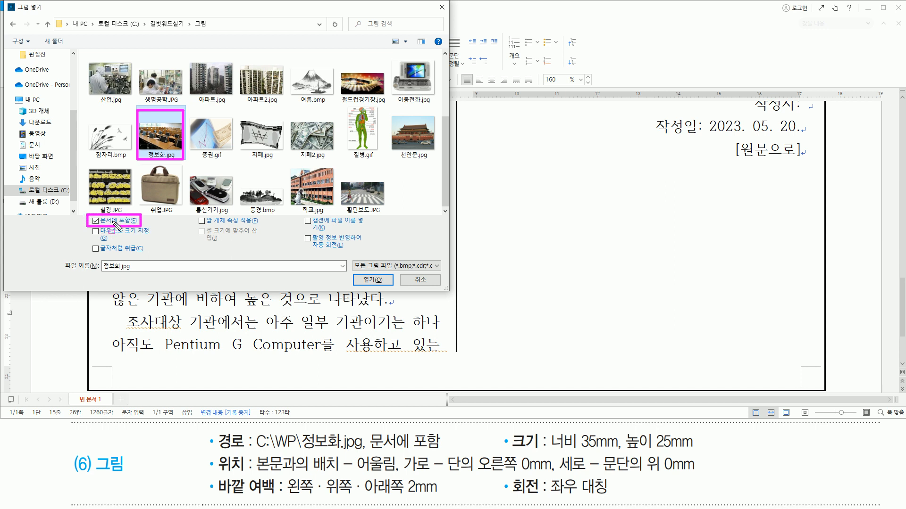
pyautogui.moveTo(353, 275); pyautogui.dragTo(392, 289)
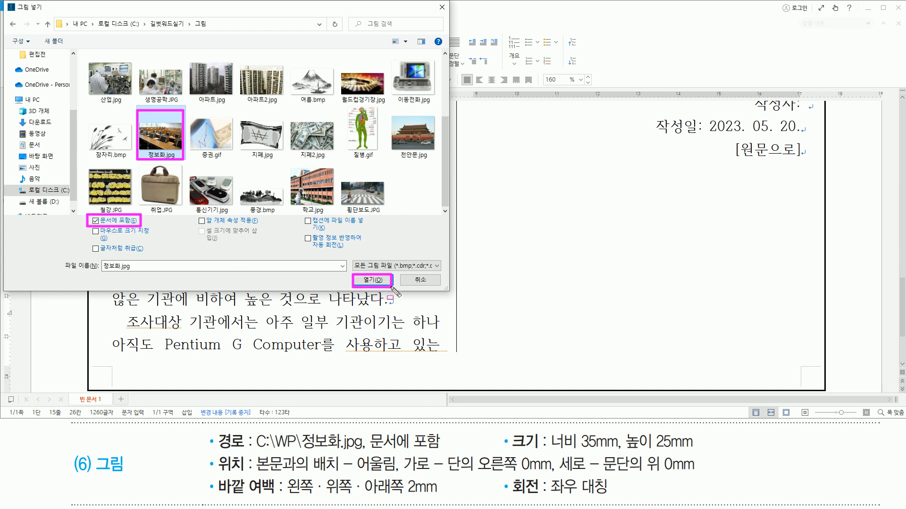
pyautogui.click(375, 281)
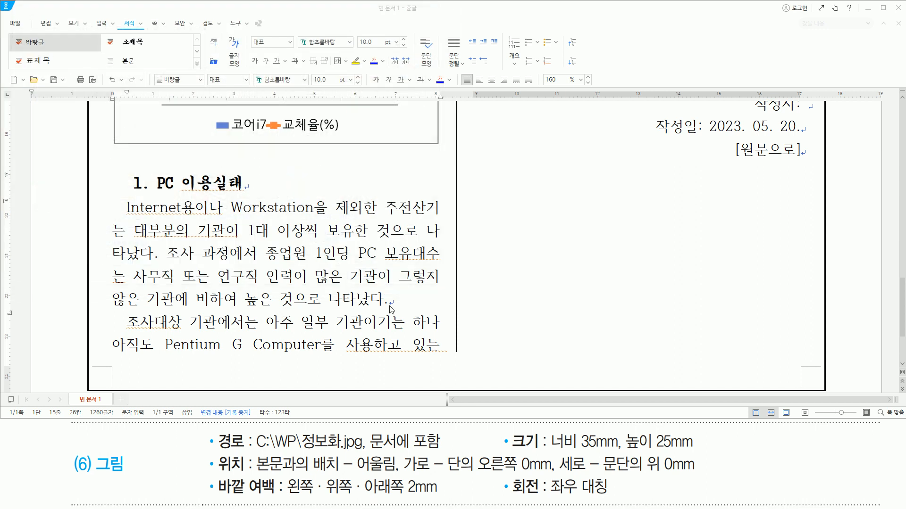
# - Locate the inserted classroom picture and open the basic (기본) settings of its object properties
pyautogui.scroll(-1, 601, 225)
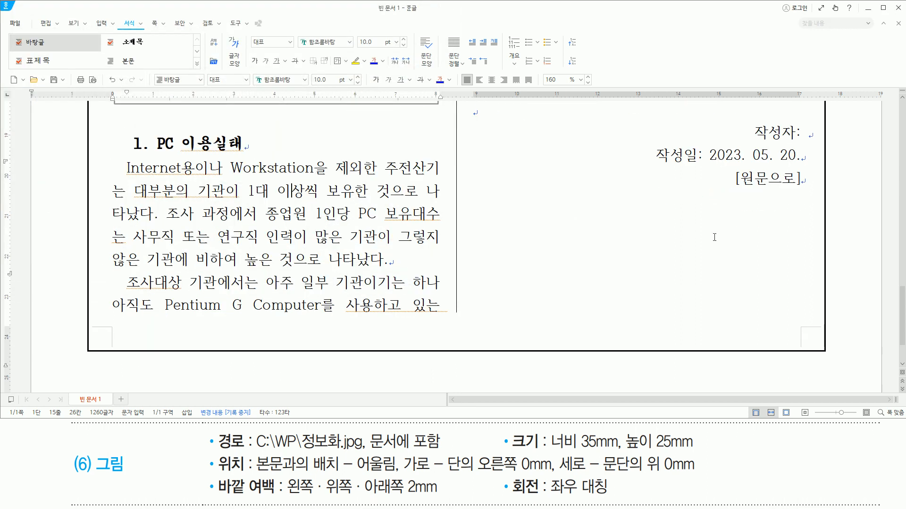
pyautogui.scroll(15, 714, 237)
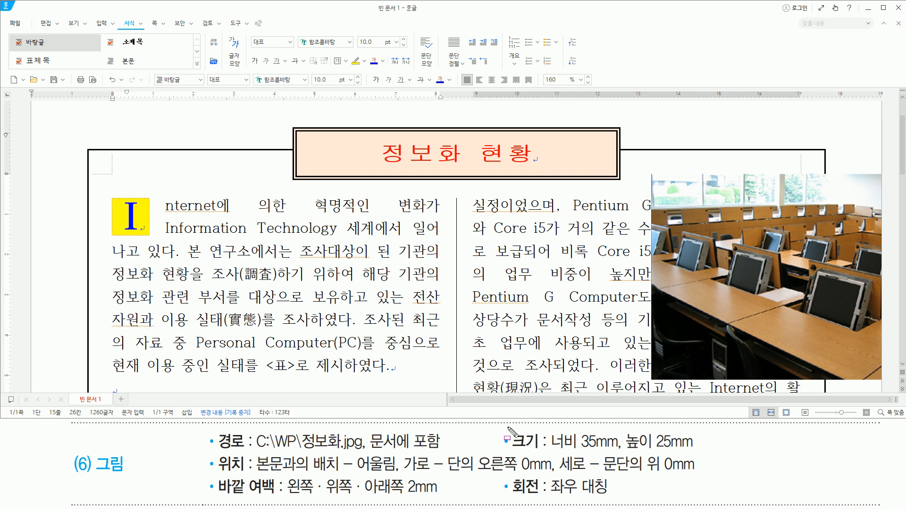
pyautogui.moveTo(509, 429); pyautogui.dragTo(537, 452)
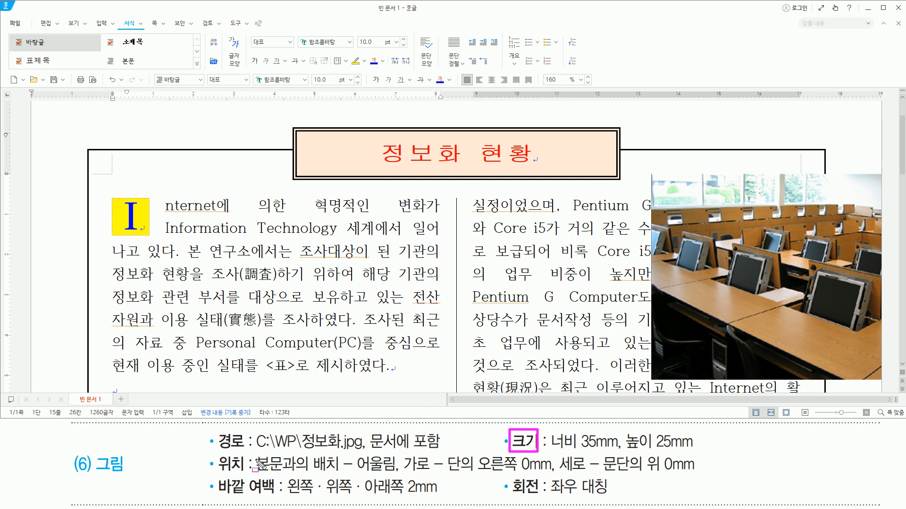
pyautogui.moveTo(217, 452); pyautogui.dragTo(273, 497)
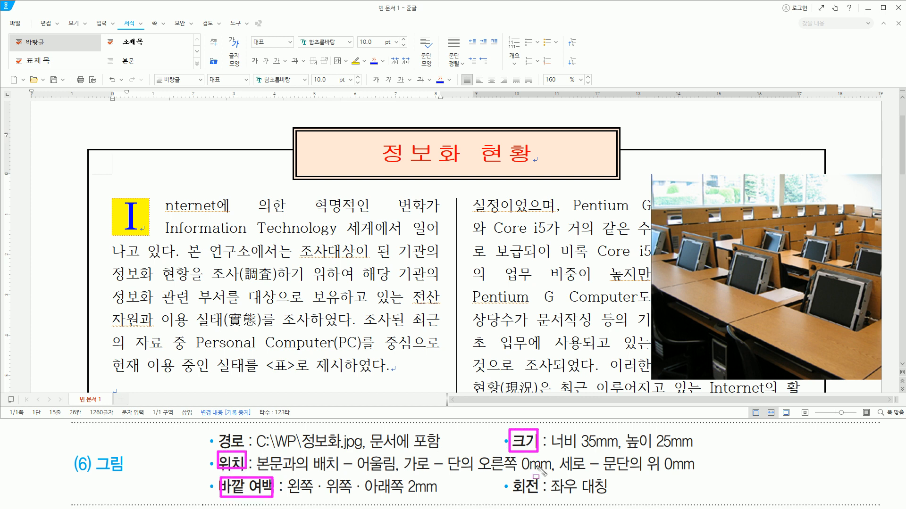
pyautogui.press('Escape')
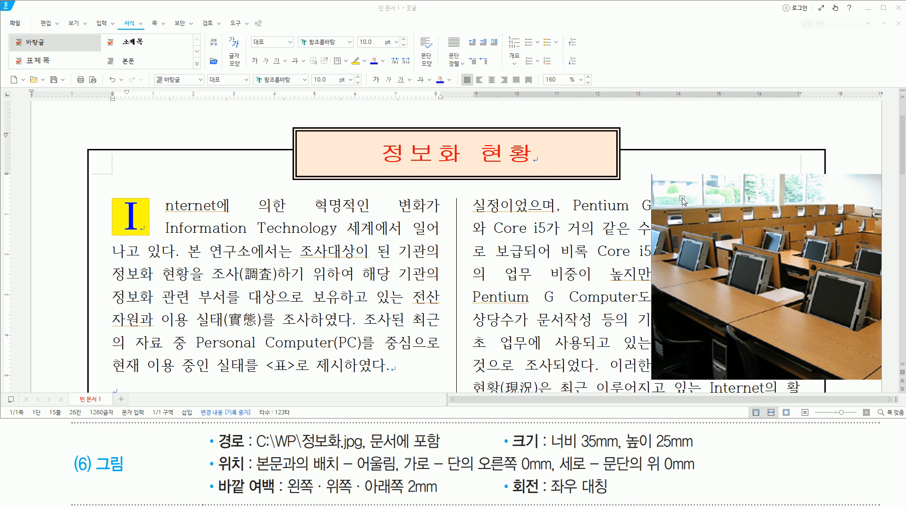
pyautogui.click(683, 201)
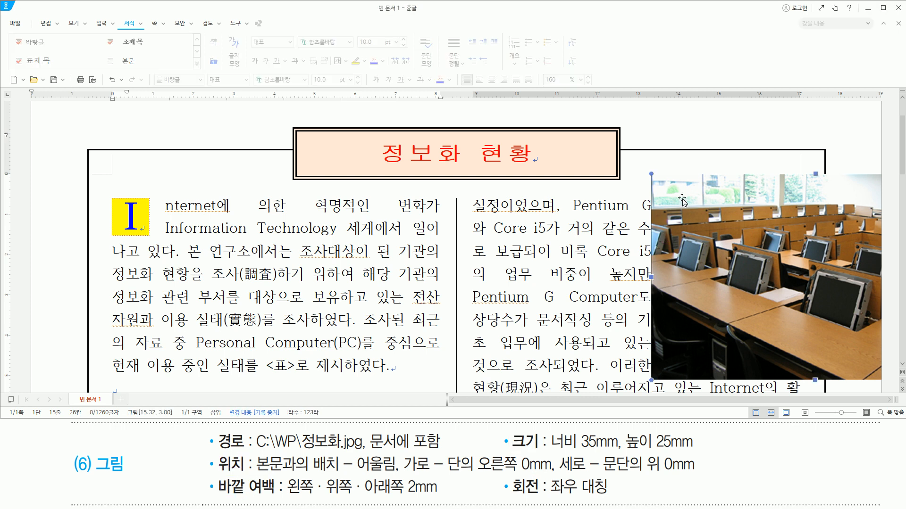
pyautogui.doubleClick(683, 201)
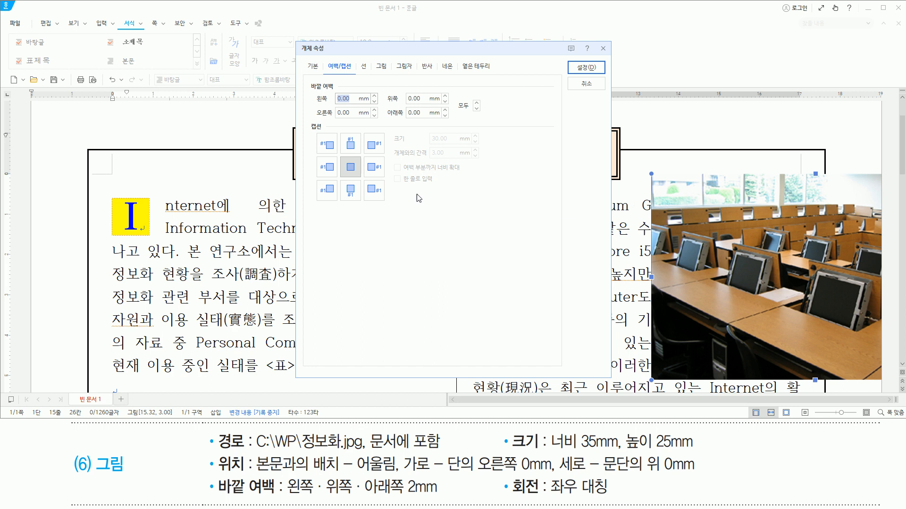
pyautogui.moveTo(297, 41)
pyautogui.mouseDown()
pyautogui.moveTo(549, 318)
pyautogui.moveTo(616, 377)
pyautogui.mouseUp()
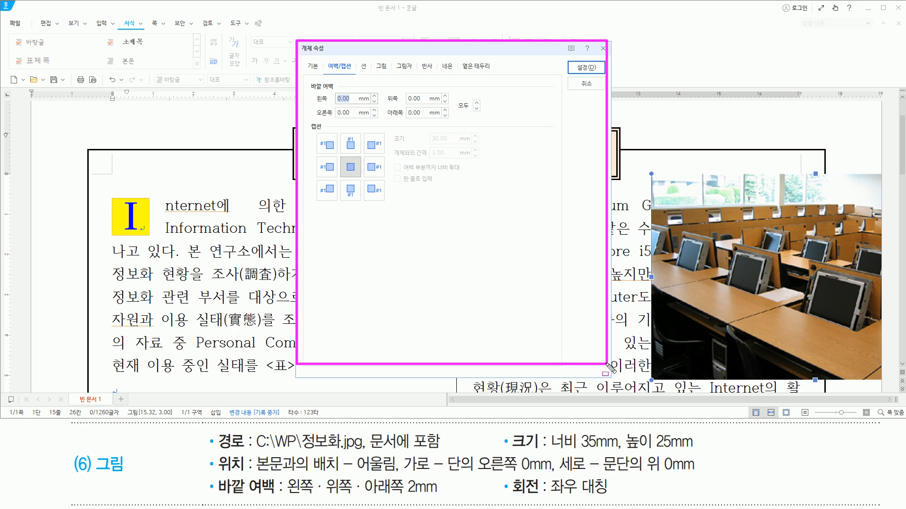
pyautogui.press('Escape')
pyautogui.click(314, 67)
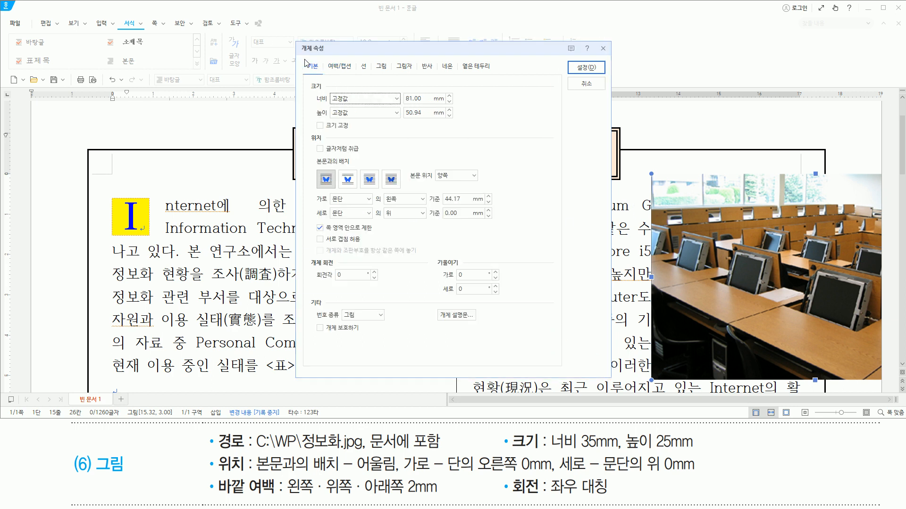
# - Set the picture's width to 35 mm and its height to 25 mm
pyautogui.moveTo(302, 58)
pyautogui.mouseDown()
pyautogui.moveTo(322, 74)
pyautogui.moveTo(464, 126)
pyautogui.mouseUp()
pyautogui.moveTo(547, 451); pyautogui.dragTo(692, 451)
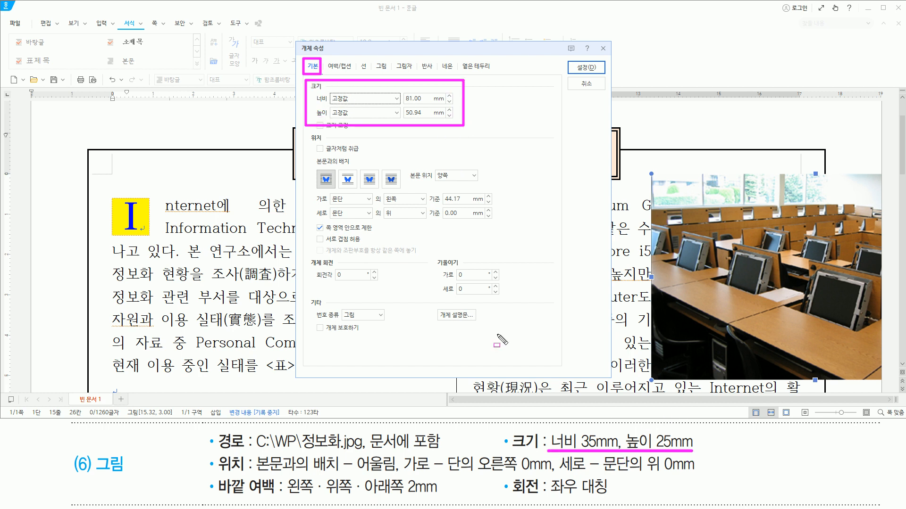
pyautogui.press('Escape')
pyautogui.click(416, 50)
pyautogui.press('Tab')
pyautogui.write('35')
pyautogui.press('Tab')
pyautogui.press('Tab')
pyautogui.write('25')
pyautogui.moveTo(395, 89); pyautogui.dragTo(443, 121)
# - Set the picture's horizontal position to the right (오른쪽) of the column (단) with a 0 mm offset
pyautogui.moveTo(213, 473); pyautogui.dragTo(243, 473)
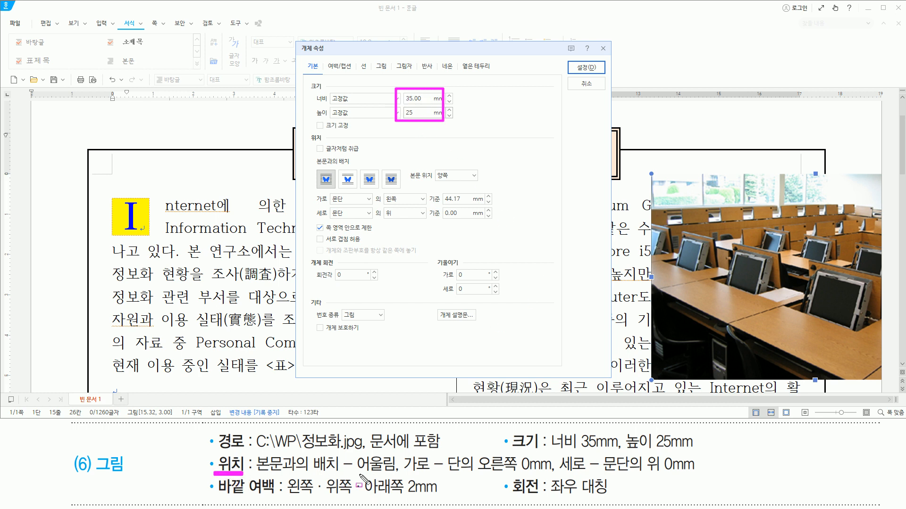
pyautogui.moveTo(355, 474); pyautogui.dragTo(397, 474)
pyautogui.press('Escape')
pyautogui.moveTo(316, 165); pyautogui.dragTo(334, 192)
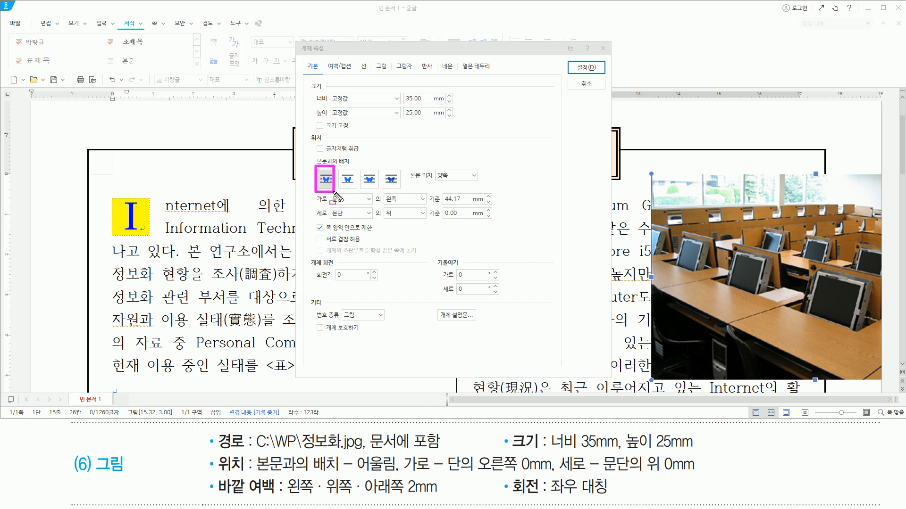
pyautogui.moveTo(405, 474); pyautogui.dragTo(553, 473)
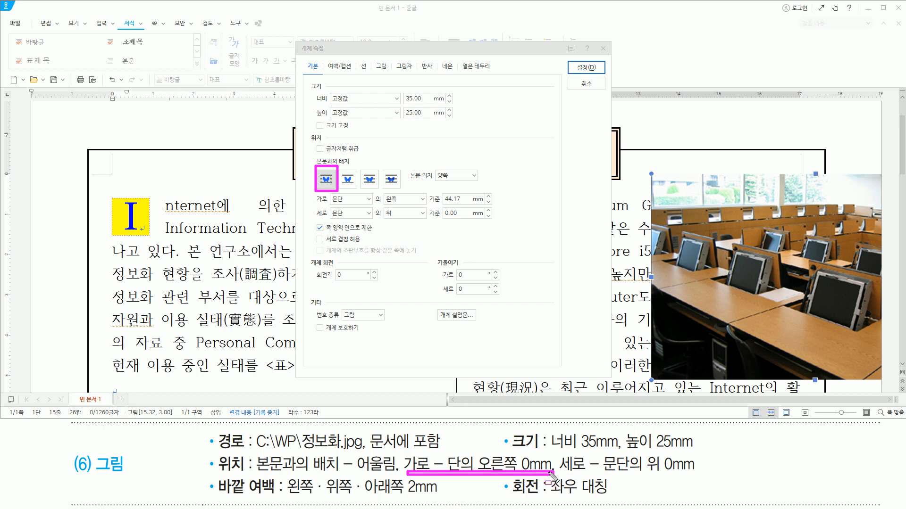
pyautogui.press('Escape')
pyautogui.click(349, 200)
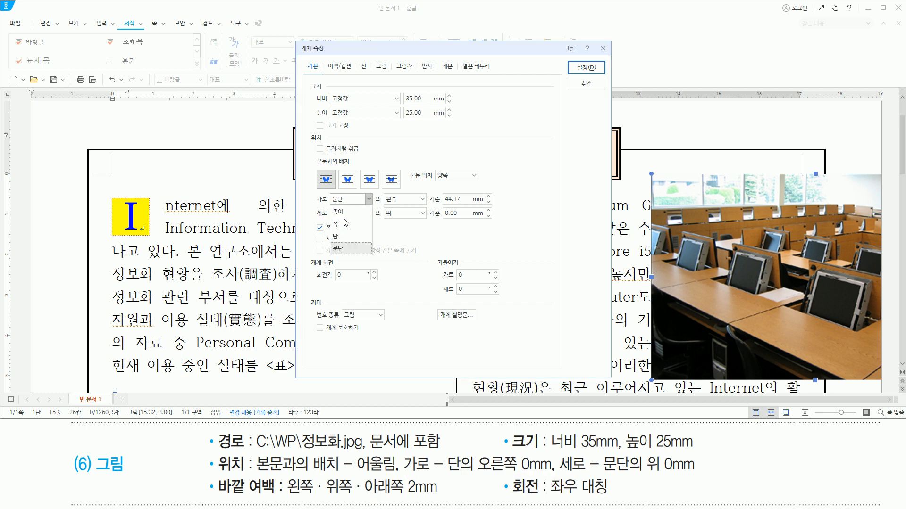
pyautogui.click(344, 236)
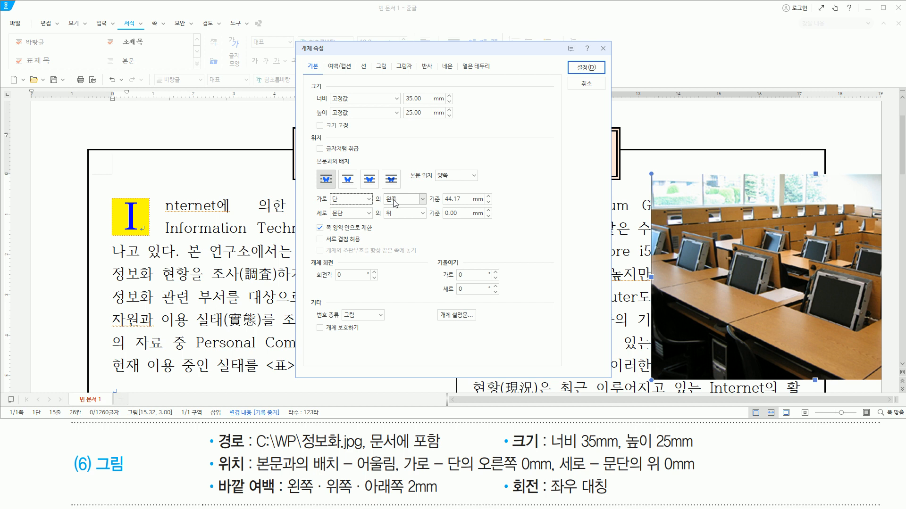
pyautogui.click(396, 200)
pyautogui.click(405, 237)
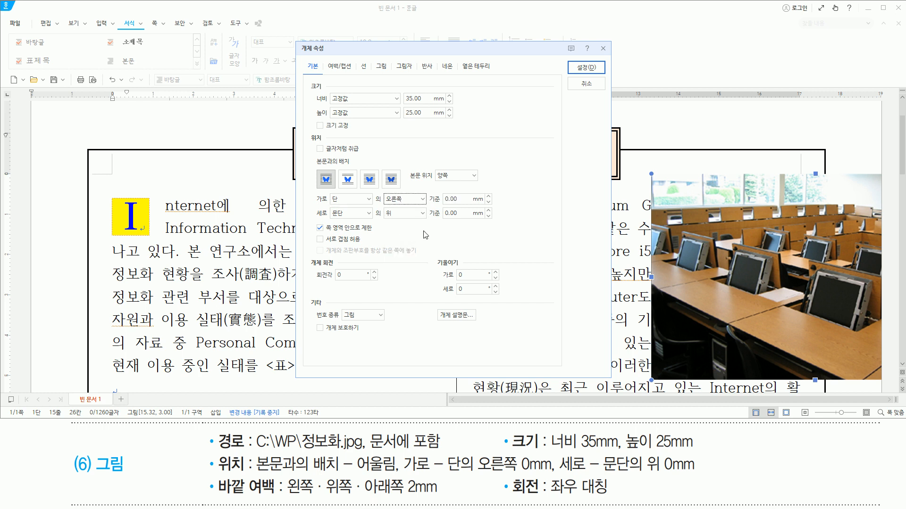
pyautogui.moveTo(327, 202); pyautogui.dragTo(480, 203)
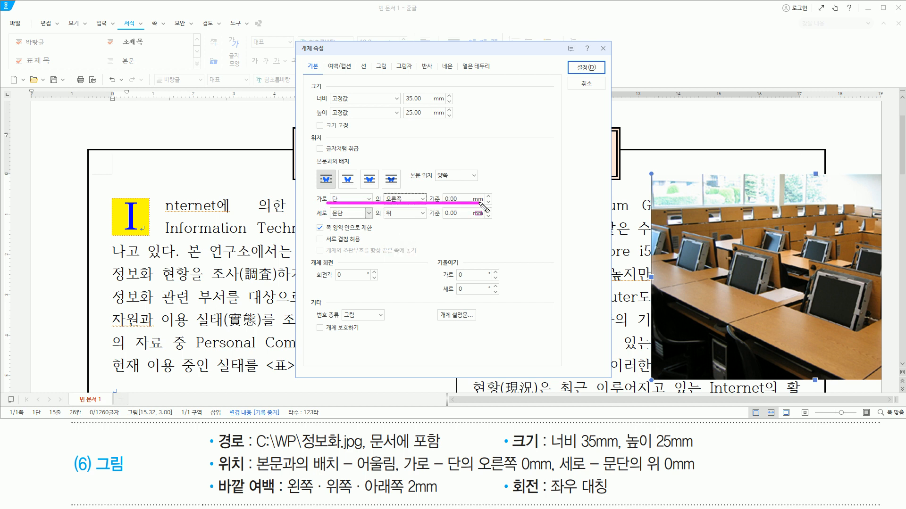
pyautogui.moveTo(560, 472); pyautogui.dragTo(700, 473)
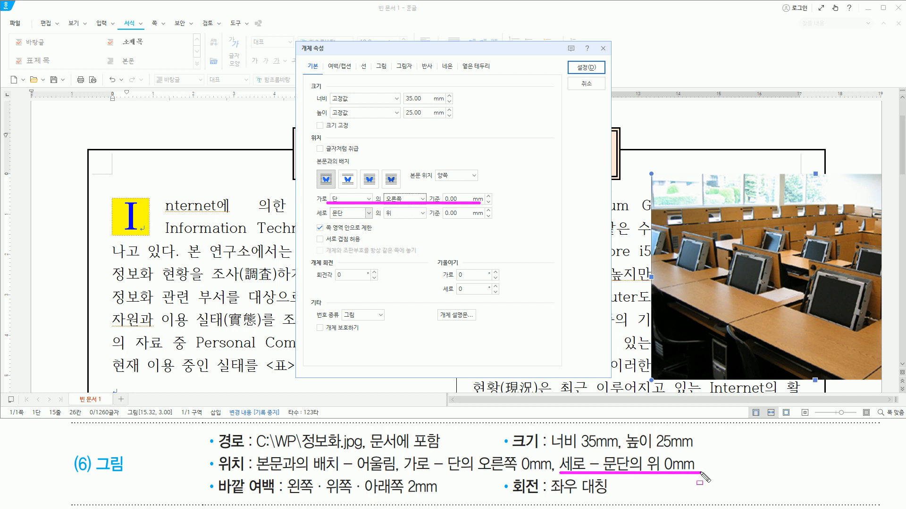
pyautogui.moveTo(329, 222); pyautogui.dragTo(493, 221)
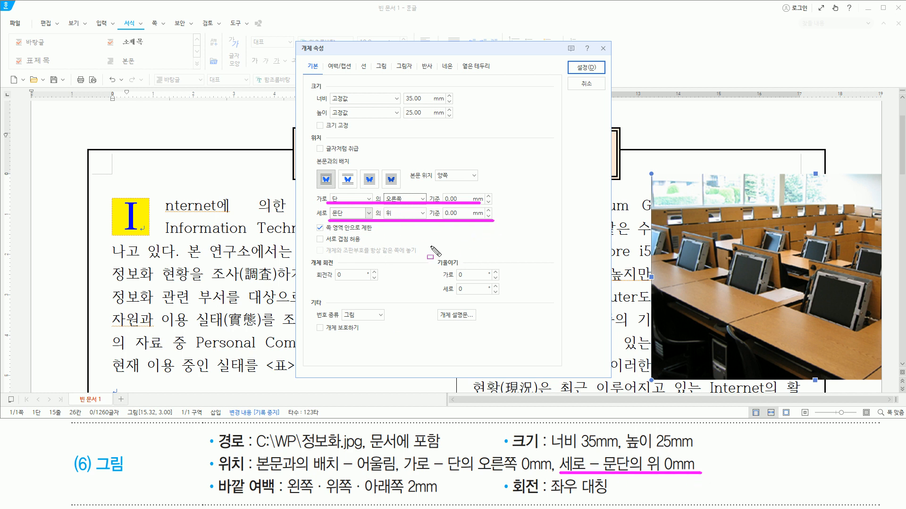
pyautogui.moveTo(217, 477); pyautogui.dragTo(274, 499)
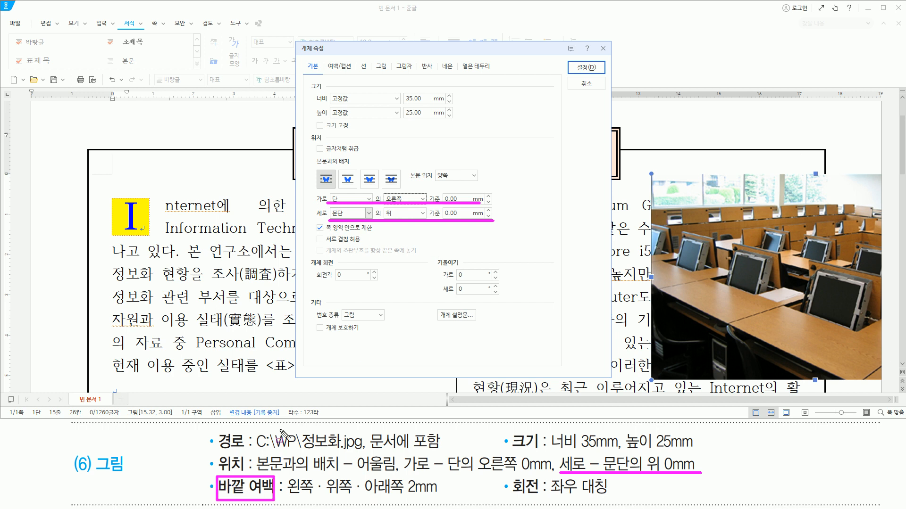
pyautogui.moveTo(325, 60); pyautogui.dragTo(355, 73)
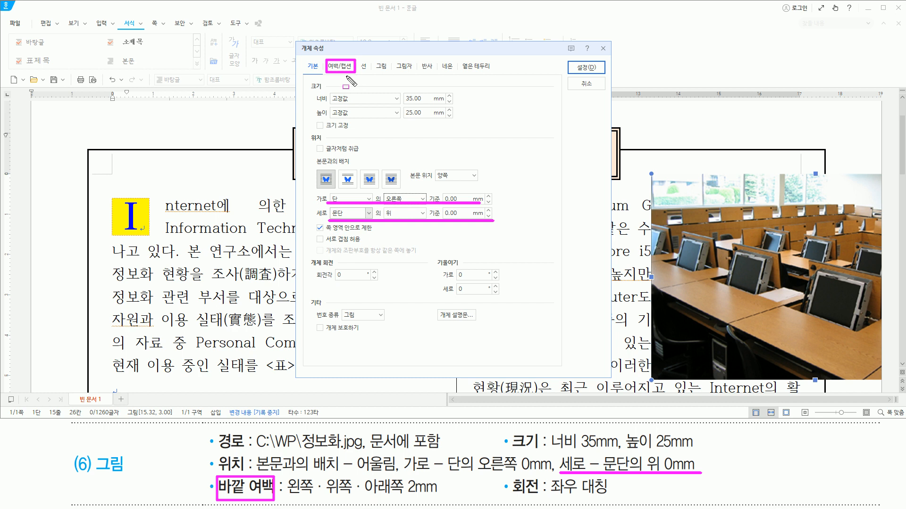
# - Set the picture's outer margins (바깥 여백) to 2 mm on the left, top and bottom, and apply the object properties
pyautogui.press('Escape')
pyautogui.click(340, 68)
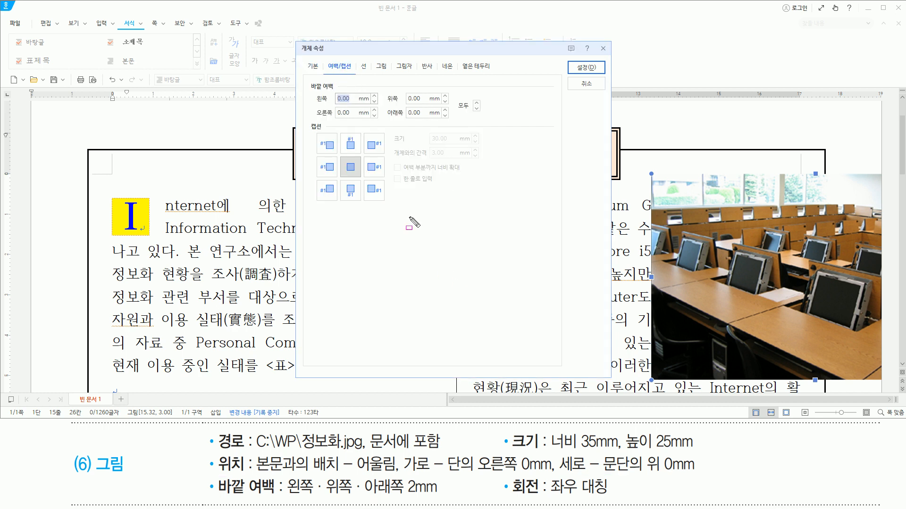
pyautogui.moveTo(304, 76); pyautogui.dragTo(339, 94)
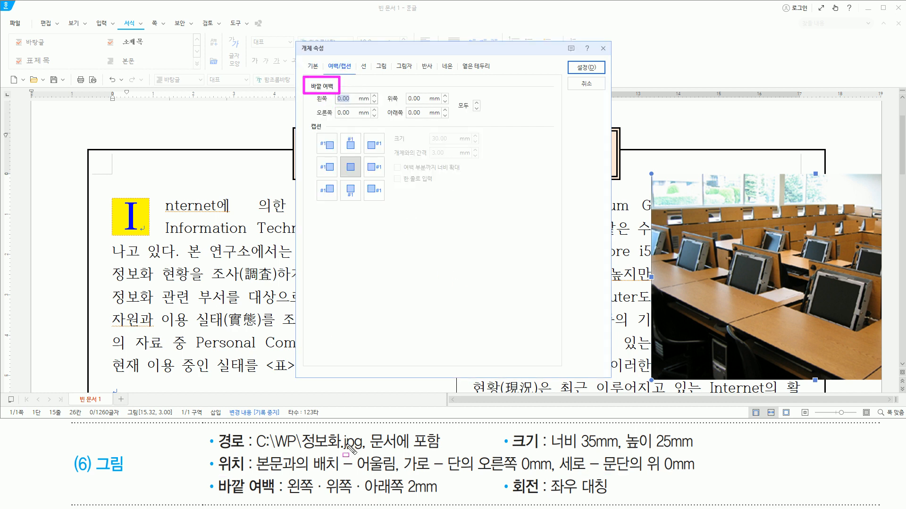
pyautogui.moveTo(287, 497)
pyautogui.mouseDown()
pyautogui.moveTo(401, 498)
pyautogui.moveTo(408, 475)
pyautogui.moveTo(442, 499)
pyautogui.mouseUp()
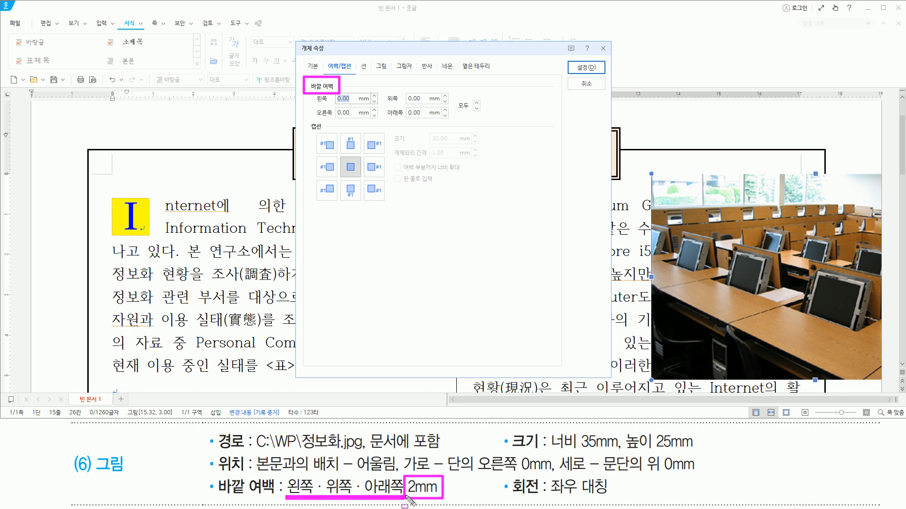
pyautogui.press('Escape')
pyautogui.write('2')
pyautogui.click(417, 99)
pyautogui.write('2')
pyautogui.click(415, 113)
pyautogui.write('2')
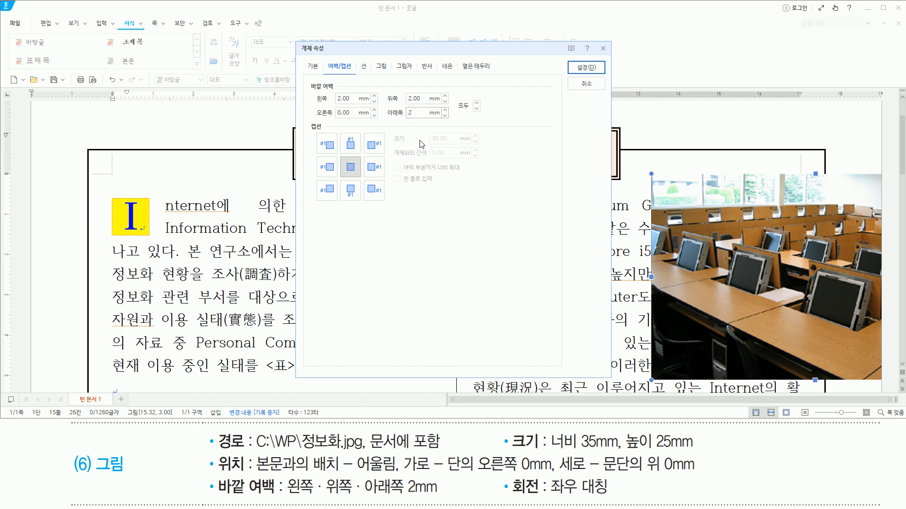
pyautogui.moveTo(334, 92)
pyautogui.mouseDown()
pyautogui.moveTo(368, 104)
pyautogui.moveTo(436, 103)
pyautogui.moveTo(426, 119)
pyautogui.mouseUp()
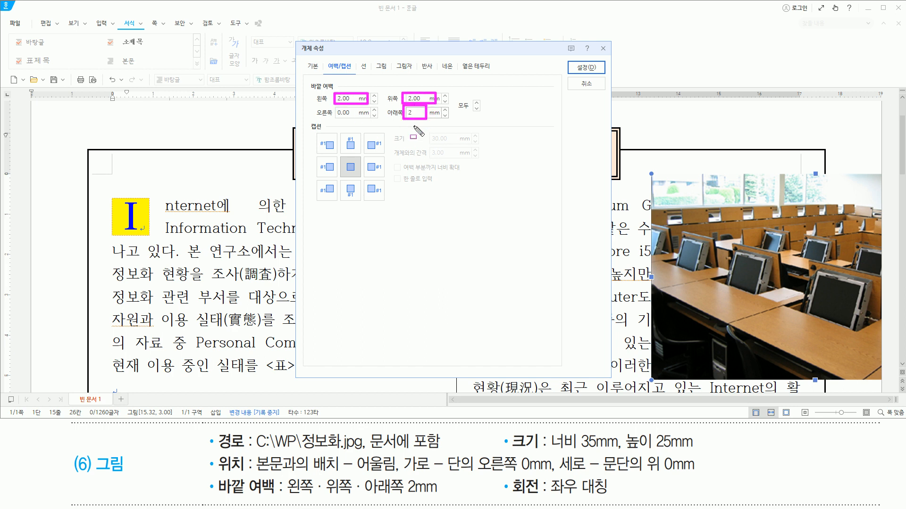
pyautogui.moveTo(569, 61); pyautogui.dragTo(602, 76)
pyautogui.press('Escape')
pyautogui.click(593, 70)
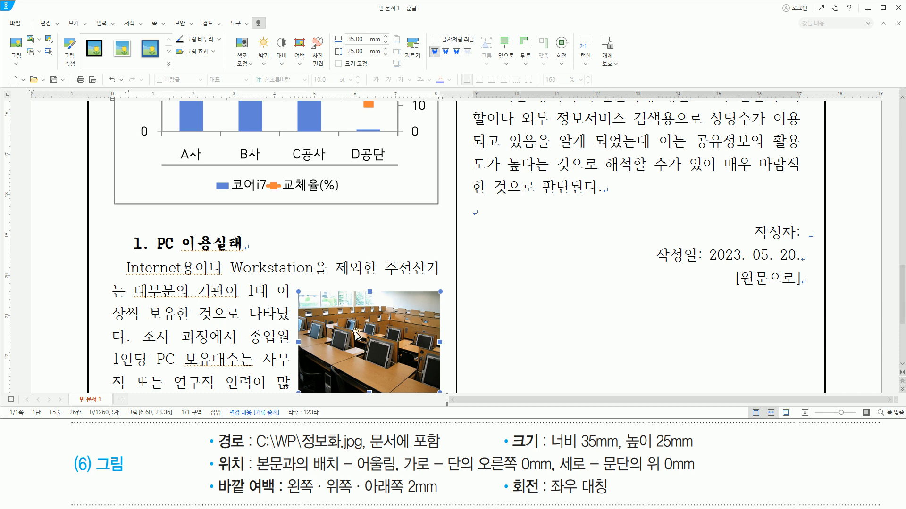
# - Flip the classroom picture horizontally (좌우 대칭)
pyautogui.moveTo(499, 475)
pyautogui.mouseDown()
pyautogui.moveTo(559, 504)
pyautogui.moveTo(548, 500)
pyautogui.moveTo(628, 496)
pyautogui.mouseUp()
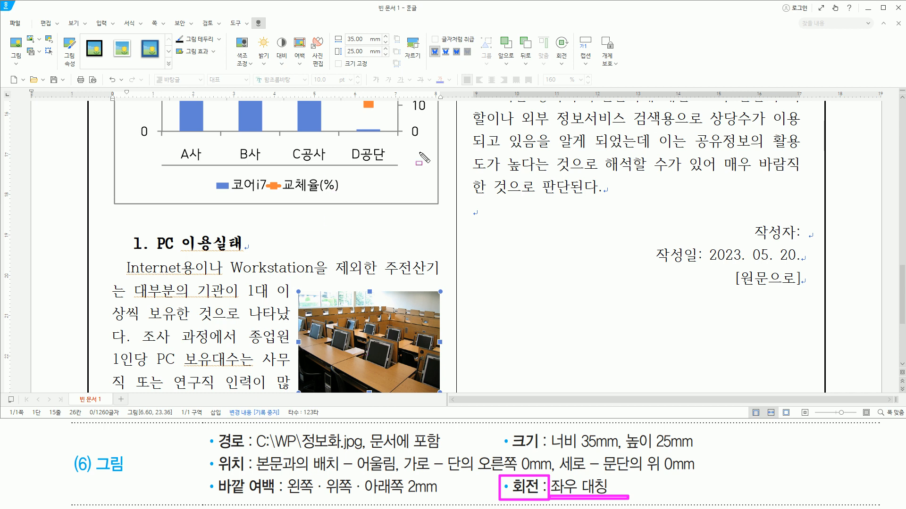
pyautogui.moveTo(552, 31); pyautogui.dragTo(574, 68)
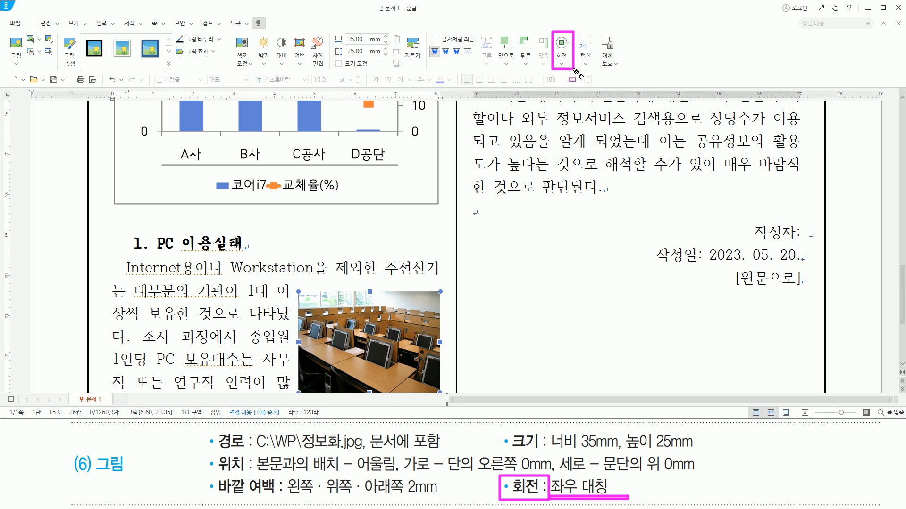
pyautogui.click(565, 64)
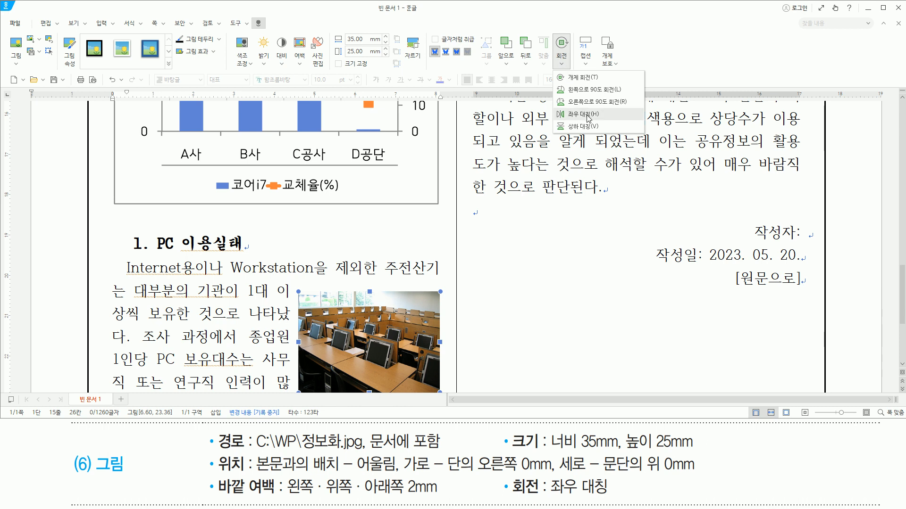
pyautogui.click(585, 114)
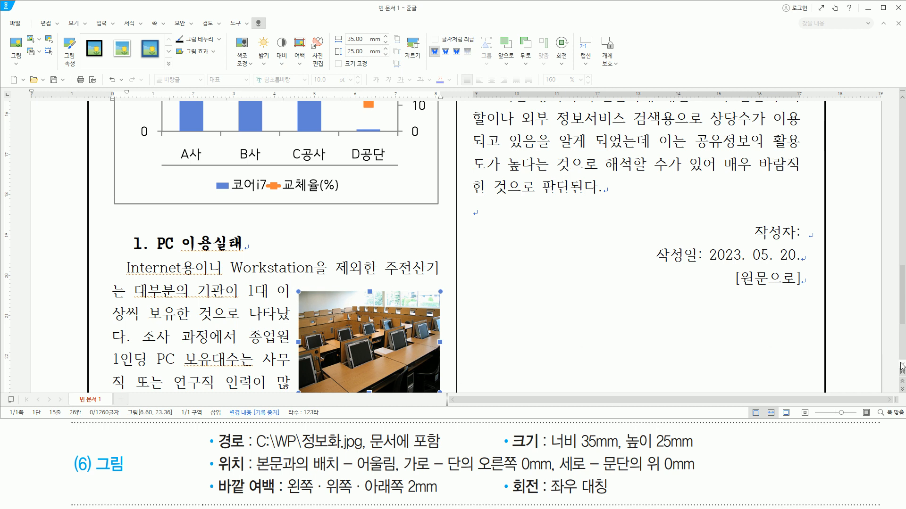
pyautogui.scroll(-2, 902, 367)
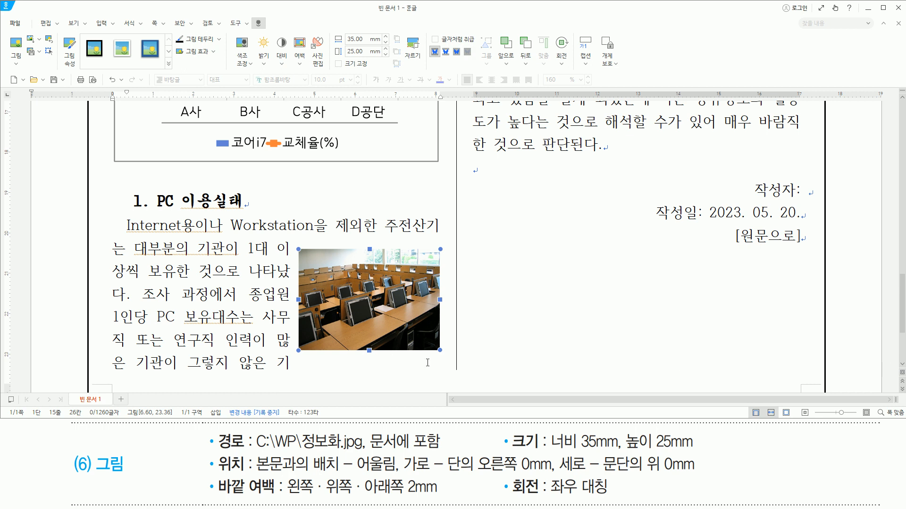
pyautogui.moveTo(299, 256)
pyautogui.mouseDown()
pyautogui.moveTo(277, 239)
pyautogui.moveTo(295, 344)
pyautogui.moveTo(285, 356)
pyautogui.moveTo(318, 361)
pyautogui.moveTo(323, 332)
pyautogui.moveTo(295, 326)
pyautogui.moveTo(286, 264)
pyautogui.moveTo(297, 371)
pyautogui.mouseUp()
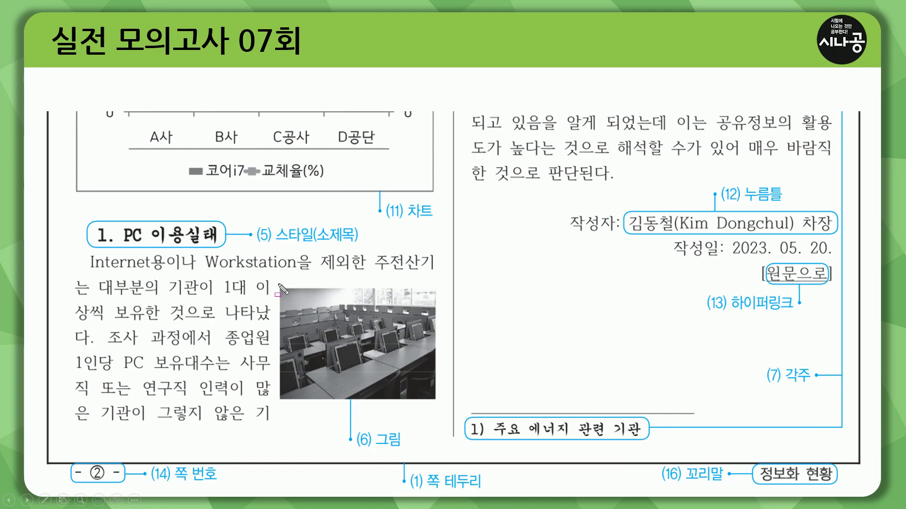
pyautogui.moveTo(277, 284); pyautogui.dragTo(441, 411)
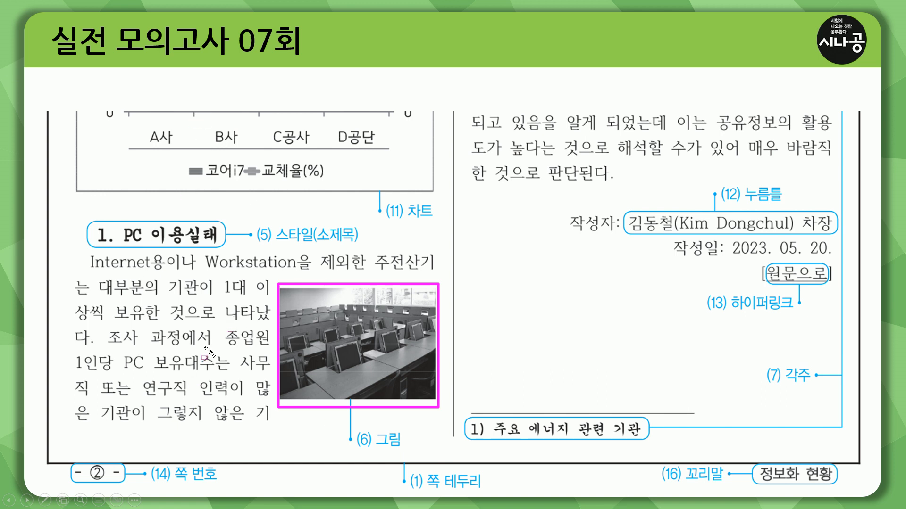
pyautogui.press('Escape')
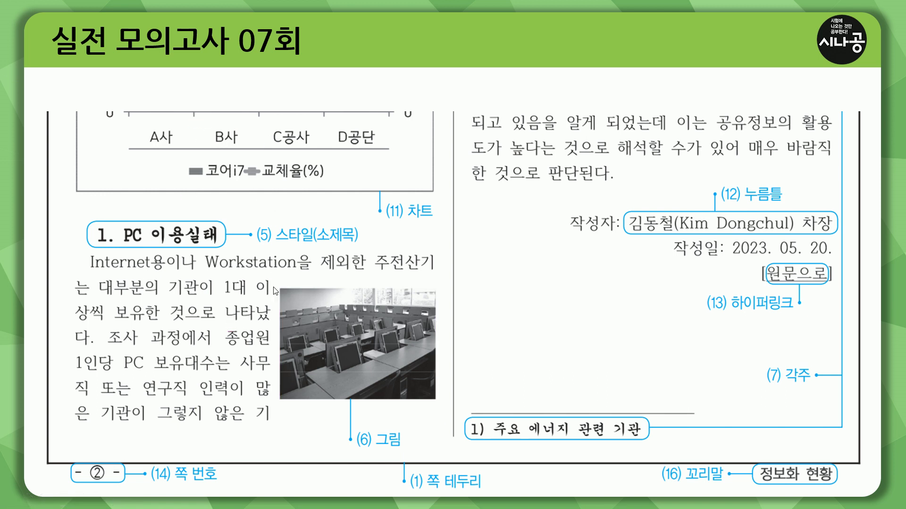
pyautogui.press('pageup')
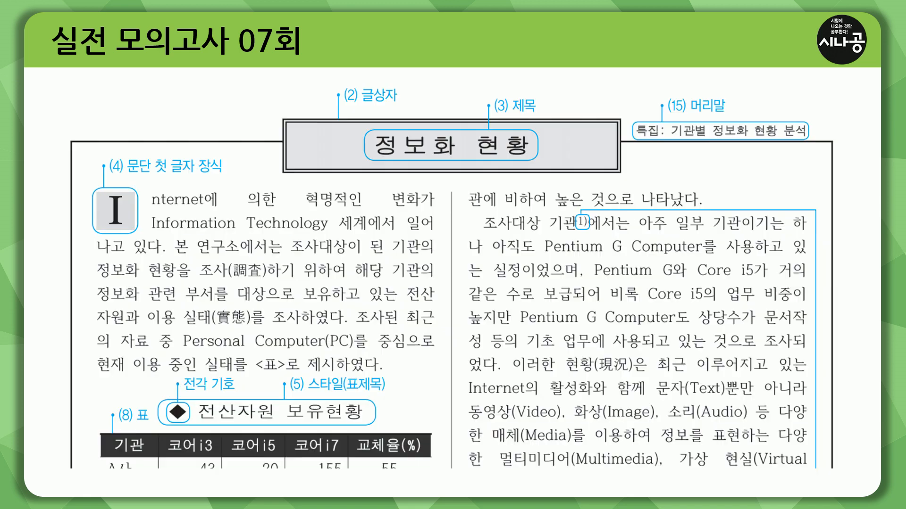
pyautogui.hotkey('ctrl', 'shift', 'd')
pyautogui.moveTo(575, 212); pyautogui.dragTo(589, 230)
pyautogui.press('Escape')
pyautogui.click(639, 319)
pyautogui.hotkey('ctrl', '2')
pyautogui.moveTo(764, 364); pyautogui.dragTo(814, 387)
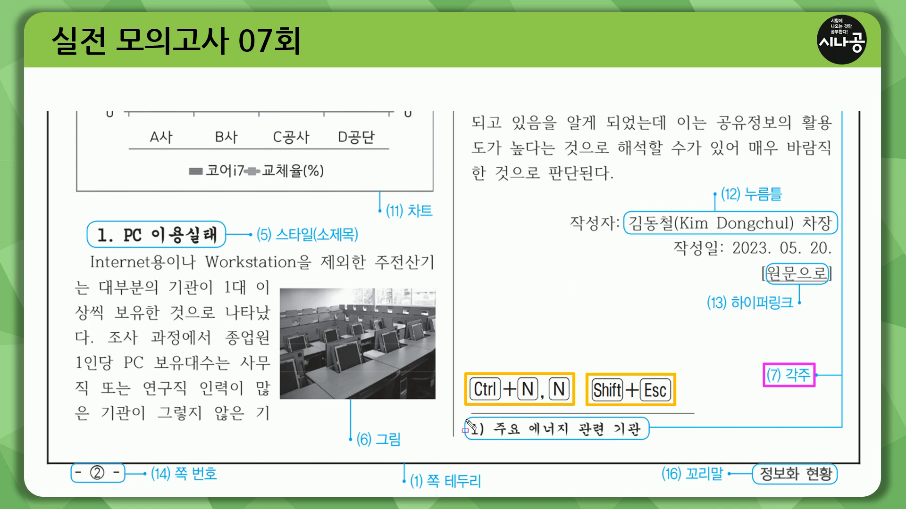
pyautogui.moveTo(464, 418); pyautogui.dragTo(650, 442)
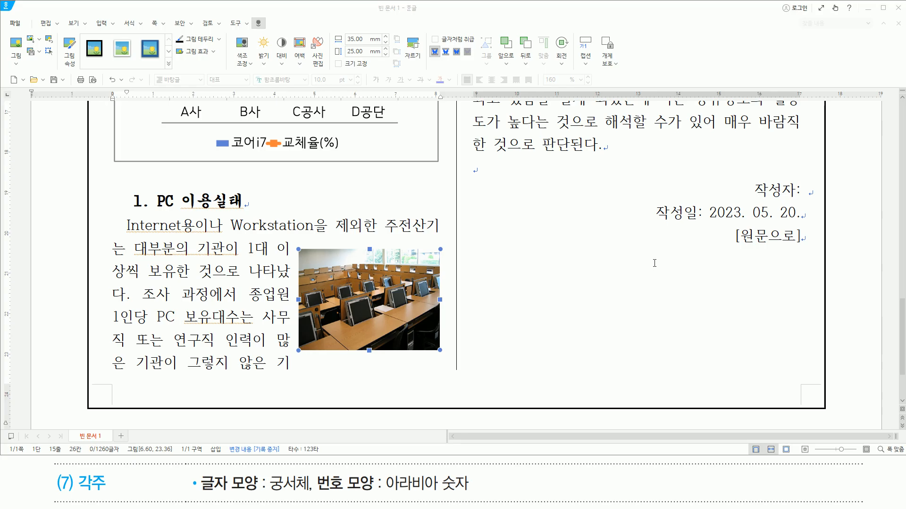
# - Insert a footnote directly after 조사대상 기관 in the second column with the text 주요 에너지 관련 기관
pyautogui.scroll(15, 620, 277)
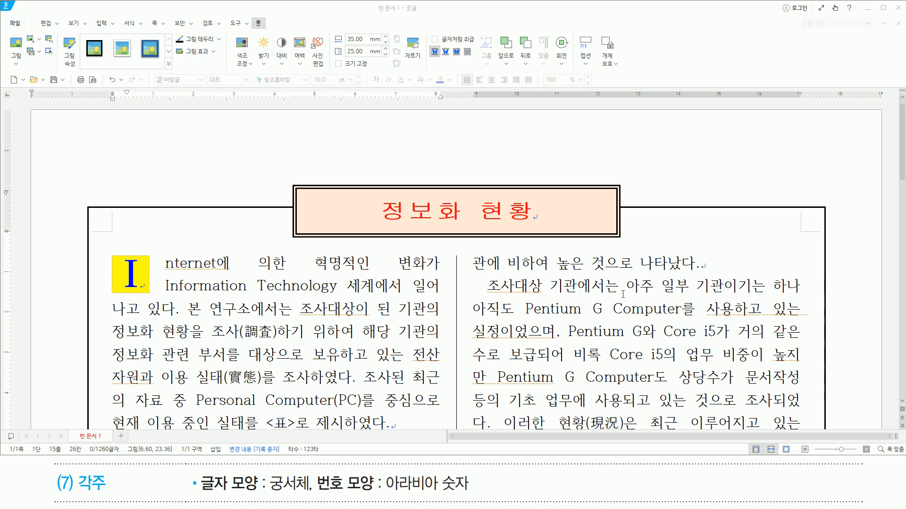
pyautogui.click(577, 285)
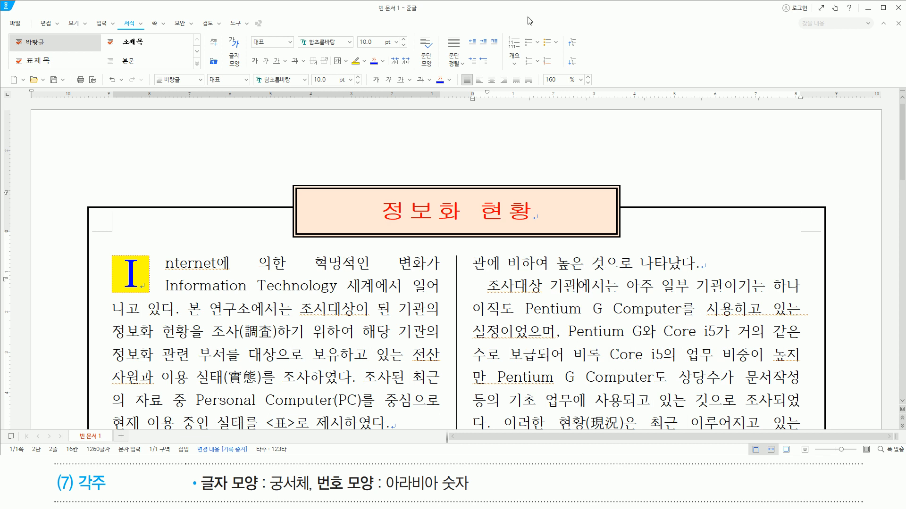
pyautogui.hotkey('ctrl', 'n')
pyautogui.press('n')
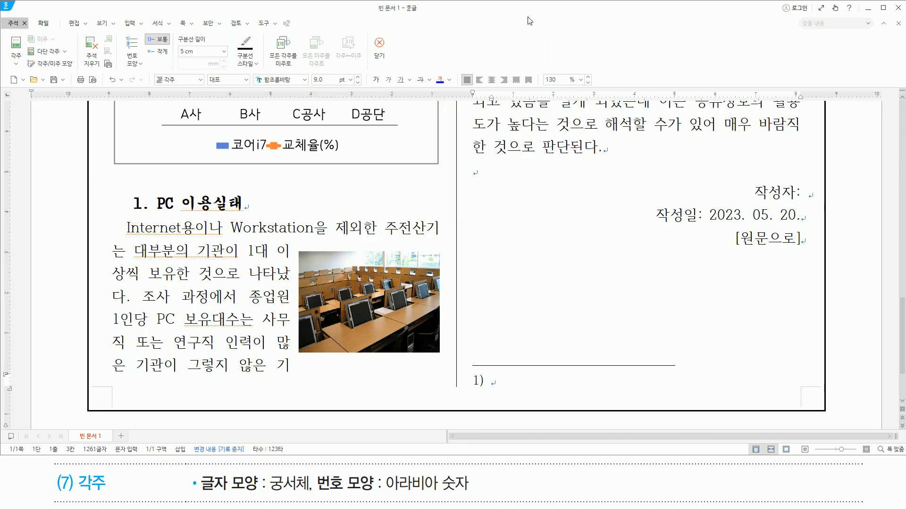
pyautogui.moveTo(460, 358)
pyautogui.mouseDown()
pyautogui.moveTo(465, 373)
pyautogui.moveTo(709, 402)
pyautogui.mouseUp()
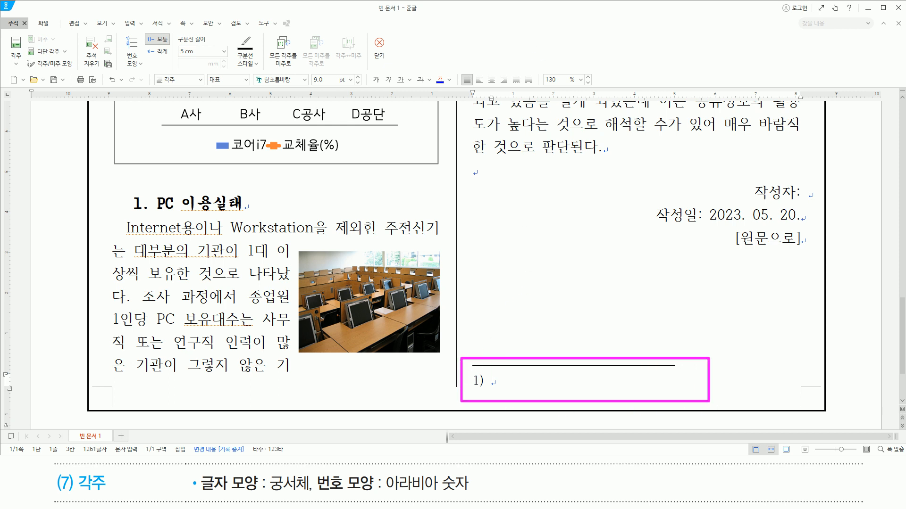
pyautogui.press('Escape')
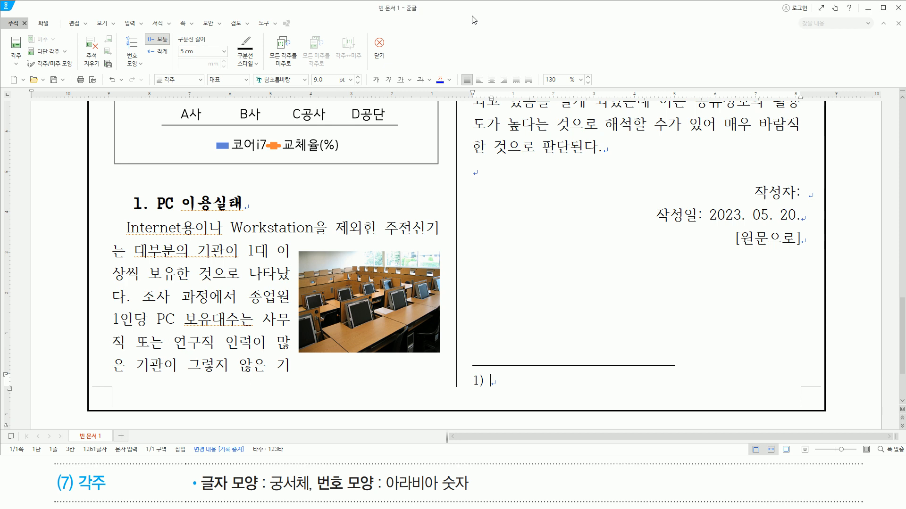
pyautogui.write('주요 ㅇ에너지 관려')
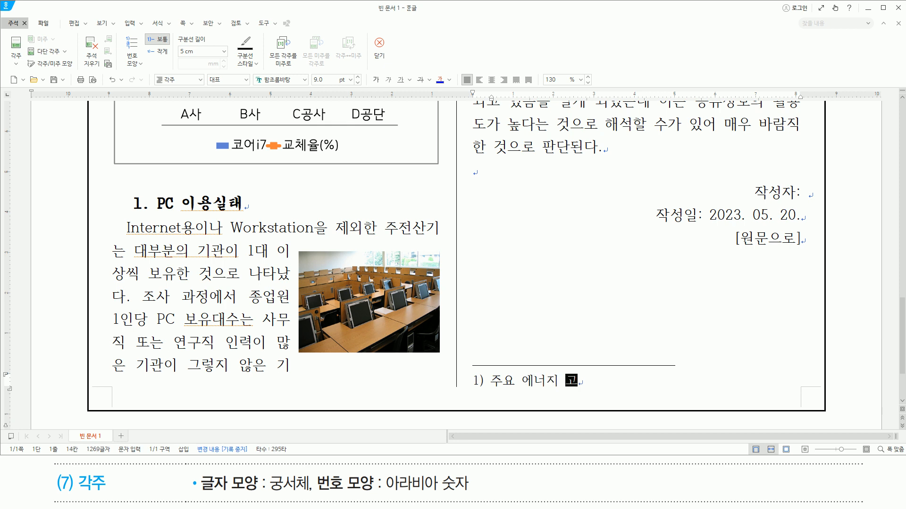
pyautogui.write('련 기관')
# - Set the font of the whole footnote line, including its number, to 궁서체 and return to the body text
pyautogui.hotkey('shift', 'Home')
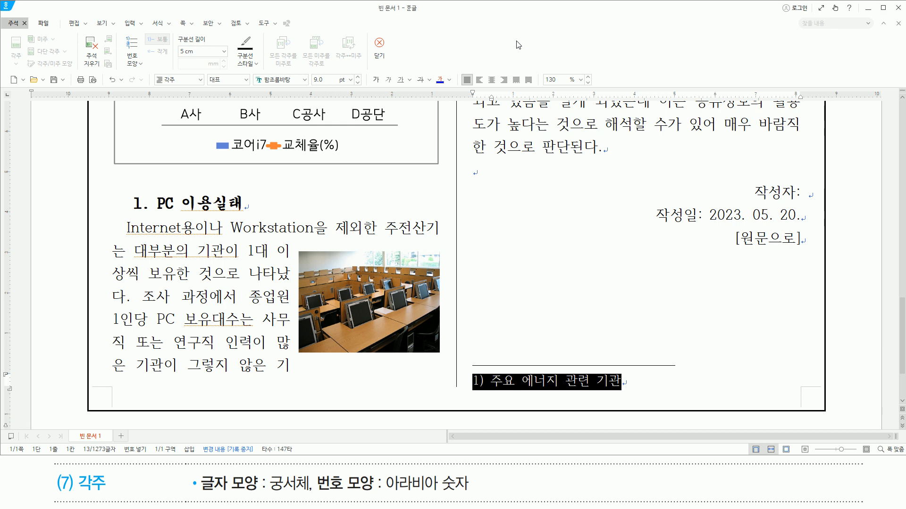
pyautogui.hotkey('alt', 'l')
pyautogui.write('rndt')
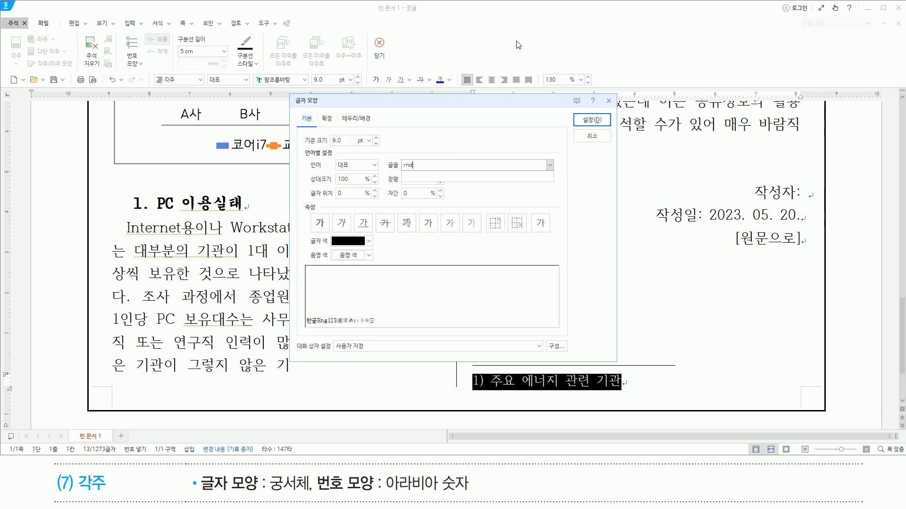
pyautogui.press('BackSpace')
pyautogui.press('BackSpace')
pyautogui.press('BackSpace')
pyautogui.press('BackSpace')
pyautogui.write('궁서체')
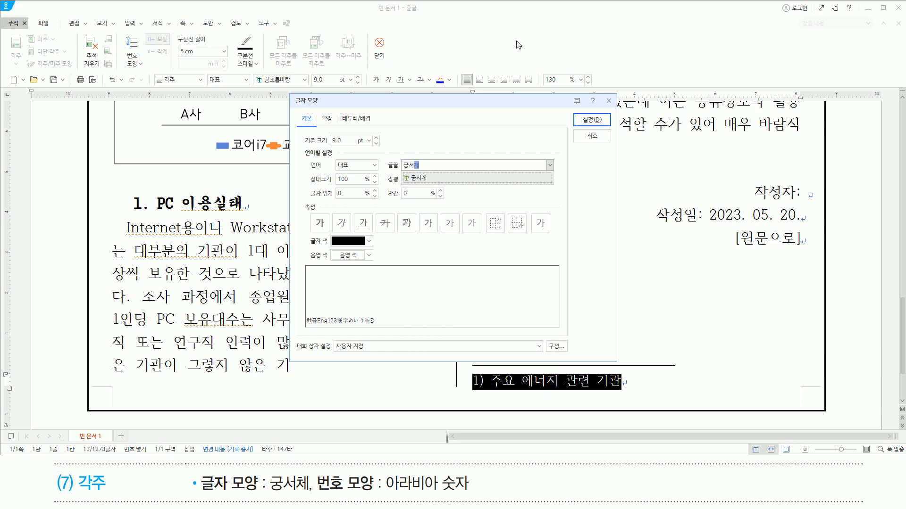
pyautogui.press('Return')
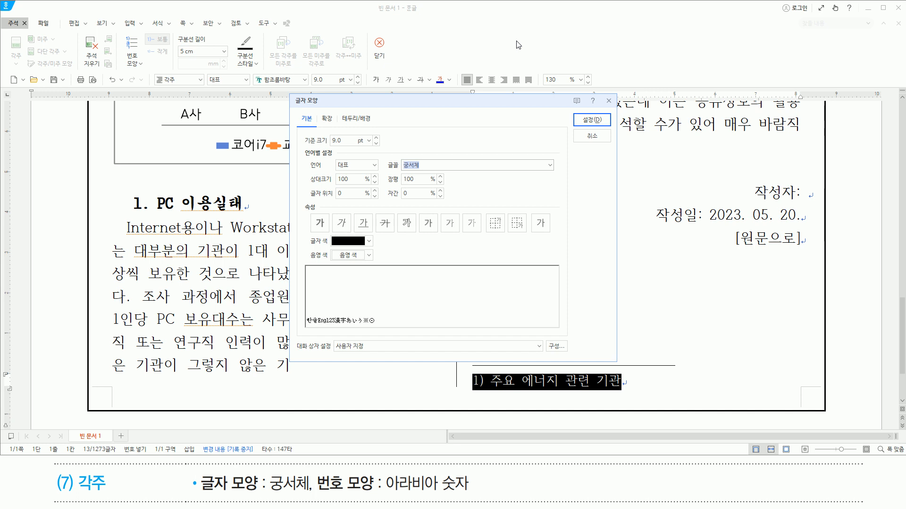
pyautogui.press('Return')
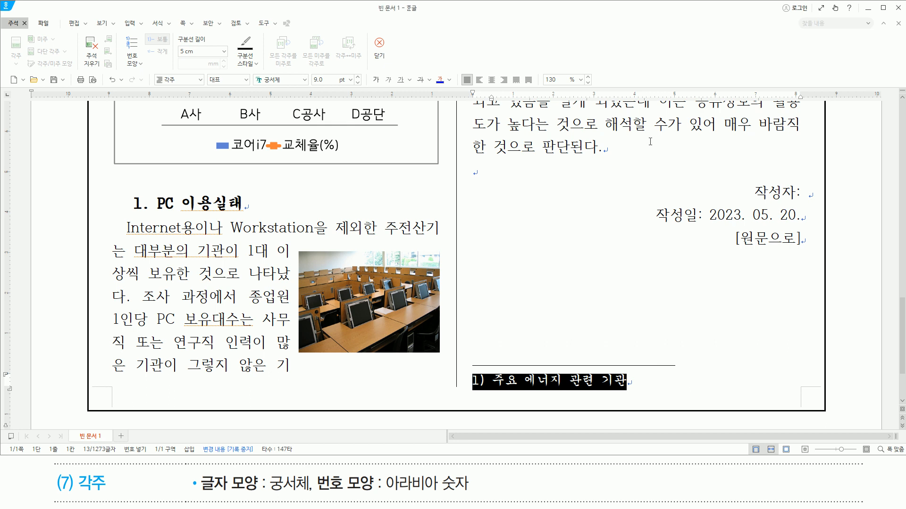
pyautogui.hotkey('shift', 'Escape')
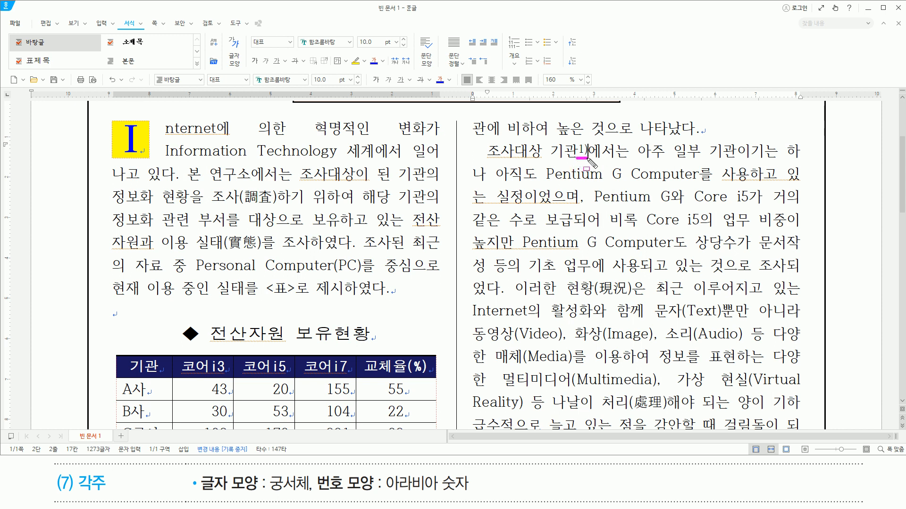
pyautogui.press('Escape')
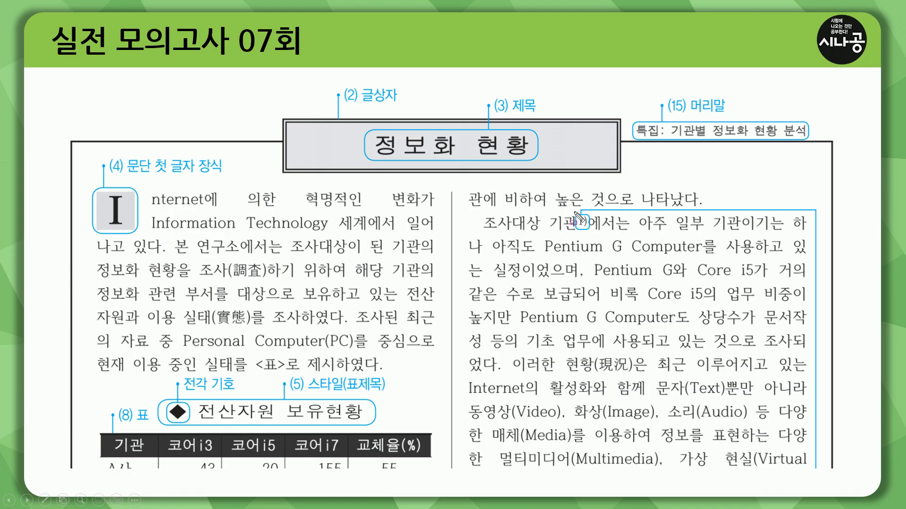
pyautogui.moveTo(575, 212); pyautogui.dragTo(592, 231)
pyautogui.press('Escape')
pyautogui.click(601, 336)
pyautogui.moveTo(473, 120); pyautogui.dragTo(787, 296)
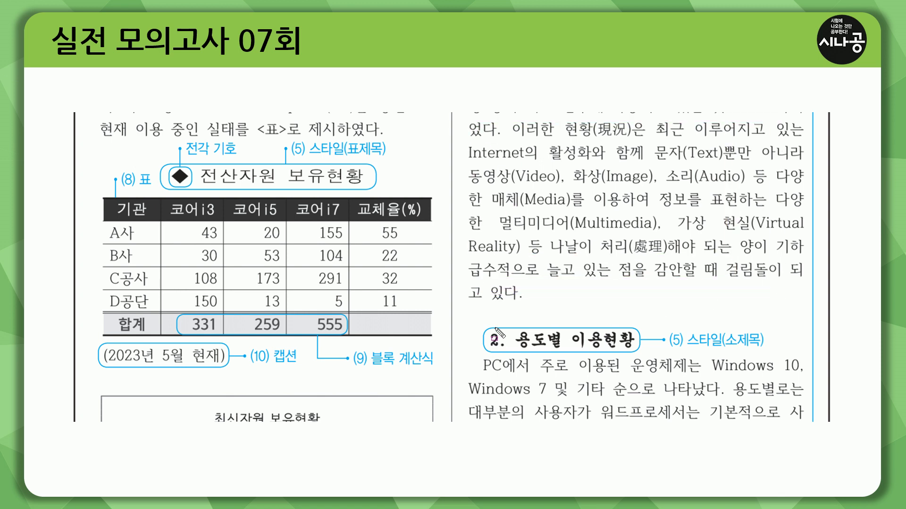
pyautogui.moveTo(481, 323)
pyautogui.mouseDown()
pyautogui.moveTo(627, 350)
pyautogui.moveTo(769, 351)
pyautogui.mouseUp()
pyautogui.press('Escape')
pyautogui.scroll(-5, 607, 320)
pyautogui.hotkey('ctrl', '2')
pyautogui.moveTo(477, 122)
pyautogui.mouseDown()
pyautogui.moveTo(665, 422)
pyautogui.moveTo(785, 430)
pyautogui.mouseUp()
pyautogui.press('Escape')
pyautogui.click(617, 383)
pyautogui.hotkey('ctrl', '2')
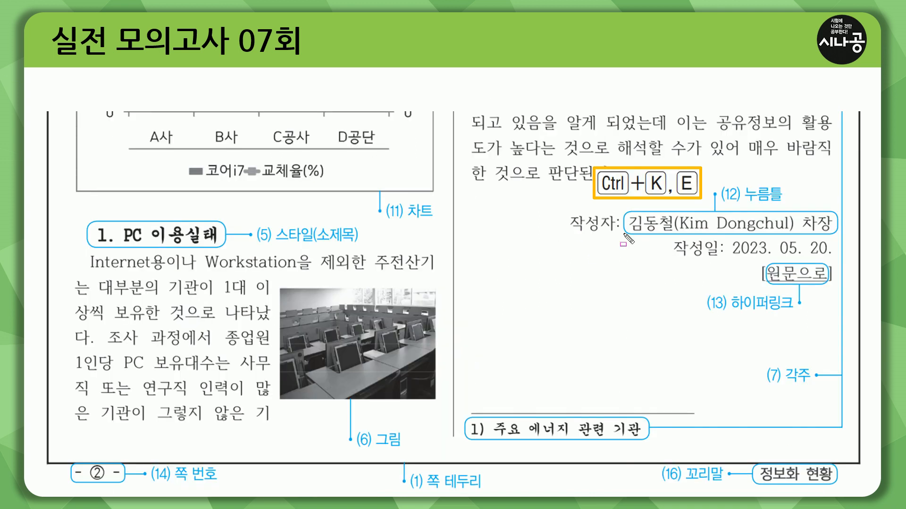
pyautogui.moveTo(629, 233); pyautogui.dragTo(832, 233)
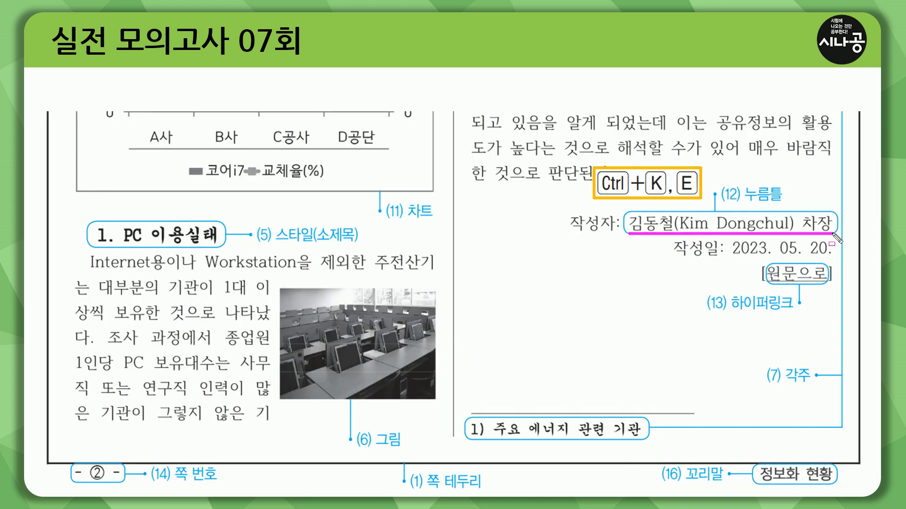
pyautogui.moveTo(741, 183); pyautogui.dragTo(786, 206)
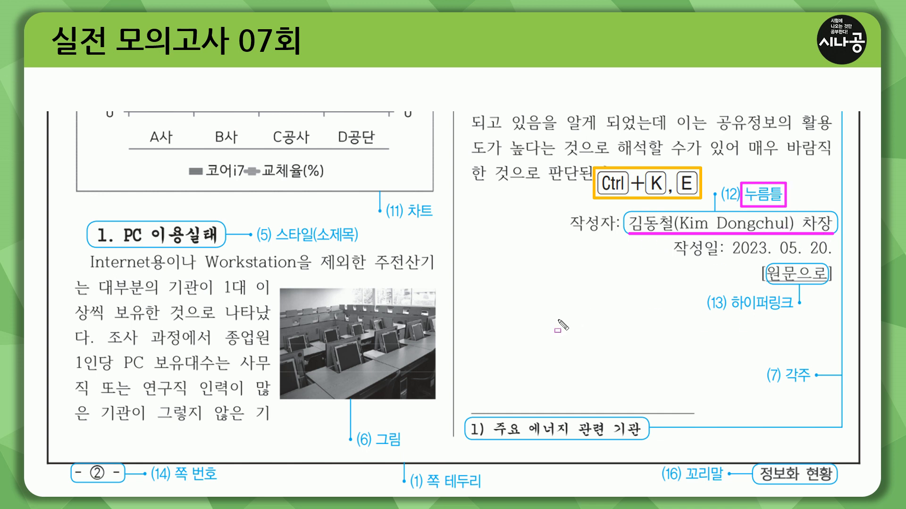
pyautogui.press('Escape')
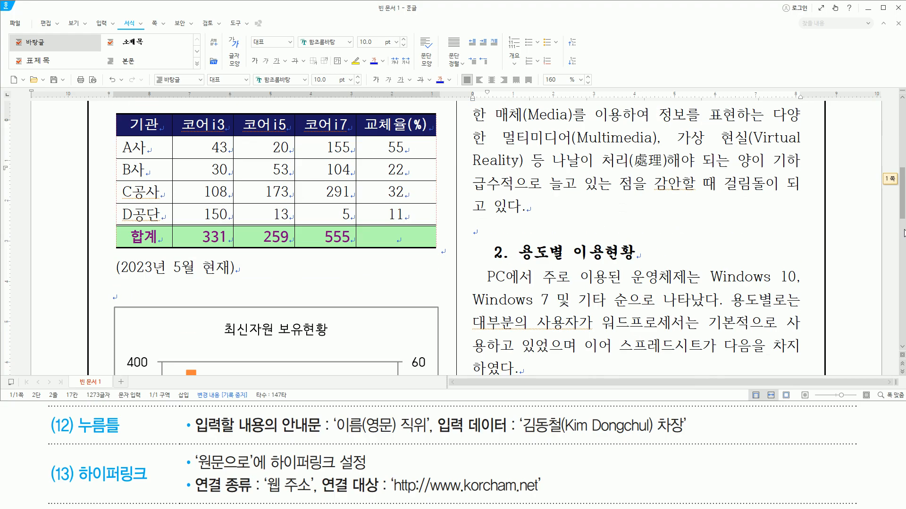
# - Insert a click-here field (누름틀) after 작성자: near the end of the second column with the guide text 이름(영문) 직위
pyautogui.scroll(-8, 453, 235)
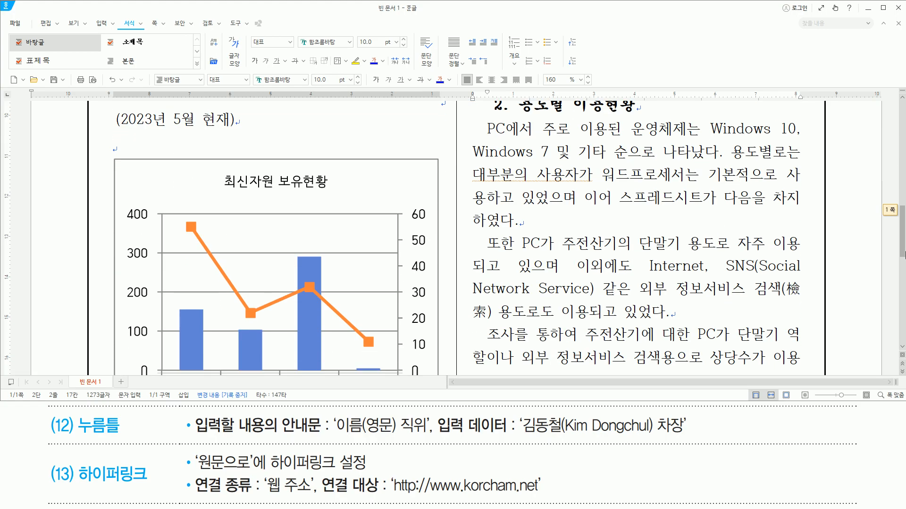
pyautogui.scroll(-3, 854, 239)
pyautogui.click(807, 176)
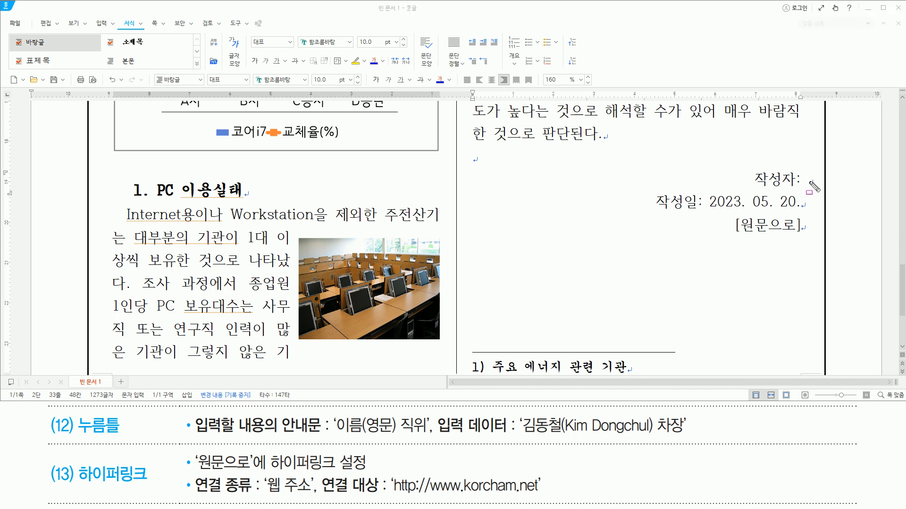
pyautogui.moveTo(803, 167); pyautogui.dragTo(813, 193)
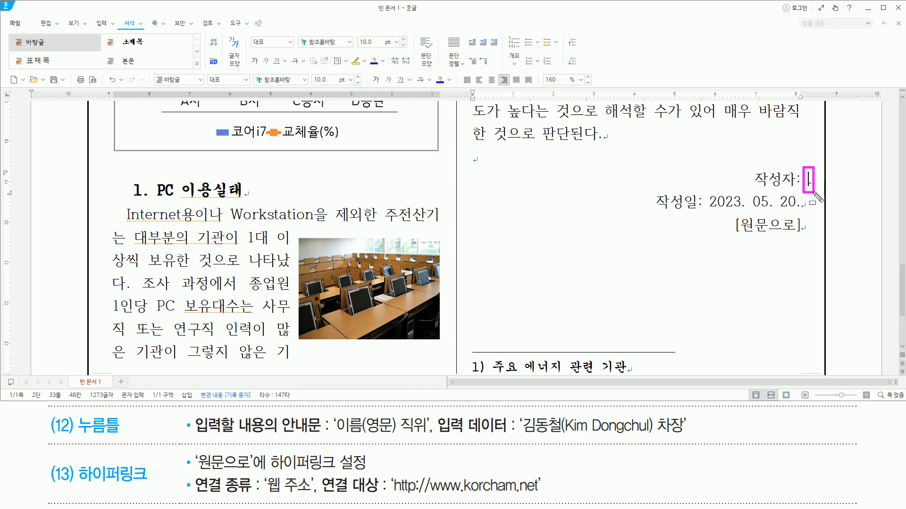
pyautogui.press('Escape')
pyautogui.hotkey('ctrl', 'k')
pyautogui.press('e')
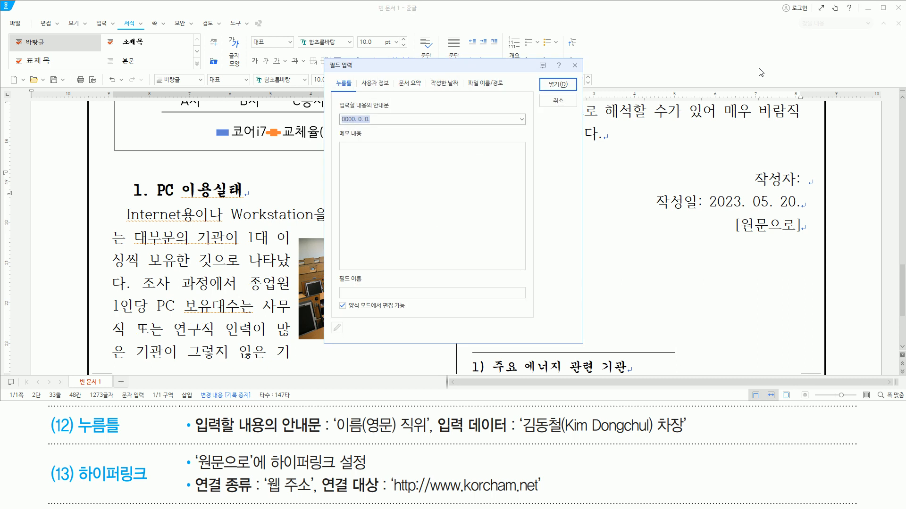
pyautogui.moveTo(334, 100)
pyautogui.mouseDown()
pyautogui.moveTo(404, 116)
pyautogui.moveTo(404, 128)
pyautogui.mouseUp()
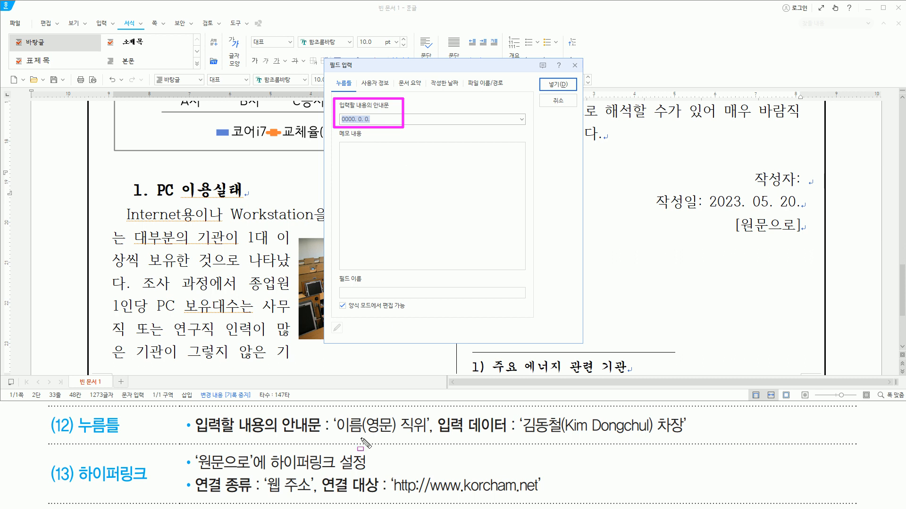
pyautogui.moveTo(196, 437); pyautogui.dragTo(430, 438)
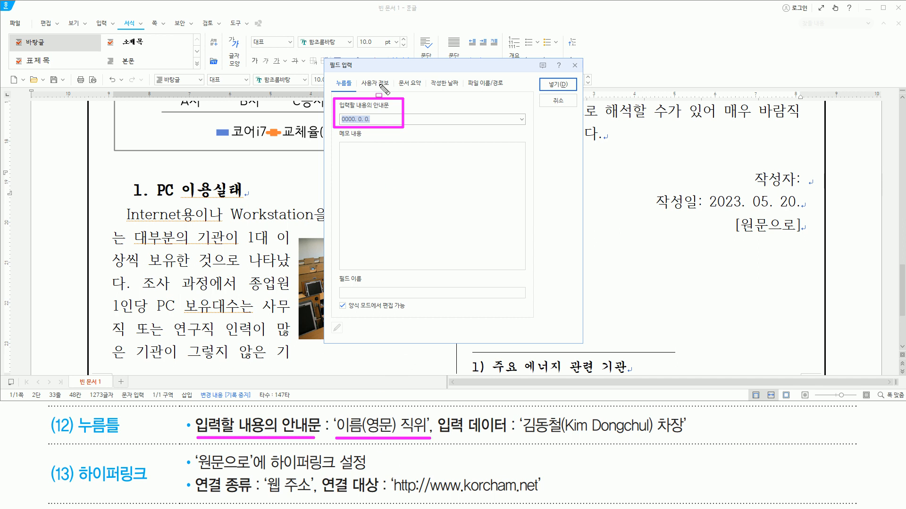
pyautogui.press('Escape')
pyautogui.click(383, 68)
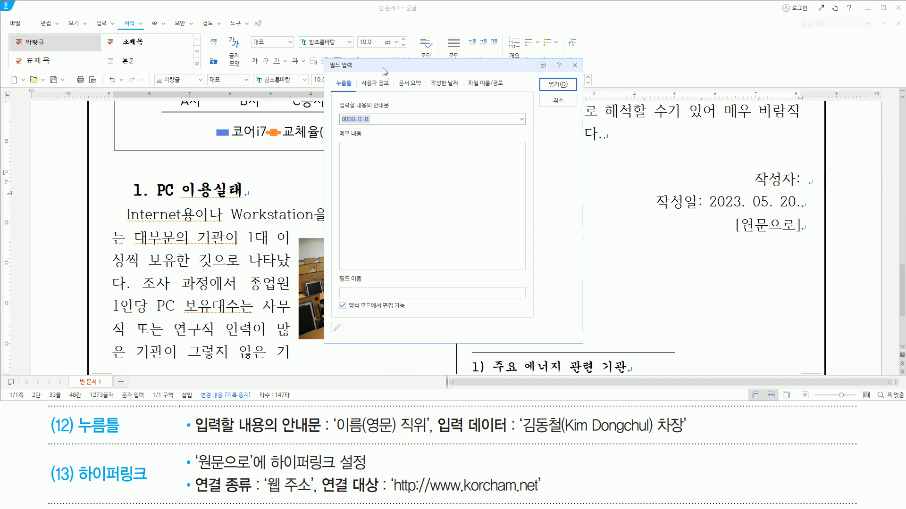
pyautogui.write('이름')
pyautogui.write('(영문)')
pyautogui.write(' 직우')
pyautogui.press('Return')
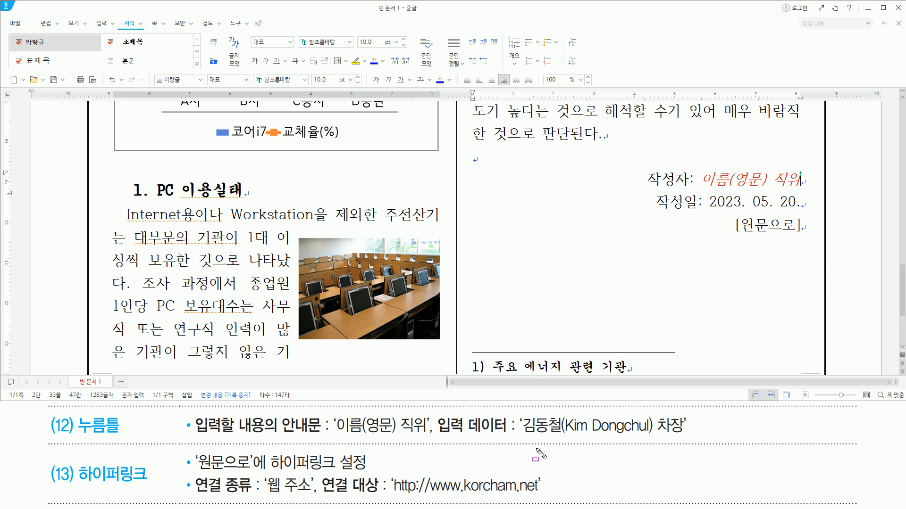
# - Fill the click-here field with the author's Korean name, the English name in parentheses and the title 차장, and leave the field
pyautogui.moveTo(520, 436); pyautogui.dragTo(684, 438)
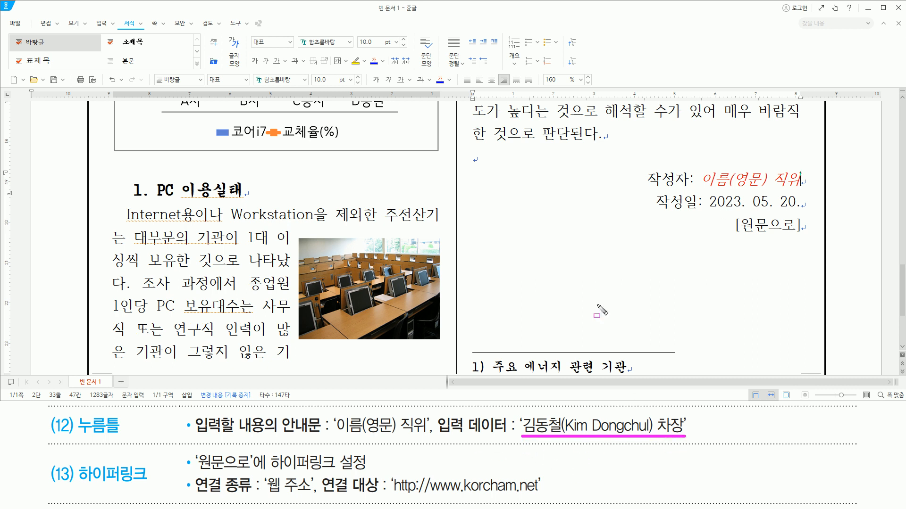
pyautogui.press('Escape')
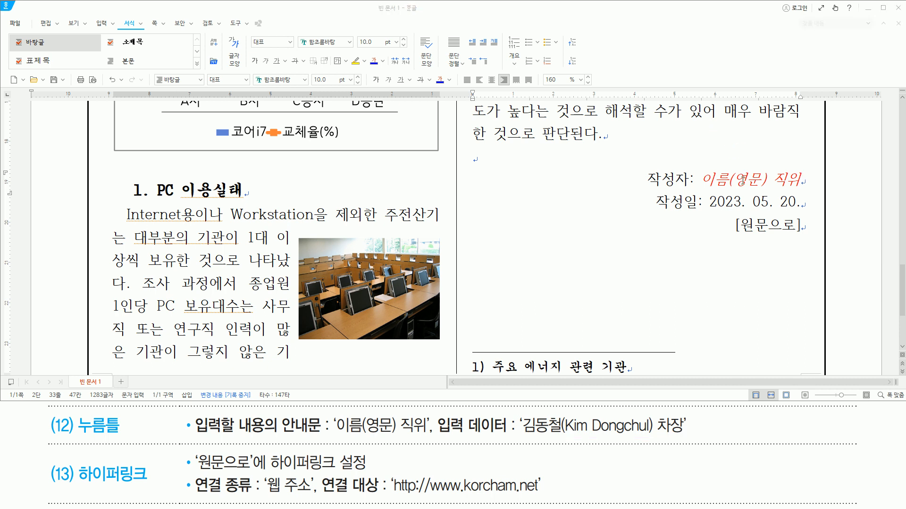
pyautogui.click(743, 179)
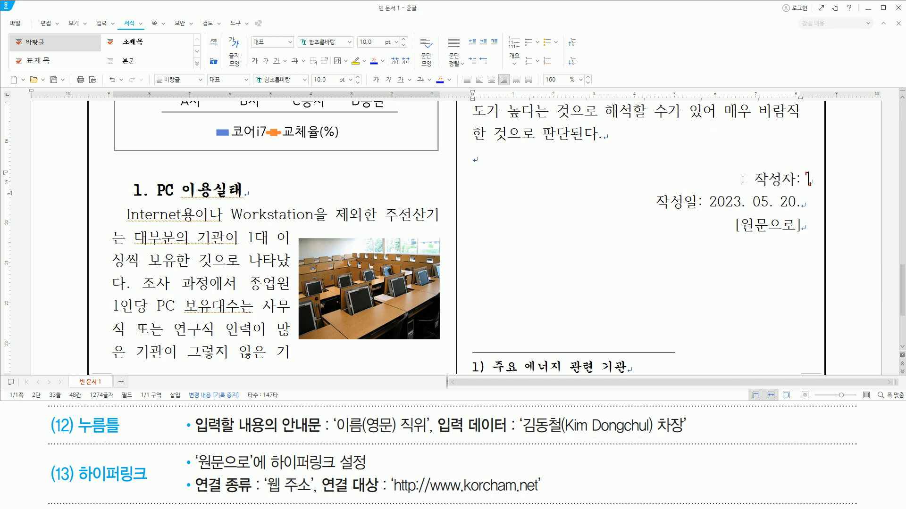
pyautogui.write('김동철(Ki')
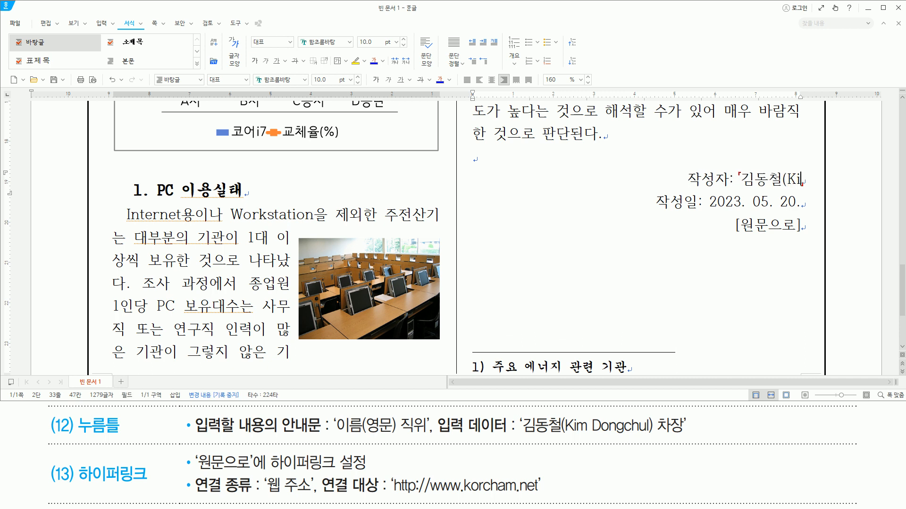
pyautogui.write('m Dongchul)')
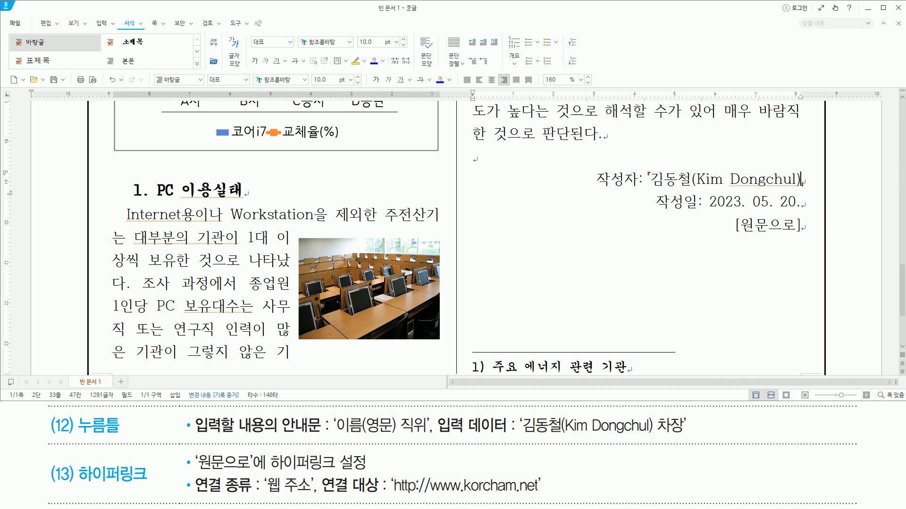
pyautogui.write(' 차장')
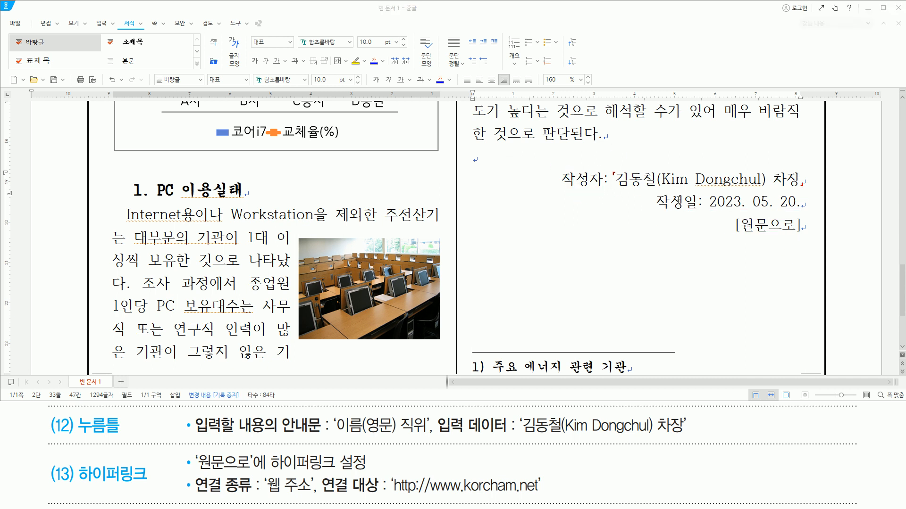
pyautogui.click(678, 200)
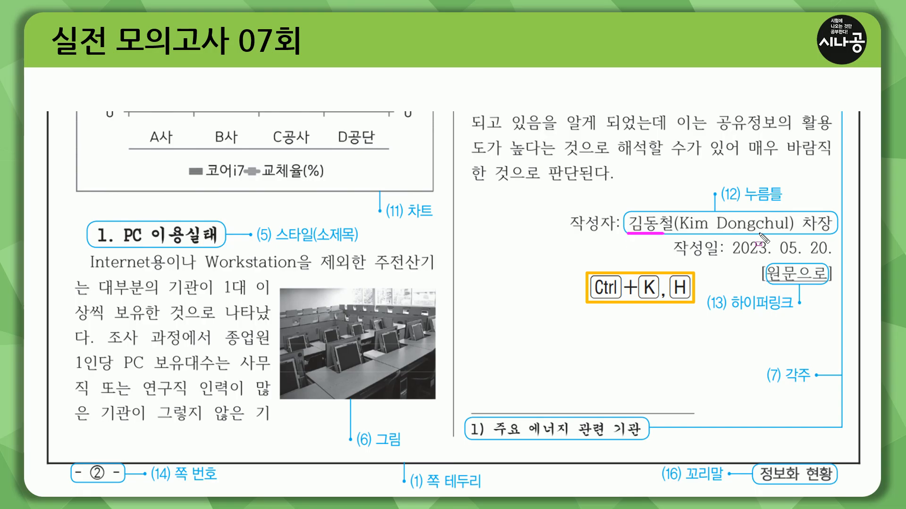
pyautogui.moveTo(836, 234); pyautogui.dragTo(834, 181)
pyautogui.press('Escape')
pyautogui.moveTo(728, 312); pyautogui.dragTo(792, 312)
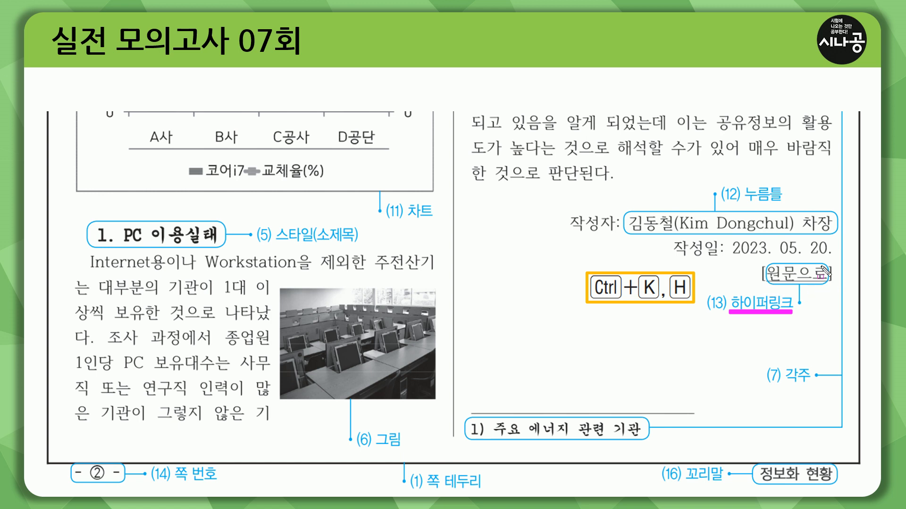
pyautogui.moveTo(770, 283); pyautogui.dragTo(826, 283)
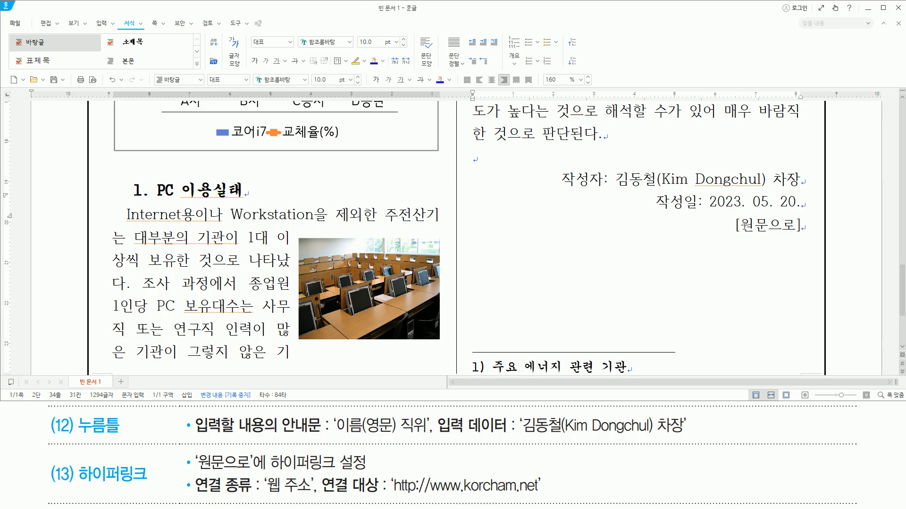
# - Start a hyperlink on the word 원문으로 inside the brackets, with web address (웹 주소) as the link type
pyautogui.moveTo(744, 226); pyautogui.dragTo(790, 230)
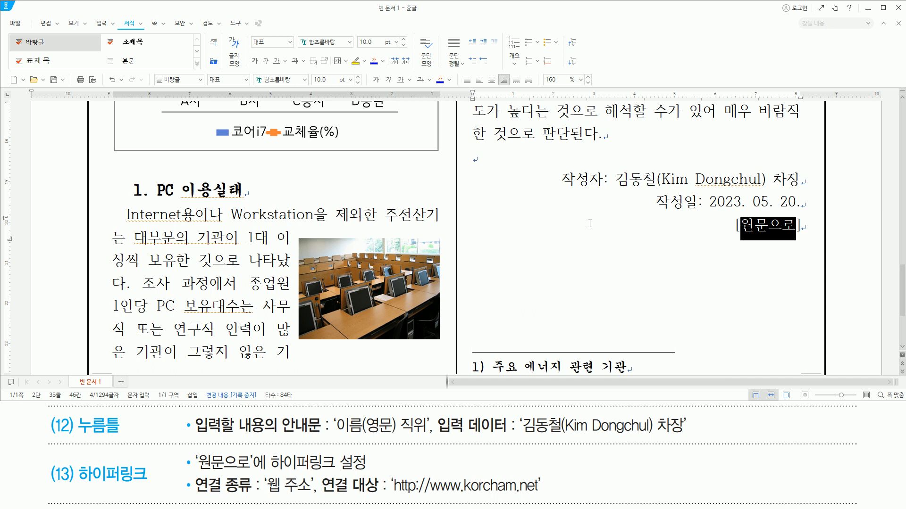
pyautogui.hotkey('ctrl', 'k')
pyautogui.press('h')
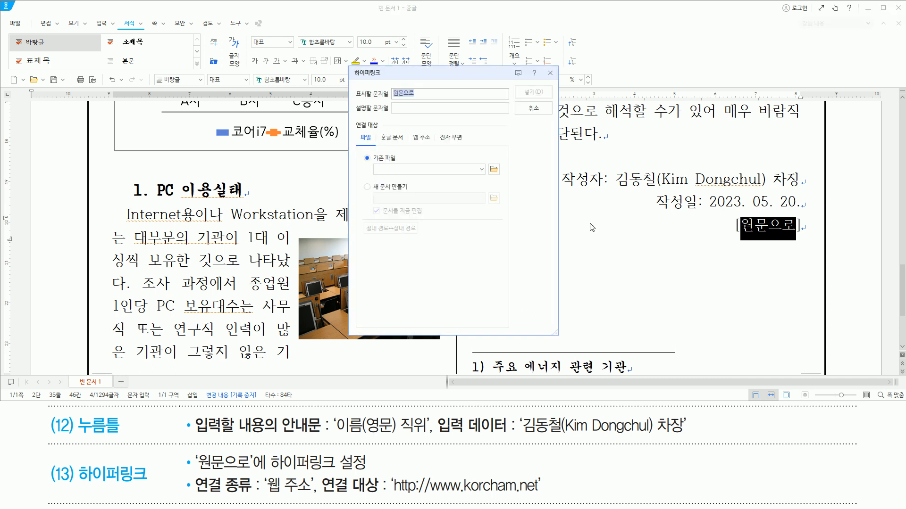
pyautogui.moveTo(349, 69)
pyautogui.mouseDown()
pyautogui.moveTo(367, 113)
pyautogui.moveTo(552, 348)
pyautogui.moveTo(560, 337)
pyautogui.mouseUp()
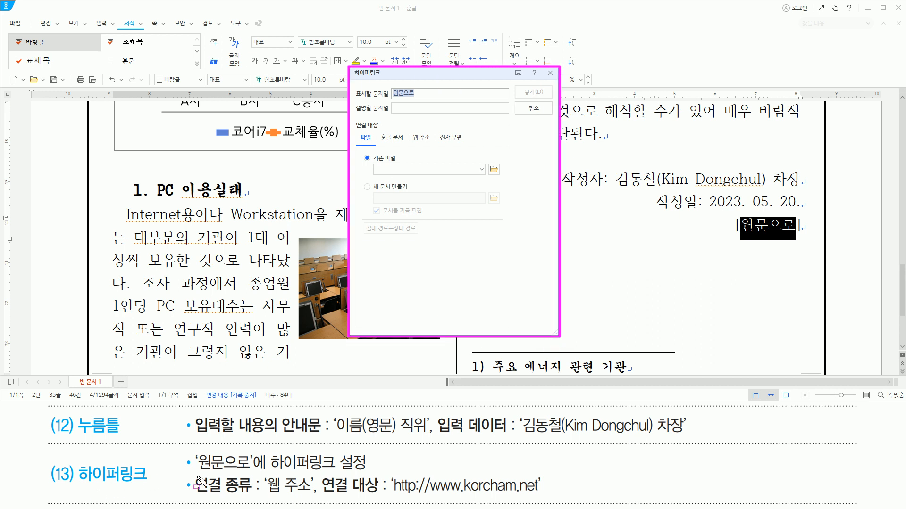
pyautogui.moveTo(200, 471); pyautogui.dragTo(371, 470)
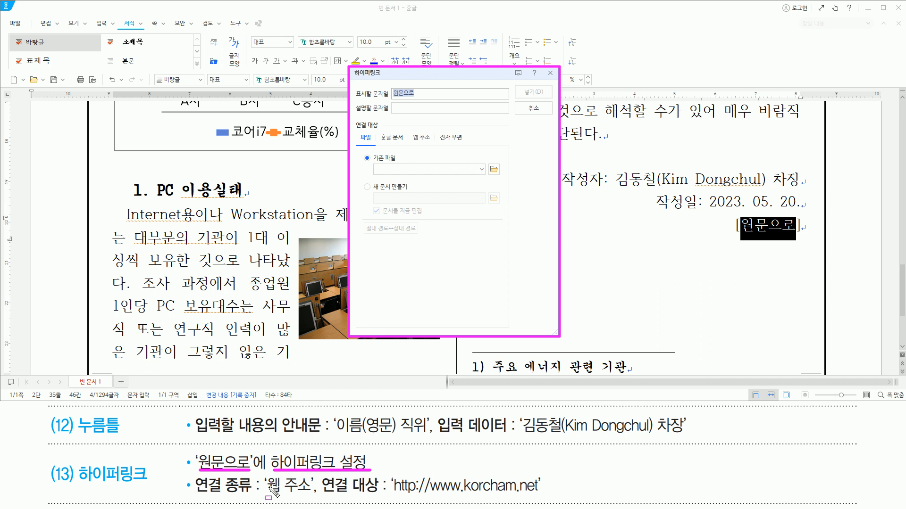
pyautogui.moveTo(266, 494); pyautogui.dragTo(311, 494)
pyautogui.moveTo(390, 499); pyautogui.dragTo(548, 498)
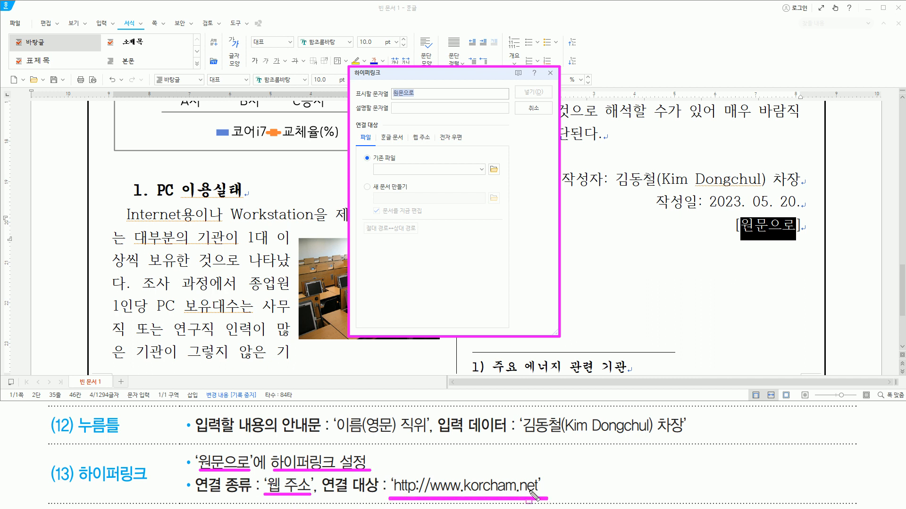
pyautogui.moveTo(353, 118); pyautogui.dragTo(447, 148)
pyautogui.click(421, 137)
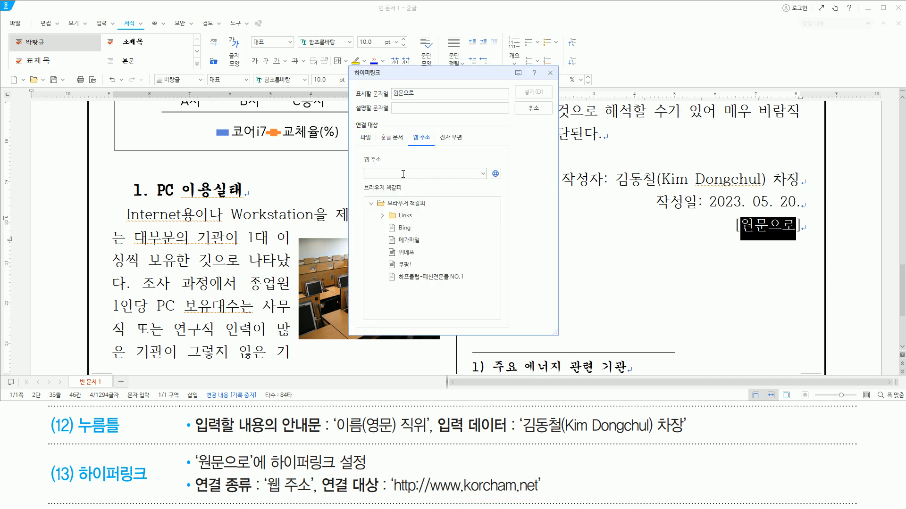
pyautogui.click(377, 175)
pyautogui.moveTo(363, 171); pyautogui.dragTo(455, 177)
pyautogui.press('Escape')
pyautogui.click(389, 175)
pyautogui.write('http://www.korcham.net')
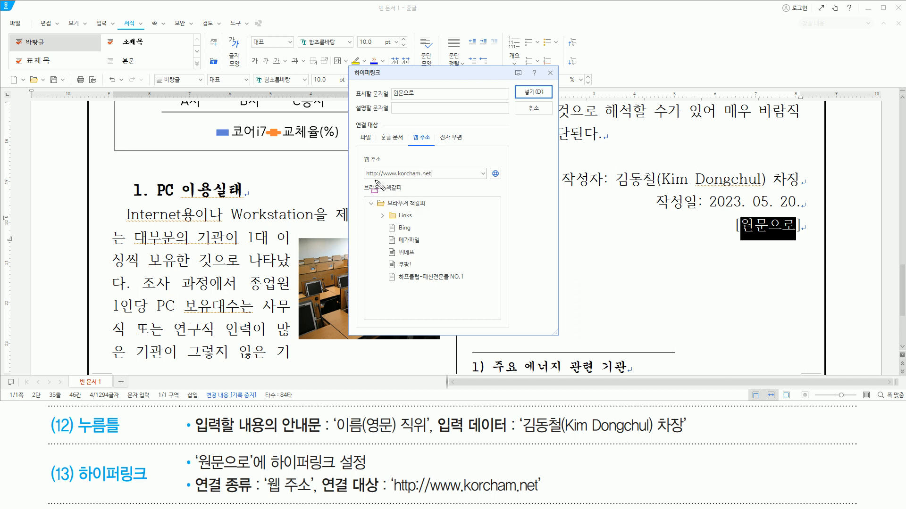
pyautogui.moveTo(366, 180); pyautogui.dragTo(434, 180)
pyautogui.moveTo(391, 494); pyautogui.dragTo(540, 495)
pyautogui.press('Escape')
pyautogui.press('Return')
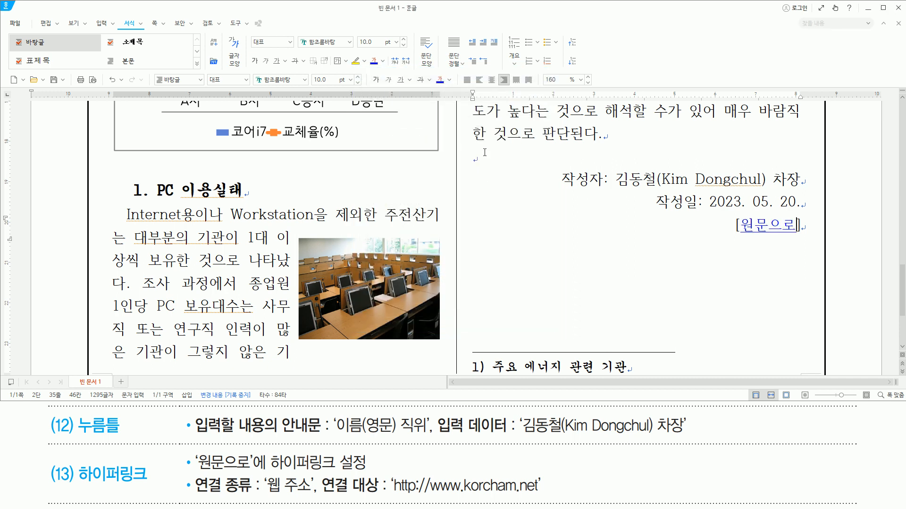
pyautogui.moveTo(736, 243); pyautogui.dragTo(807, 243)
pyautogui.press('Escape')
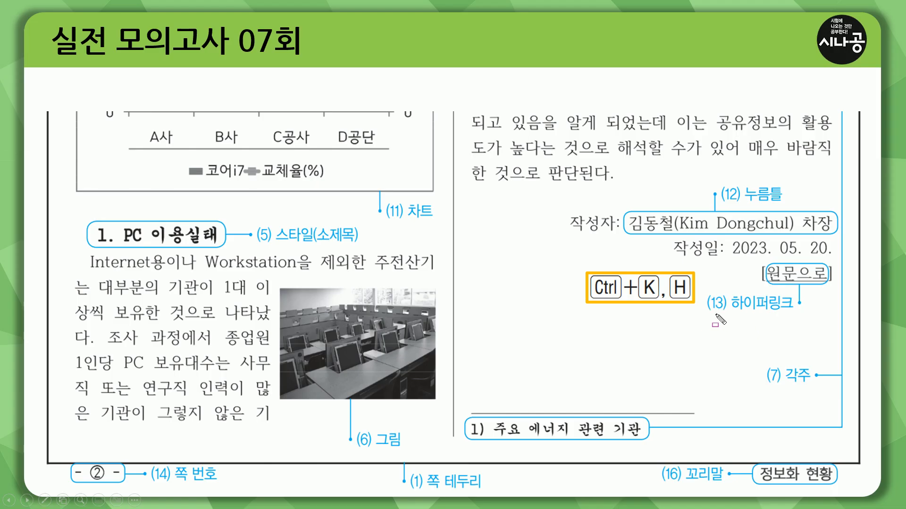
pyautogui.moveTo(702, 316); pyautogui.dragTo(833, 317)
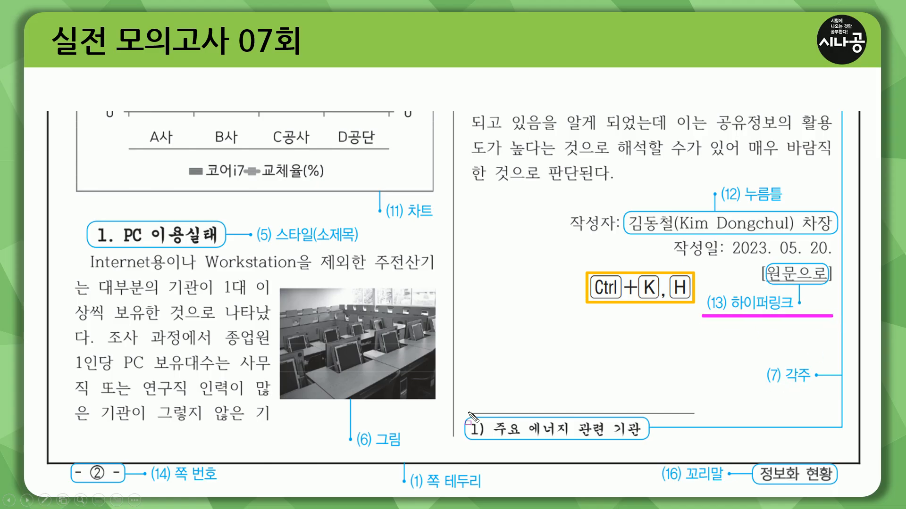
pyautogui.moveTo(762, 363); pyautogui.dragTo(814, 387)
pyautogui.hotkey('ctrl', 'a')
pyautogui.press('e')
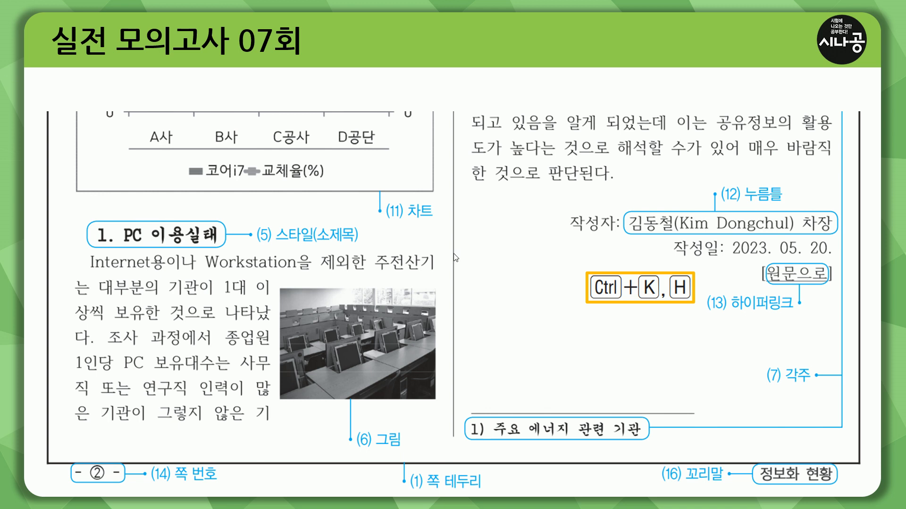
pyautogui.press('Right')
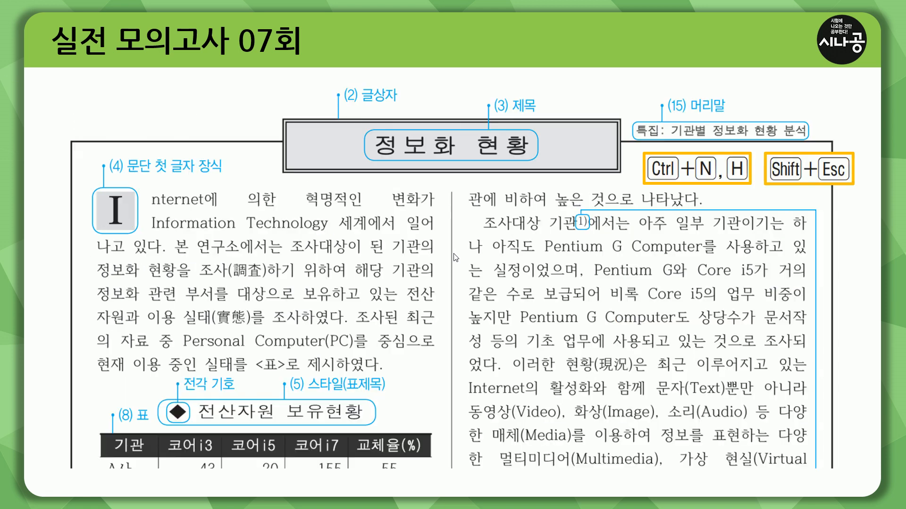
pyautogui.hotkey('ctrl', 'p')
pyautogui.moveTo(634, 120)
pyautogui.mouseDown()
pyautogui.moveTo(701, 139)
pyautogui.moveTo(809, 140)
pyautogui.mouseUp()
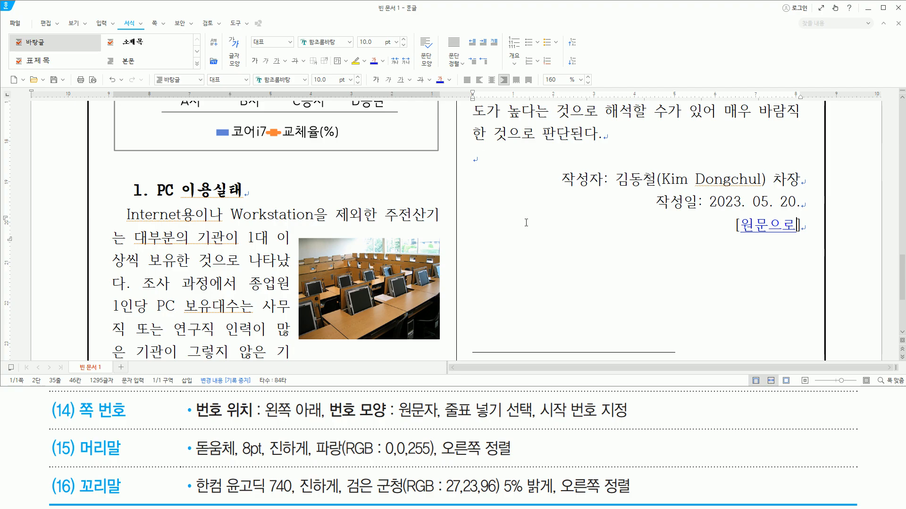
# - Create a header (머리말) for both pages (양쪽) without a preset layout, containing the text 특집: 기관별 정보화 현황 분석
pyautogui.press('Up')
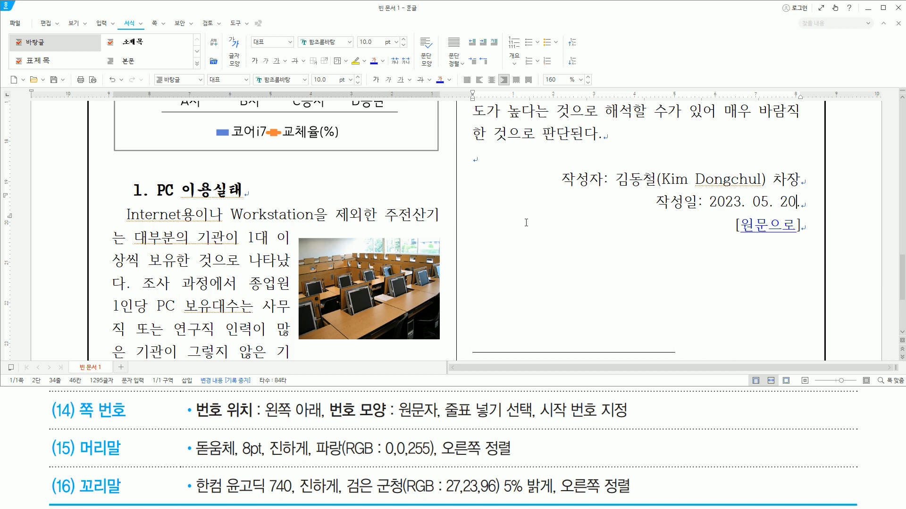
pyautogui.hotkey('ctrl', 'n')
pyautogui.press('h')
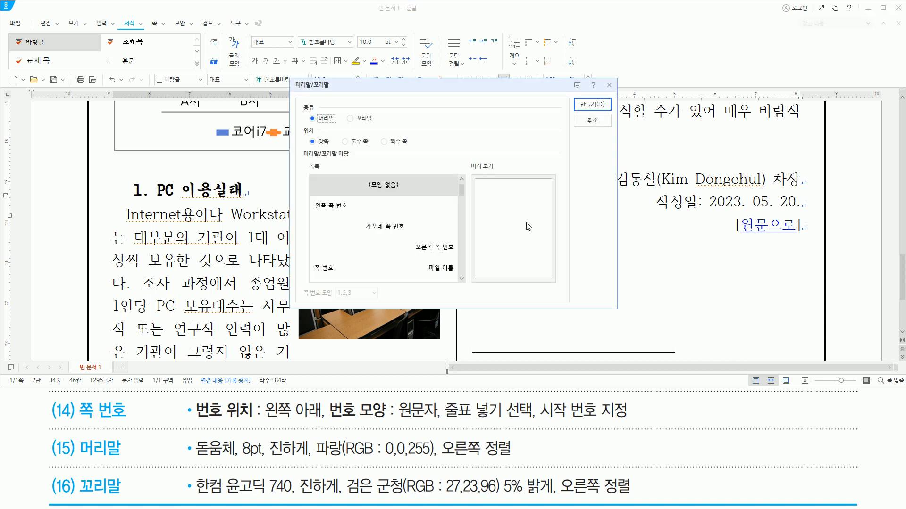
pyautogui.press('Return')
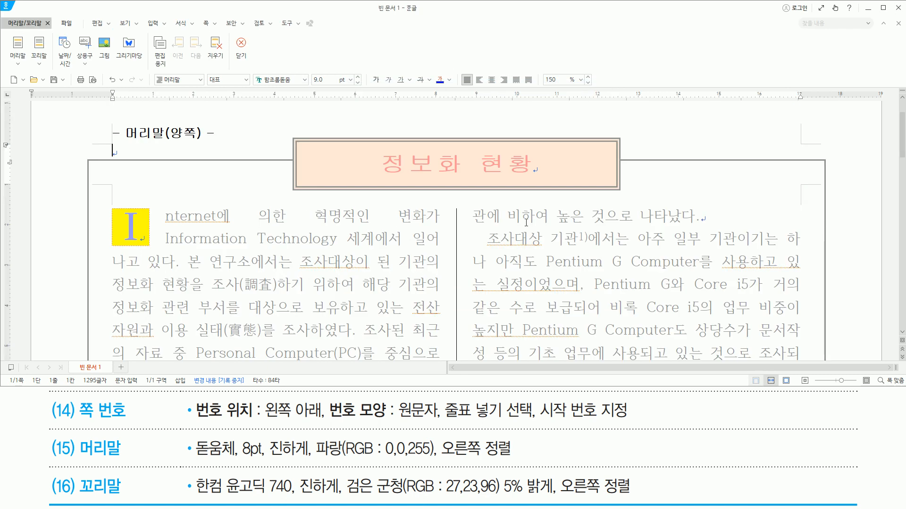
pyautogui.write('특집: 기관')
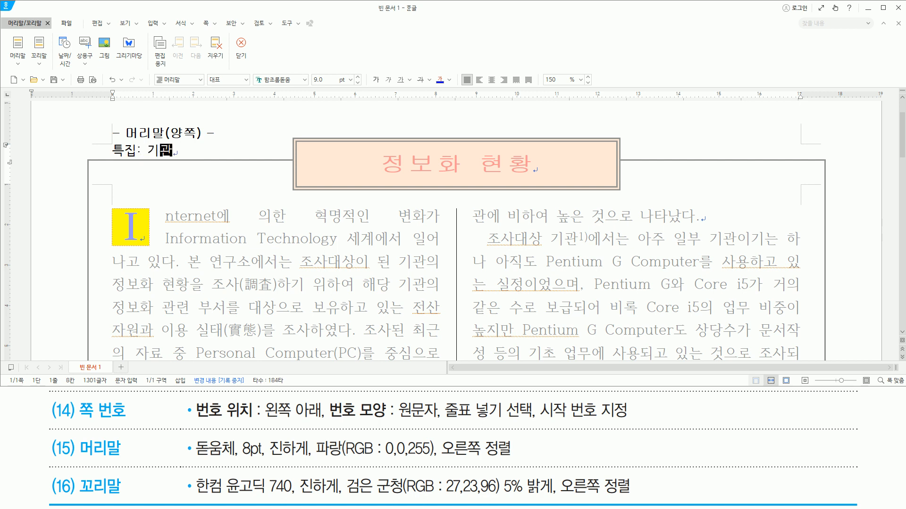
pyautogui.write('별 정ㅂ')
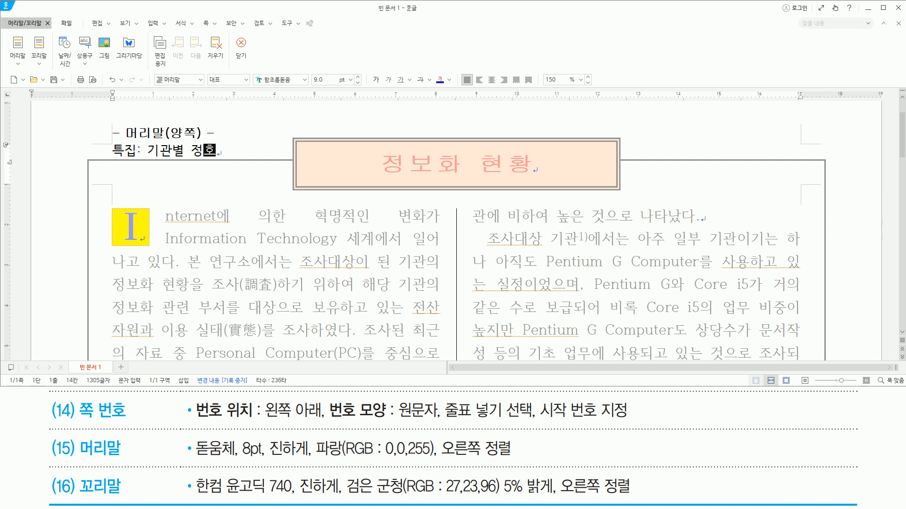
pyautogui.write('보화 현황 분석')
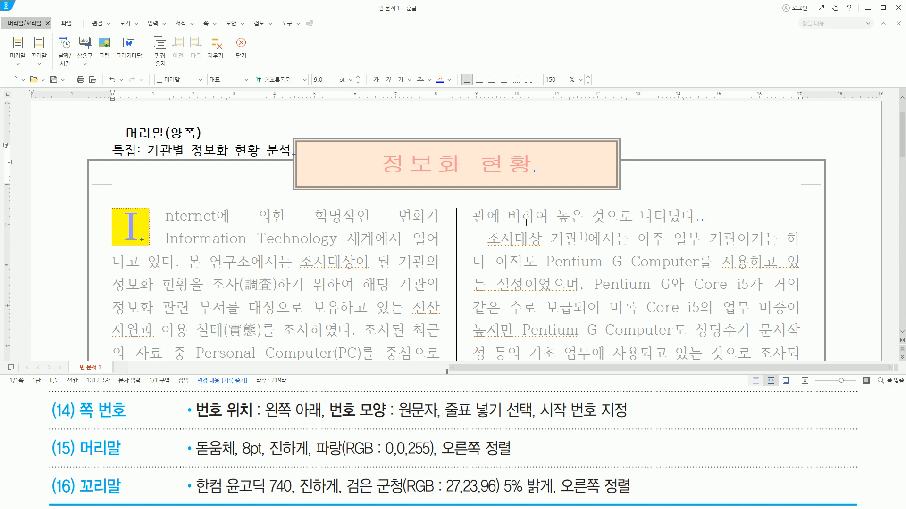
# - Select the header text 특집: 기관별 정보화 현황 분석 and set its font to 돋움체 in the character shape settings
pyautogui.hotkey('shift', 'Home')
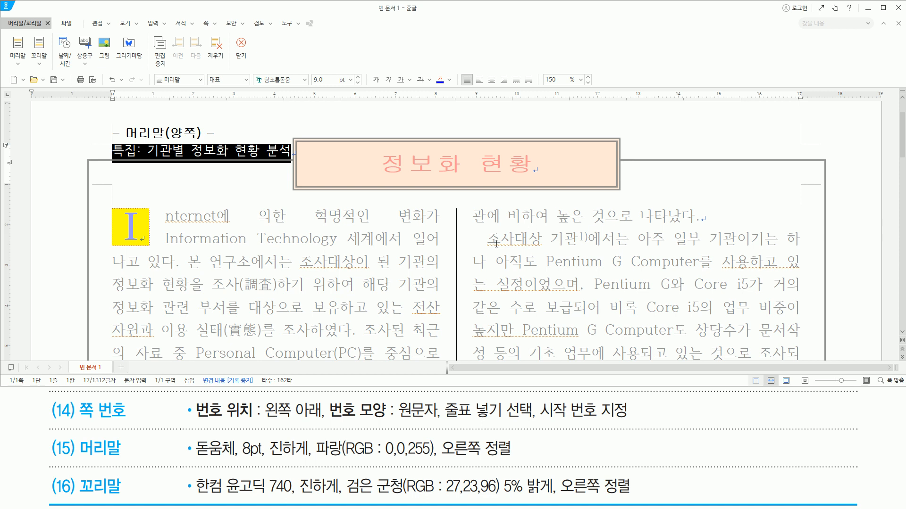
pyautogui.moveTo(194, 460)
pyautogui.mouseDown()
pyautogui.moveTo(436, 458)
pyautogui.moveTo(436, 437)
pyautogui.moveTo(446, 456)
pyautogui.moveTo(519, 455)
pyautogui.mouseUp()
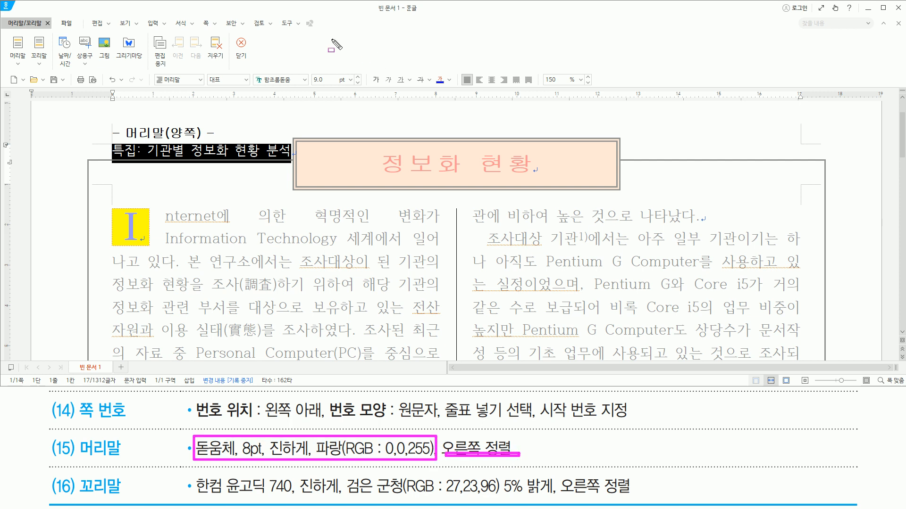
pyautogui.press('Escape')
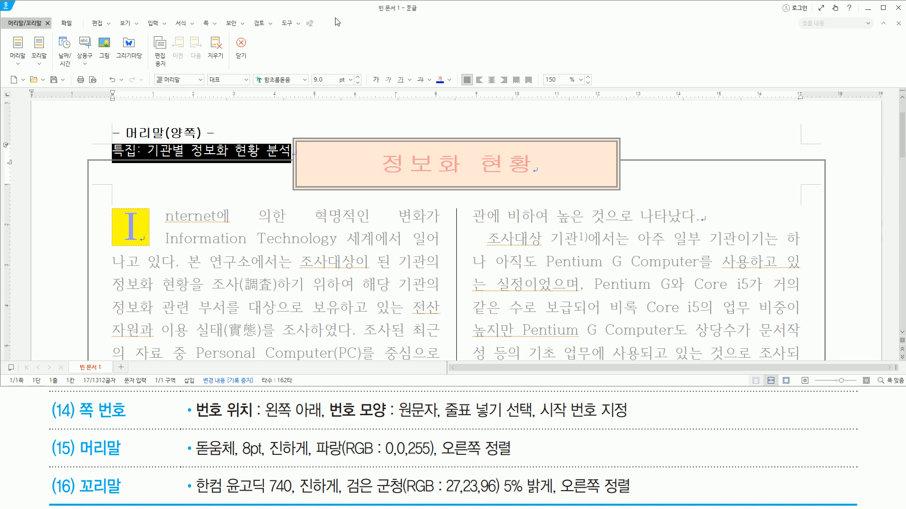
pyautogui.hotkey('alt', 'l')
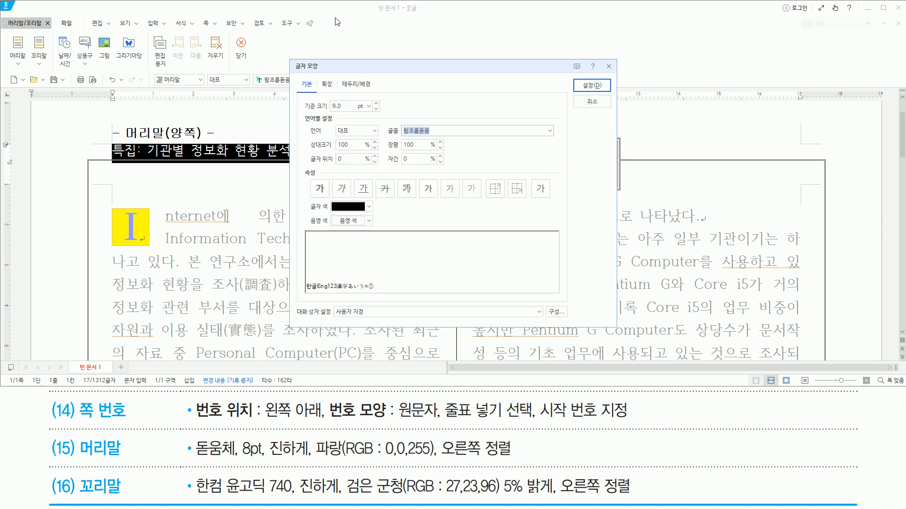
pyautogui.write('ehed')
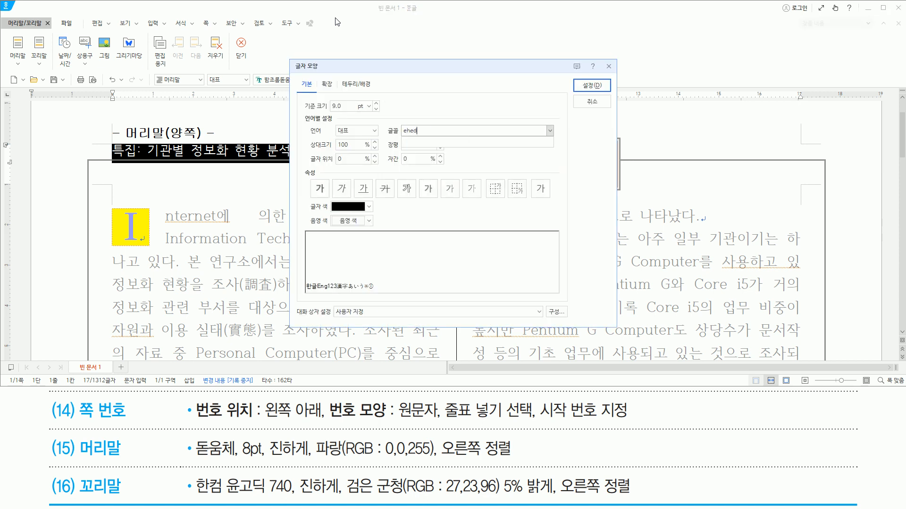
pyautogui.press('BackSpace')
pyautogui.press('BackSpace')
pyautogui.press('BackSpace')
pyautogui.press('BackSpace')
pyautogui.write('돋움ㅊ')
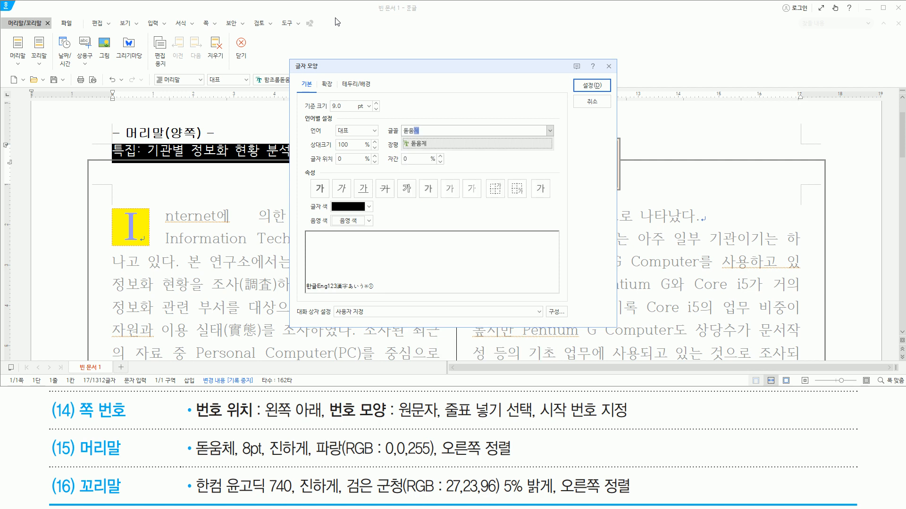
pyautogui.press('Return')
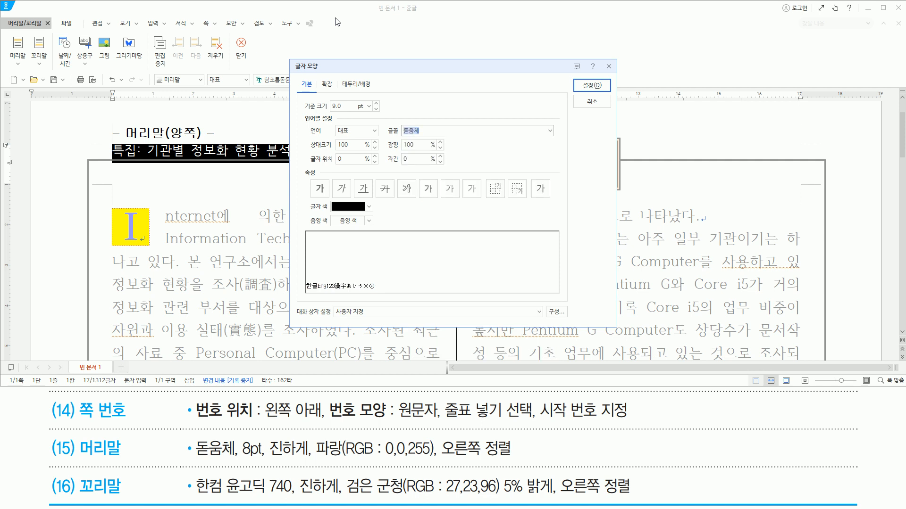
# - Set the header text to 8 pt, bold (진하게) and 파랑 (RGB: 0,0,255), and apply the character settings
pyautogui.press('alt')
pyautogui.write('z')
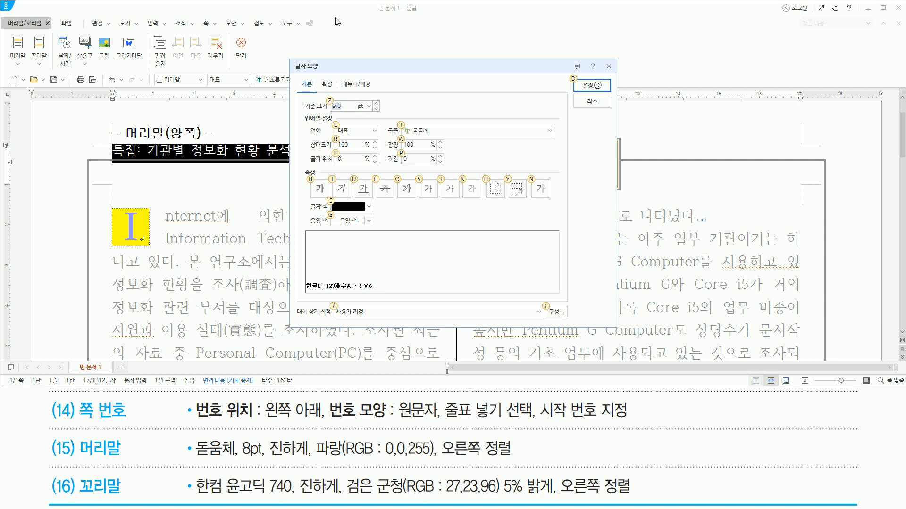
pyautogui.write('8')
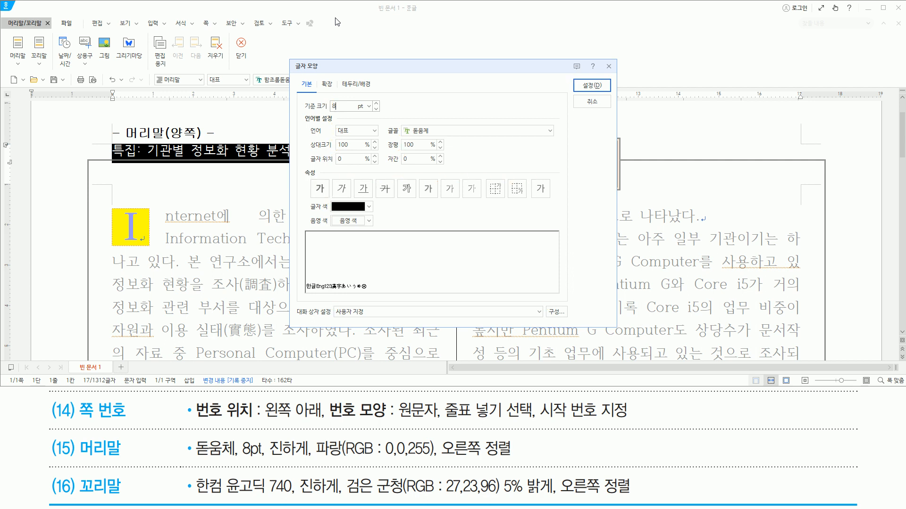
pyautogui.hotkey('alt', 'b')
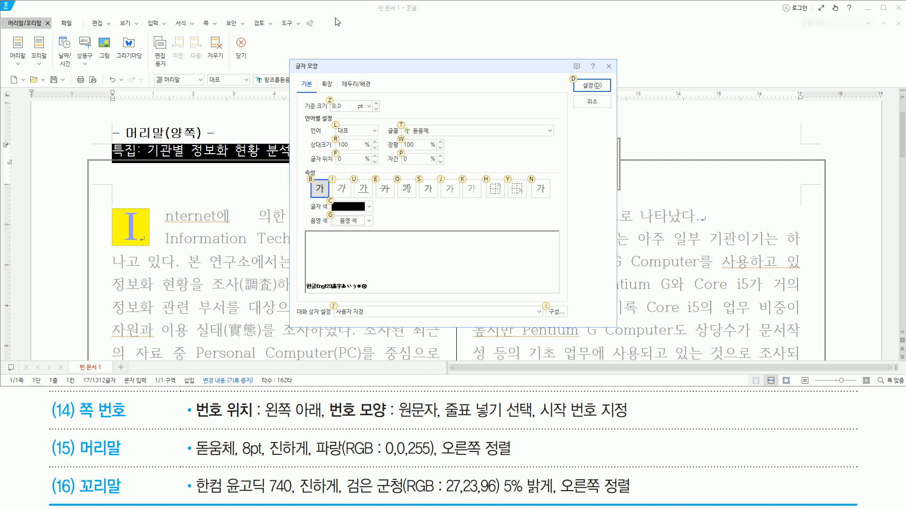
pyautogui.click(369, 207)
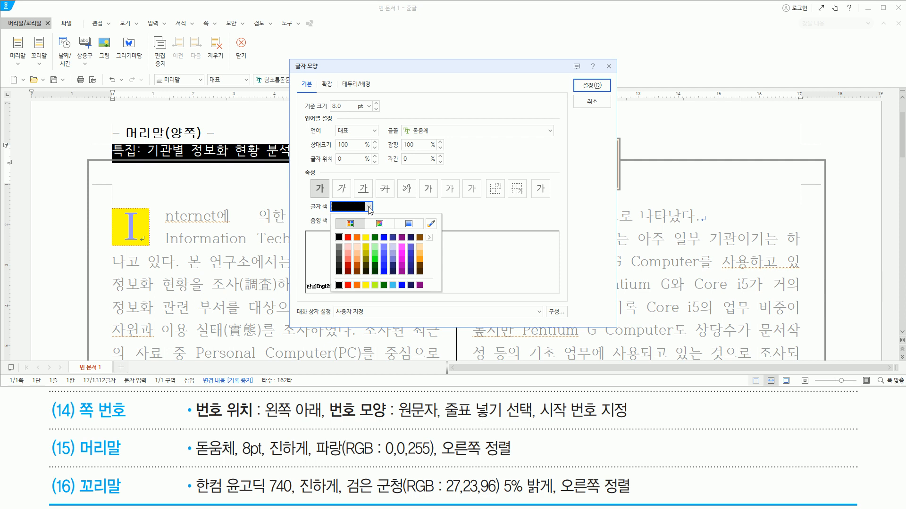
pyautogui.click(384, 239)
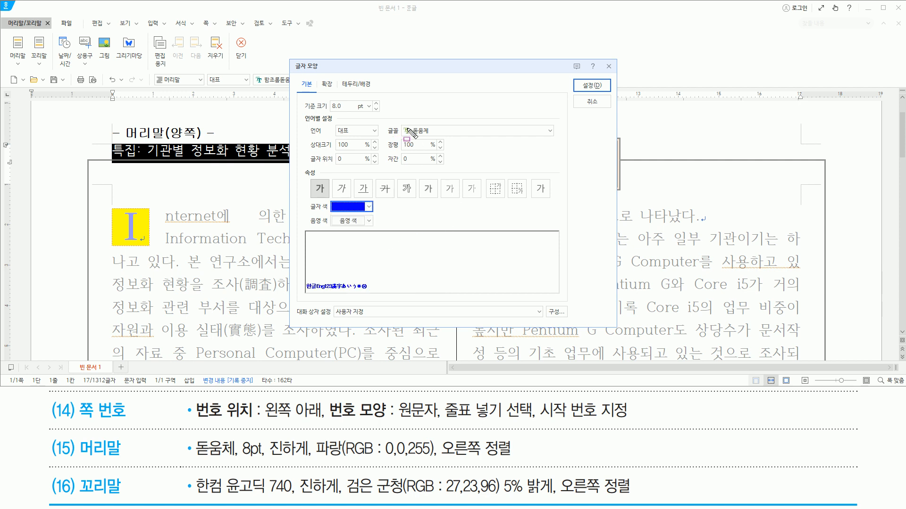
pyautogui.moveTo(398, 125); pyautogui.dragTo(455, 131)
pyautogui.moveTo(327, 97); pyautogui.dragTo(348, 117)
pyautogui.moveTo(313, 179)
pyautogui.mouseDown()
pyautogui.moveTo(332, 200)
pyautogui.moveTo(379, 213)
pyautogui.mouseUp()
pyautogui.moveTo(577, 76); pyautogui.dragTo(611, 100)
pyautogui.click(592, 86)
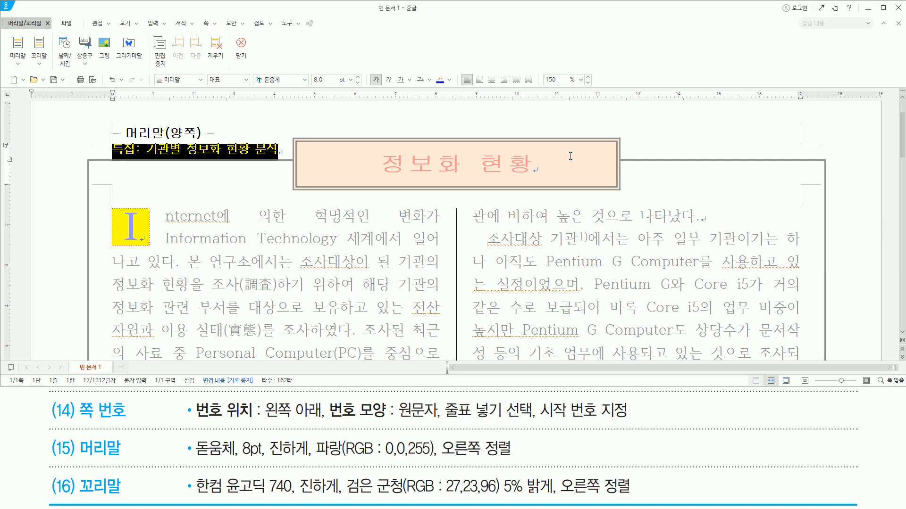
# - Right-align the header text and leave header editing
pyautogui.hotkey('ctrl', 'shift', 'r')
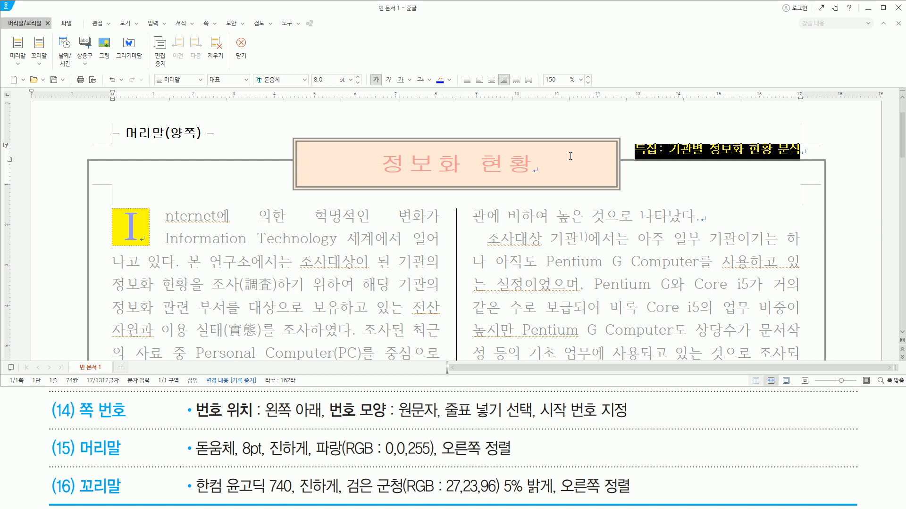
pyautogui.hotkey('shift', 'Escape')
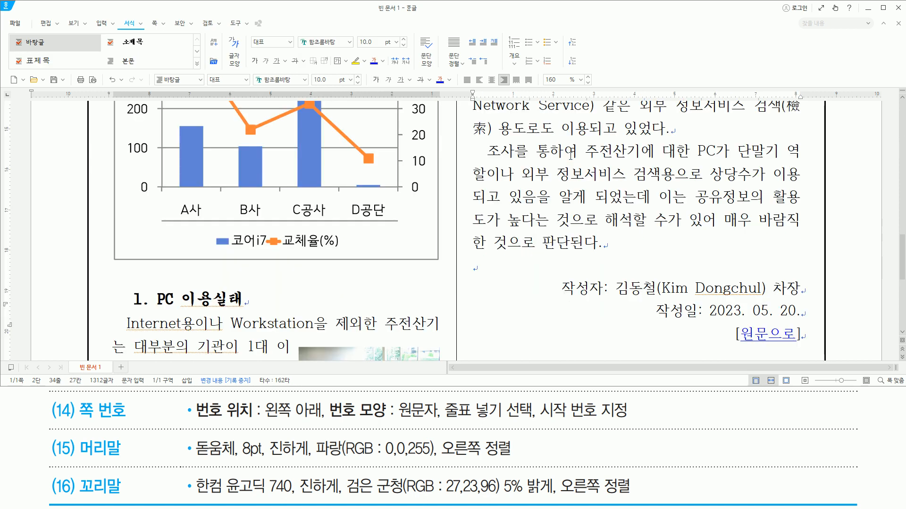
pyautogui.scroll(10, 613, 231)
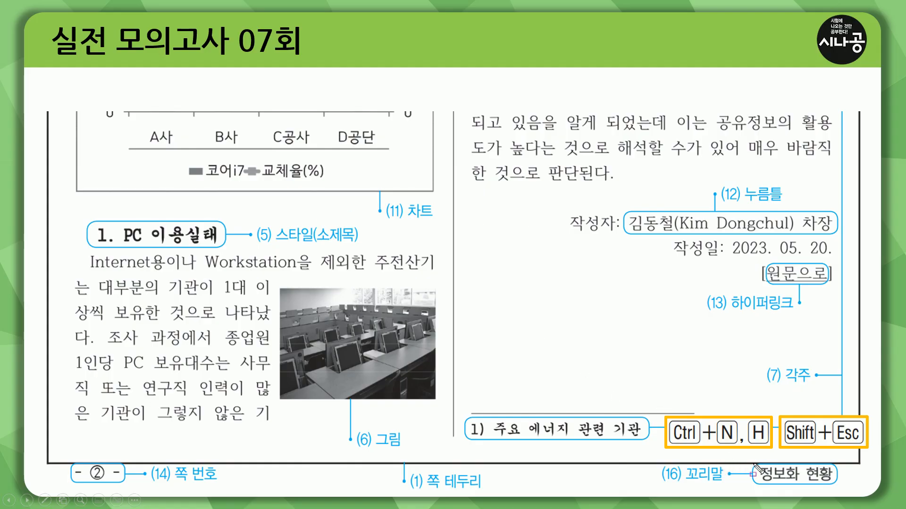
# - Create a footer (꼬리말) for both pages (양쪽) without a preset layout
pyautogui.moveTo(758, 468); pyautogui.dragTo(840, 492)
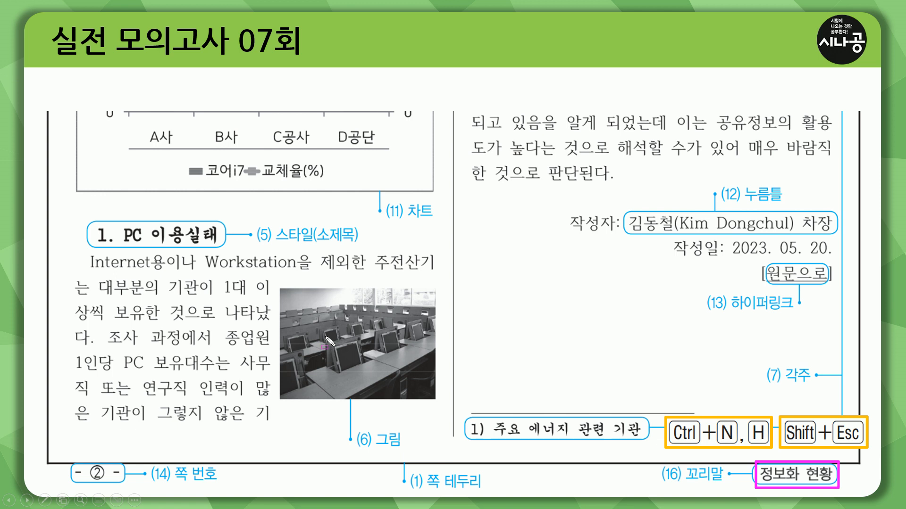
pyautogui.press('e')
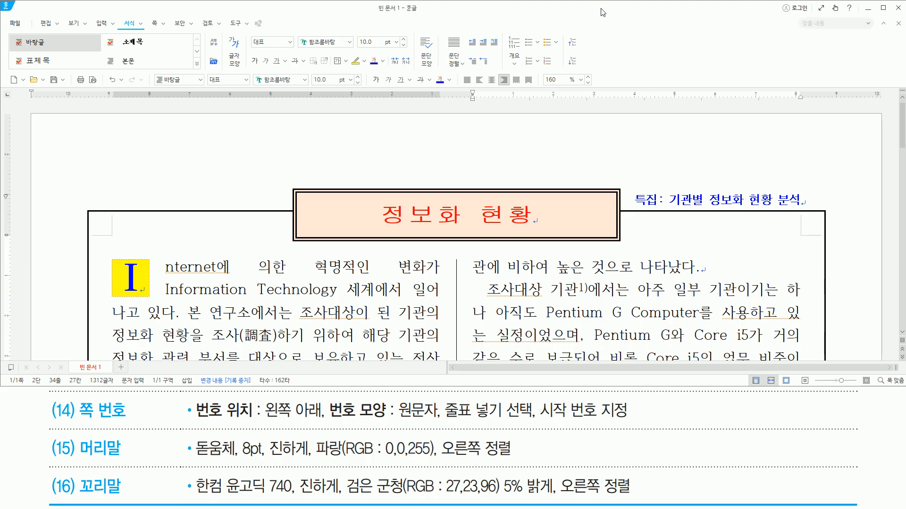
pyautogui.hotkey('ctrl', 'n')
pyautogui.press('h')
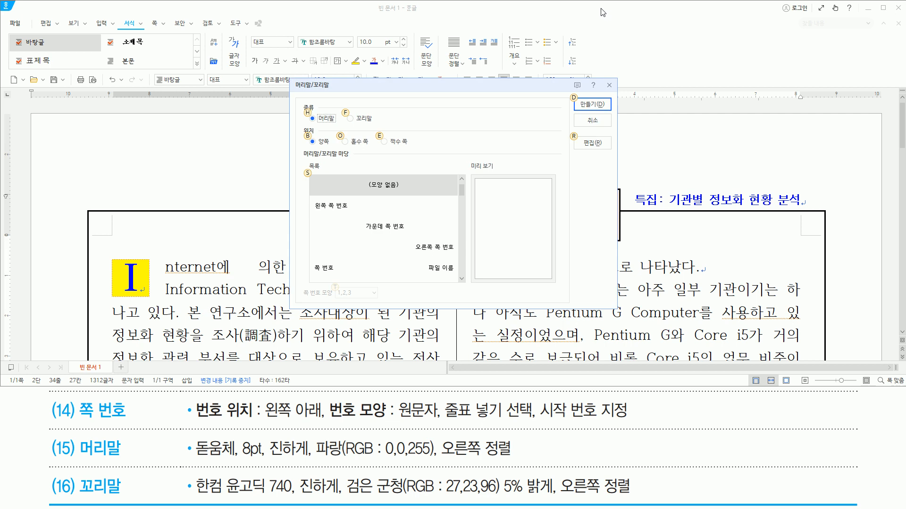
pyautogui.hotkey('ctrl', '2')
pyautogui.moveTo(344, 109); pyautogui.dragTo(383, 131)
pyautogui.press('Escape')
pyautogui.click(396, 99)
pyautogui.press('alt')
pyautogui.press('alt')
pyautogui.press('Return')
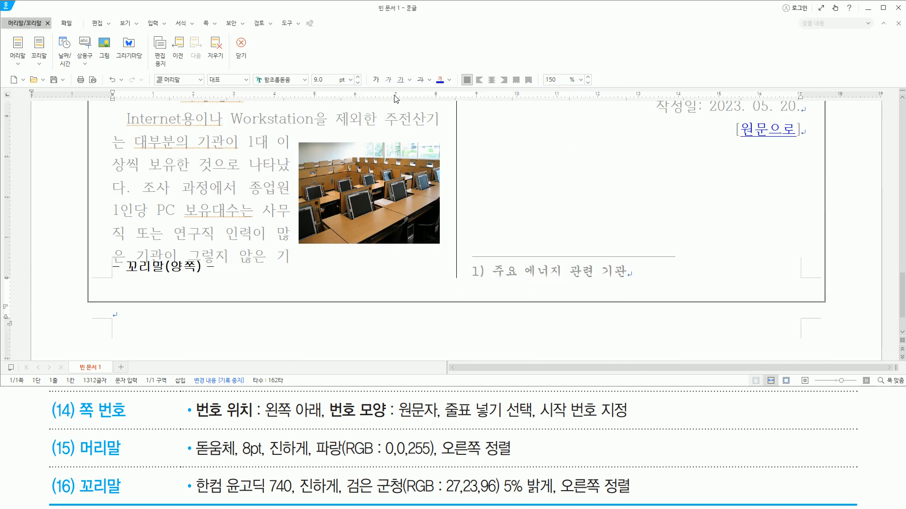
# - Enter the text 정보화 현황 in the footer
pyautogui.moveTo(83, 261)
pyautogui.mouseDown()
pyautogui.moveTo(99, 299)
pyautogui.moveTo(254, 345)
pyautogui.mouseUp()
pyautogui.press('Escape')
pyautogui.write('정보화 현황')
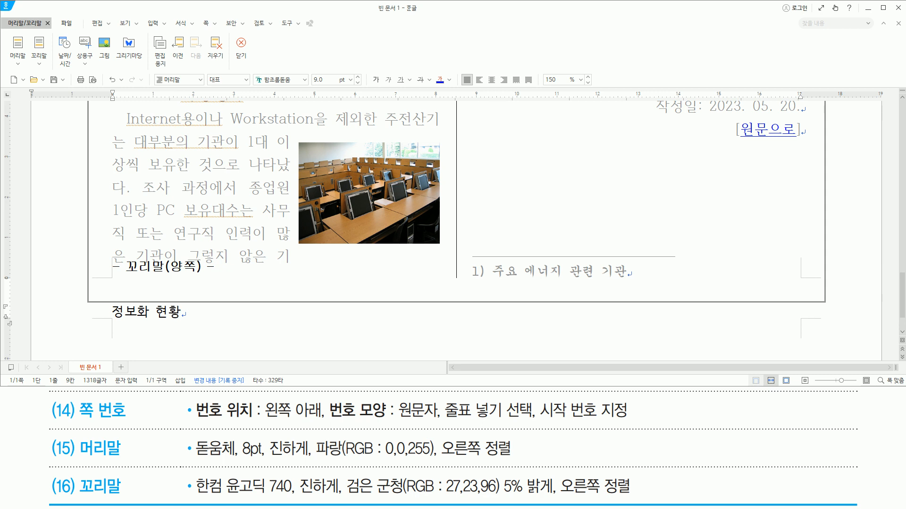
# - Select the footer text 정보화 현황 and set its font to 한컴 윤고딕 740 in the character shape settings
pyautogui.hotkey('shift', 'Home')
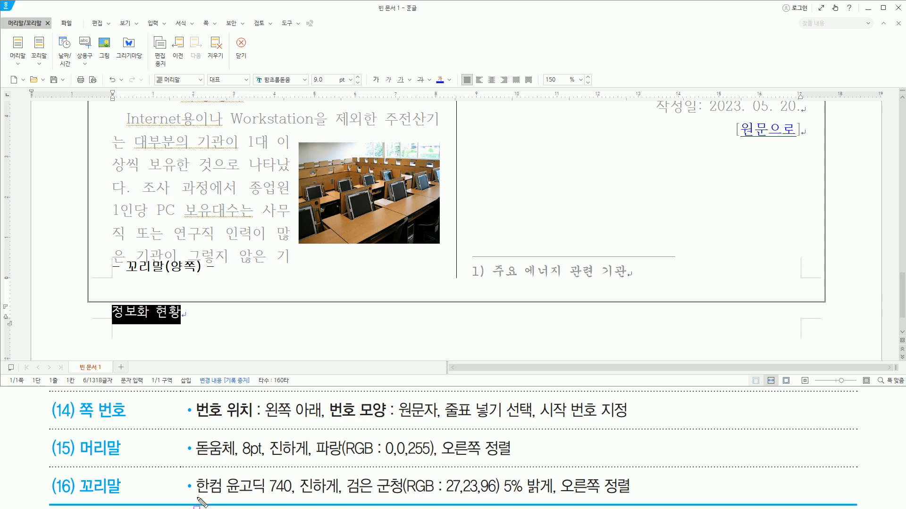
pyautogui.moveTo(197, 500); pyautogui.dragTo(634, 500)
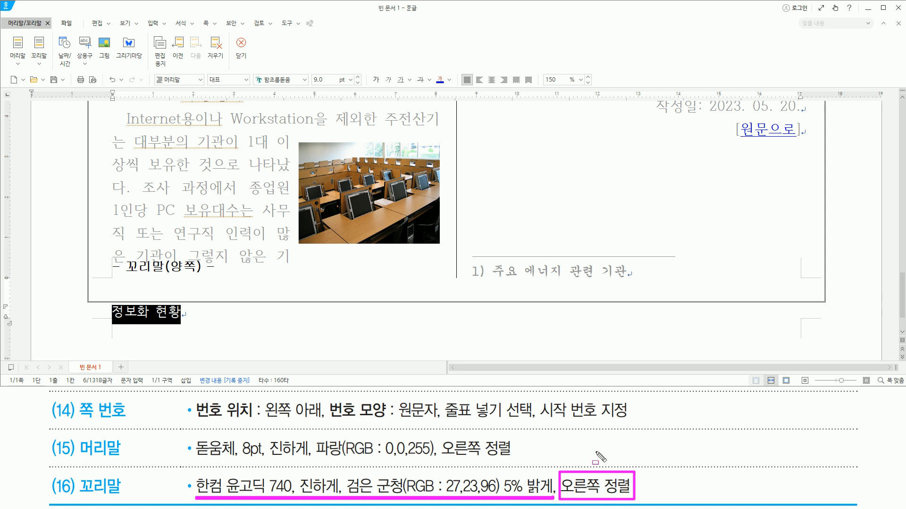
pyautogui.press('Escape')
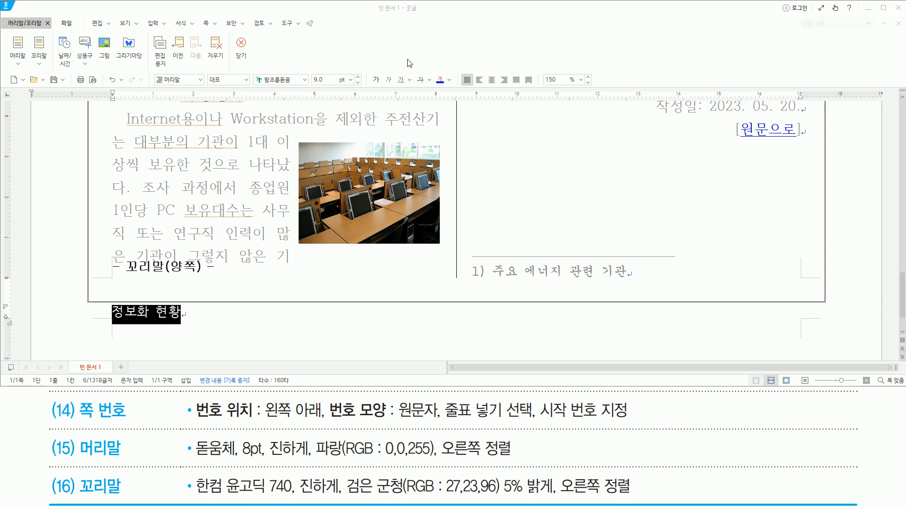
pyautogui.hotkey('alt', 'l')
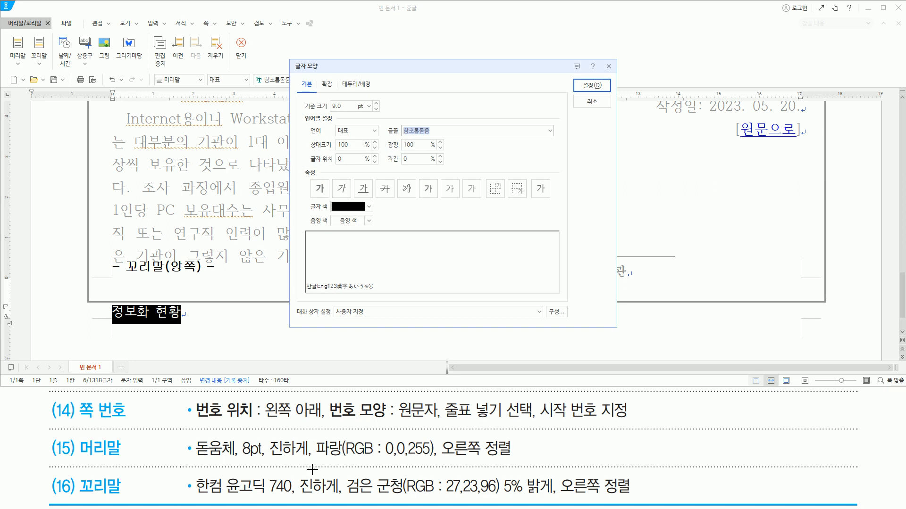
pyautogui.moveTo(195, 498); pyautogui.dragTo(298, 499)
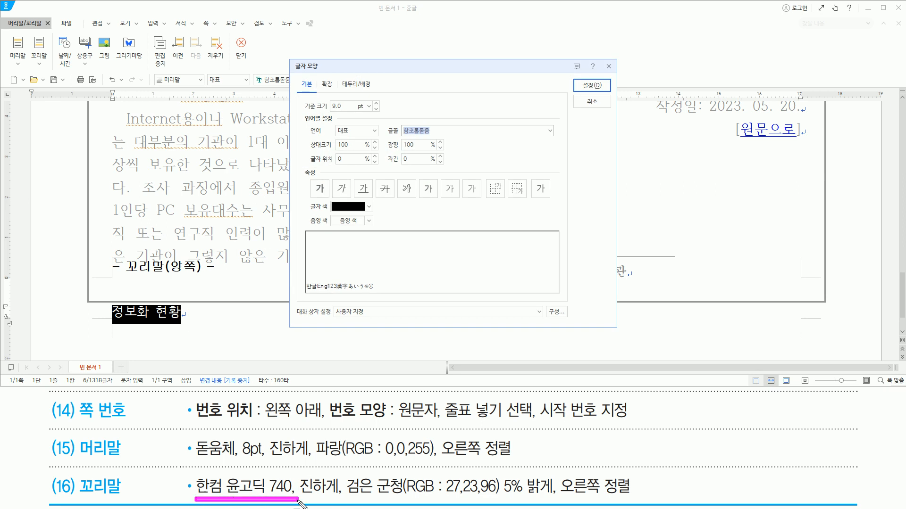
pyautogui.moveTo(225, 481)
pyautogui.mouseDown()
pyautogui.moveTo(224, 493)
pyautogui.moveTo(267, 493)
pyautogui.mouseUp()
pyautogui.press('Escape')
pyautogui.click(459, 87)
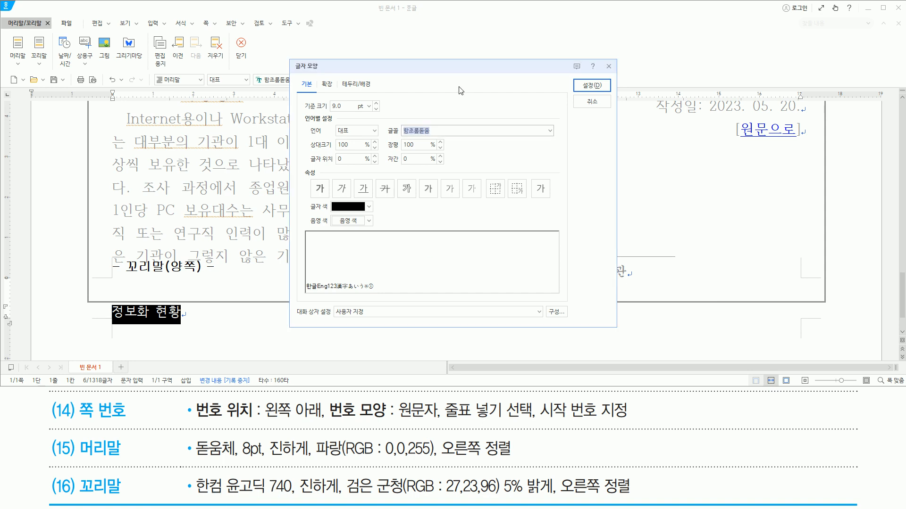
pyautogui.write('한컴')
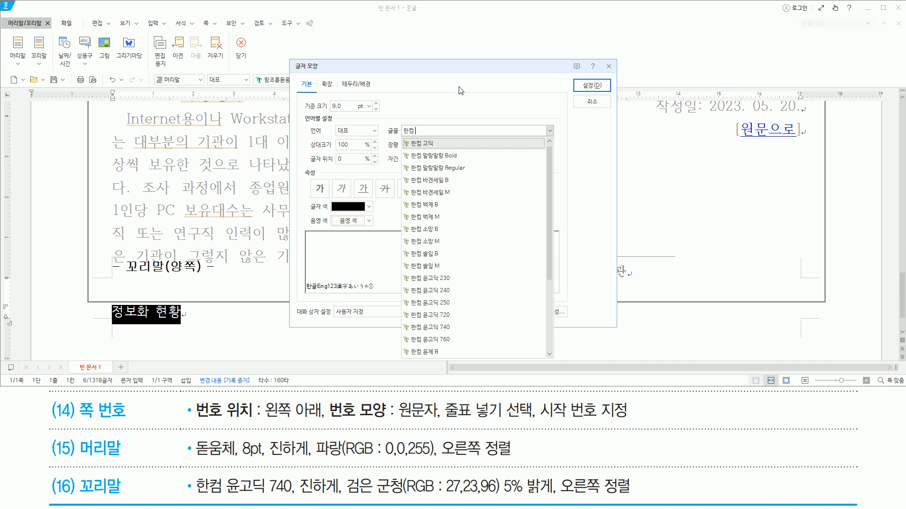
pyautogui.write(' 윤고딕')
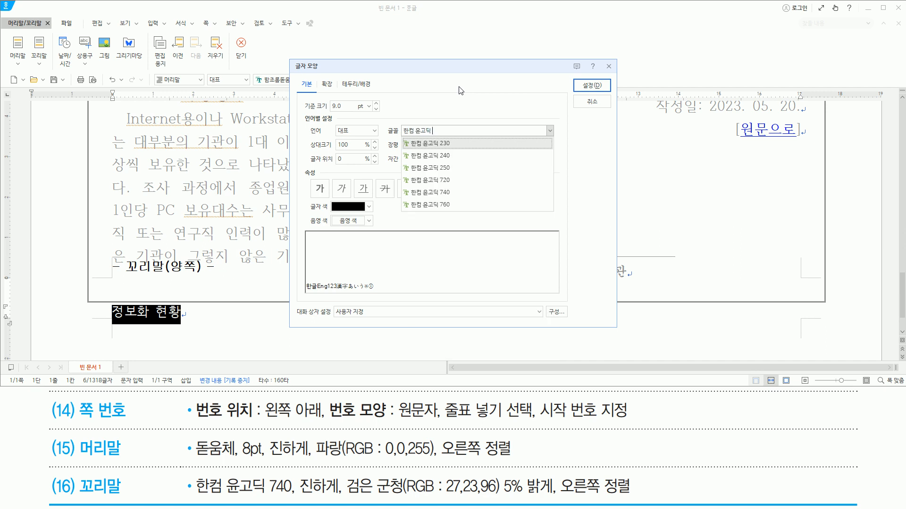
pyautogui.write(' 740')
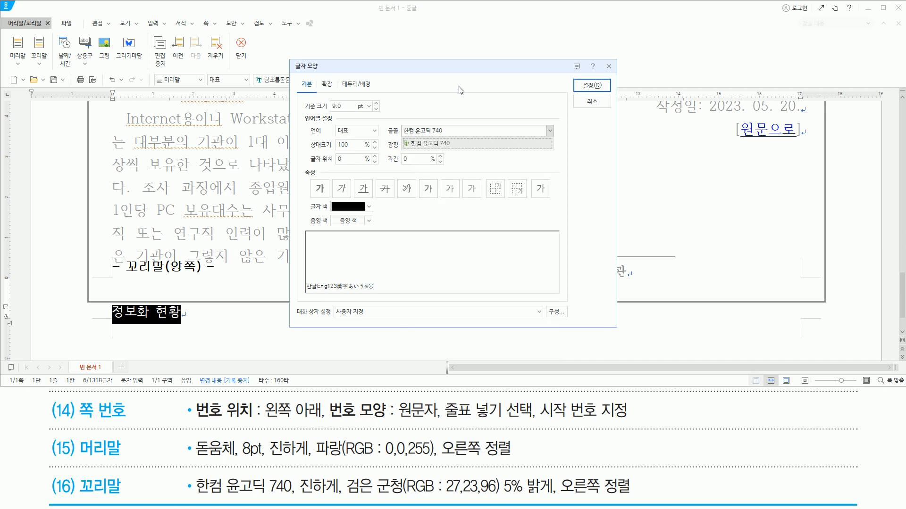
pyautogui.press('Return')
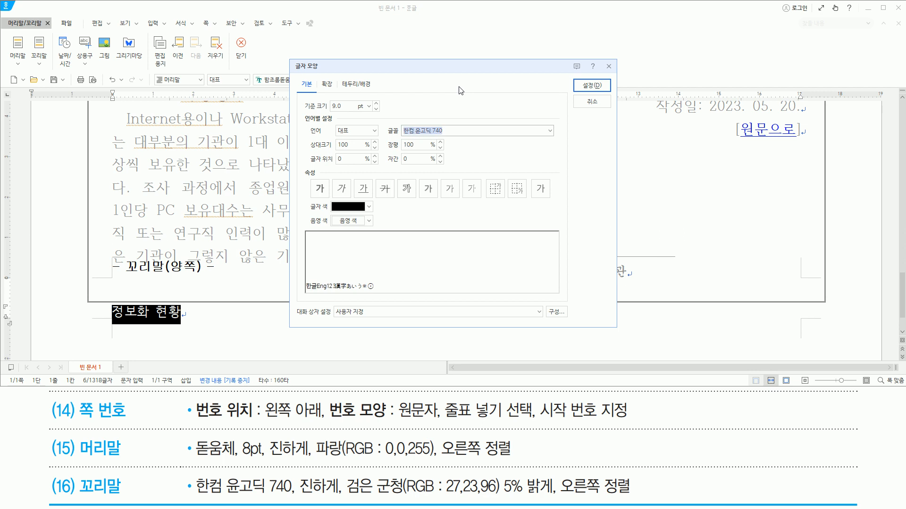
# - Make the footer text bold with font colour 검은 군청 (RGB: 27,23,96) 5% 밝게 and apply the character settings
pyautogui.press('alt')
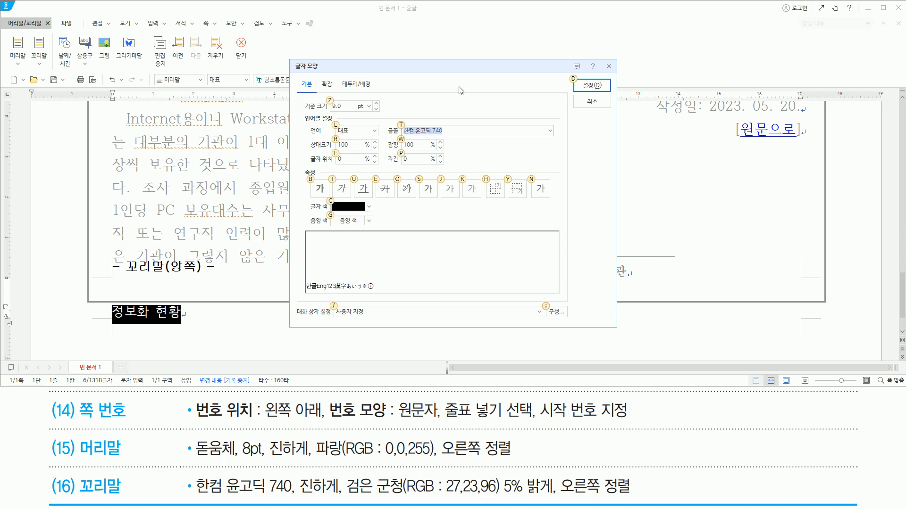
pyautogui.press('b')
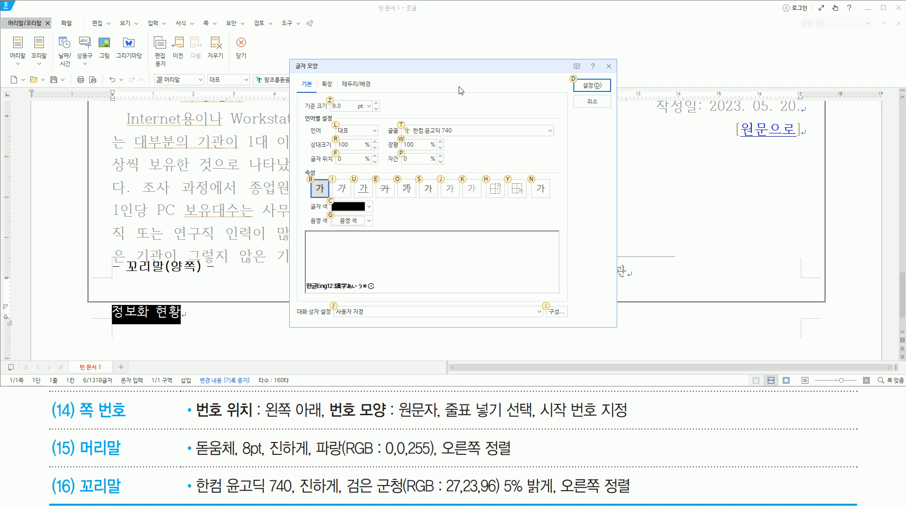
pyautogui.click(369, 208)
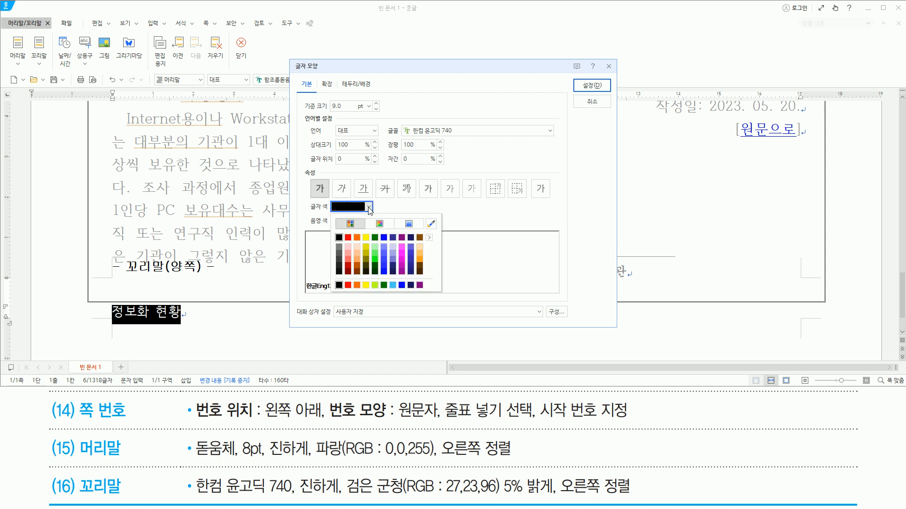
pyautogui.click(410, 272)
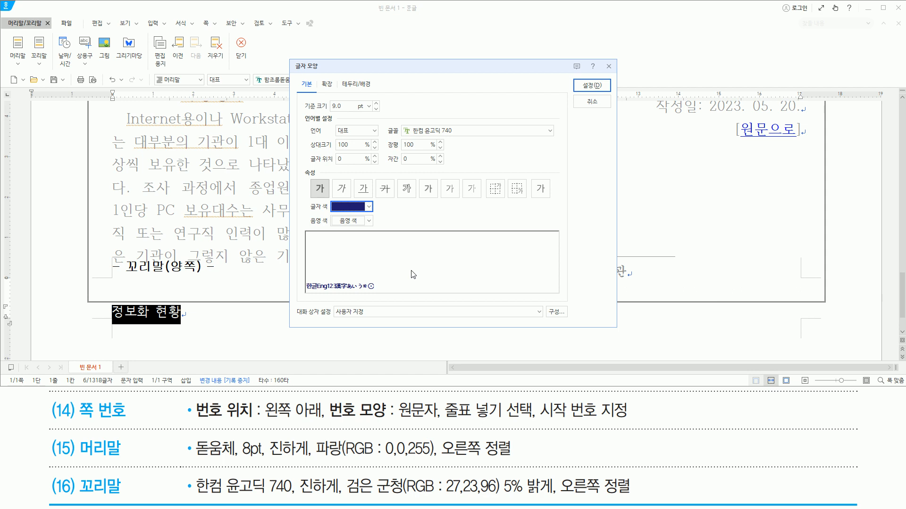
pyautogui.moveTo(403, 123)
pyautogui.mouseDown()
pyautogui.moveTo(429, 139)
pyautogui.moveTo(462, 139)
pyautogui.mouseUp()
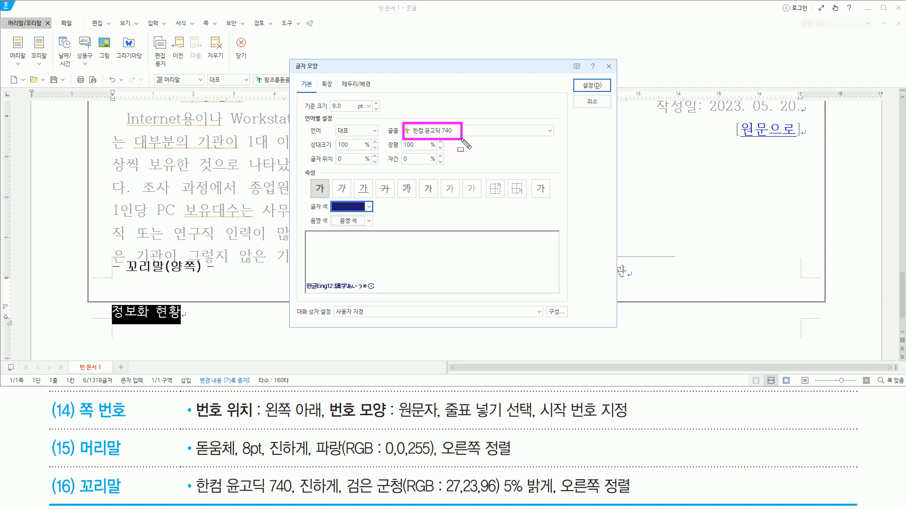
pyautogui.moveTo(310, 178)
pyautogui.mouseDown()
pyautogui.moveTo(331, 202)
pyautogui.moveTo(380, 213)
pyautogui.mouseUp()
pyautogui.moveTo(579, 78); pyautogui.dragTo(602, 94)
pyautogui.press('Escape')
pyautogui.click(598, 88)
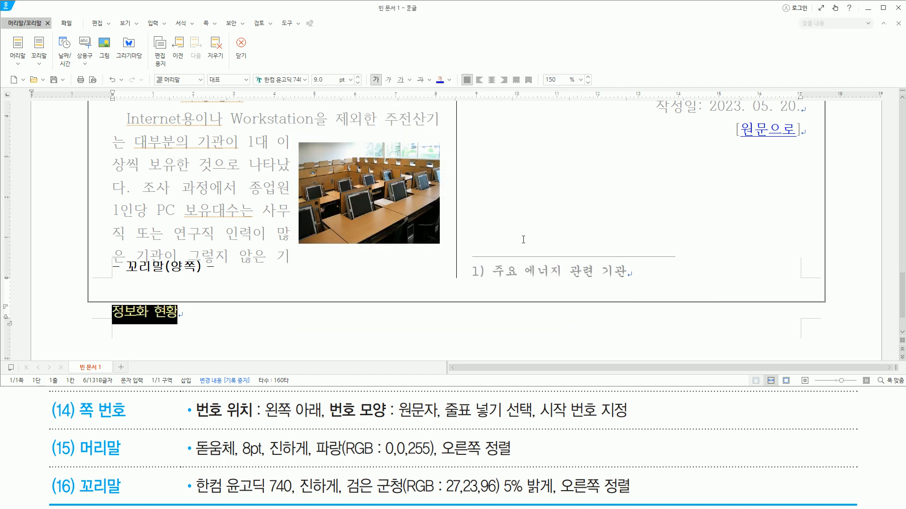
# - Right-align the footer text and leave footer editing
pyautogui.moveTo(560, 476); pyautogui.dragTo(655, 505)
pyautogui.press('Escape')
pyautogui.hotkey('ctrl', 'shift', 'r')
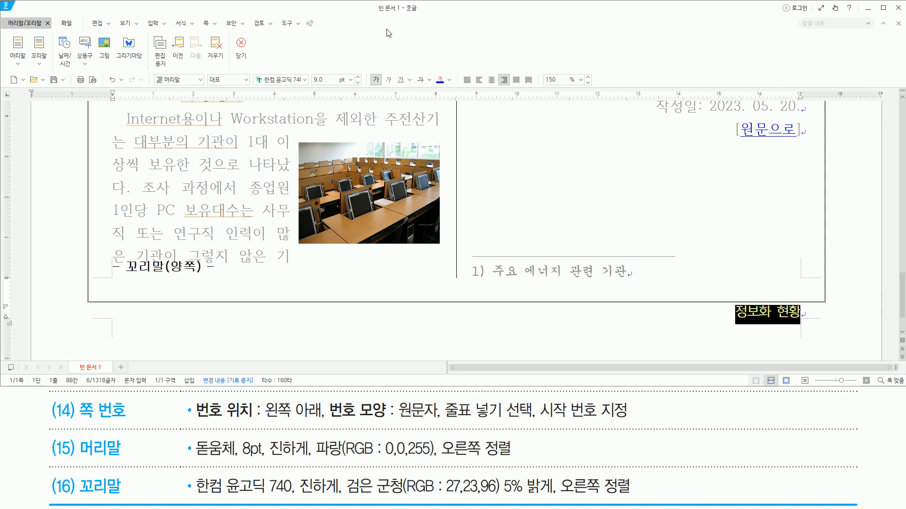
pyautogui.hotkey('shift', 'Escape')
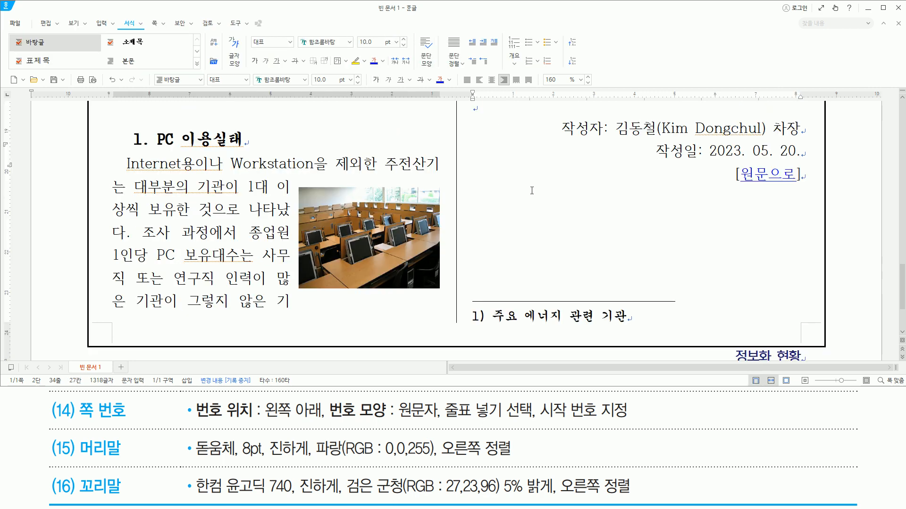
pyautogui.scroll(-2, 631, 274)
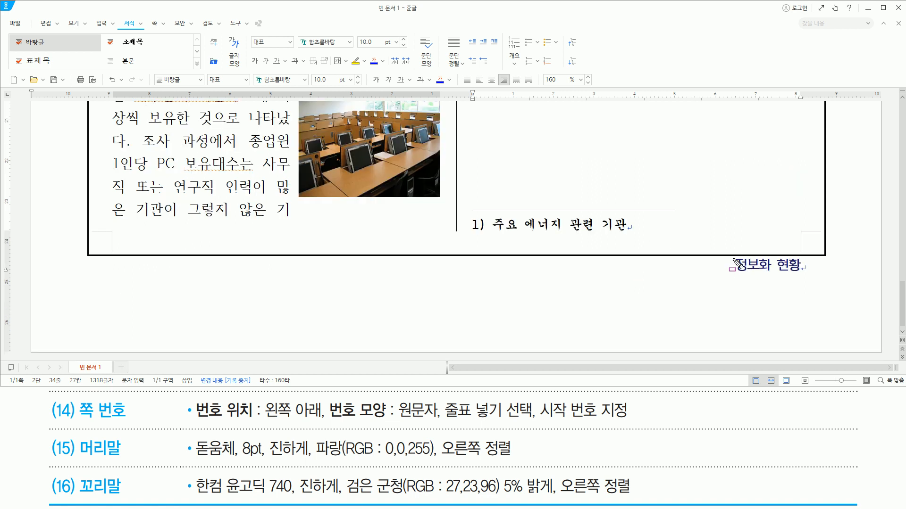
pyautogui.moveTo(730, 250); pyautogui.dragTo(813, 283)
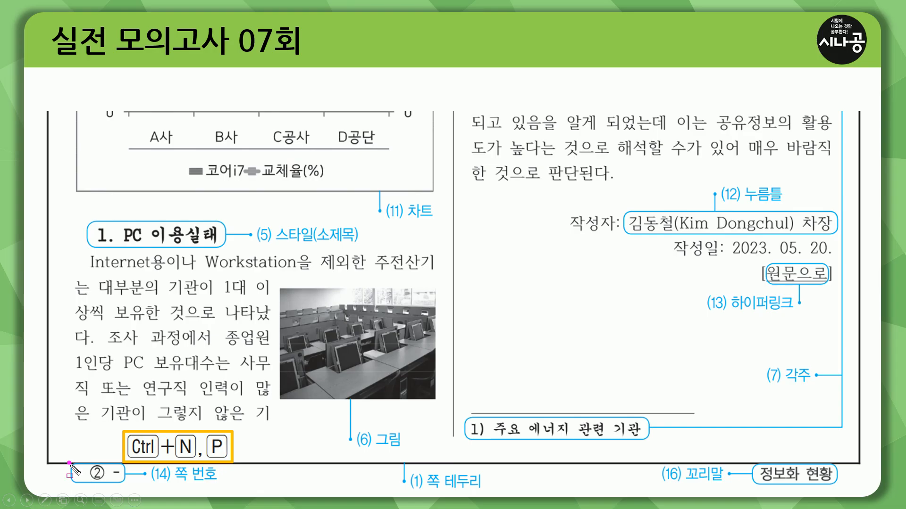
pyautogui.moveTo(70, 463); pyautogui.dragTo(222, 488)
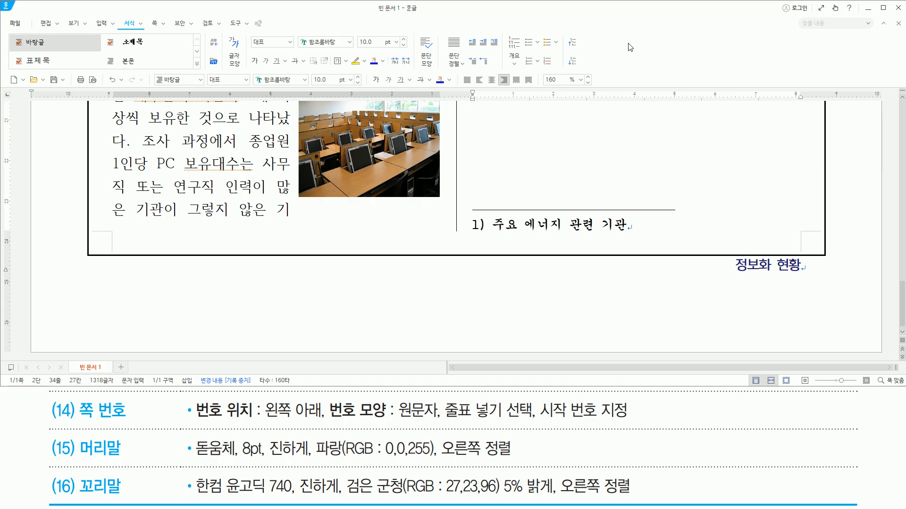
# - Start page numbering (쪽 번호 매기기) with the number at the page's bottom left in the circled ①,②,③ format
pyautogui.hotkey('ctrl', 'n')
pyautogui.press('p')
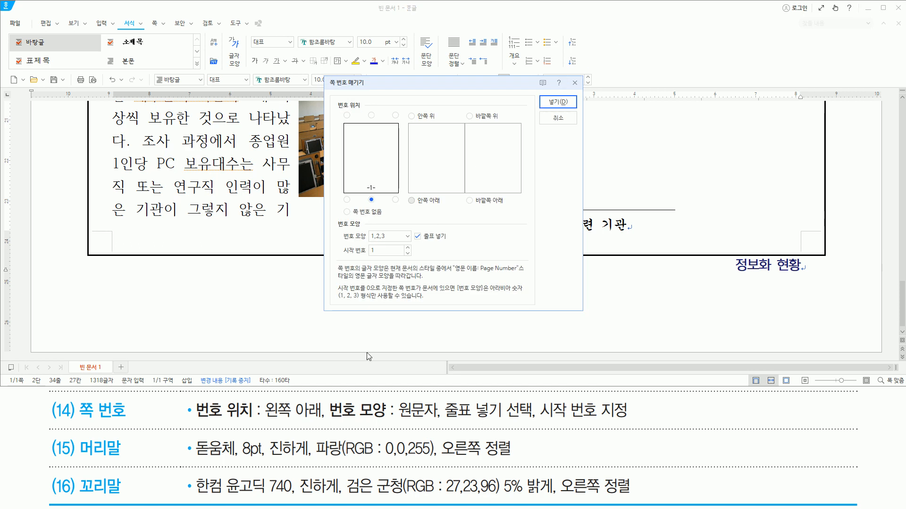
pyautogui.moveTo(264, 421); pyautogui.dragTo(324, 421)
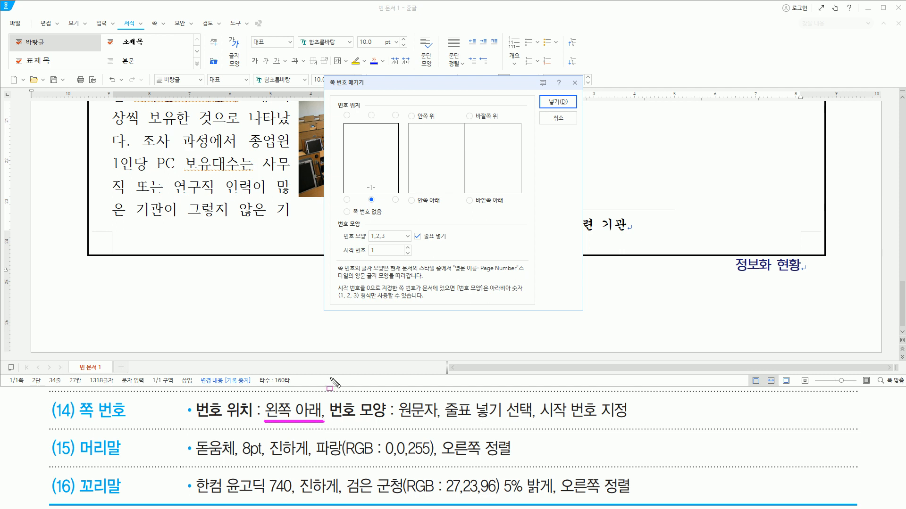
pyautogui.click(347, 200)
pyautogui.moveTo(336, 419); pyautogui.dragTo(427, 419)
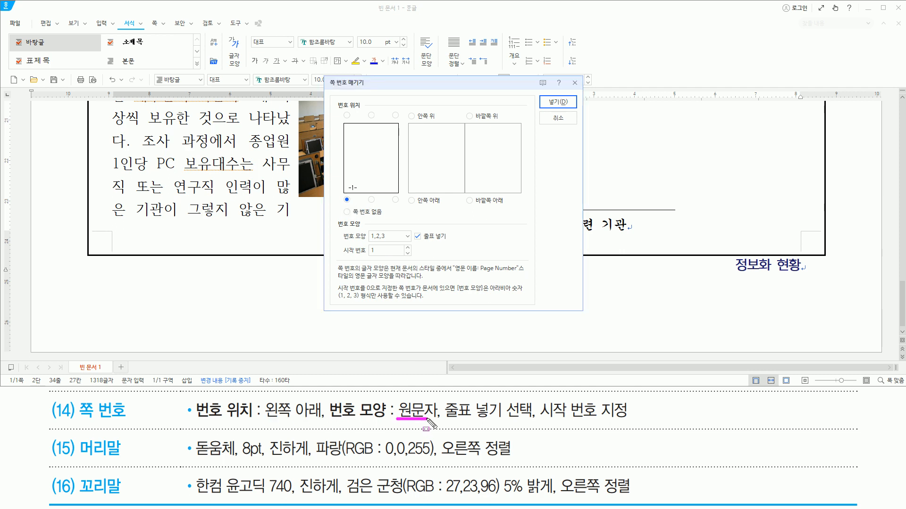
pyautogui.click(388, 236)
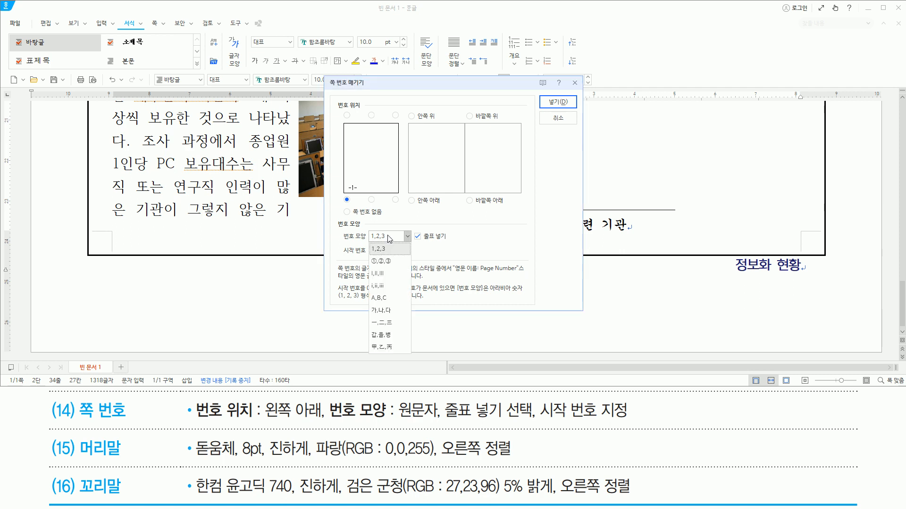
pyautogui.click(390, 261)
# - Set the starting number to 2 and insert the page number with dashes (줄표 넣기) enabled
pyautogui.moveTo(441, 419); pyautogui.dragTo(530, 420)
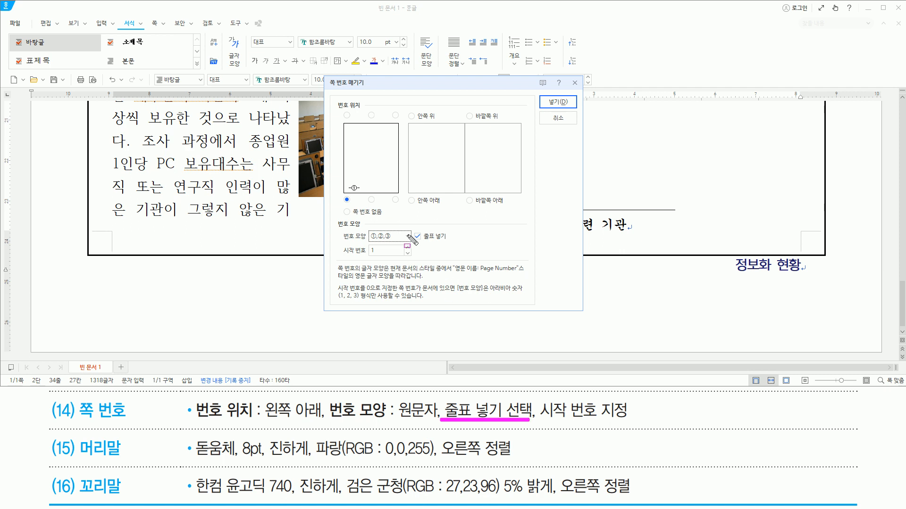
pyautogui.moveTo(410, 228); pyautogui.dragTo(460, 242)
pyautogui.moveTo(542, 419); pyautogui.dragTo(627, 419)
pyautogui.press('Escape')
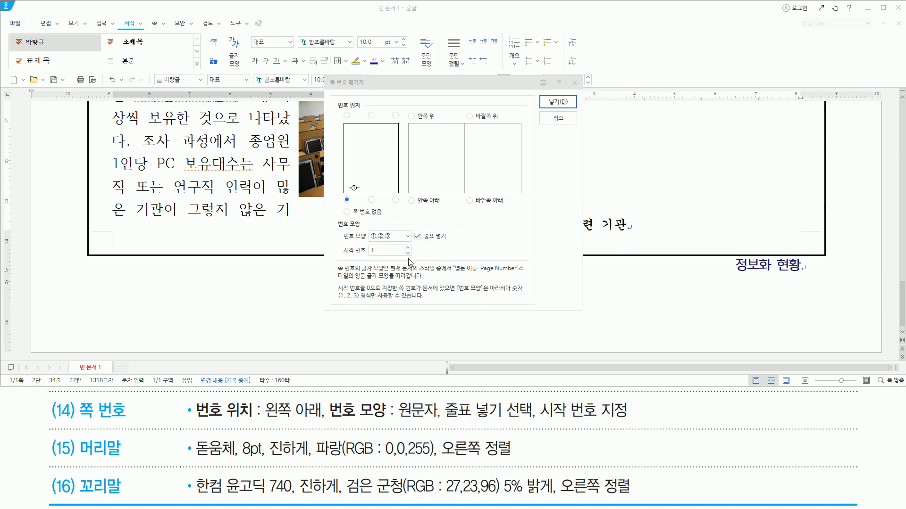
pyautogui.click(408, 247)
pyautogui.moveTo(344, 256); pyautogui.dragTo(390, 257)
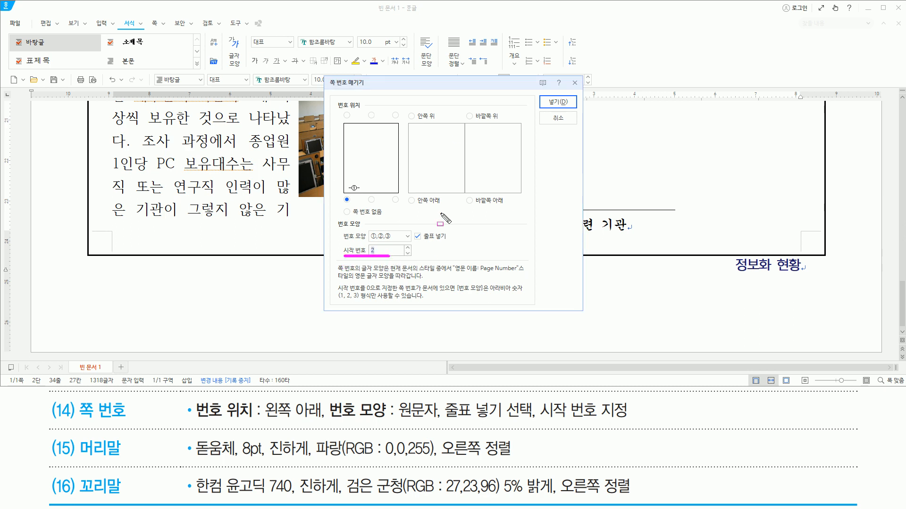
pyautogui.moveTo(542, 96); pyautogui.dragTo(569, 108)
pyautogui.press('Escape')
pyautogui.click(570, 107)
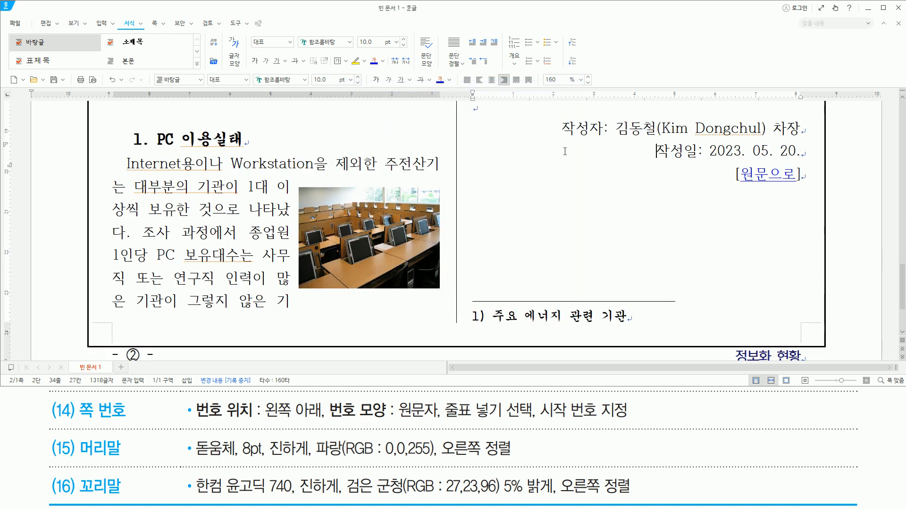
pyautogui.scroll(-3, 537, 168)
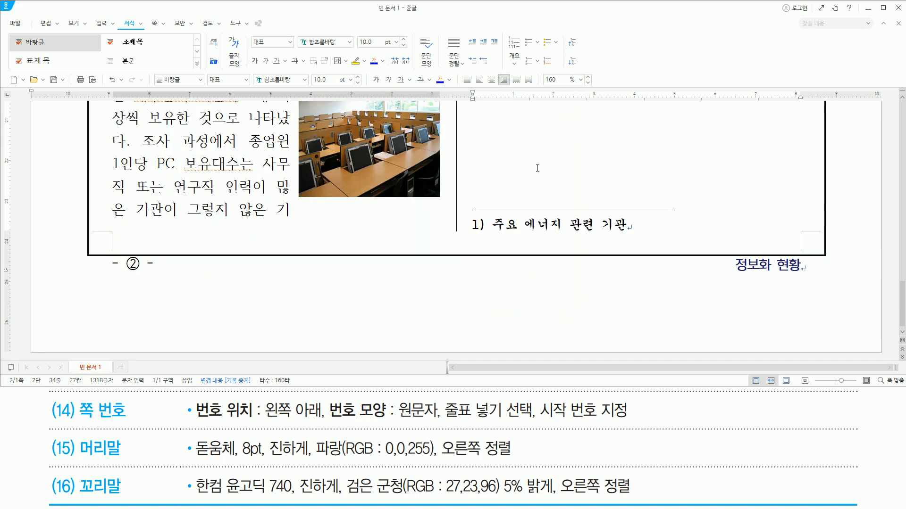
pyautogui.moveTo(105, 253)
pyautogui.mouseDown()
pyautogui.moveTo(124, 277)
pyautogui.moveTo(168, 278)
pyautogui.mouseUp()
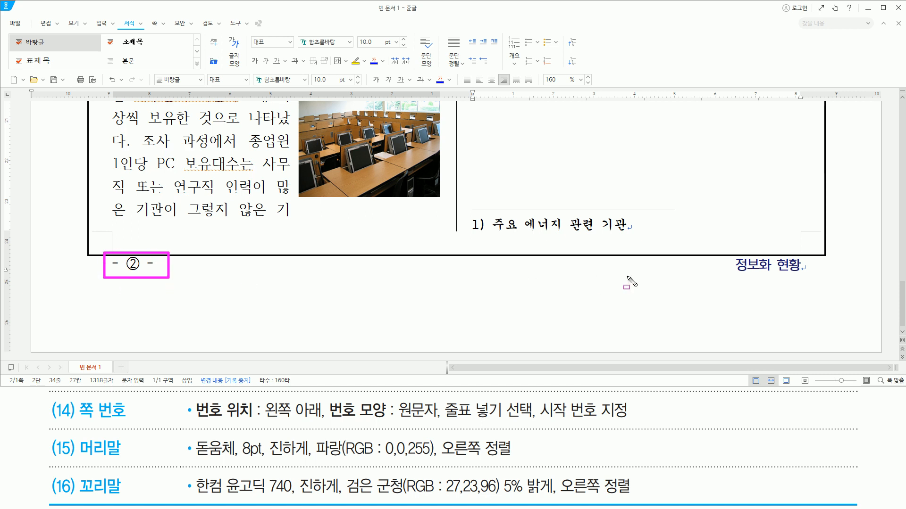
pyautogui.press('Escape')
# - Maximise the window and examine the whole page, checking where the lines begin and end in both columns
pyautogui.click(883, 8)
pyautogui.scroll(15, 570, 289)
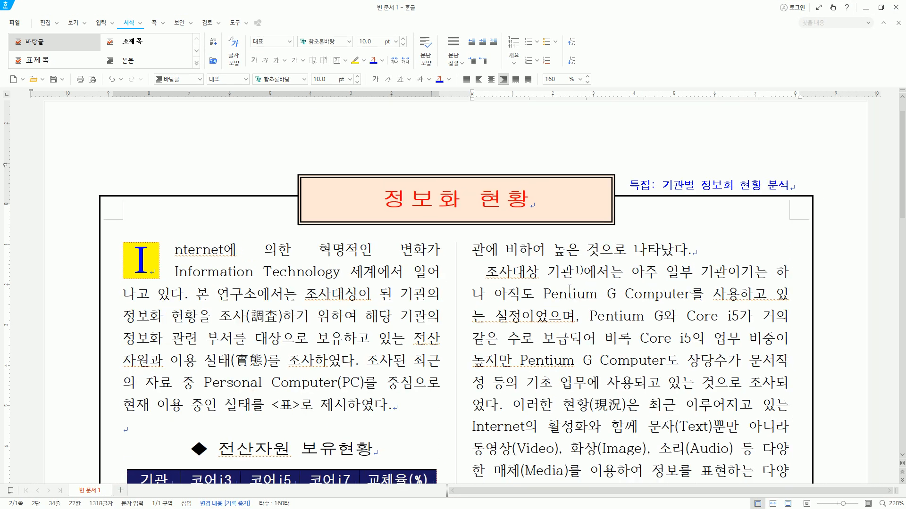
pyautogui.scroll(-1, 570, 288)
pyautogui.scroll(-1, 567, 289)
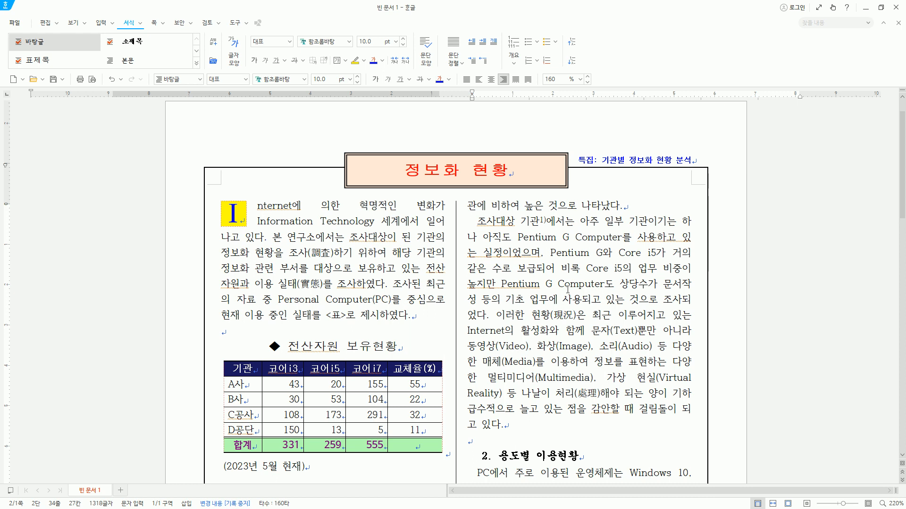
pyautogui.scroll(-1, 568, 289)
pyautogui.scroll(-1, 567, 289)
pyautogui.scroll(-1, 568, 289)
pyautogui.scroll(-1, 567, 286)
pyautogui.scroll(-1, 562, 281)
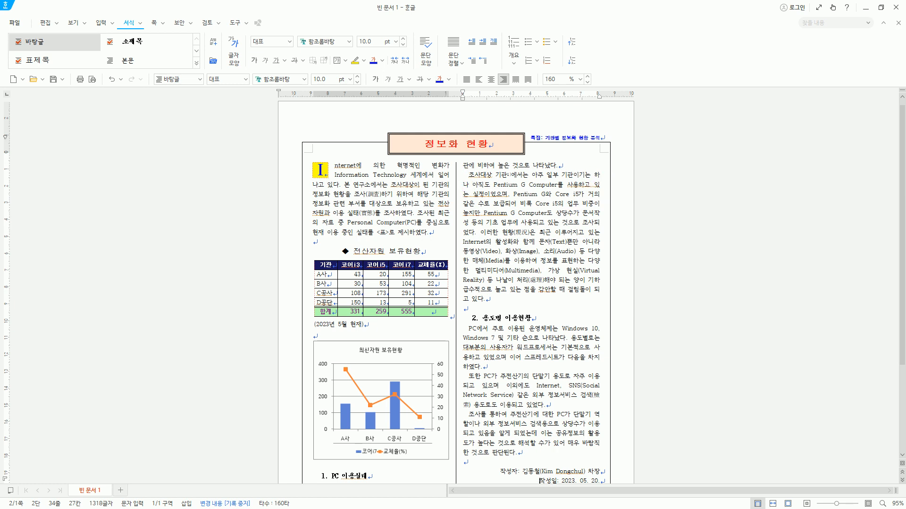
pyautogui.moveTo(591, 167); pyautogui.dragTo(609, 459)
pyautogui.moveTo(459, 160); pyautogui.dragTo(470, 474)
pyautogui.moveTo(444, 158); pyautogui.dragTo(452, 237)
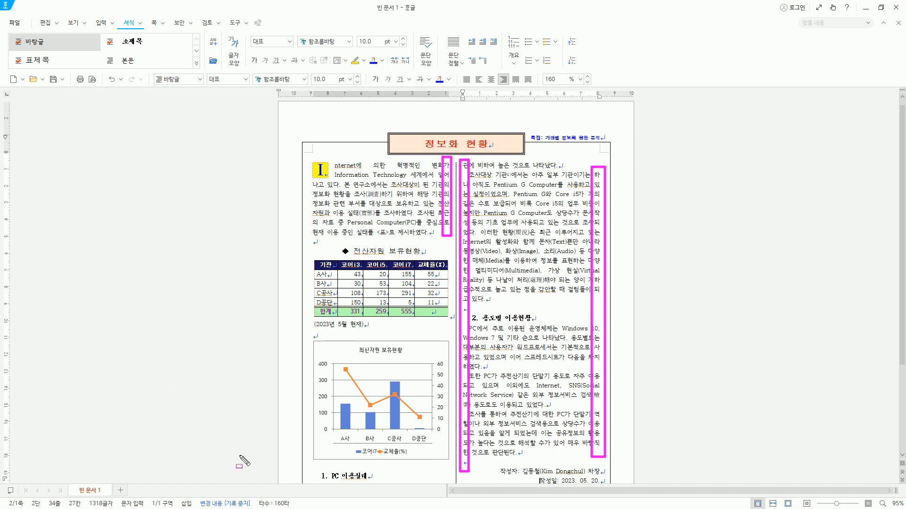
pyautogui.press('Escape')
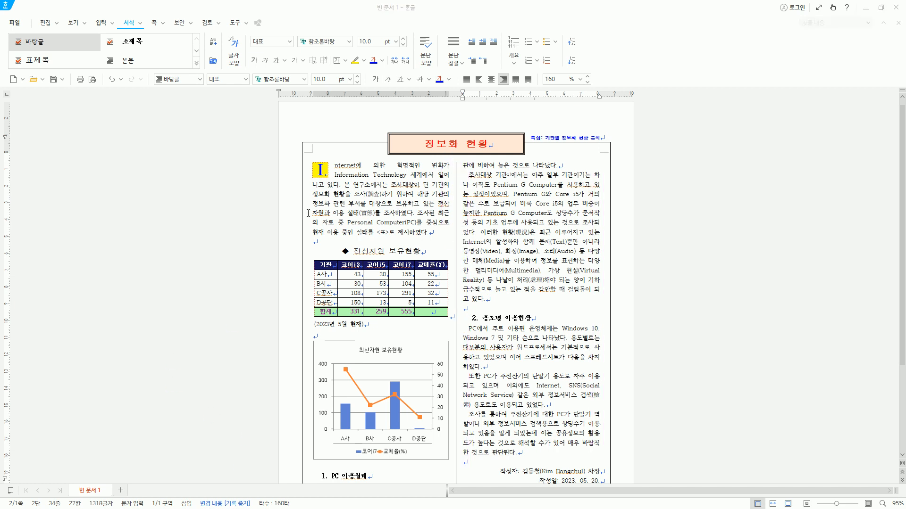